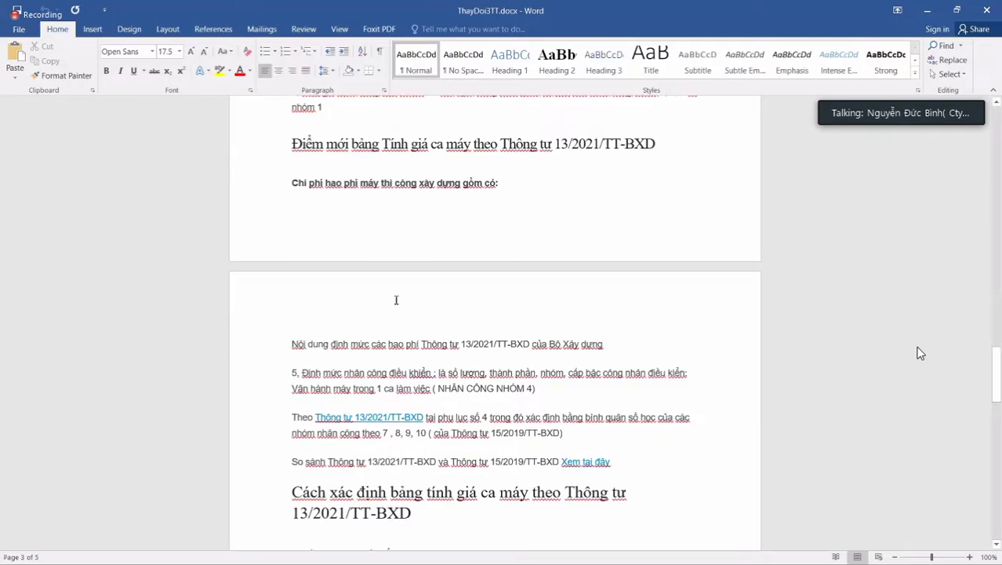
# Review the passage on machine-operator labour norms (nhân công nhóm 4) under Thông tư 13/2021/TT-BXD
pyautogui.scroll(-1, 396, 299)
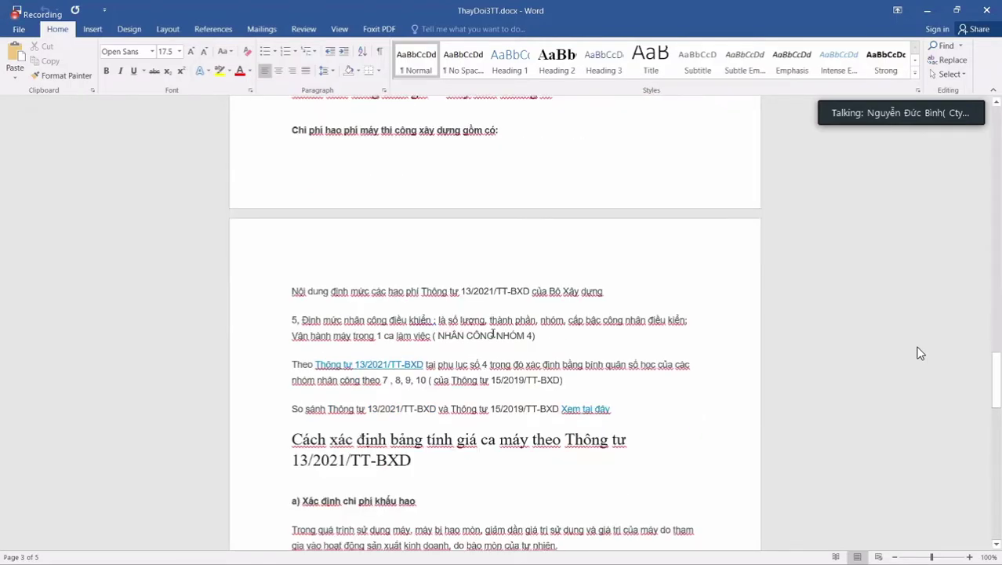
pyautogui.scroll(-1, 288, 267)
pyautogui.moveTo(289, 270); pyautogui.dragTo(496, 340)
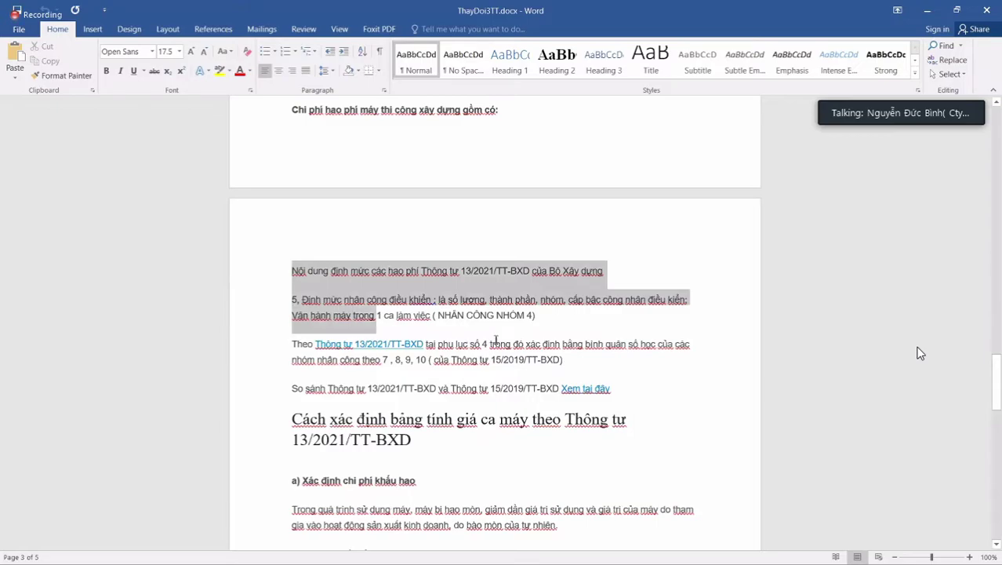
# Switch from the Word document to the blank HẠNG MỤC 1 estimate sheet in Dự toán G8 Enterprise
pyautogui.click(920, 353)
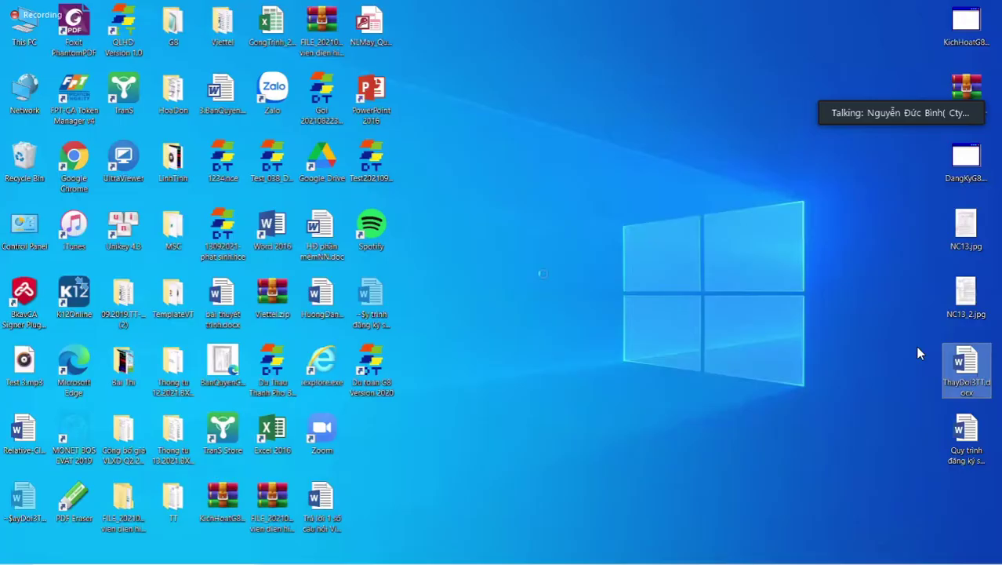
pyautogui.press('super+d')
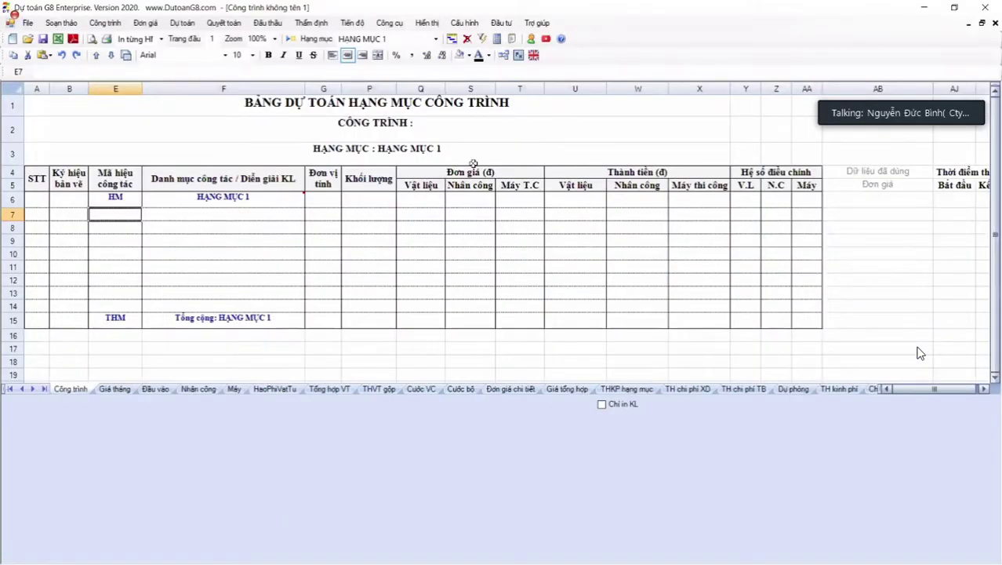
pyautogui.click(176, 239)
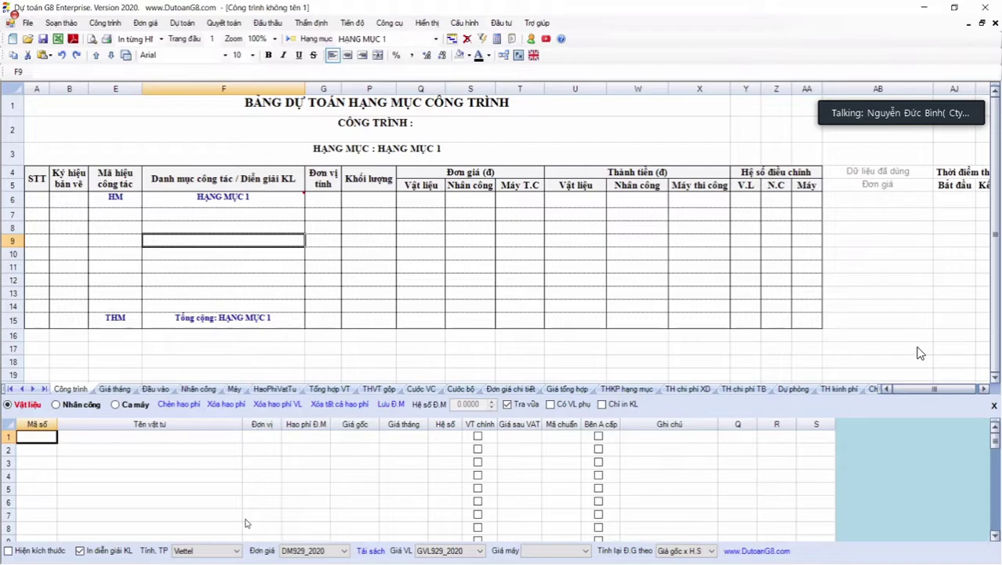
# Browse the provincial and specialised unit price sets offered for download, and close the list without downloading any
pyautogui.click(206, 551)
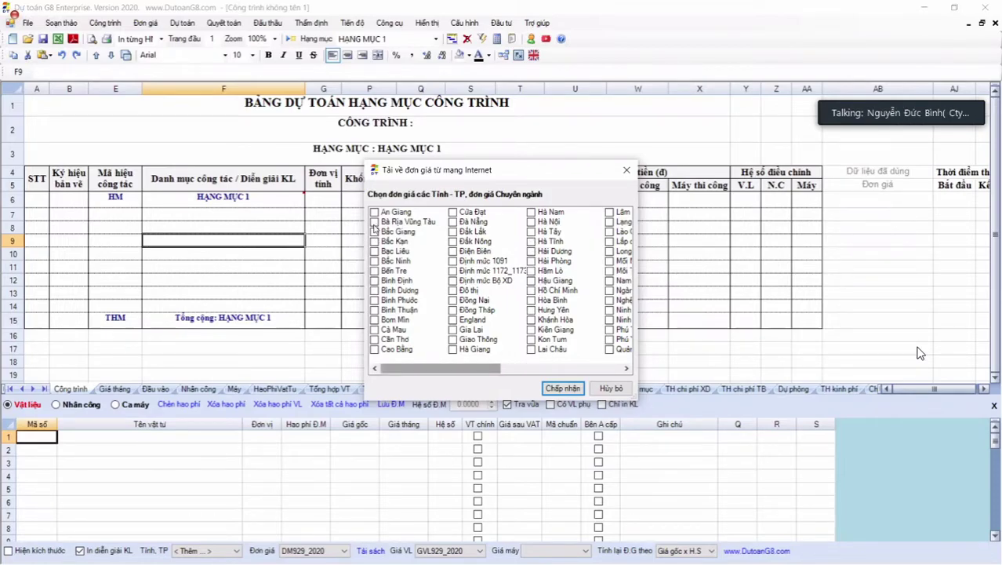
pyautogui.hscroll(2, 492, 346)
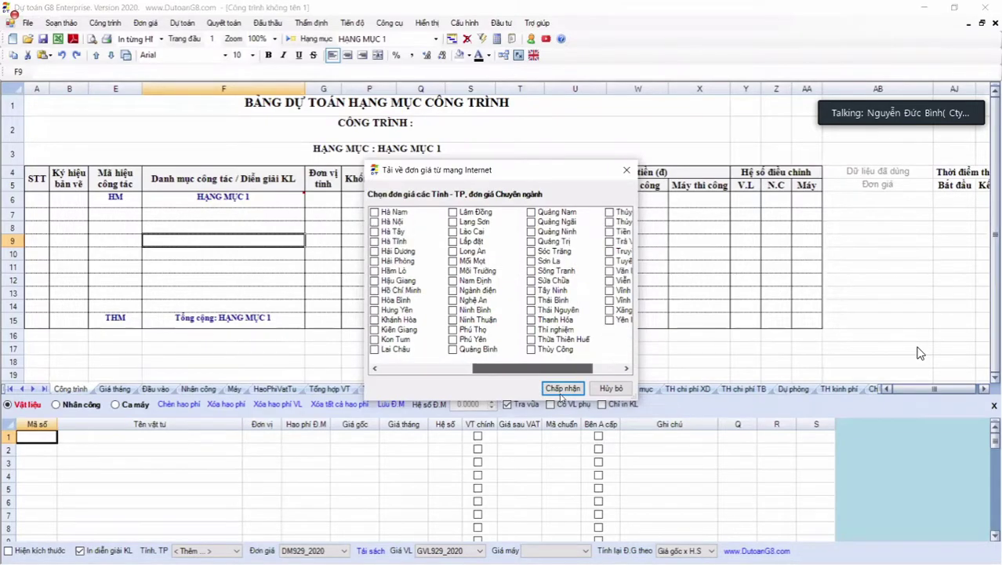
pyautogui.hscroll(1, 561, 396)
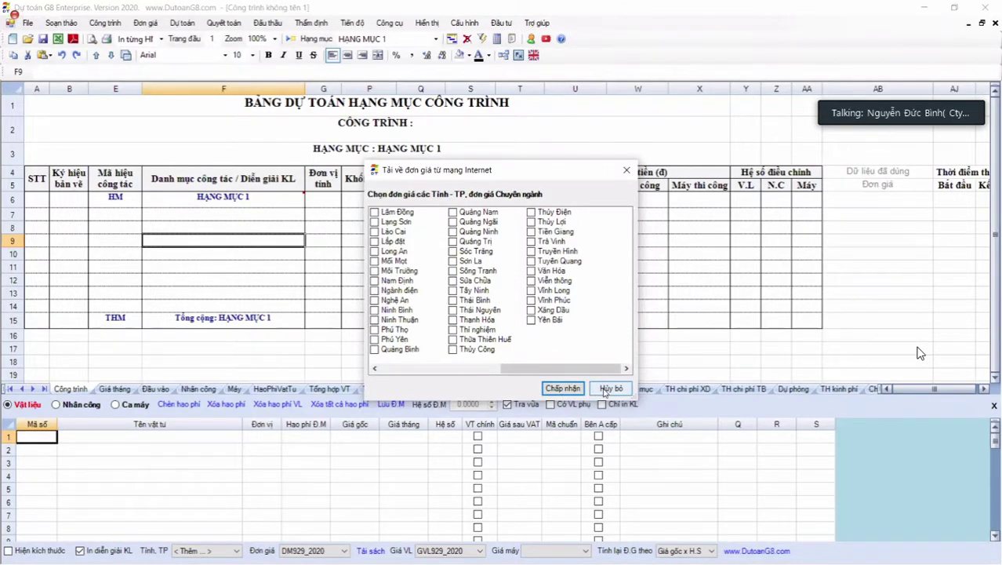
pyautogui.press('Tab')
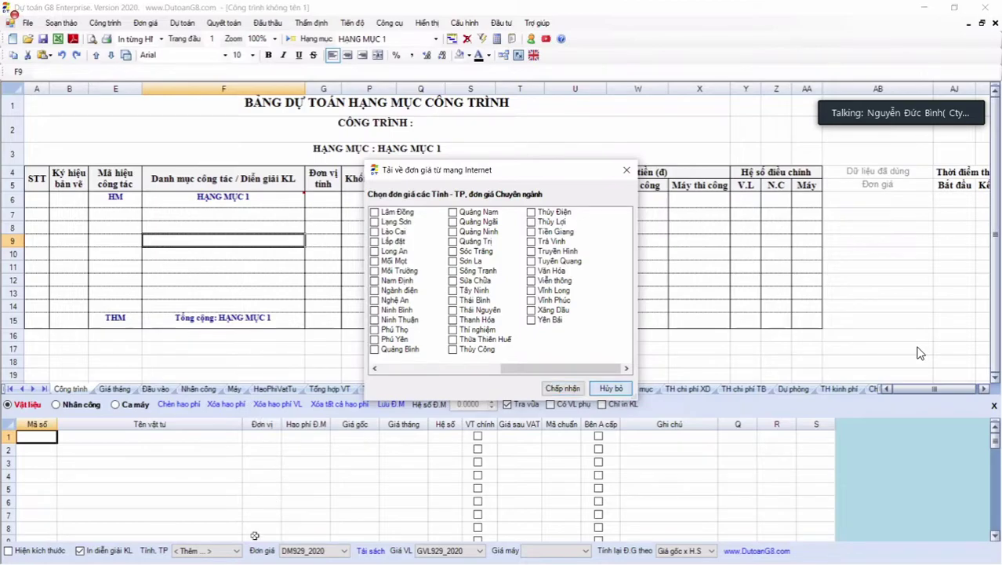
pyautogui.press('Return')
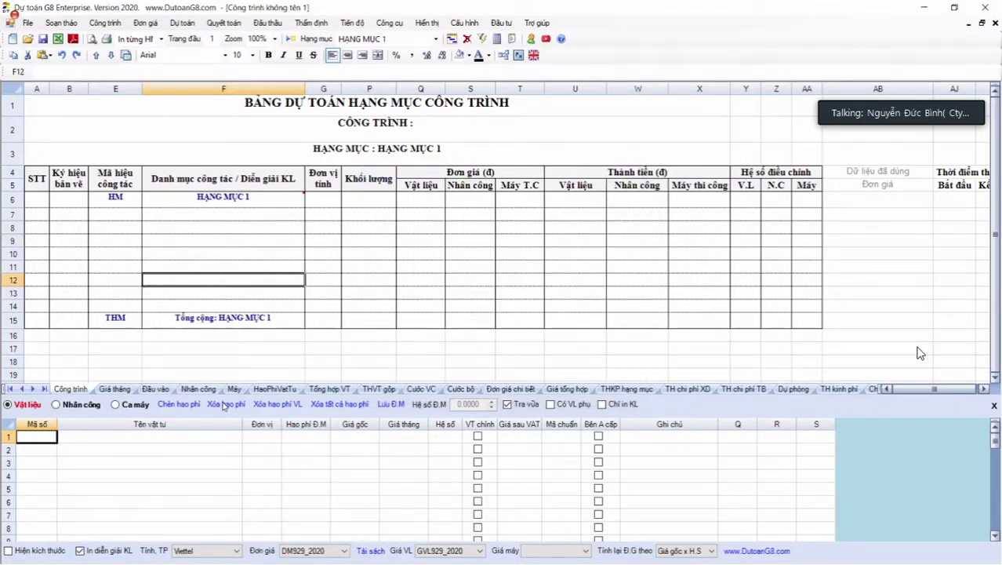
# Set the estimate's province to Hà Nội
pyautogui.hotkey('alt', 'Down')
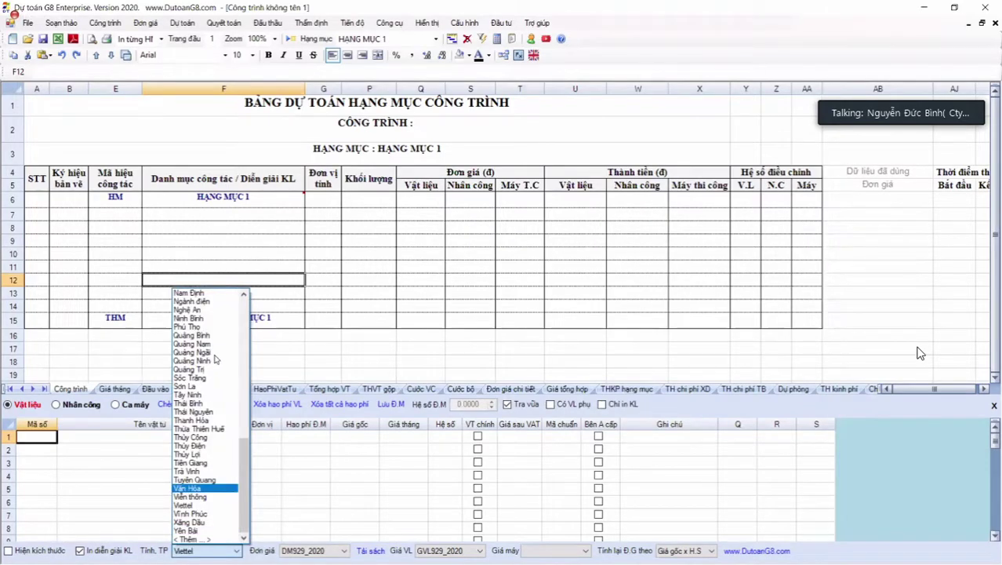
pyautogui.scroll(1, 206, 337)
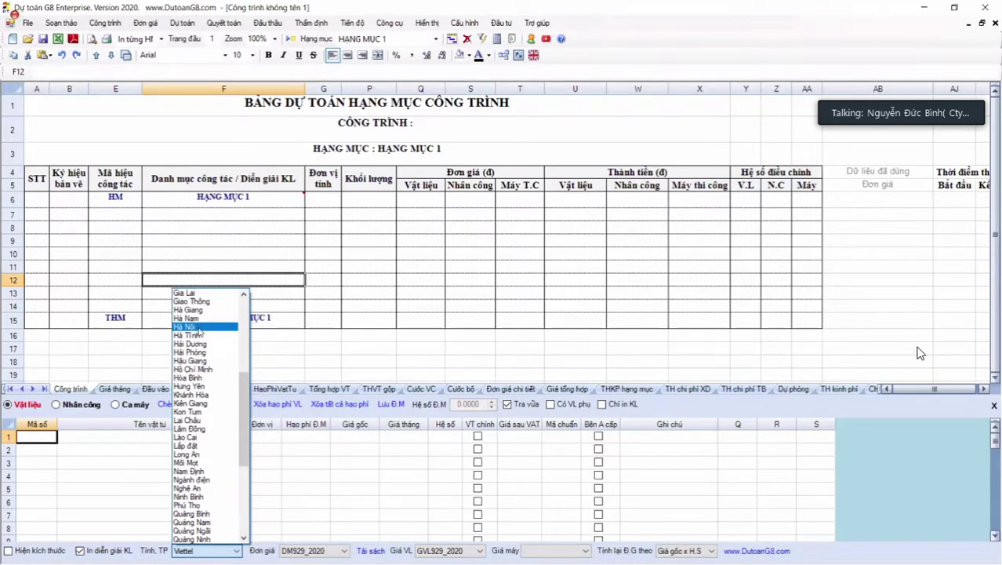
pyautogui.click(198, 330)
# Look through the unit price and norm sets available for Hà Nội, leaving the selection at DM12_2021_XD
pyautogui.click(332, 553)
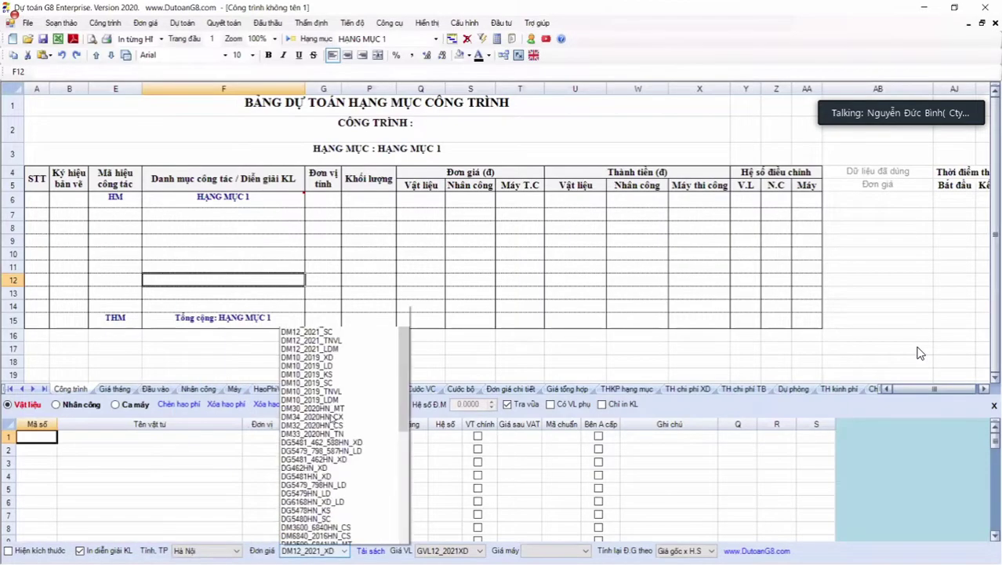
pyautogui.click(208, 532)
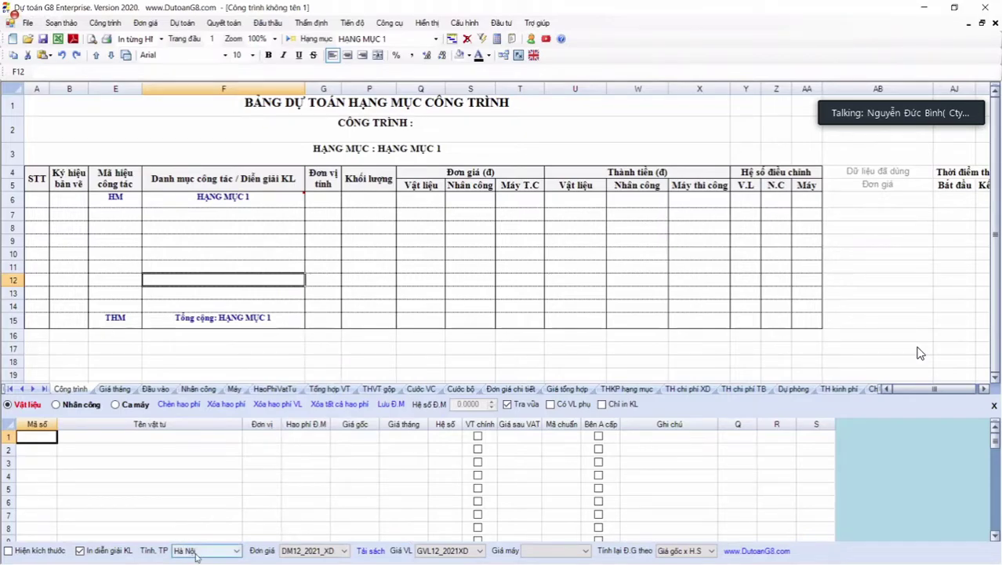
pyautogui.click(319, 553)
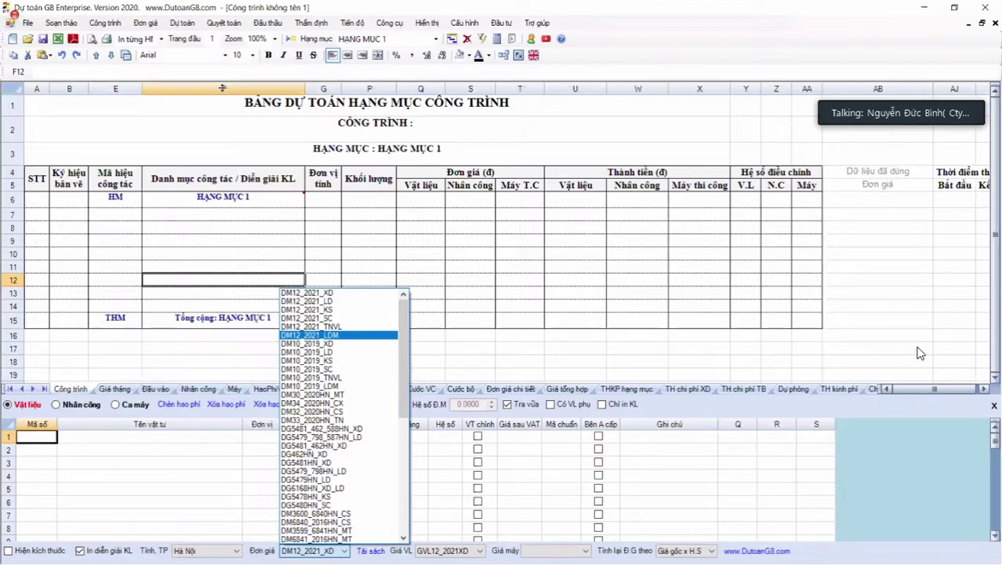
pyautogui.click(248, 228)
pyautogui.hotkey('ctrl', 'space')
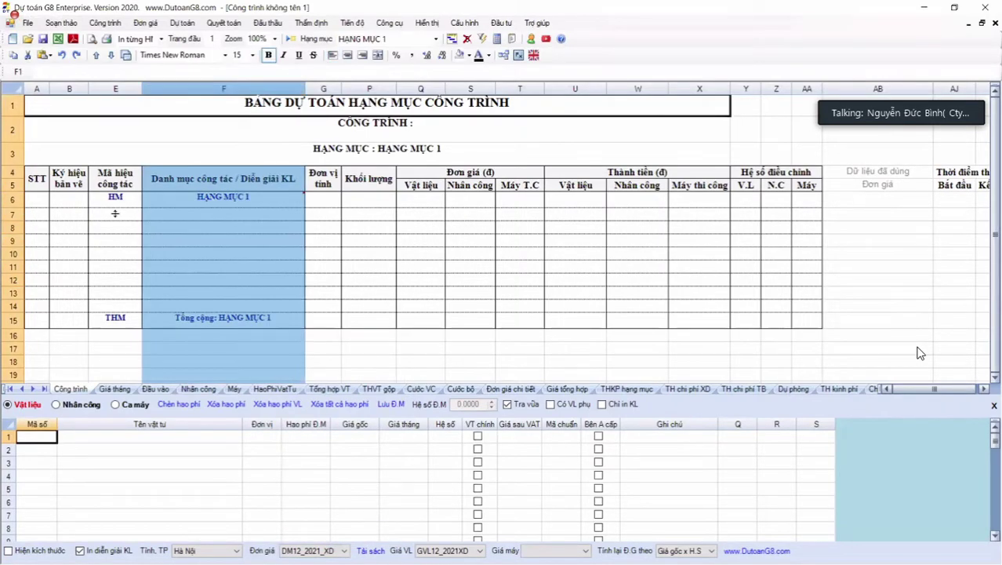
pyautogui.press('Down')
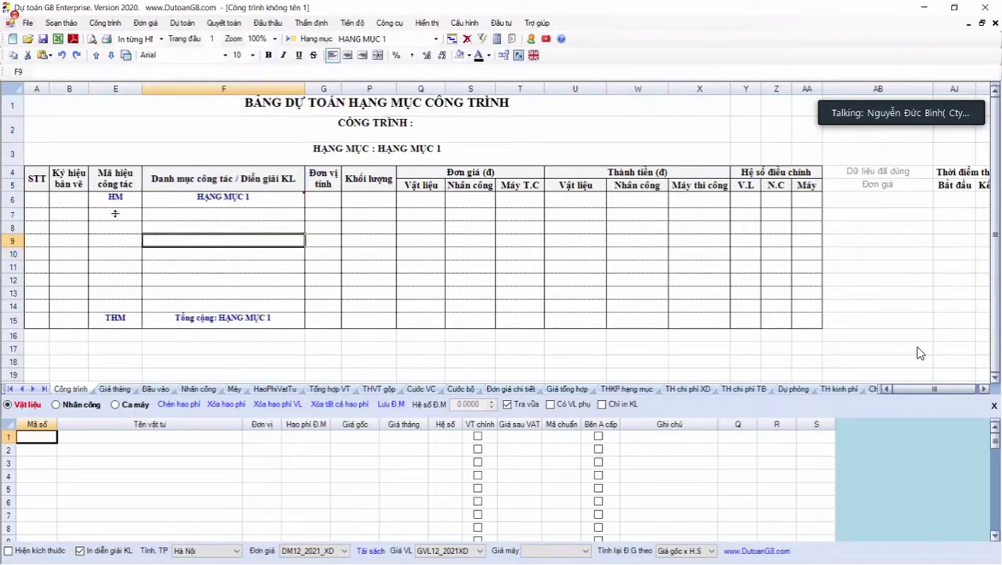
pyautogui.press('Up')
pyautogui.press('Up')
pyautogui.press('Left')
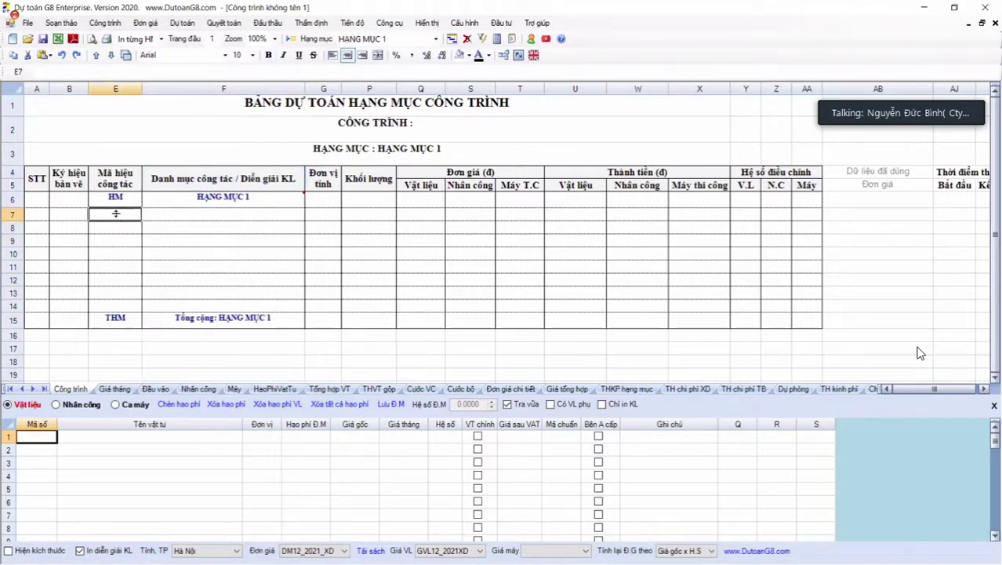
pyautogui.moveTo(115, 213); pyautogui.dragTo(123, 302)
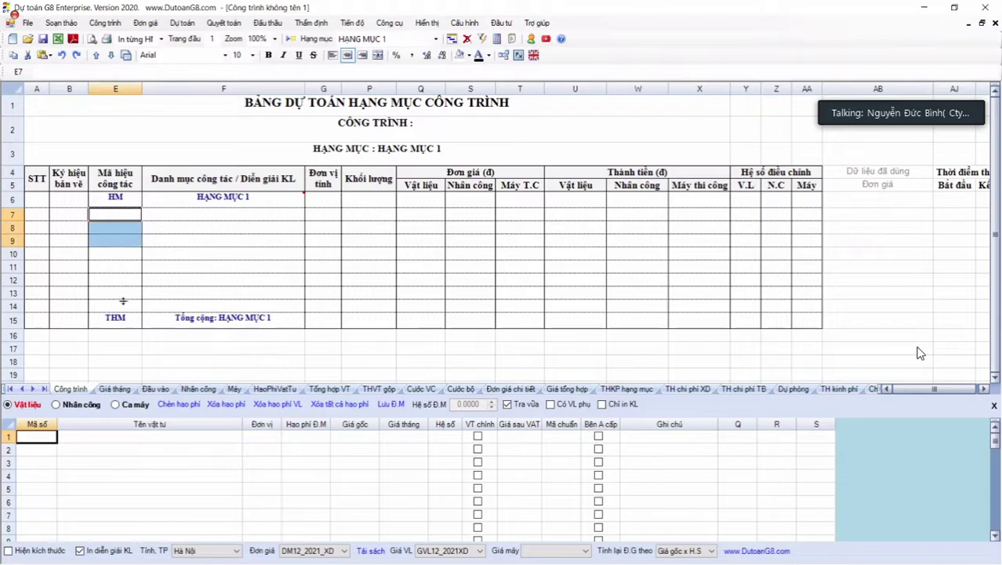
pyautogui.press('Down')
pyautogui.press('Down')
pyautogui.press('Down')
pyautogui.press('Down')
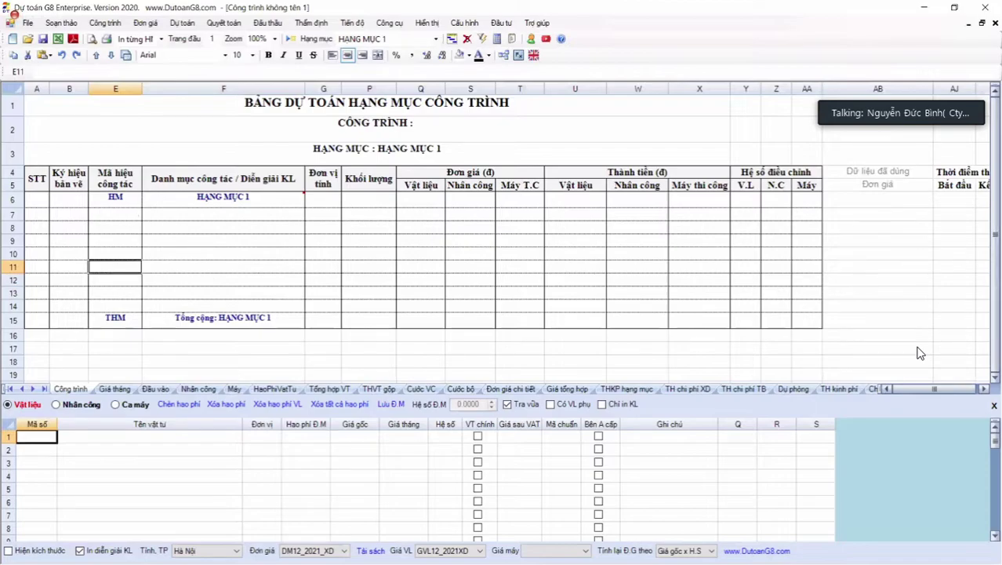
# Enter the work-item code prefix af in cell E7 and dismiss the suggestion list
pyautogui.click(135, 215)
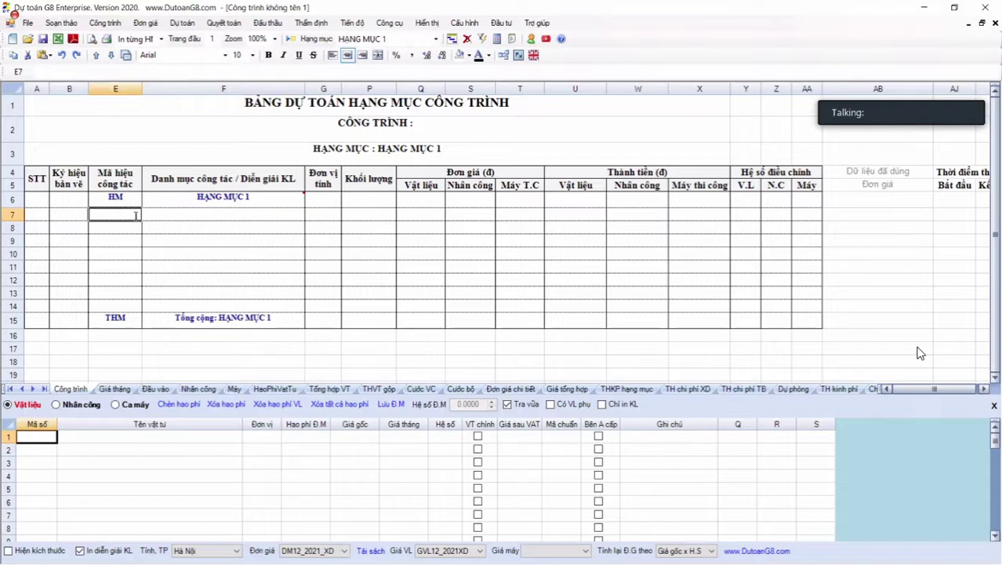
pyautogui.write('a')
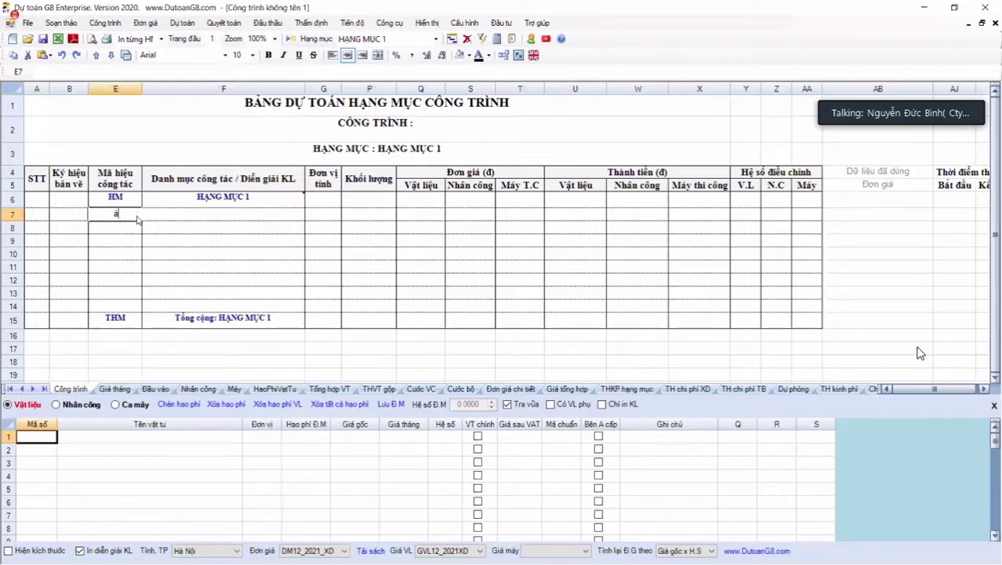
pyautogui.write('f')
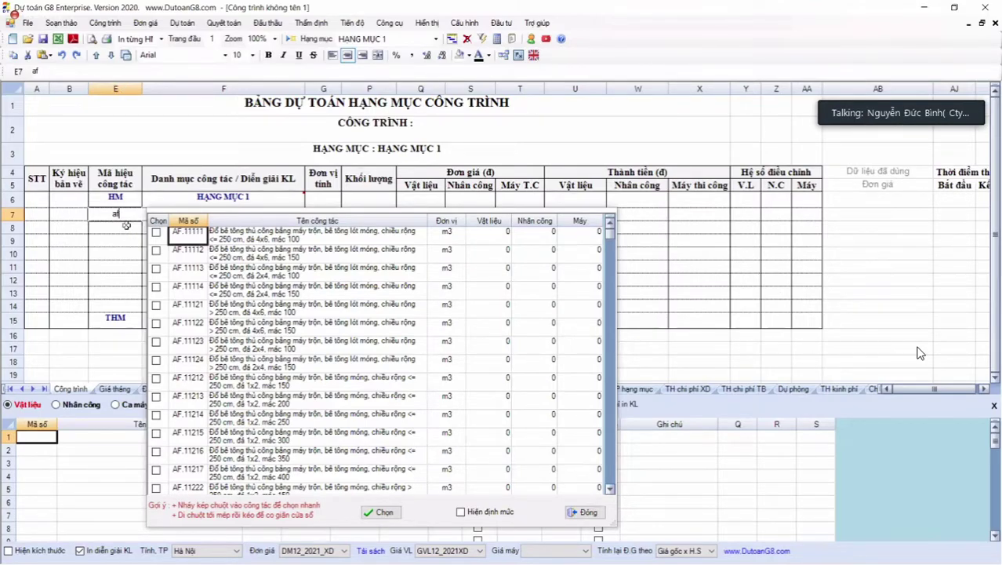
pyautogui.press('Escape')
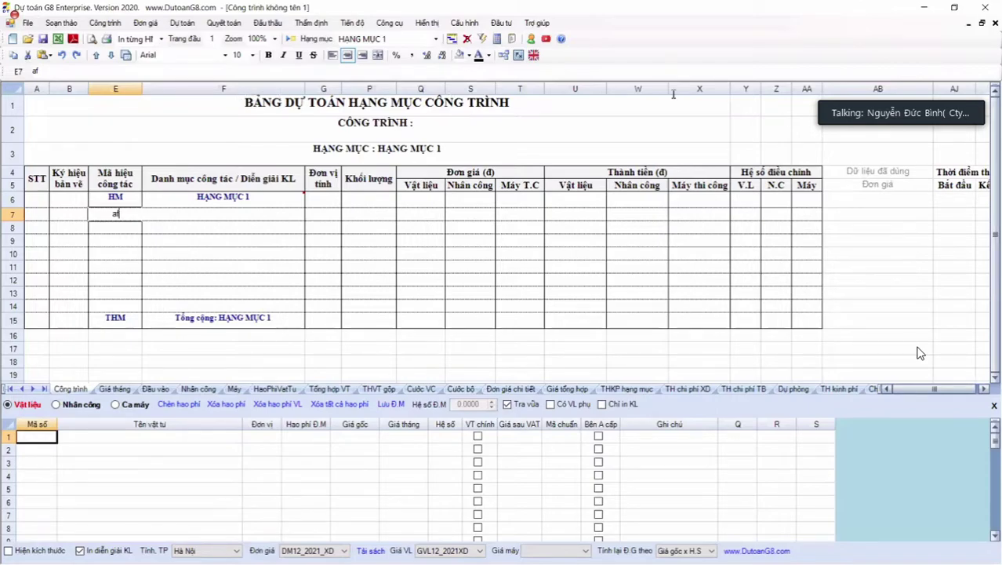
pyautogui.press('Return')
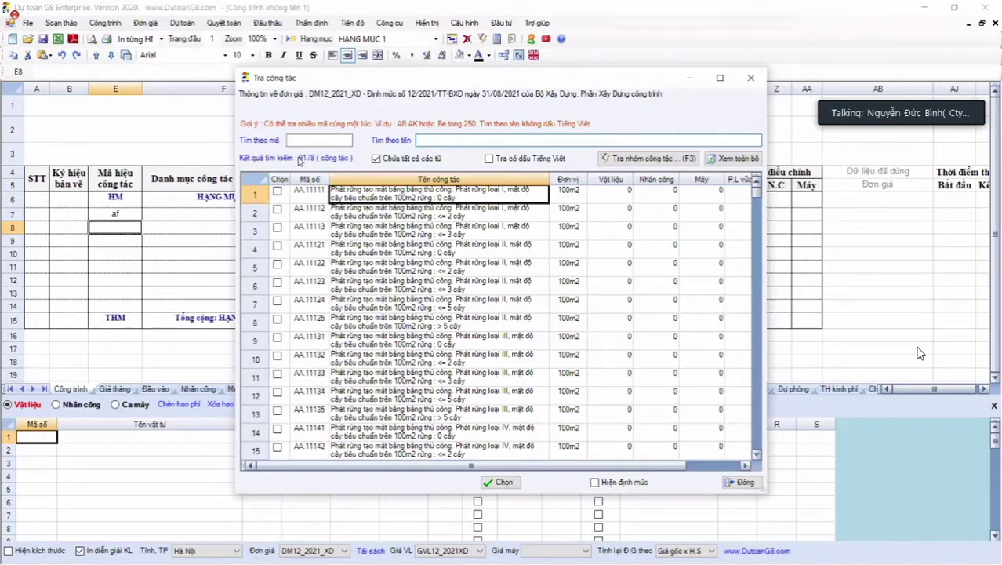
# Open the work-item group lookup, collapse CHƯƠNG I, and expand CHƯƠNG VII (precast concrete) and CHƯƠNG X (finishing works)
pyautogui.press('Tab')
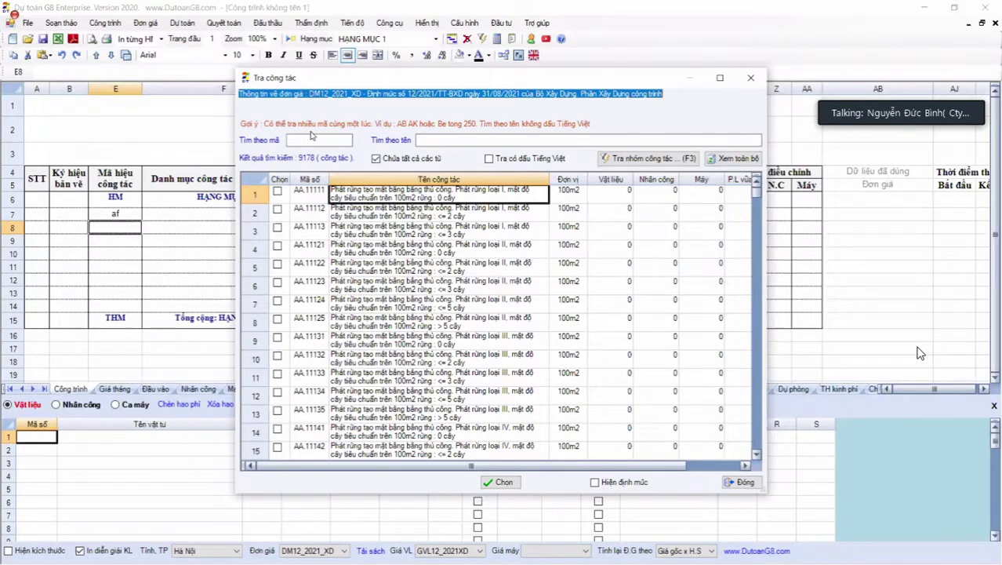
pyautogui.press('F3')
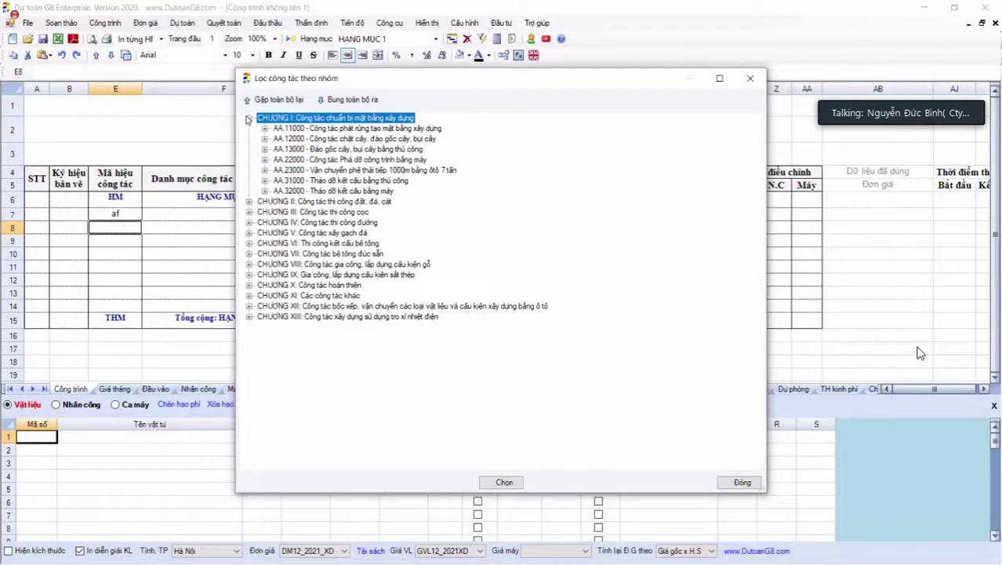
pyautogui.click(247, 118)
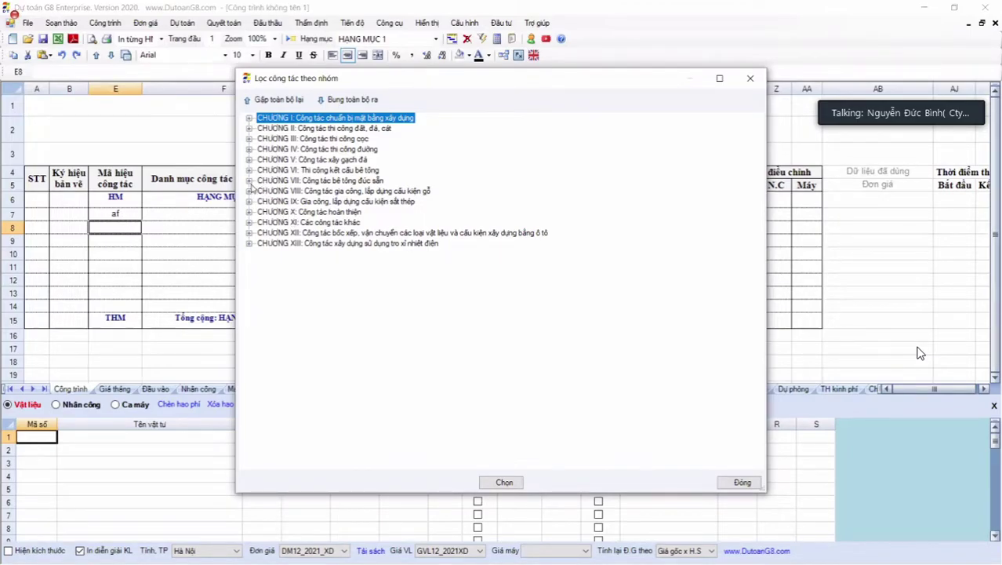
pyautogui.click(249, 181)
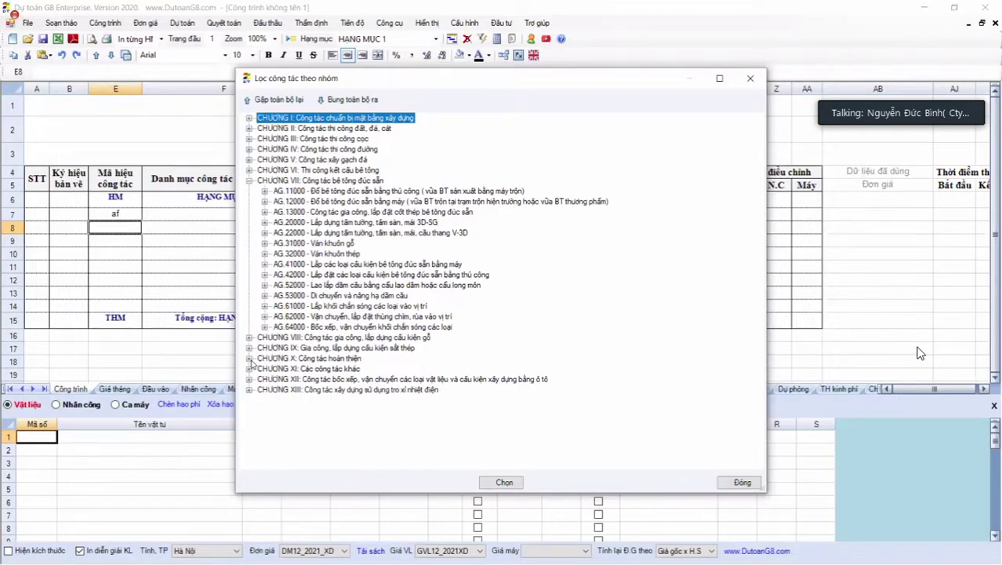
pyautogui.click(249, 359)
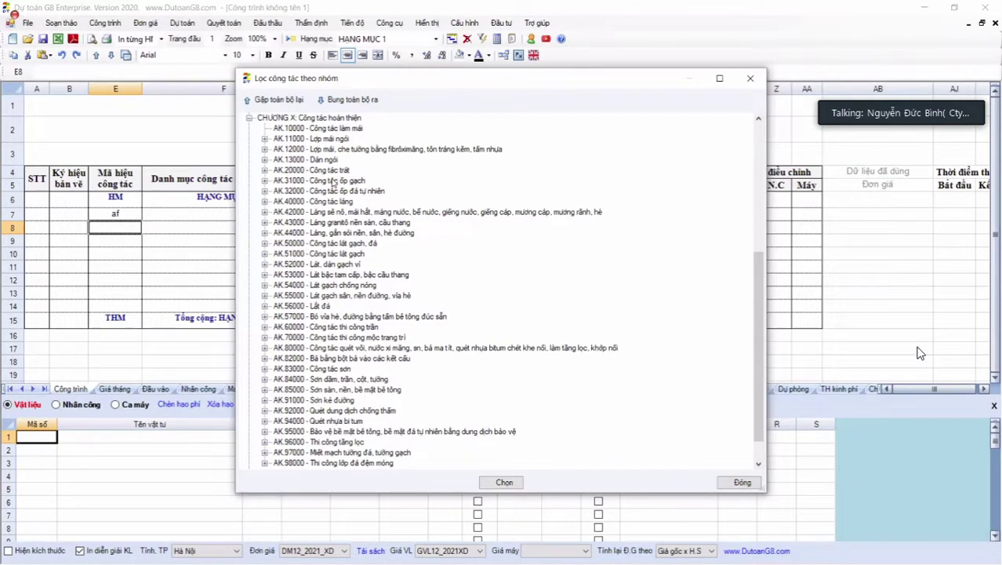
# Inspect AK.31100 - Ốp tường, trụ, cột under AK.31000, collapse all chapters, and close the group lookup
pyautogui.doubleClick(332, 181)
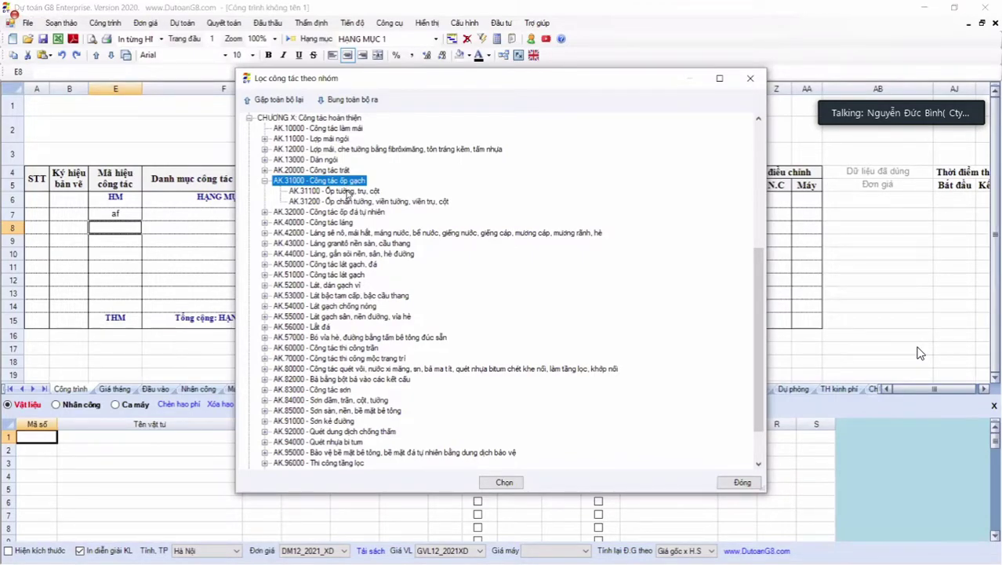
pyautogui.click(347, 191)
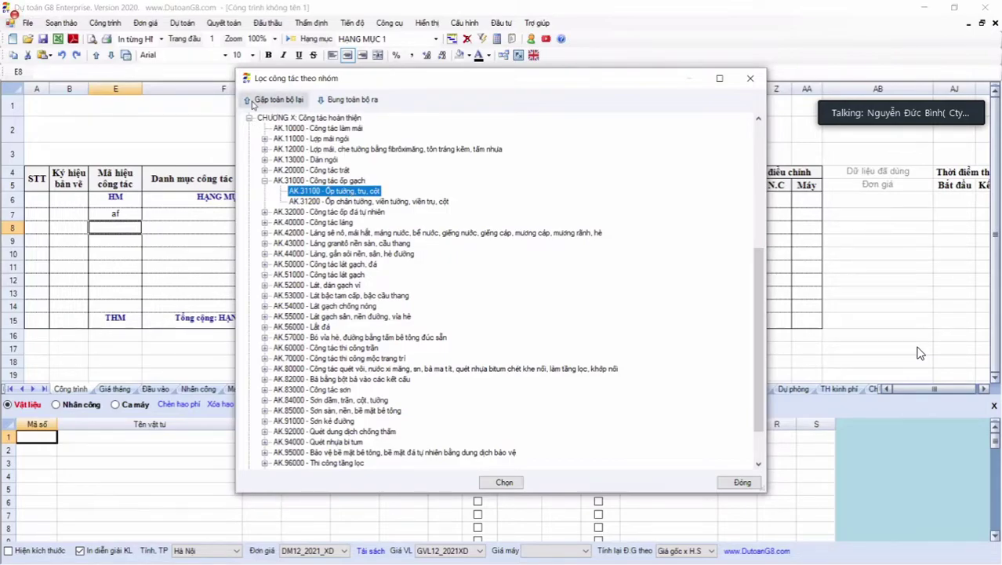
pyautogui.click(253, 102)
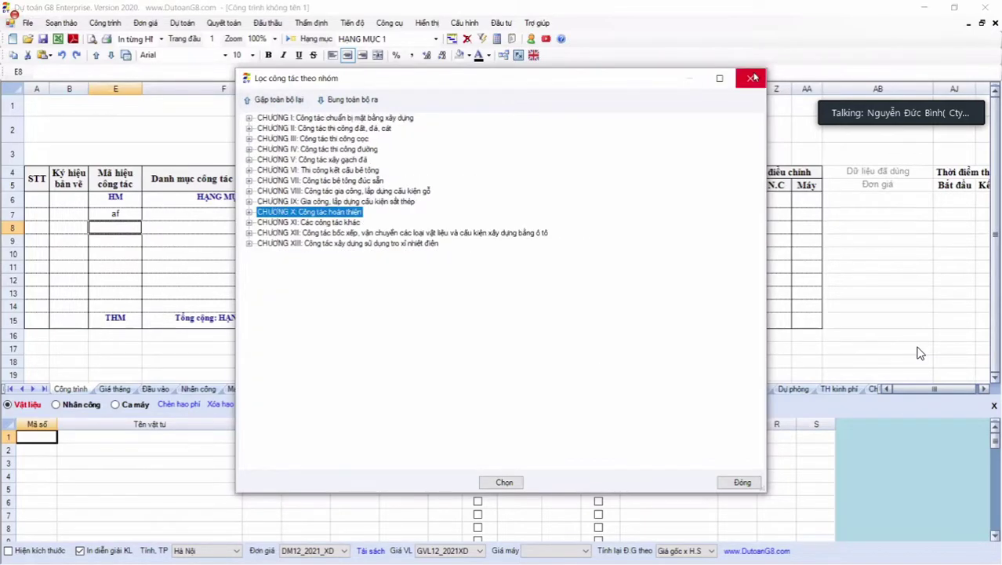
pyautogui.press('Tab')
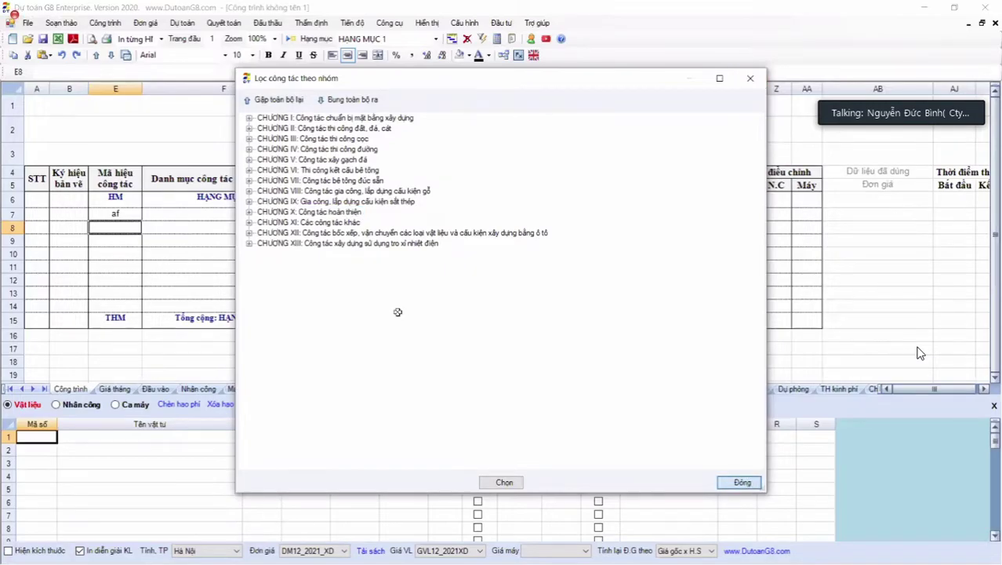
pyautogui.press('Return')
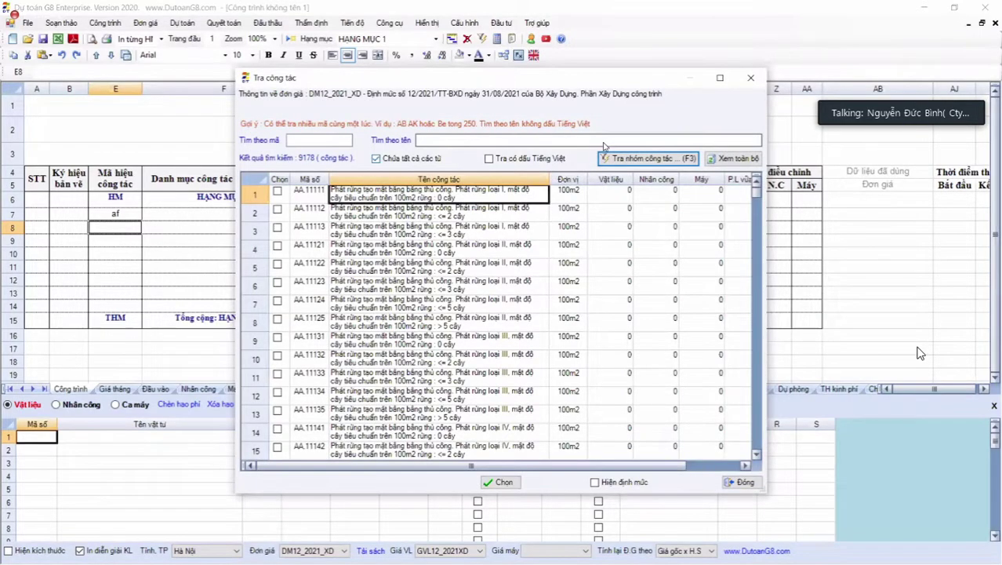
# Search work items by name for "Trát, 75" and add AK.21322, AK.21412 and AK.21432 to the estimate
pyautogui.click(455, 141)
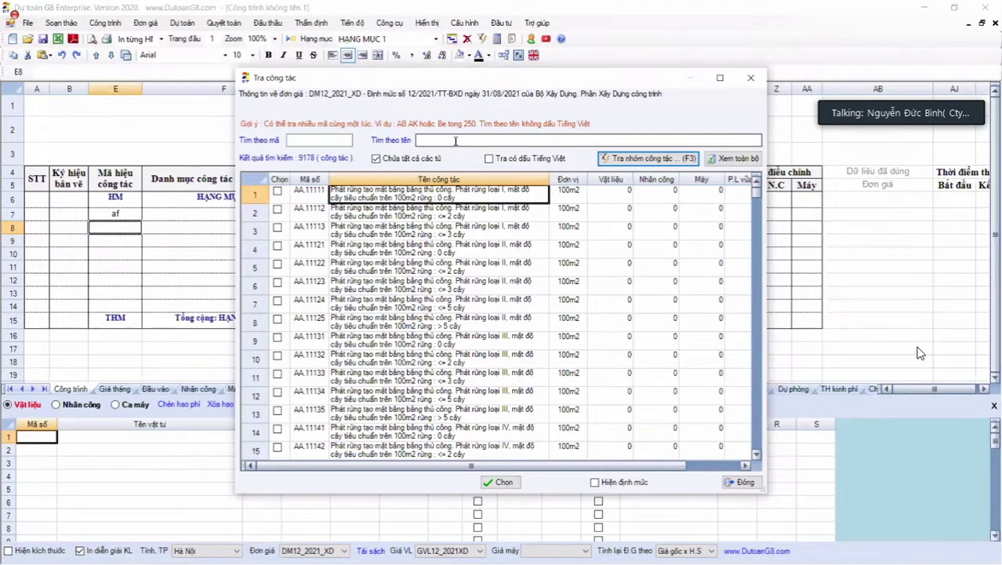
pyautogui.click(455, 141)
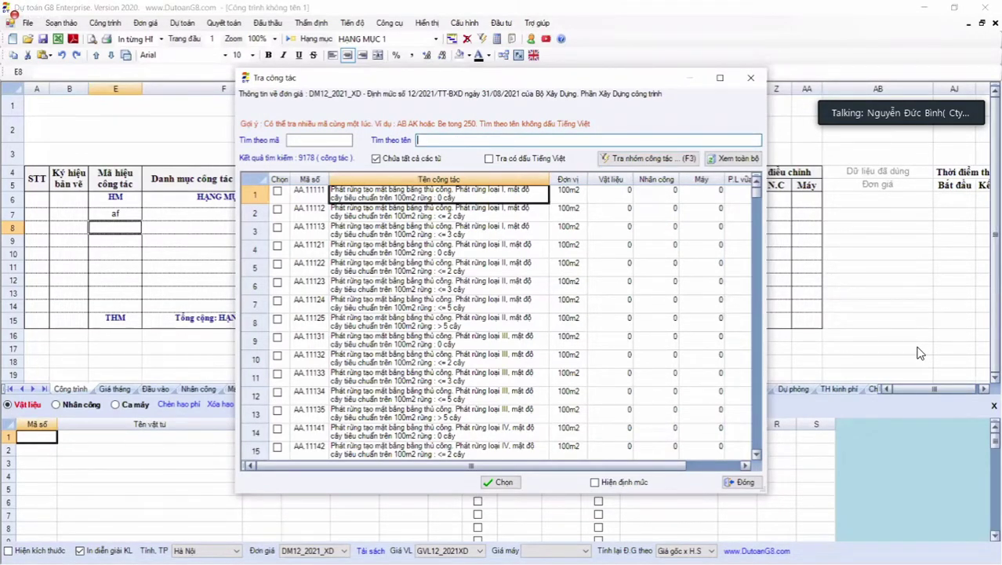
pyautogui.write('Trát, 75')
pyautogui.press('Return')
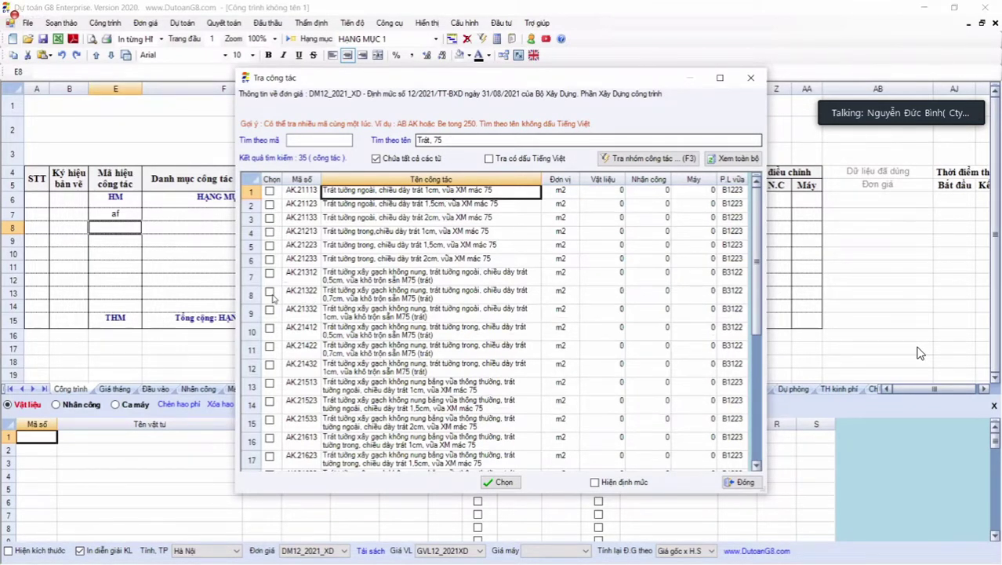
pyautogui.click(270, 366)
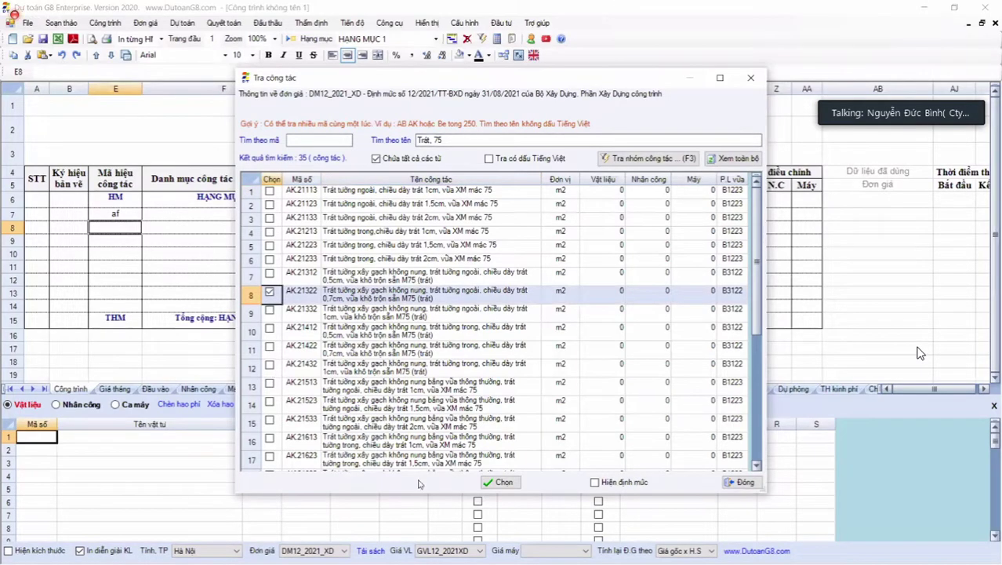
pyautogui.click(499, 483)
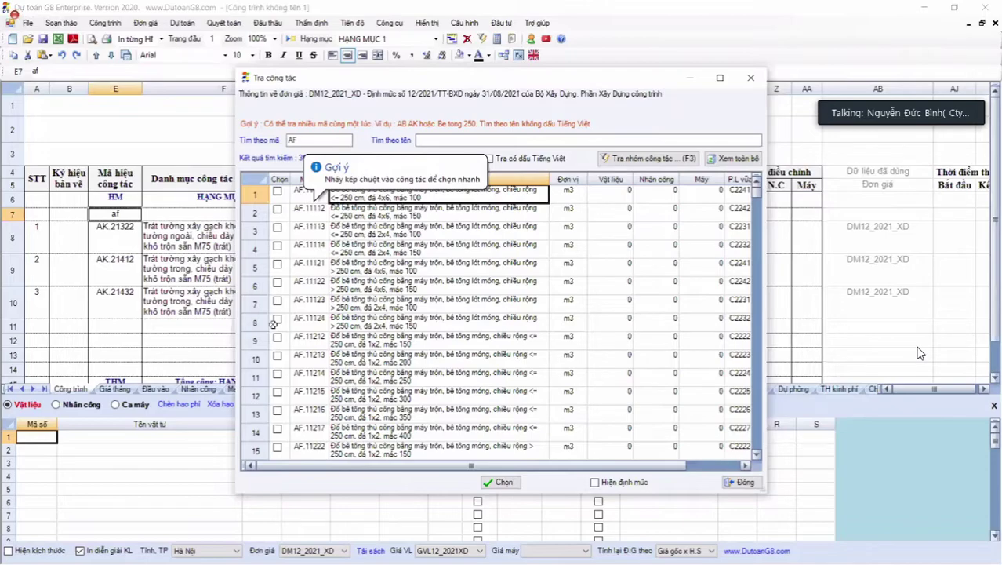
# Add work item AF.11111 in row 7 and enter the quantity breakdown line "Truc 1: 2,3*3,6*6" in a new row below it
pyautogui.press('Return')
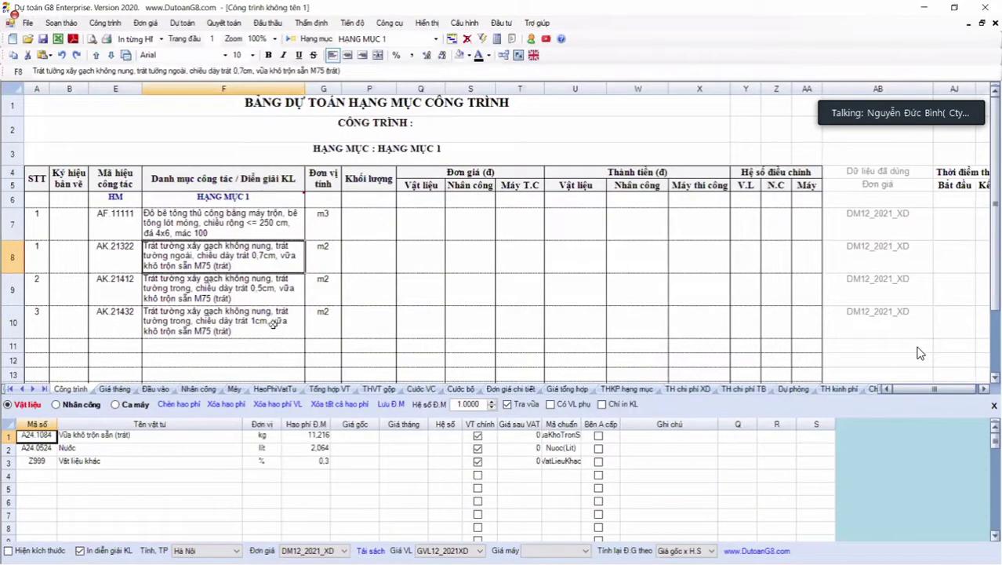
pyautogui.press('Insert')
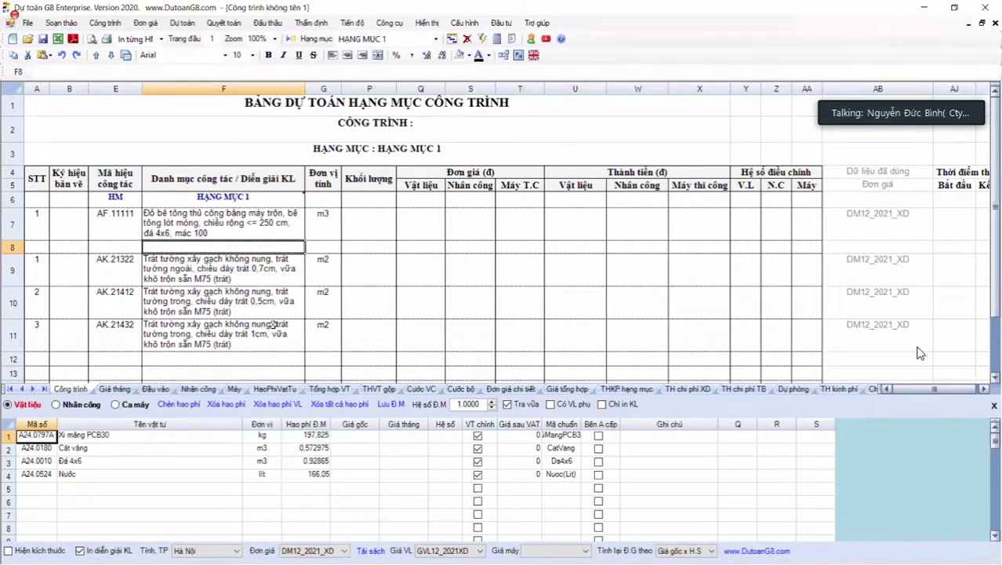
pyautogui.write('Truc 1:')
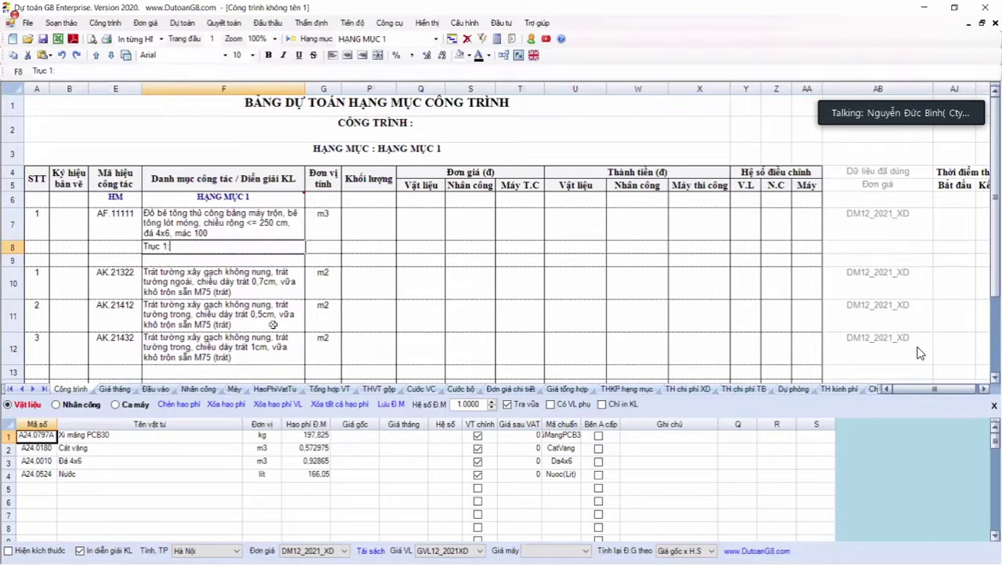
pyautogui.write(' 2.3*3')
pyautogui.write('.6*6')
pyautogui.press('Return')
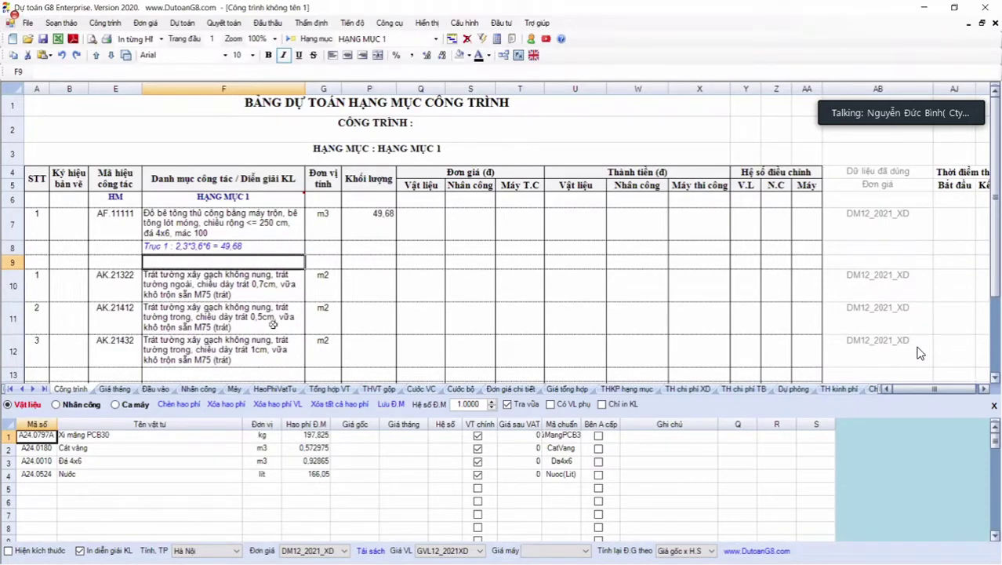
# Add a second quantity breakdown line, "Truc 2: 2+4", under work item AF.11111 and check its total quantity cell
pyautogui.write('Truc 2 ')
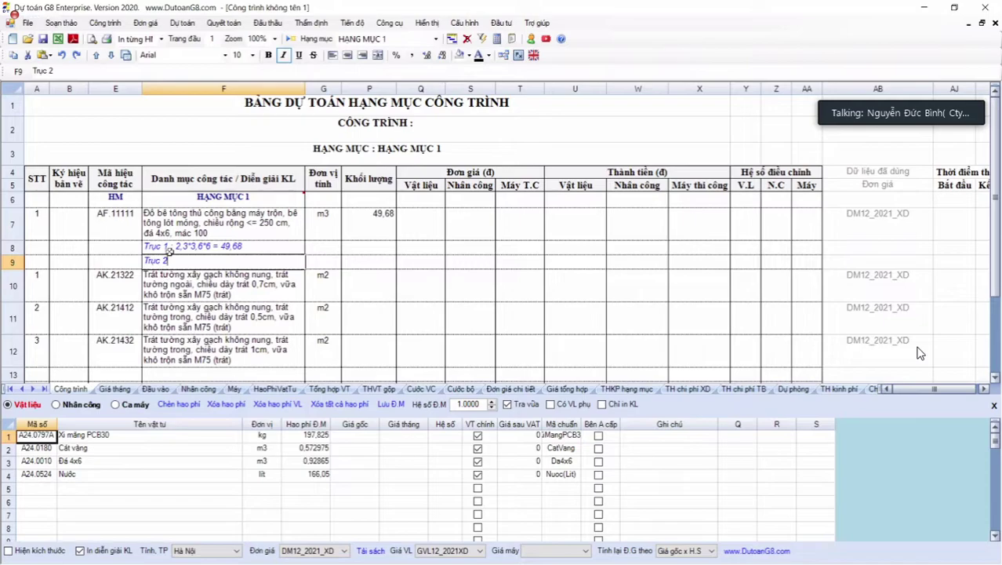
pyautogui.write(': 2+4')
pyautogui.press('Up')
pyautogui.hotkey('shift', 'Down')
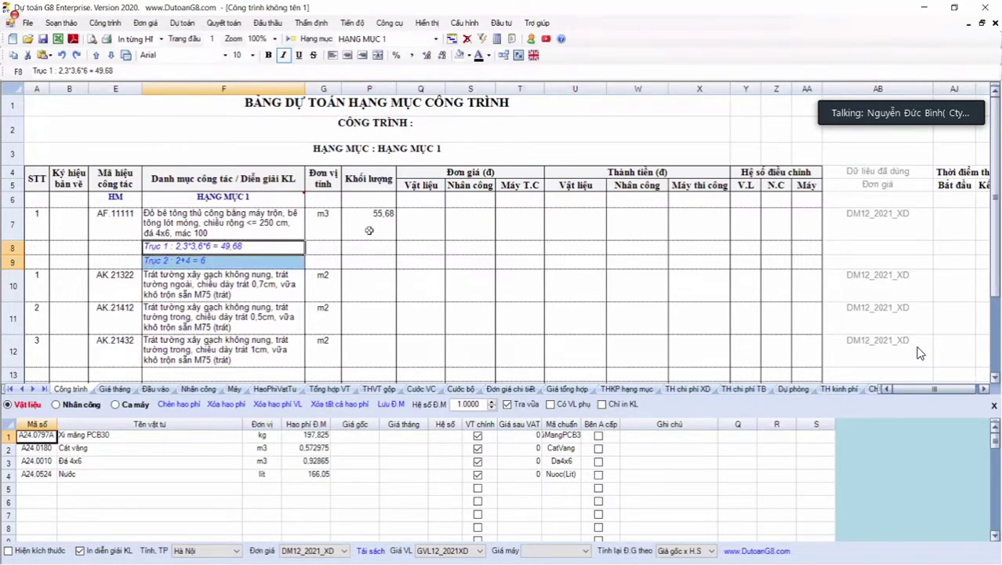
pyautogui.press('Return')
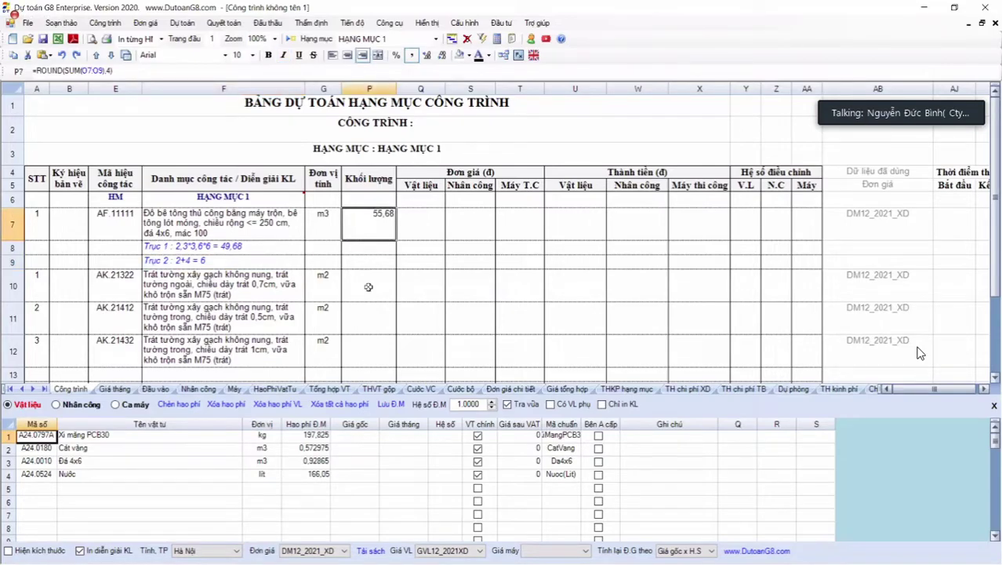
# Set the quantity to 8 for each of the plastering items AK.21322, AK.21412 and AK.21432
pyautogui.click(368, 287)
pyautogui.write('8')
pyautogui.press('Return')
pyautogui.write('8.')
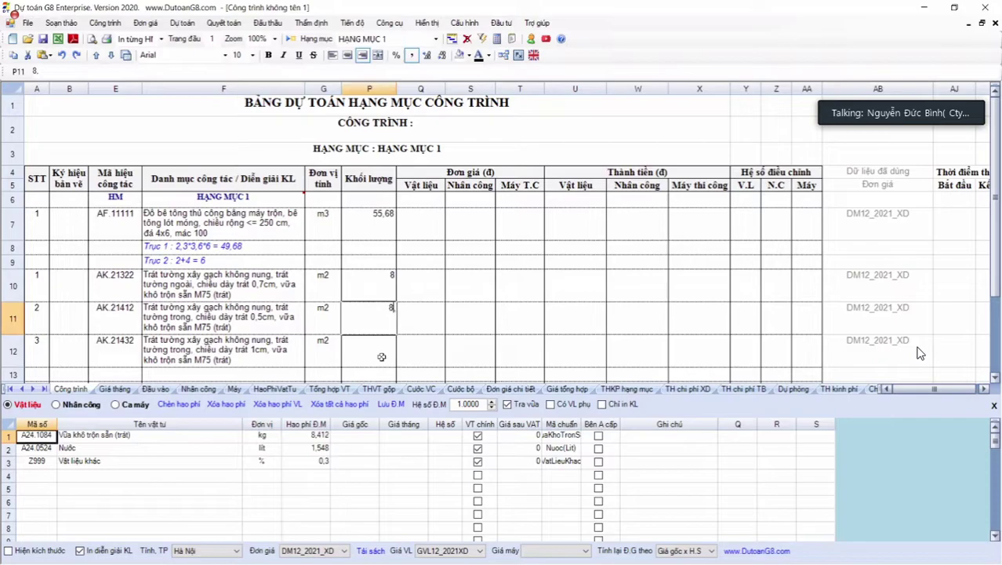
pyautogui.press('Return')
pyautogui.write('8')
pyautogui.keyDown('shift'); pyautogui.click(379, 281); pyautogui.keyUp('shift')
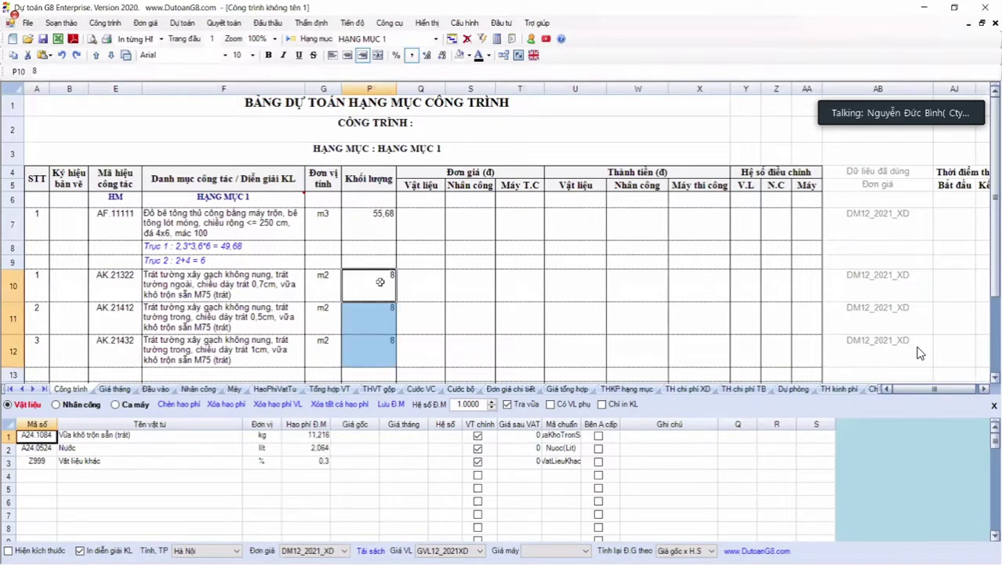
pyautogui.click(380, 281)
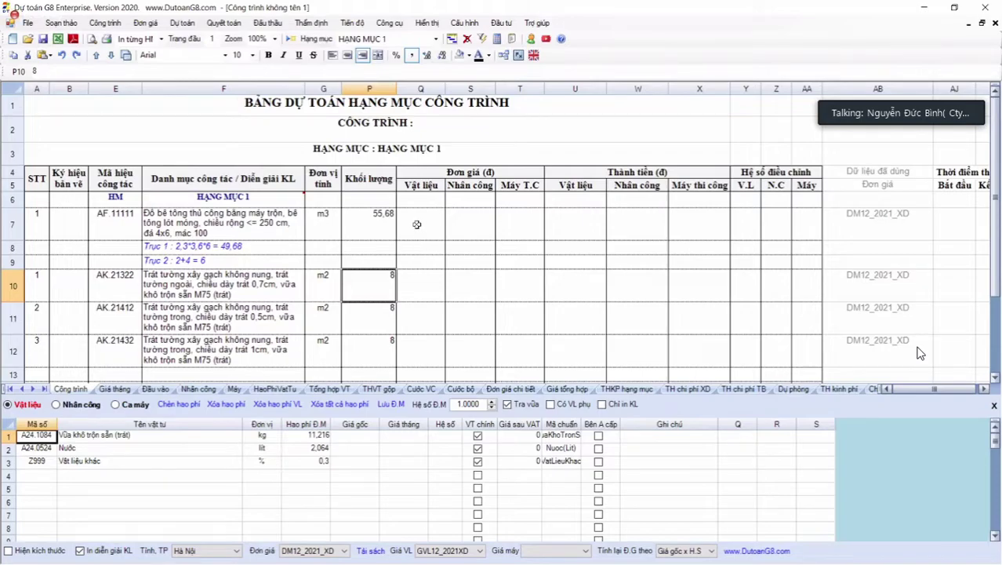
# Go through the material, labour and machine unit price cells of work item AF.11111
pyautogui.moveTo(425, 226); pyautogui.dragTo(528, 347)
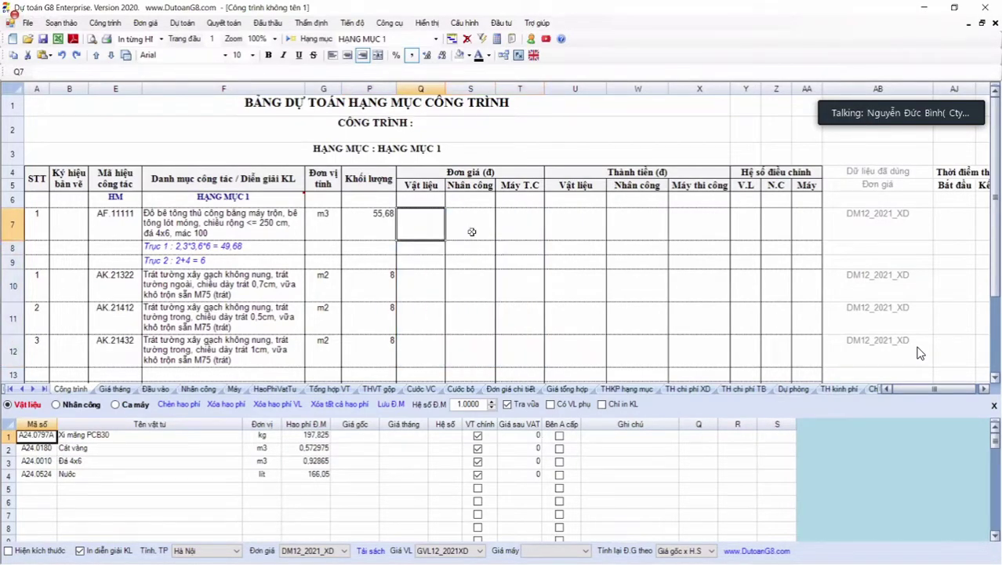
pyautogui.press('Right')
pyautogui.press('Right')
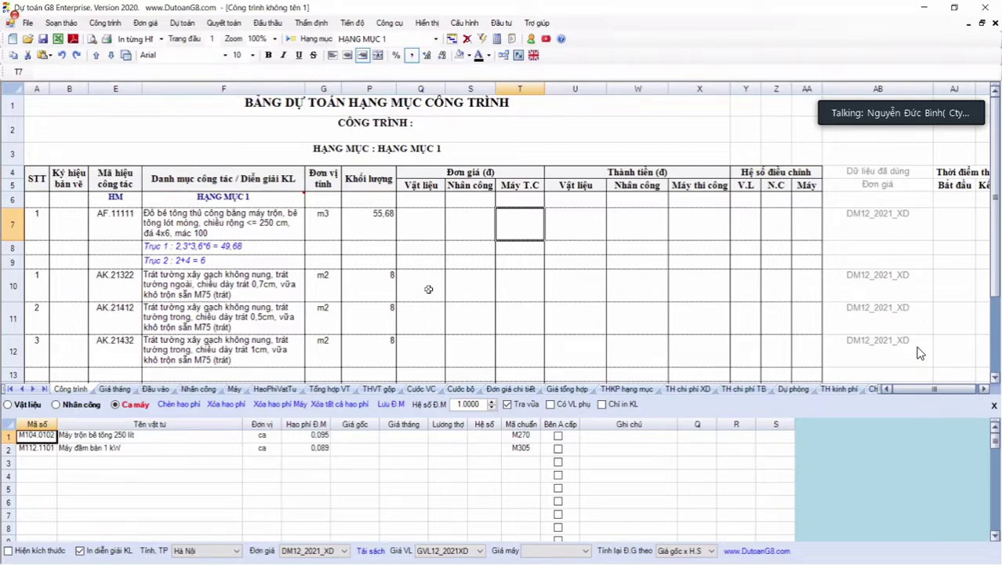
# Show the material resources of work item AF.11111 and review their names, units and norm consumption
pyautogui.click(228, 228)
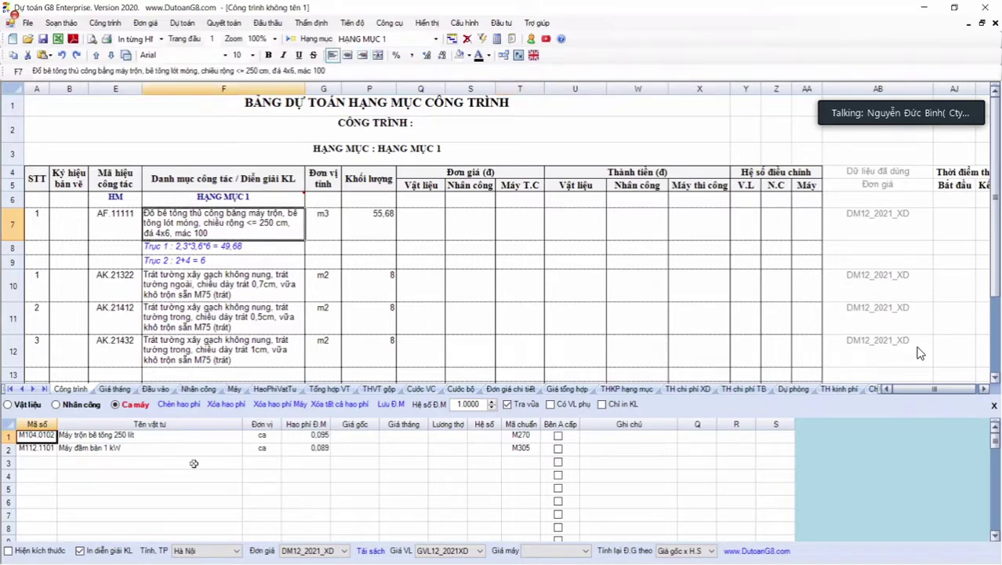
pyautogui.click(35, 408)
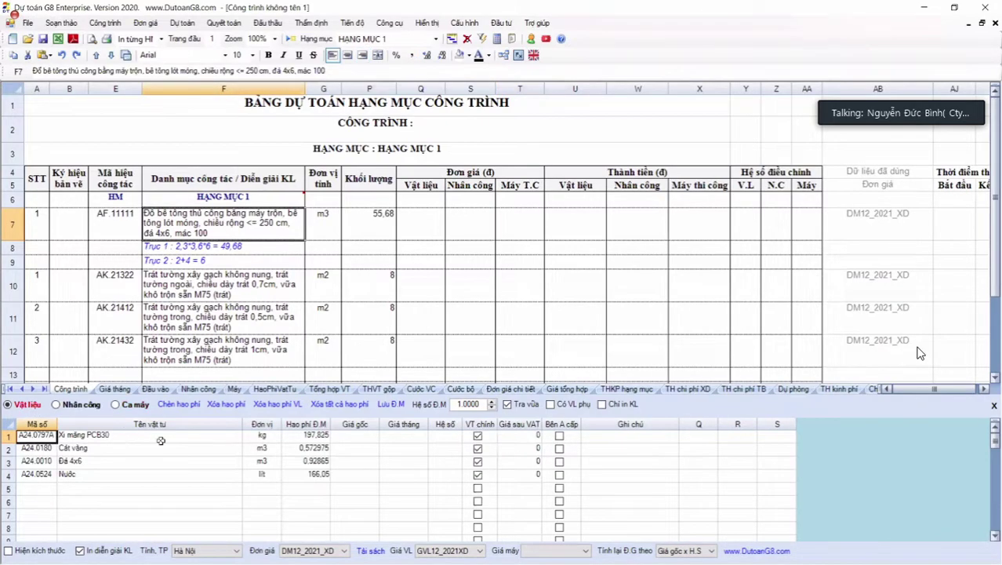
pyautogui.moveTo(161, 438); pyautogui.dragTo(302, 480)
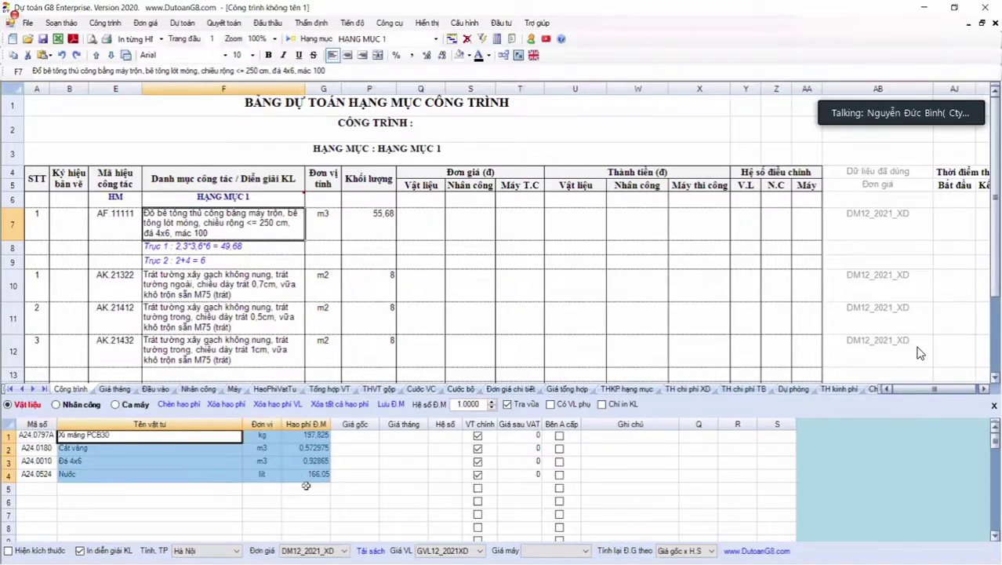
pyautogui.click(306, 487)
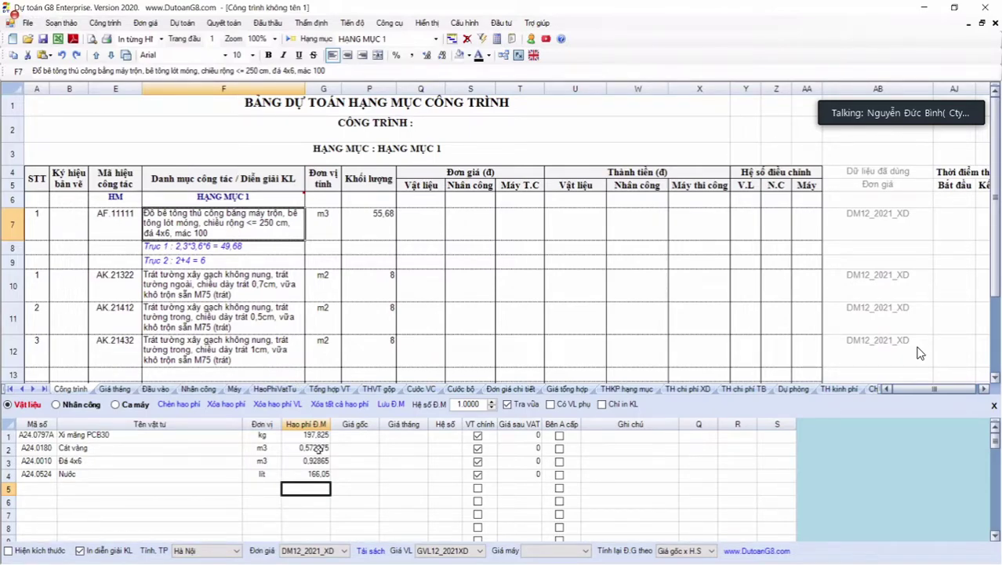
pyautogui.moveTo(312, 434); pyautogui.dragTo(144, 472)
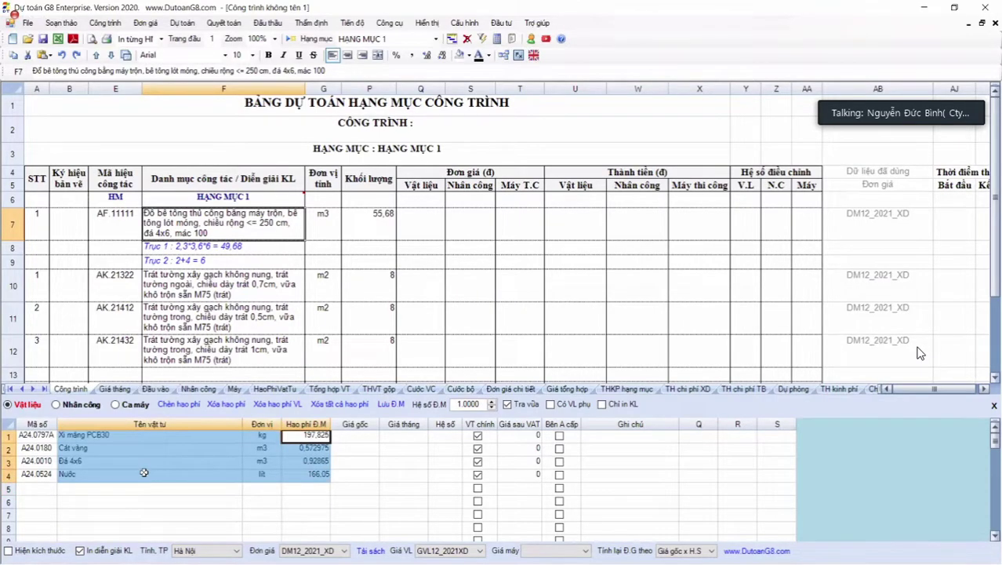
pyautogui.click(144, 473)
pyautogui.click(130, 435)
pyautogui.moveTo(165, 452); pyautogui.dragTo(177, 473)
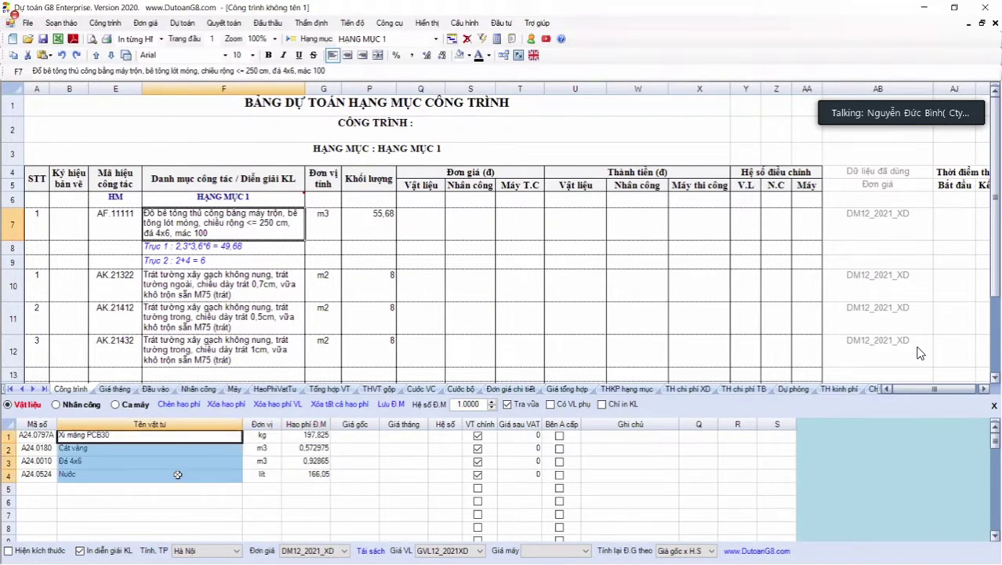
pyautogui.click(179, 473)
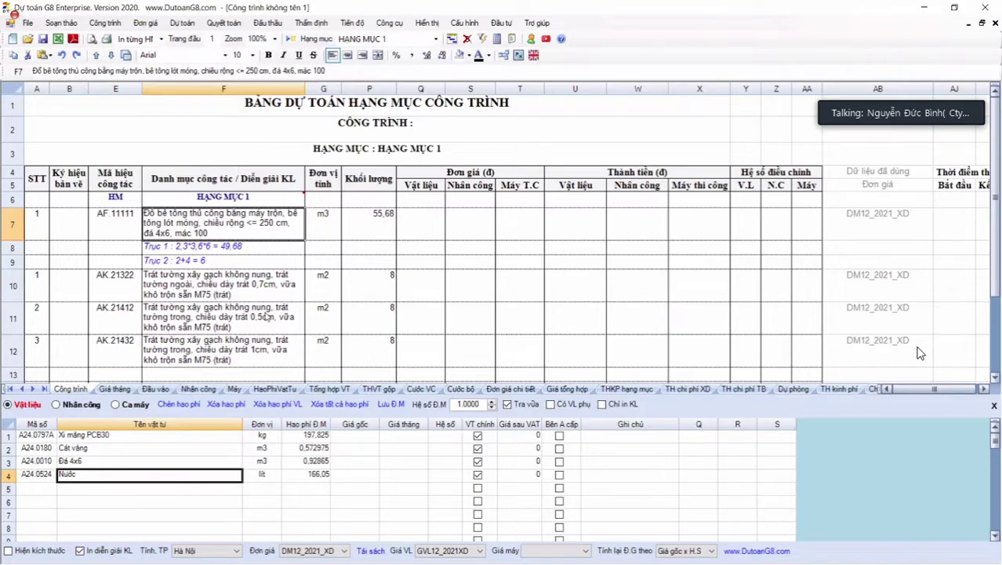
# Check the norm consumption of Xi măng PCB30, Cát vàng, Đá 4x6 and Nước one by one for AF.11111
pyautogui.click(84, 436)
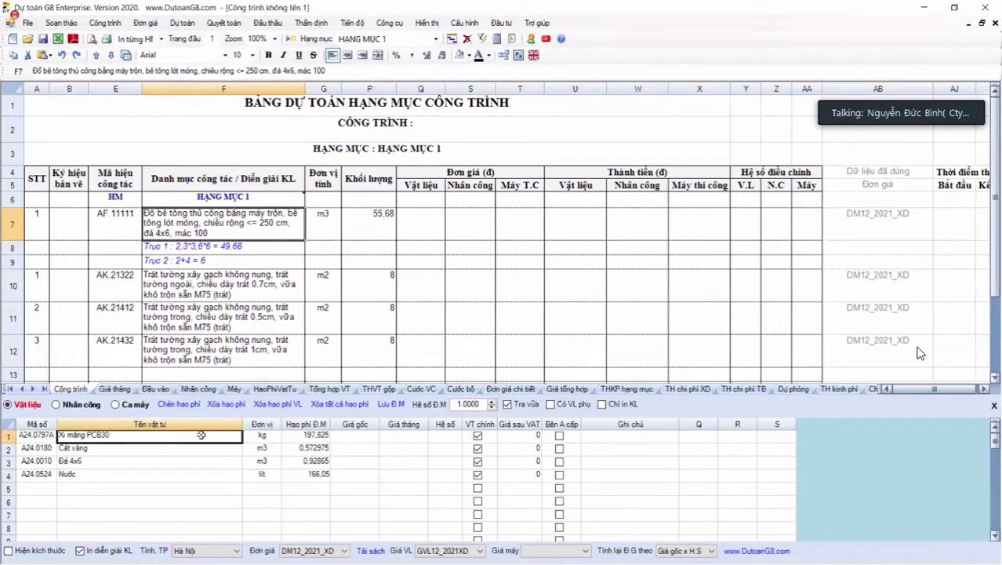
pyautogui.click(300, 438)
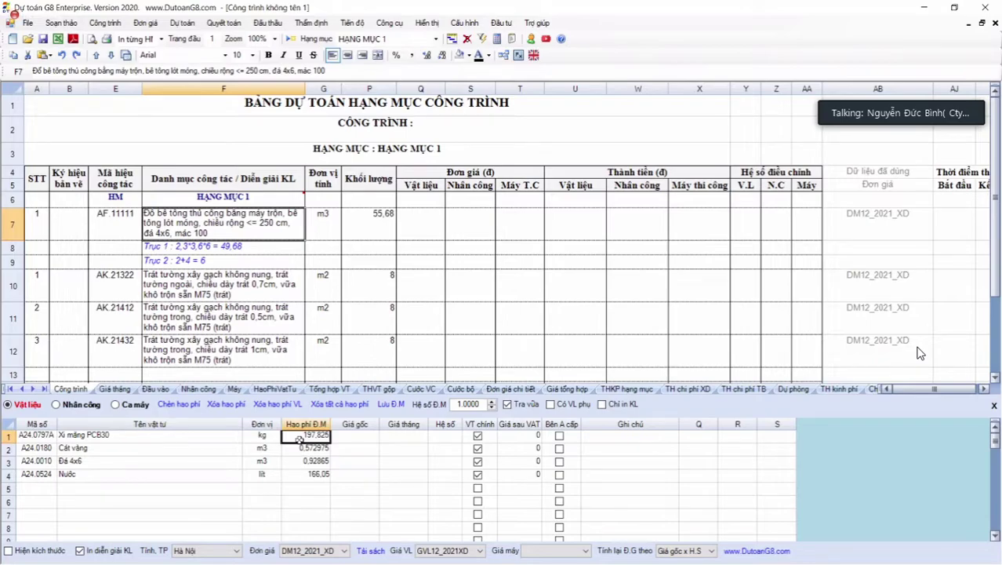
pyautogui.click(187, 451)
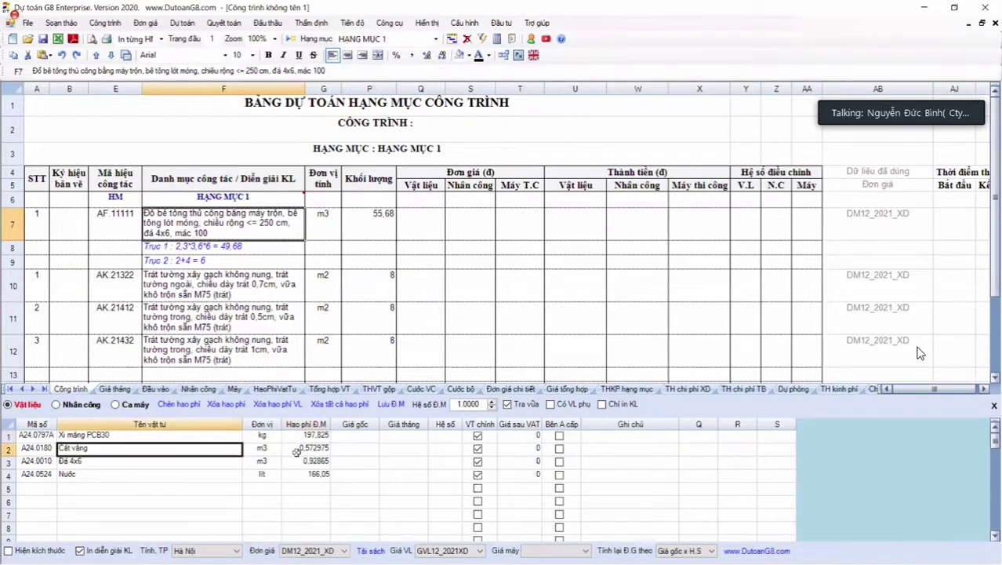
pyautogui.click(297, 452)
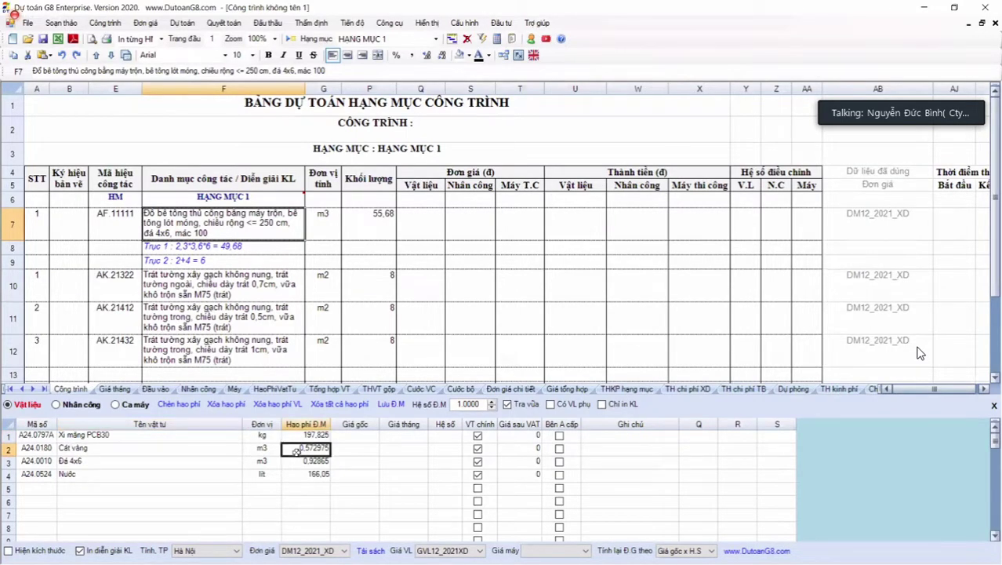
pyautogui.click(267, 453)
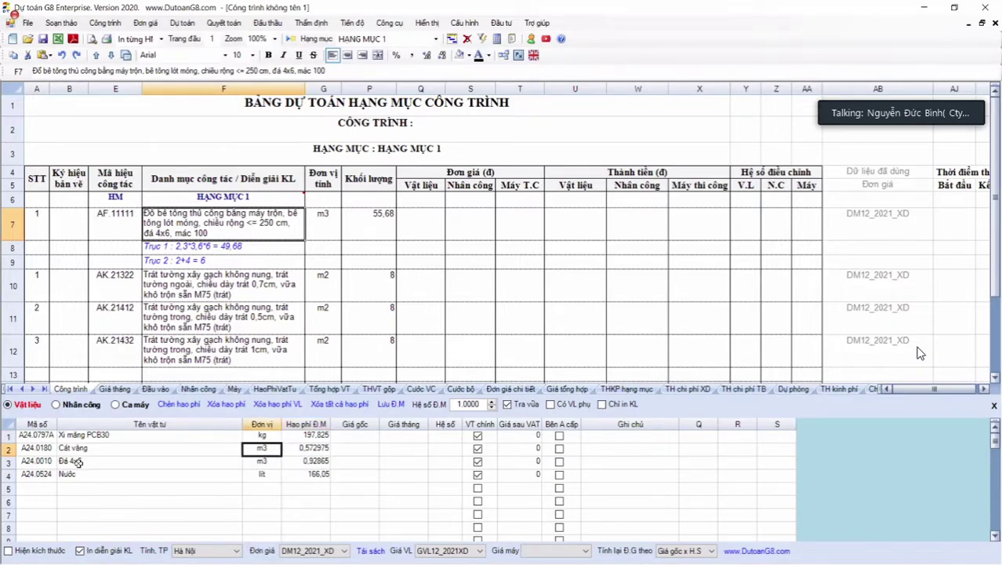
pyautogui.click(306, 462)
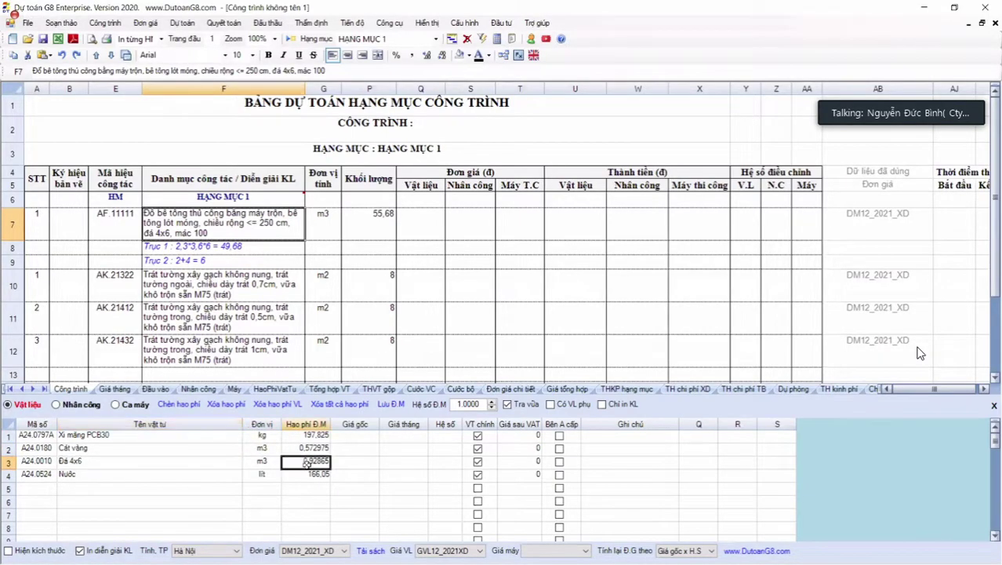
pyautogui.click(86, 474)
pyautogui.click(295, 476)
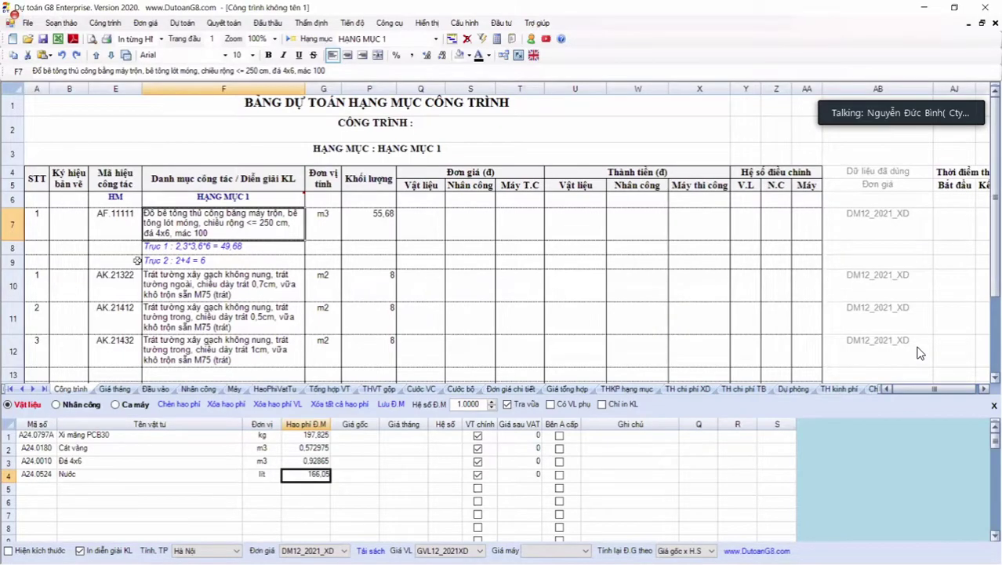
# Inspect the labour resources and then the machine-shift resources of work item AF.11111
pyautogui.click(79, 406)
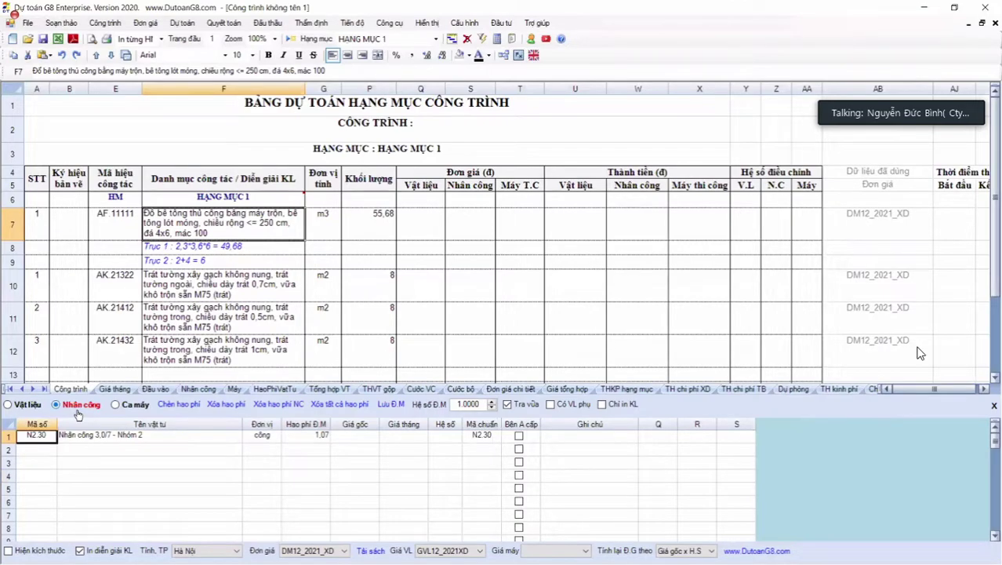
pyautogui.click(75, 438)
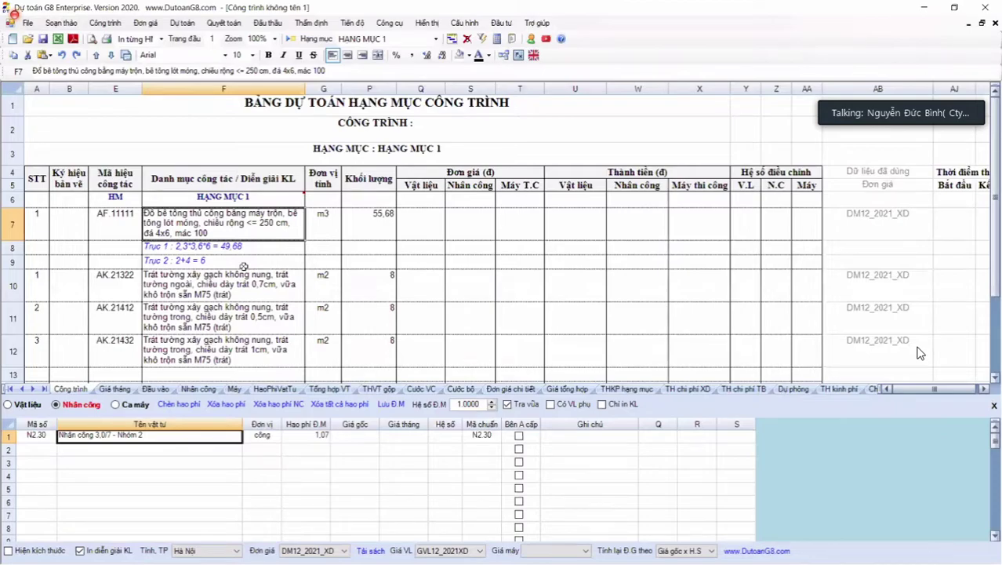
pyautogui.click(127, 405)
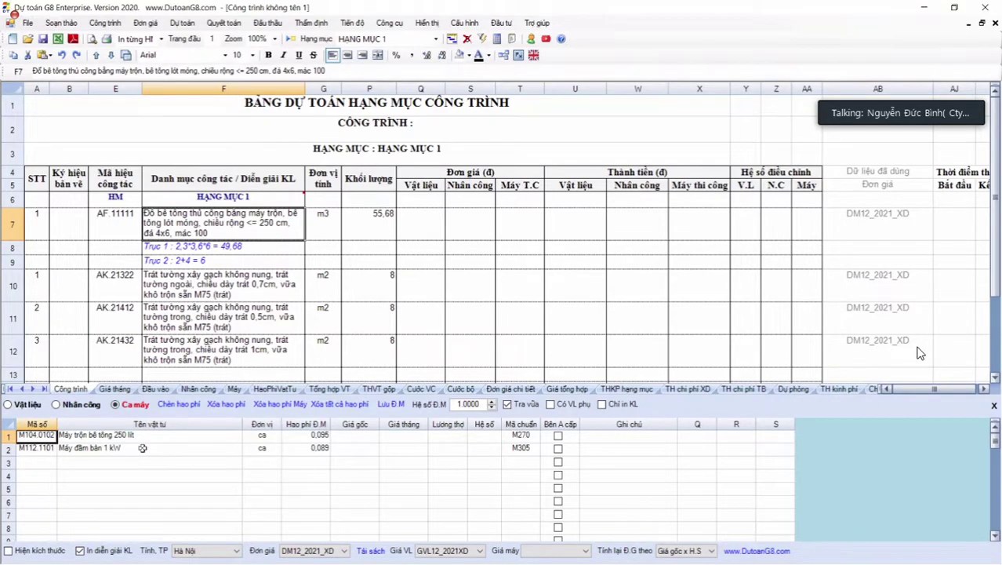
pyautogui.moveTo(141, 435); pyautogui.dragTo(278, 451)
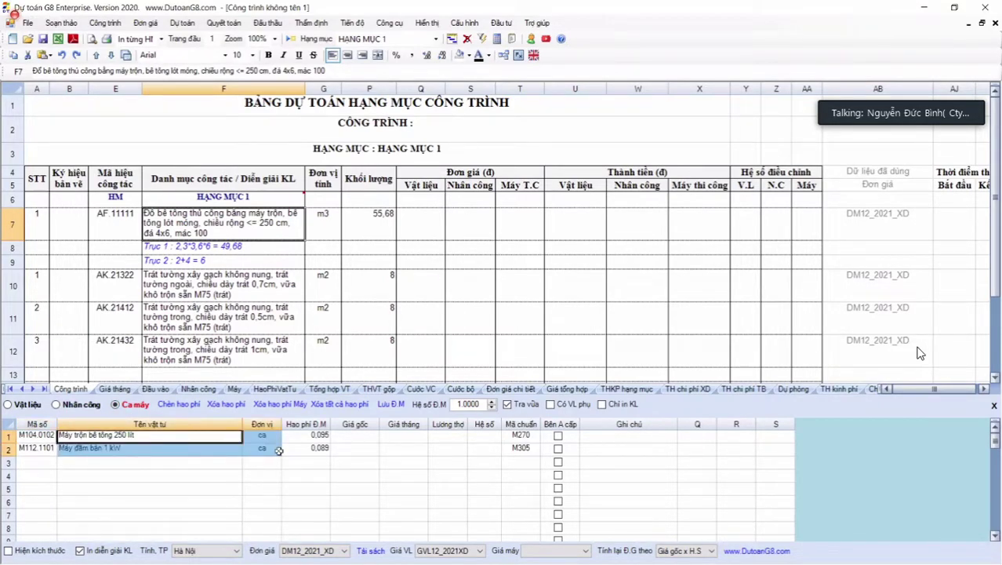
# Check the machine-shift norm consumption and price columns of work item AF.11111, and close its resource breakdown
pyautogui.moveTo(311, 449); pyautogui.dragTo(311, 449)
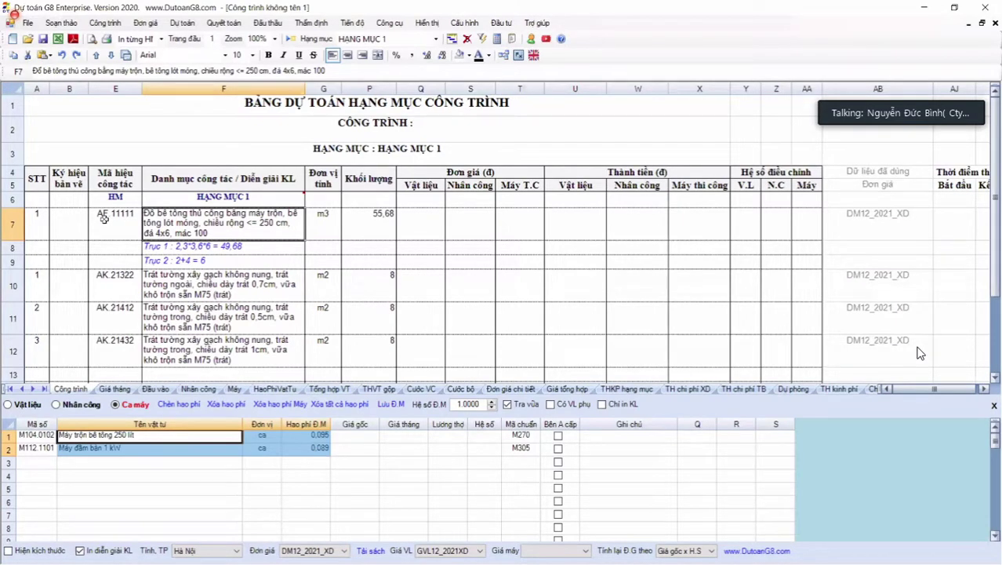
pyautogui.moveTo(103, 219); pyautogui.dragTo(481, 223)
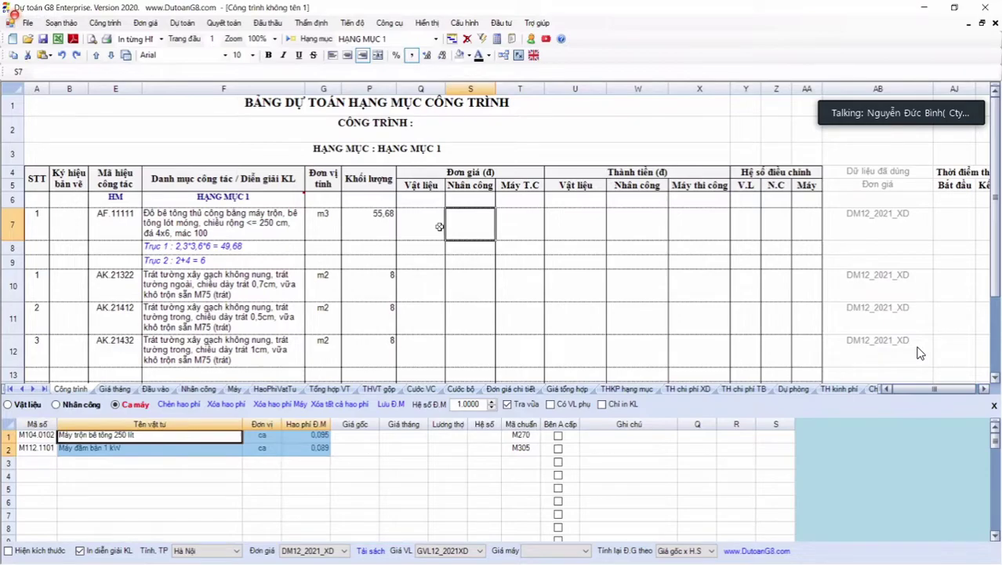
pyautogui.press('Right')
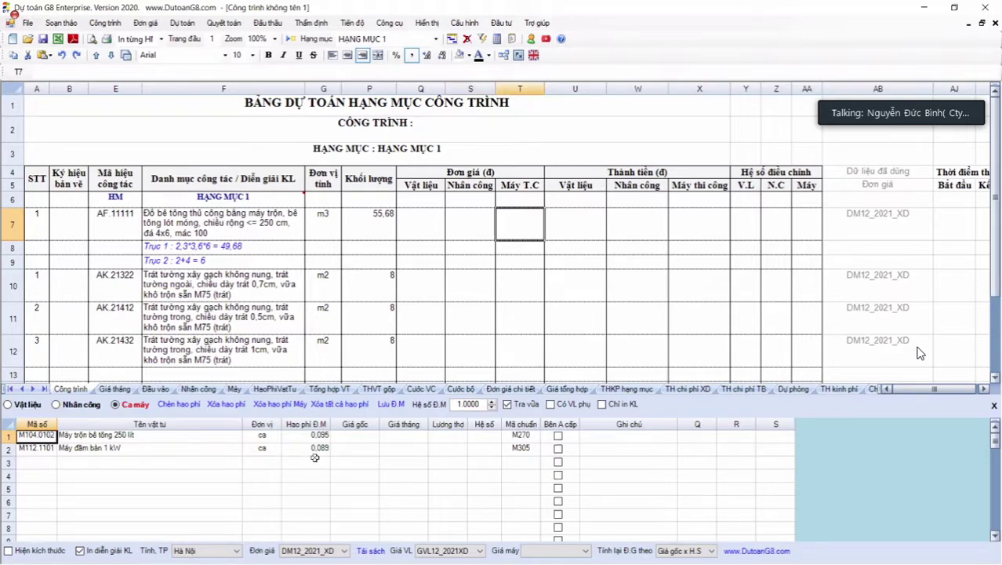
pyautogui.click(306, 423)
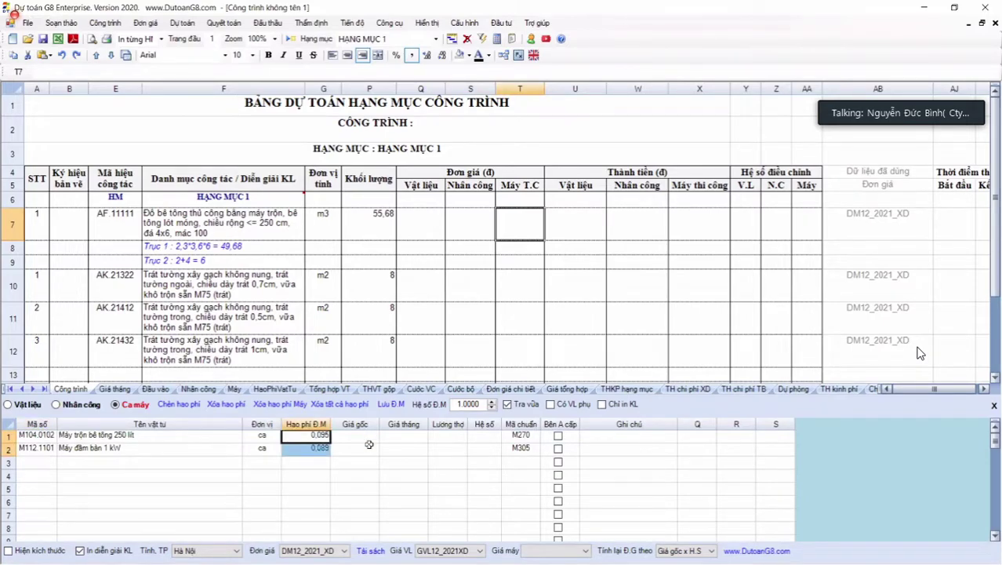
pyautogui.press('Right')
pyautogui.press('Right')
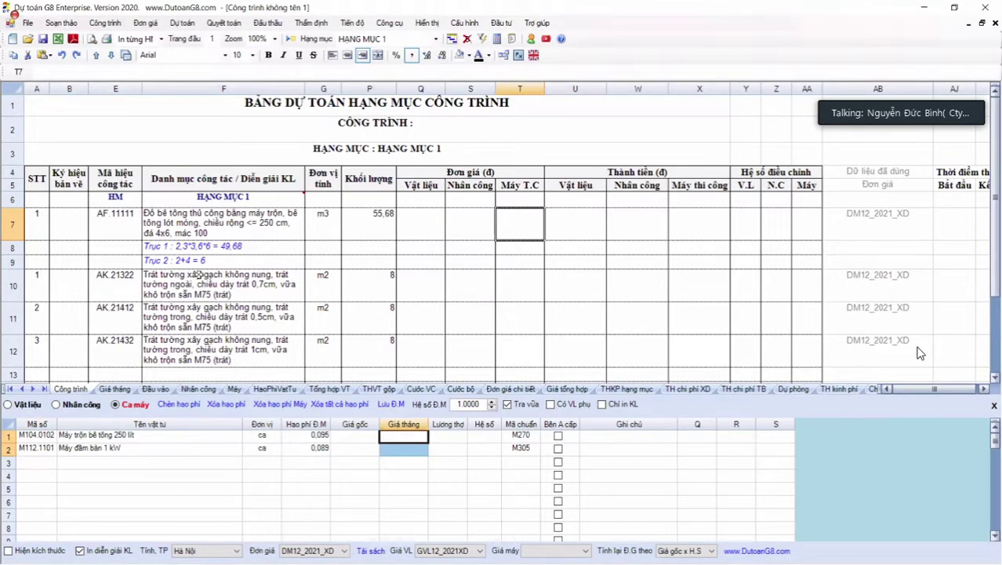
pyautogui.press('Escape')
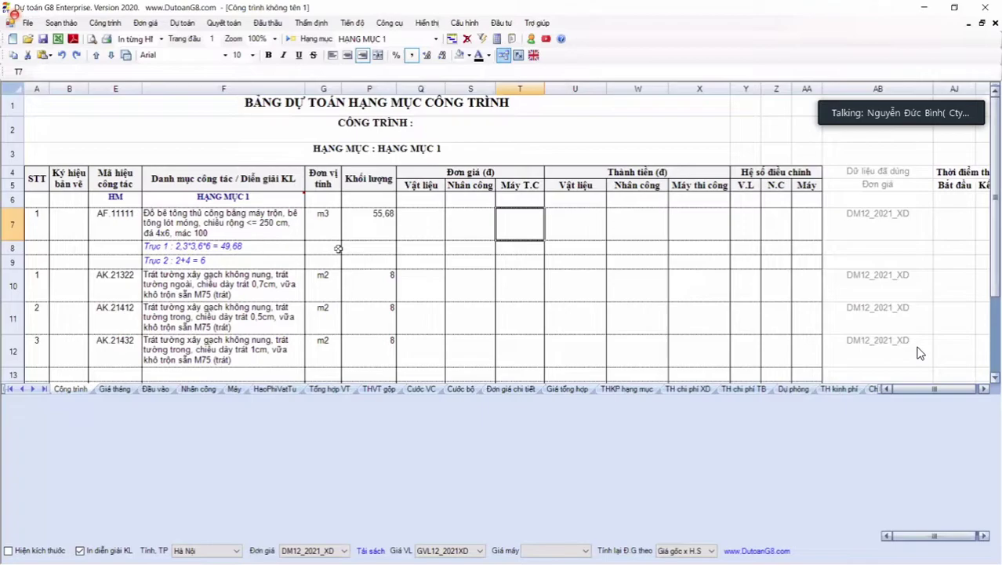
pyautogui.click(354, 347)
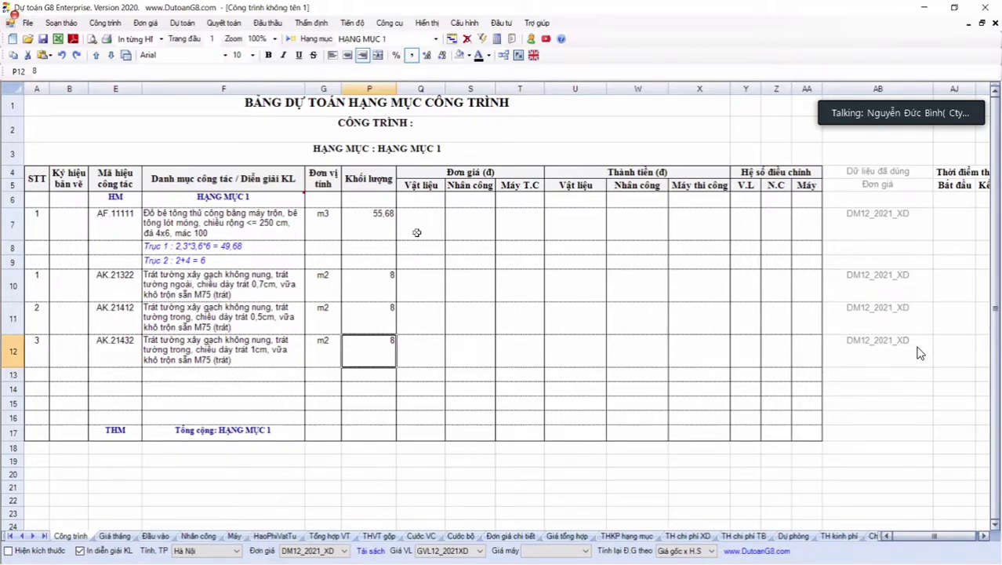
# Open the Giá tháng price sheet and review the listed materials from Cát vàng to Xi măng PCB30
pyautogui.click(115, 536)
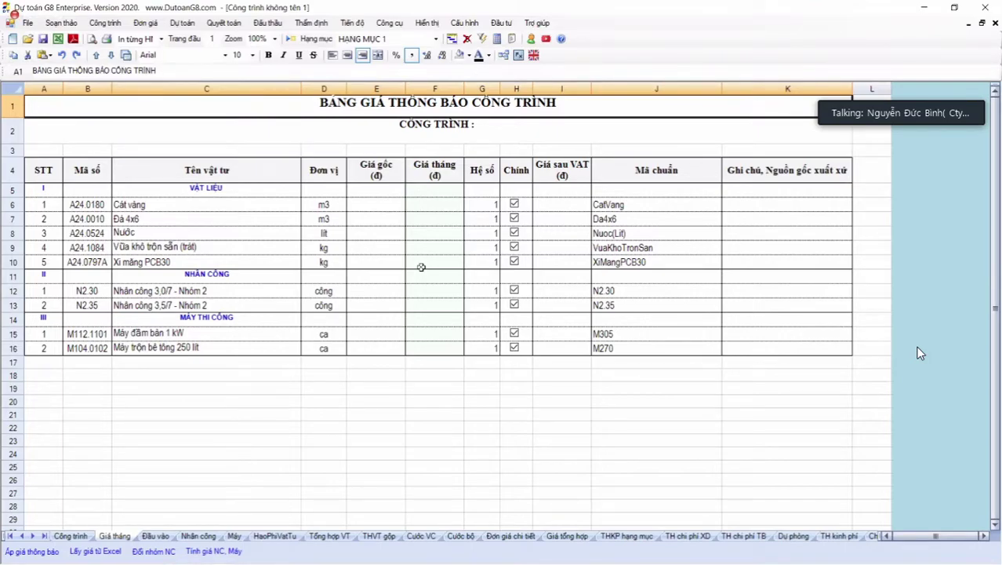
pyautogui.click(183, 208)
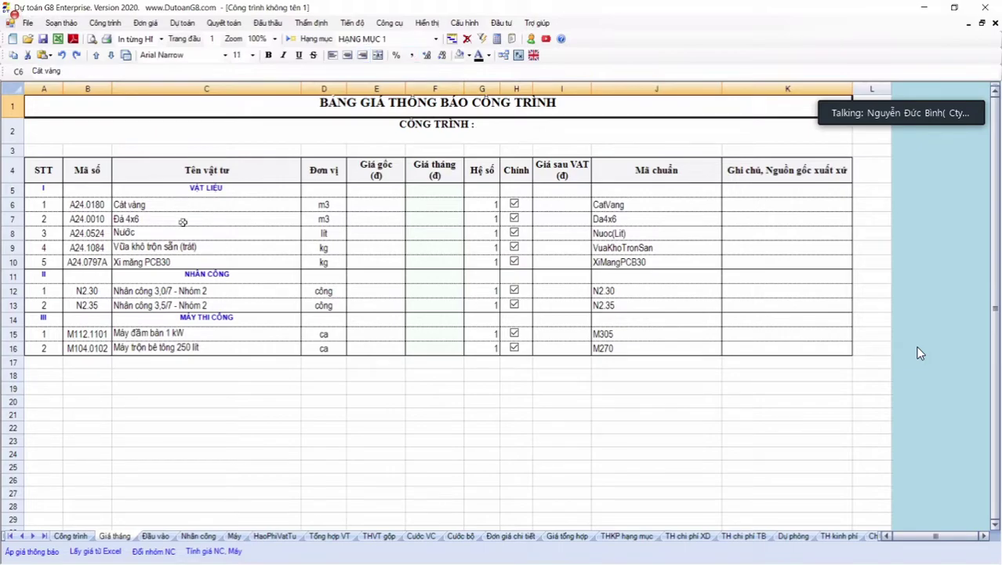
pyautogui.moveTo(183, 222); pyautogui.dragTo(183, 270)
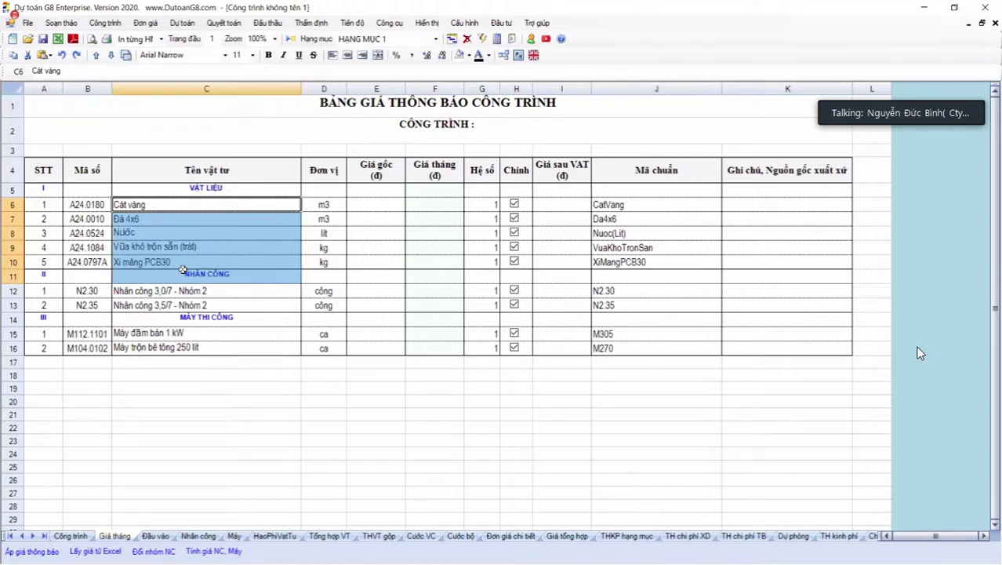
pyautogui.click(187, 247)
pyautogui.moveTo(179, 205); pyautogui.dragTo(188, 262)
pyautogui.click(206, 204)
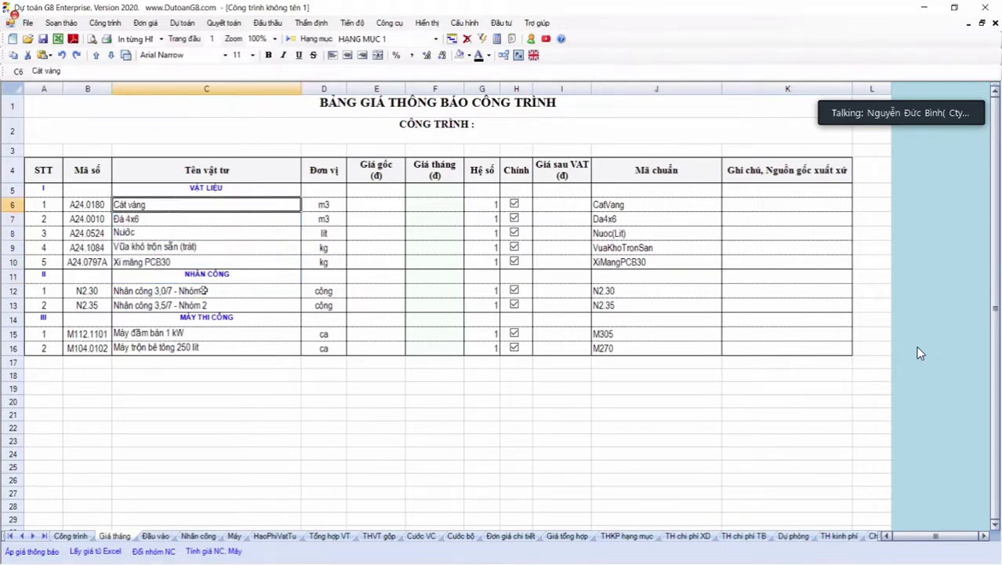
# Review the labour and machine resources on the Giá tháng sheet and the monthly price cells of all resources
pyautogui.click(203, 290)
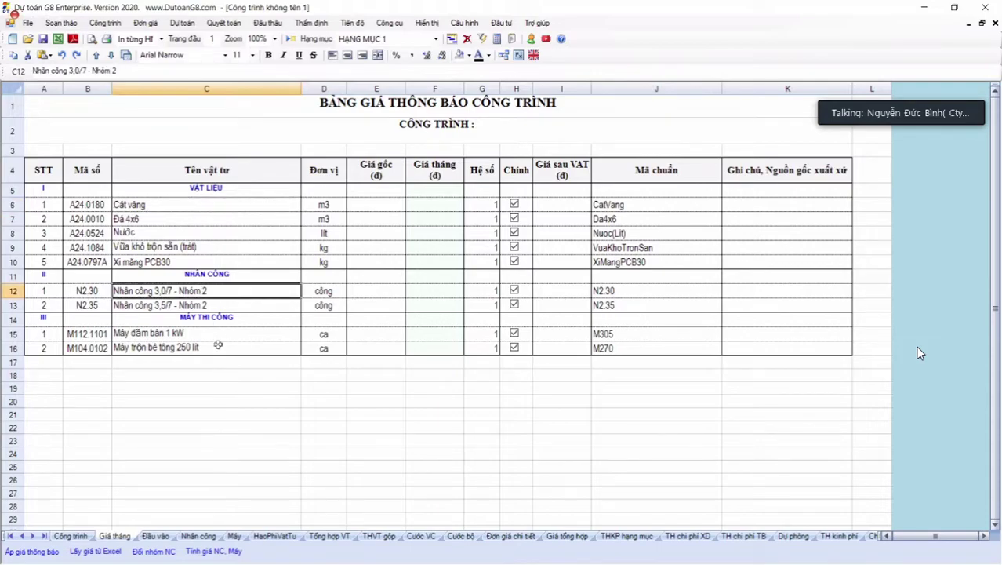
pyautogui.hotkey('shift', 'Down')
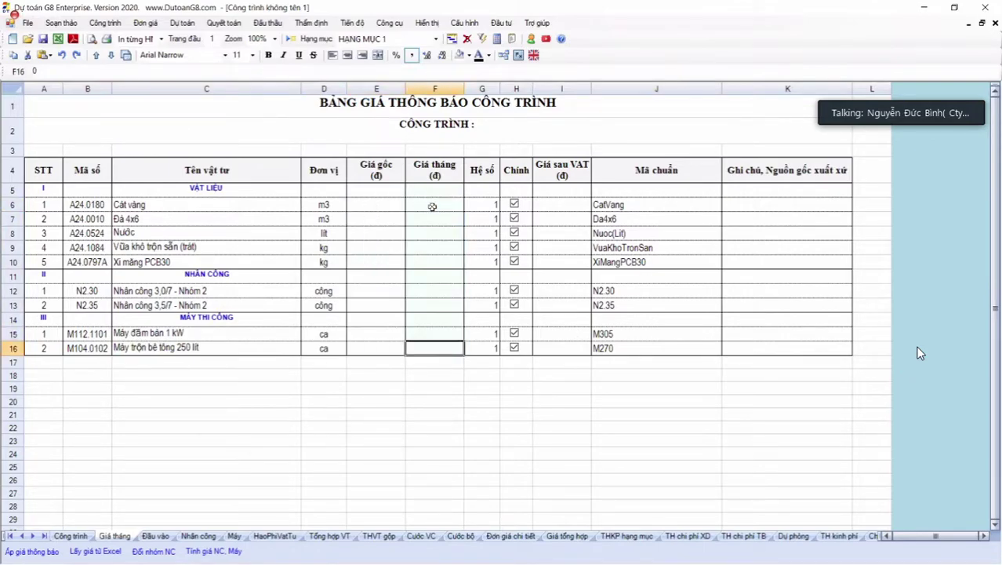
pyautogui.moveTo(432, 204); pyautogui.dragTo(442, 348)
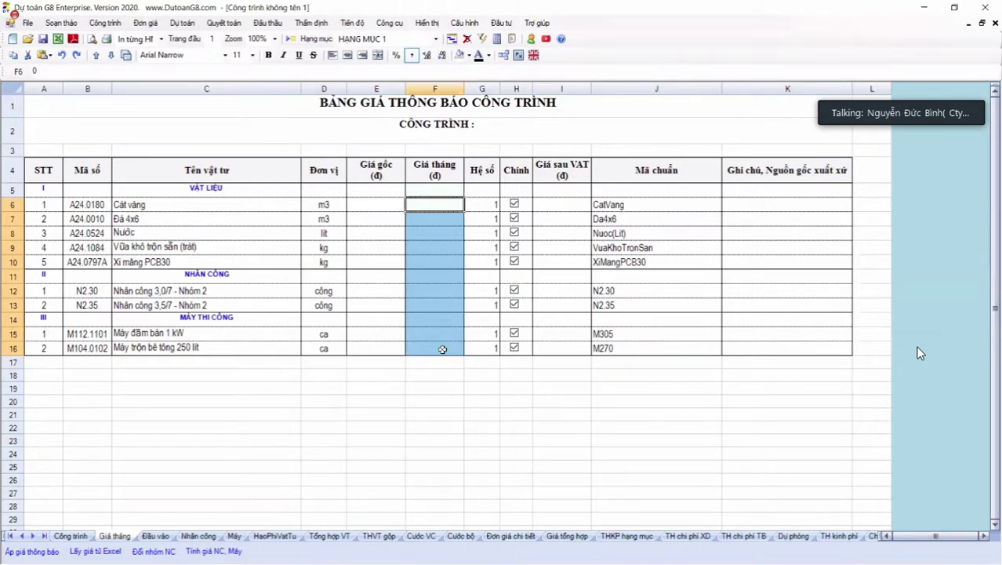
pyautogui.click(443, 349)
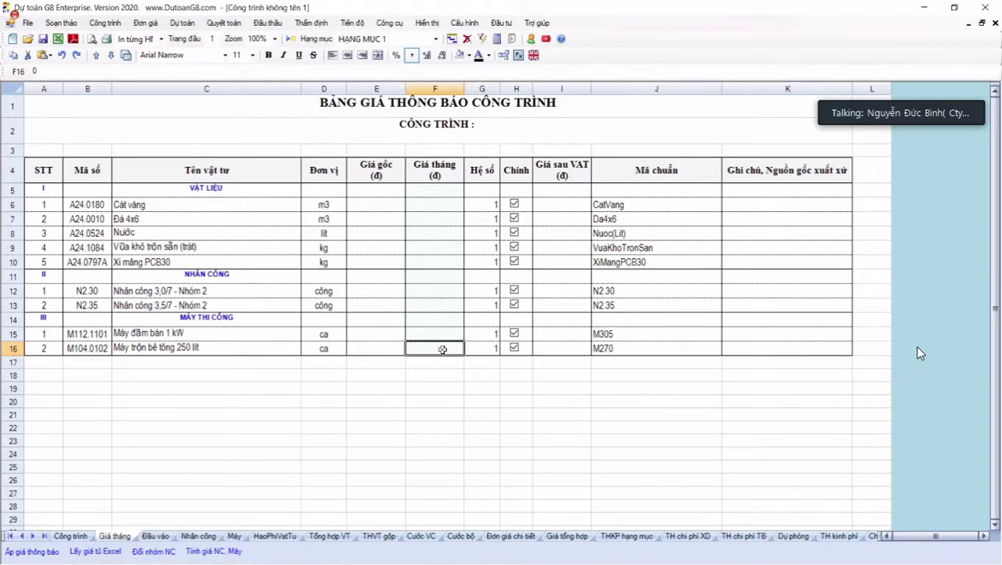
# Fill the materials' monthly prices from the Giá VL 5481/2011 price table, with source notes included
pyautogui.click(434, 207)
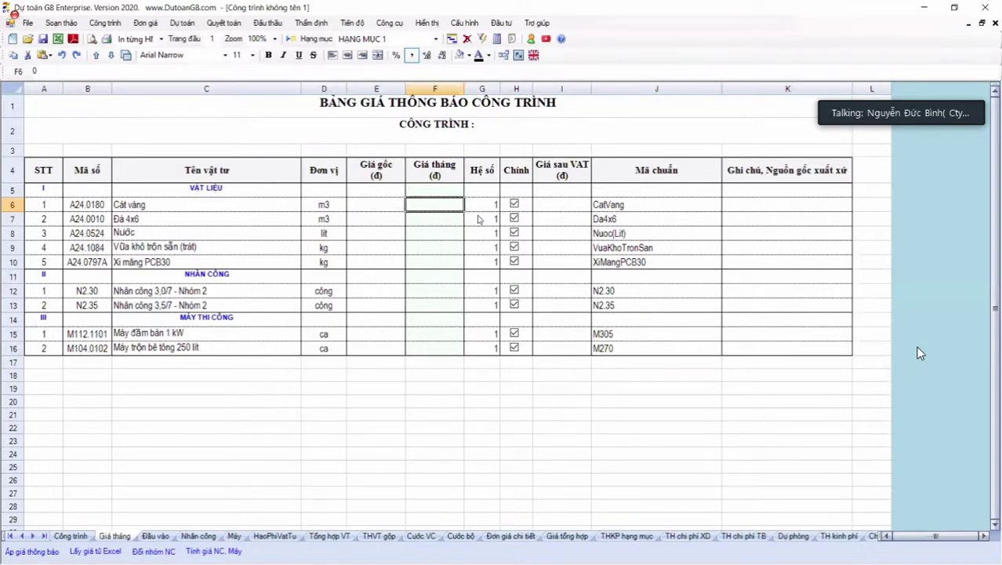
pyautogui.rightClick(494, 265)
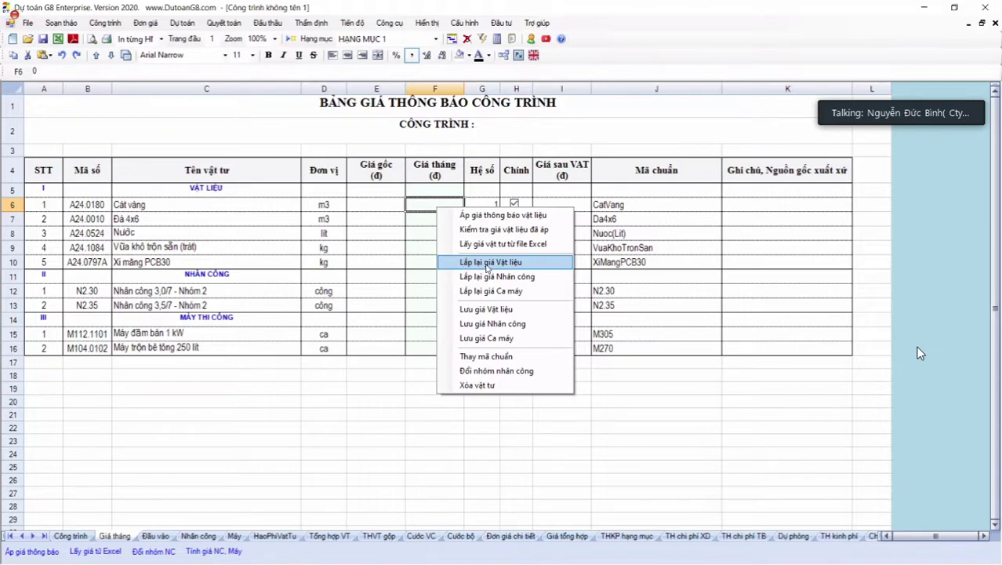
pyautogui.click(486, 263)
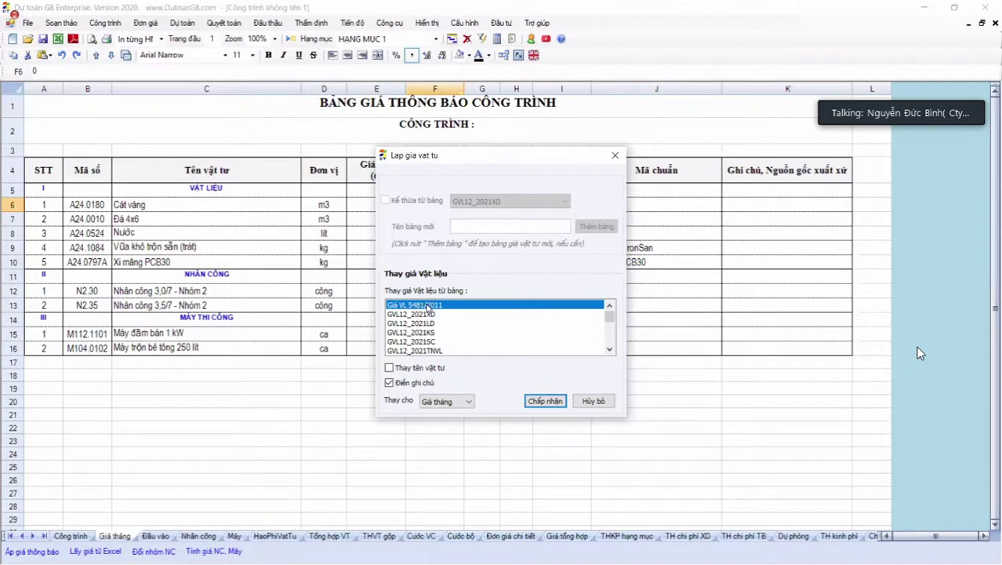
pyautogui.click(541, 403)
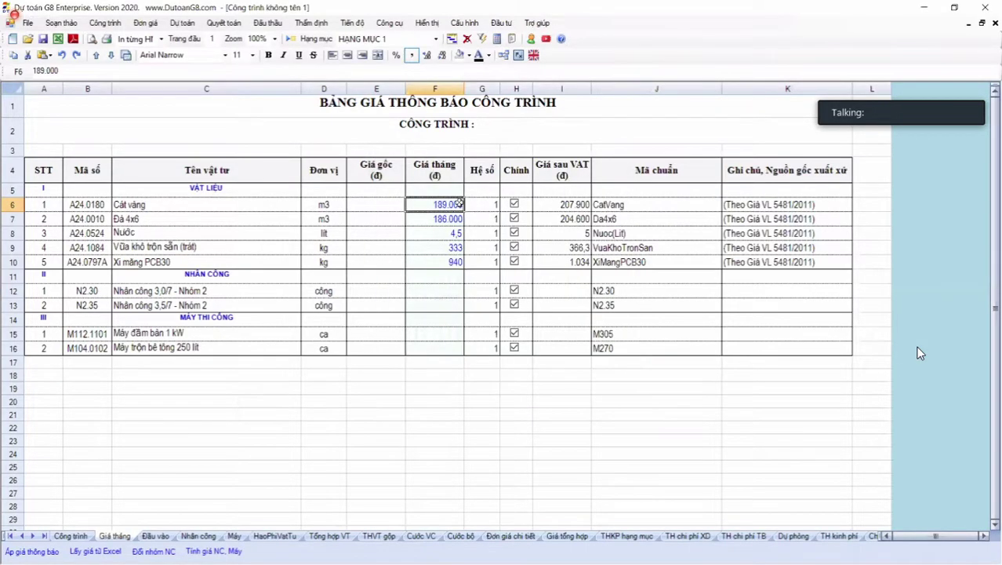
# Review the monthly prices applied to the materials and their price source notes
pyautogui.click(460, 278)
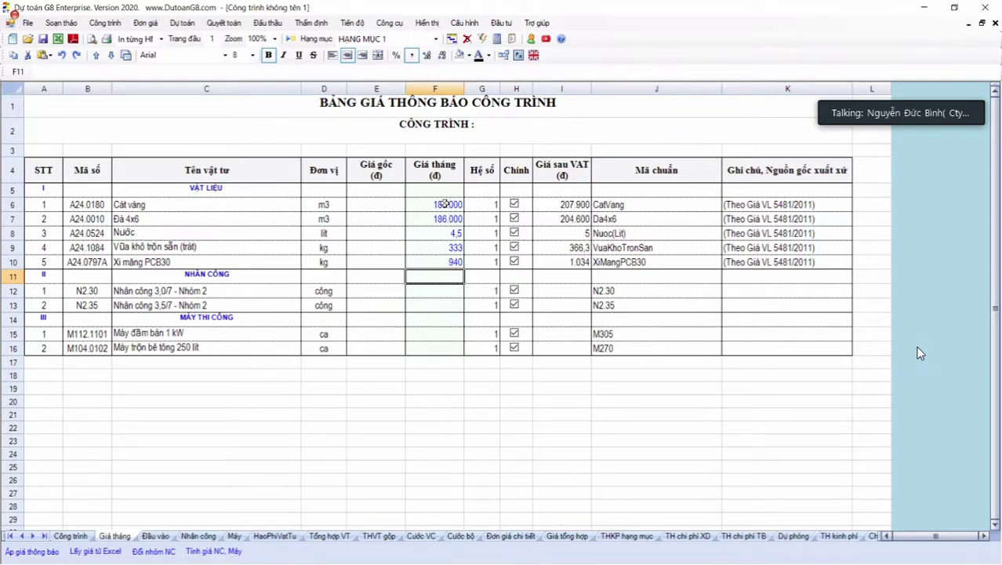
pyautogui.click(758, 205)
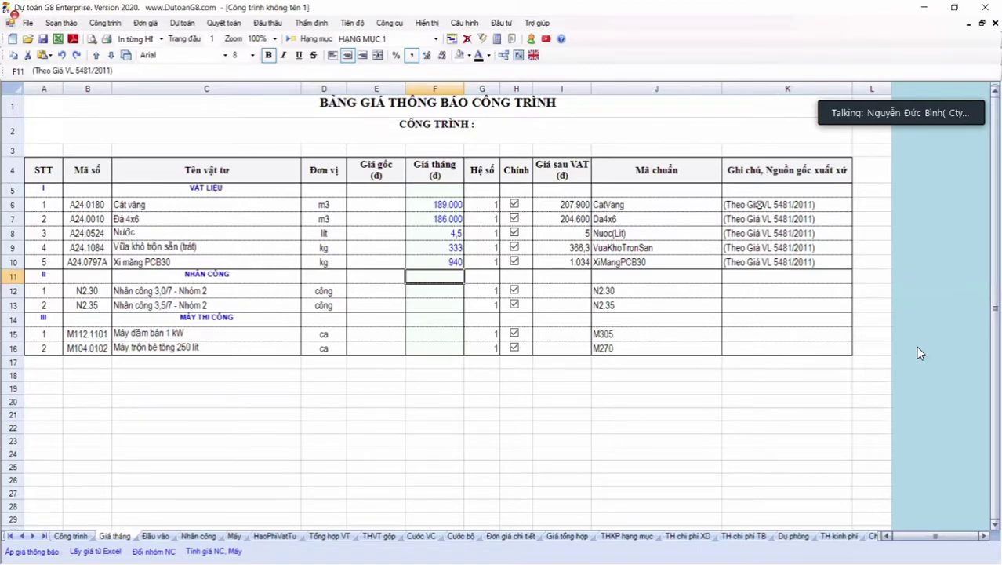
pyautogui.moveTo(758, 205); pyautogui.dragTo(768, 268)
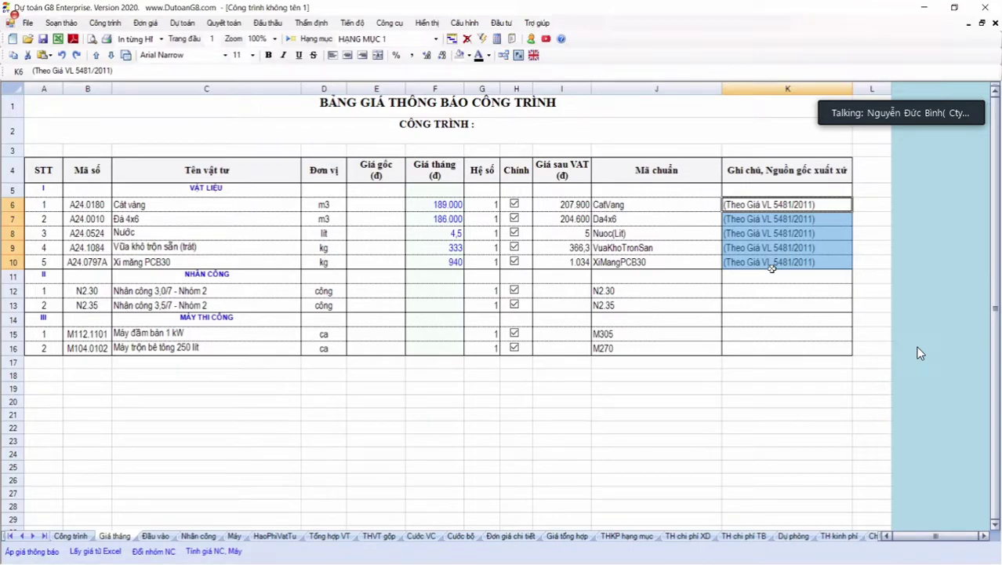
pyautogui.click(443, 205)
# Load material prices from Hà Nội notice 02.2/2021/CBGVL-SXD dated 01/07/2021 for Vùng 6: Các Quận (Trừ Nam Từ Liêm và Bắc Từ Liêm)
pyautogui.click(447, 217)
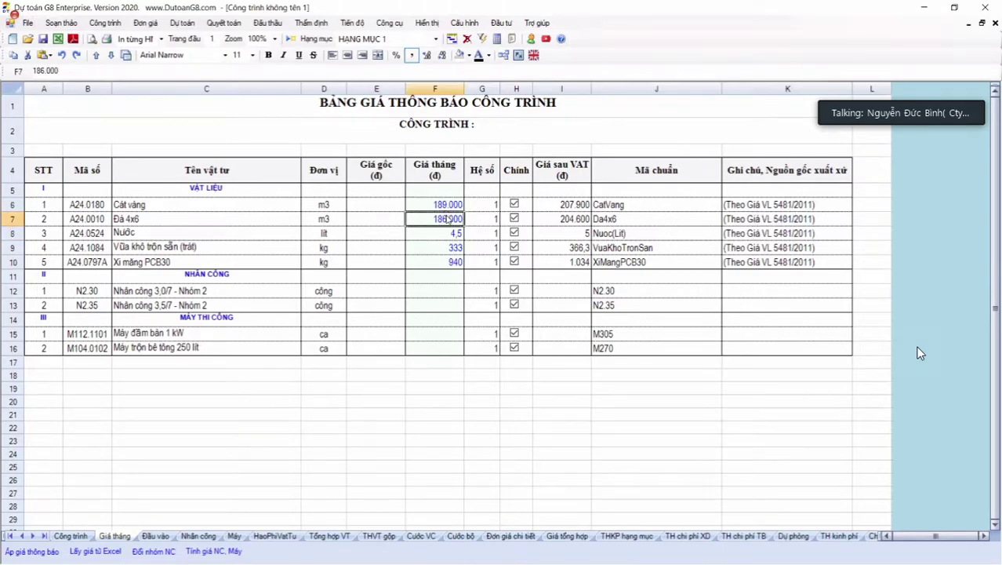
pyautogui.rightClick(447, 218)
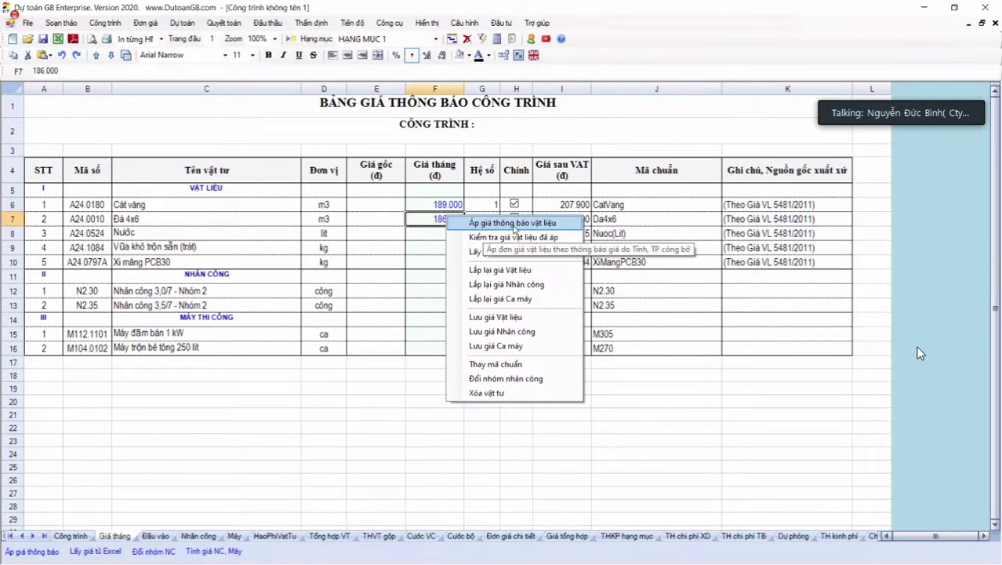
pyautogui.click(513, 223)
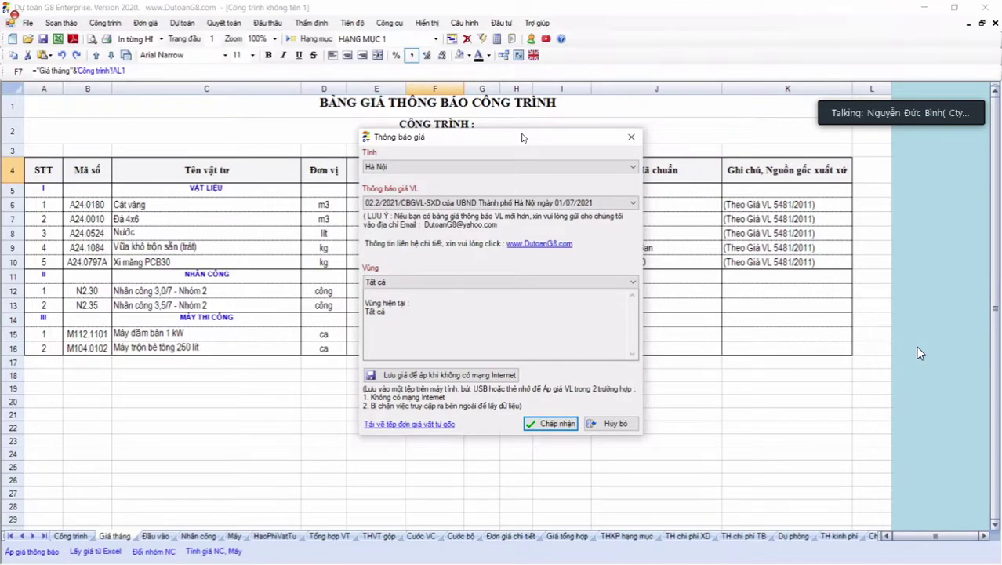
pyautogui.click(465, 206)
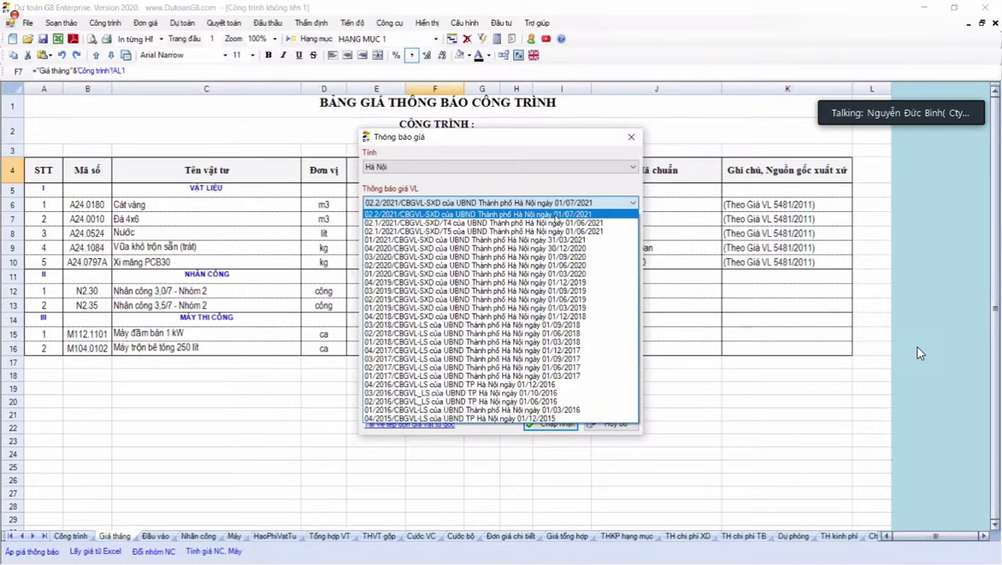
pyautogui.click(554, 220)
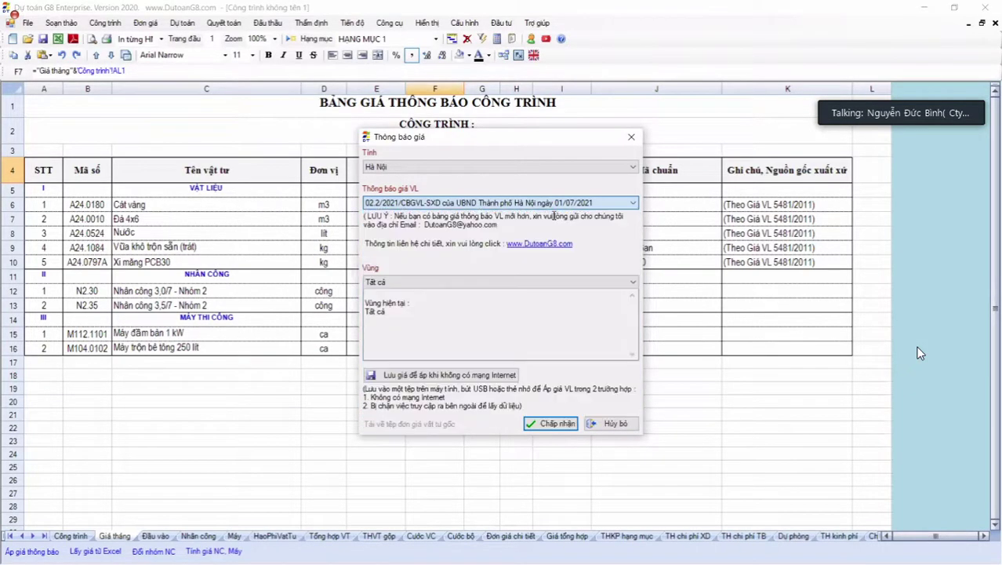
pyautogui.click(418, 283)
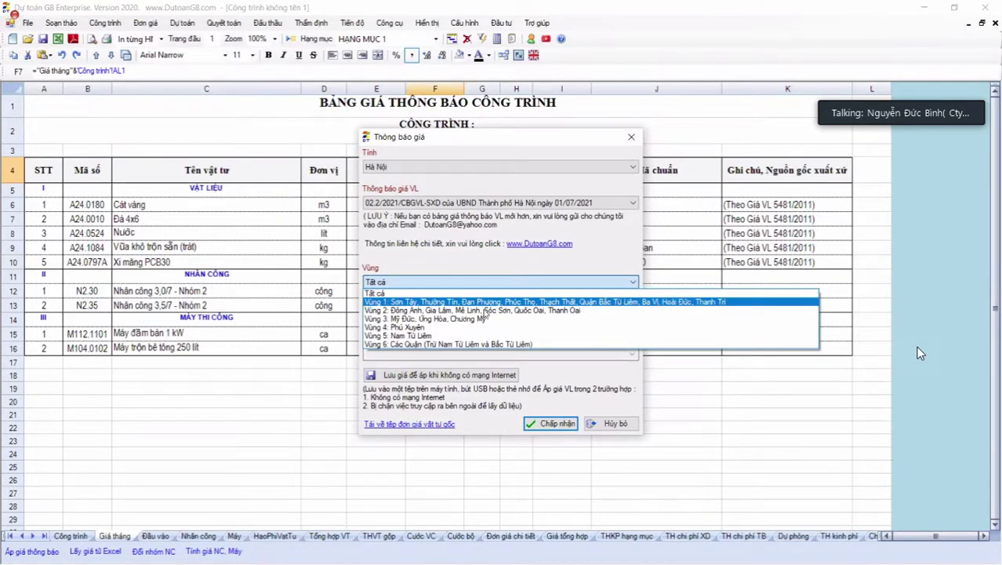
pyautogui.click(451, 344)
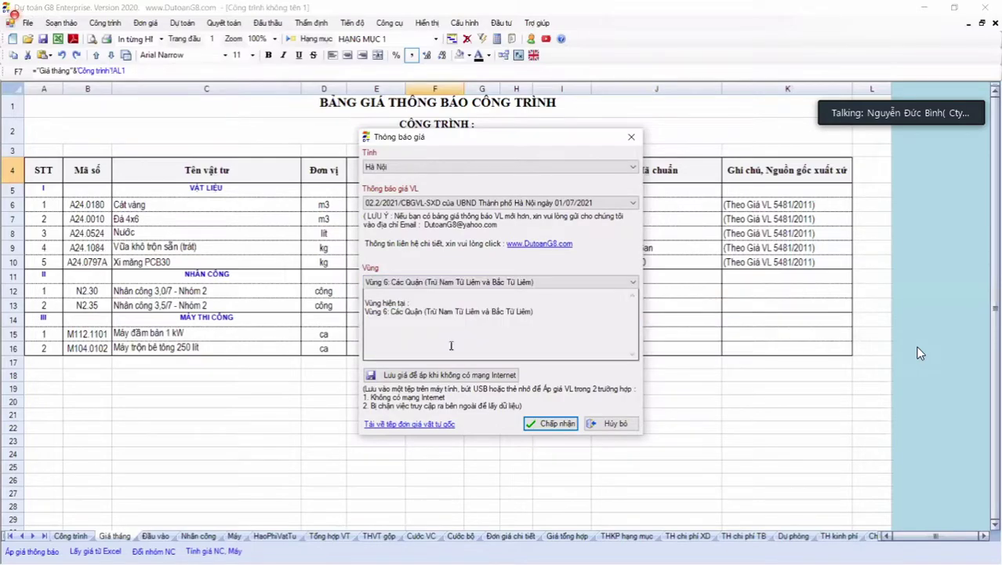
pyautogui.click(544, 424)
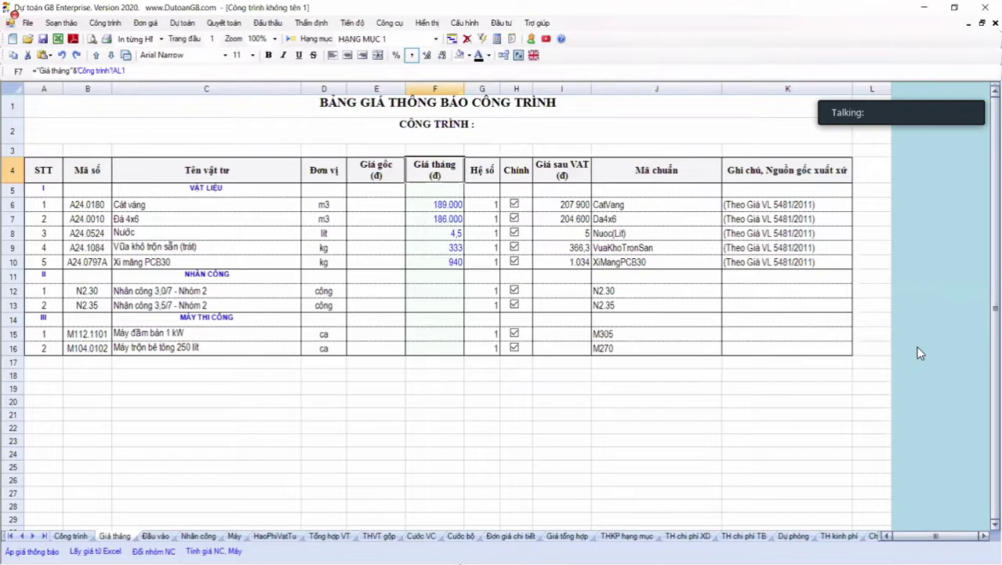
pyautogui.doubleClick(434, 289)
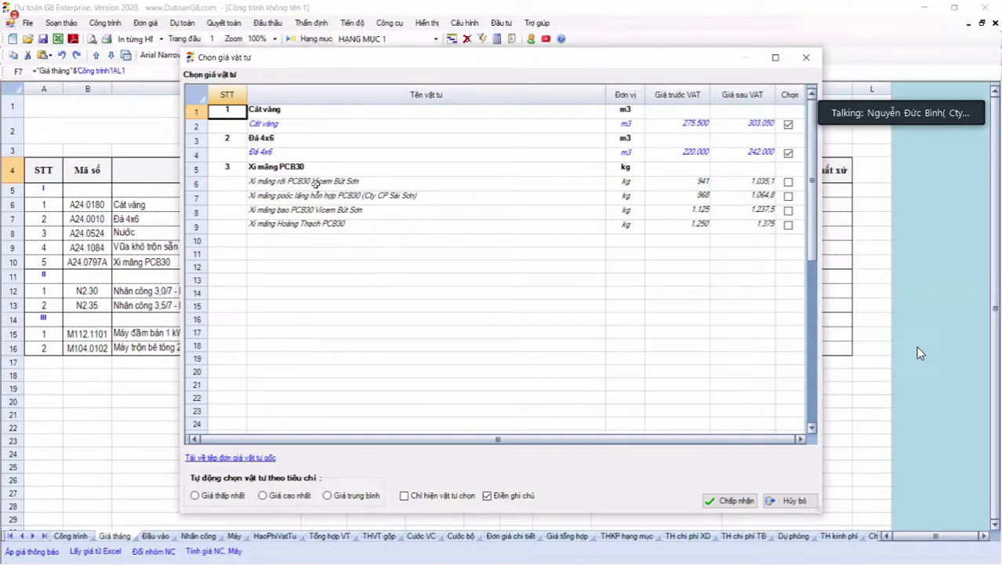
# Review the Xi măng PCB30 price options and automatically select the materials with the highest price
pyautogui.moveTo(315, 182); pyautogui.dragTo(324, 209)
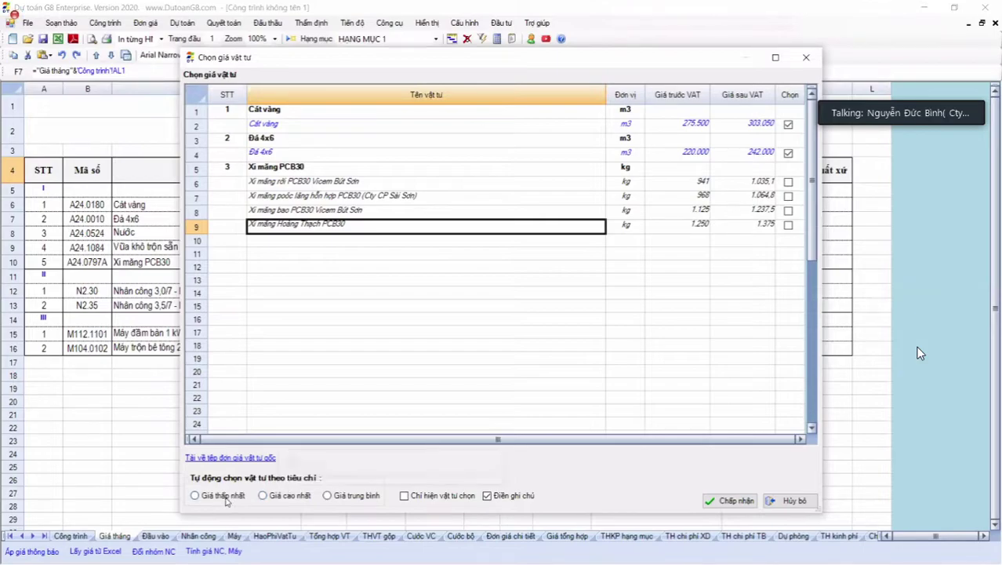
pyautogui.click(287, 497)
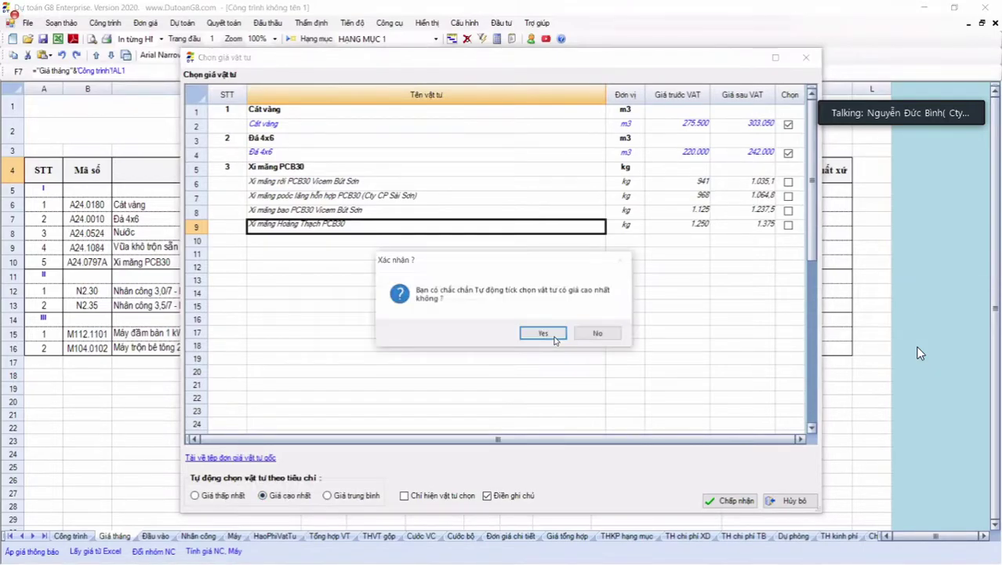
pyautogui.click(553, 334)
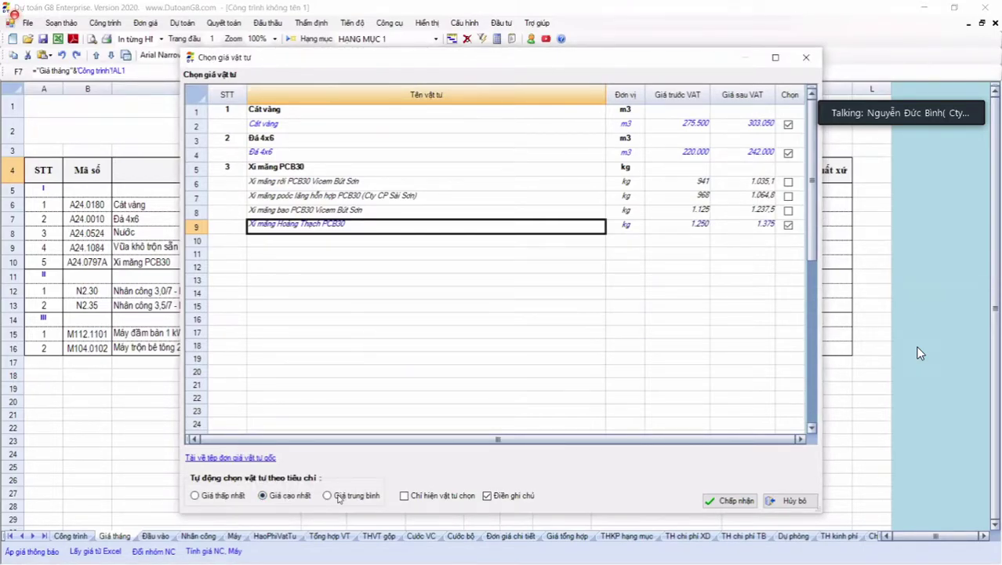
# Automatically select the average-priced materials, apply their announced prices, and review the monthly prices and source notes in the Giá tháng table
pyautogui.click(339, 498)
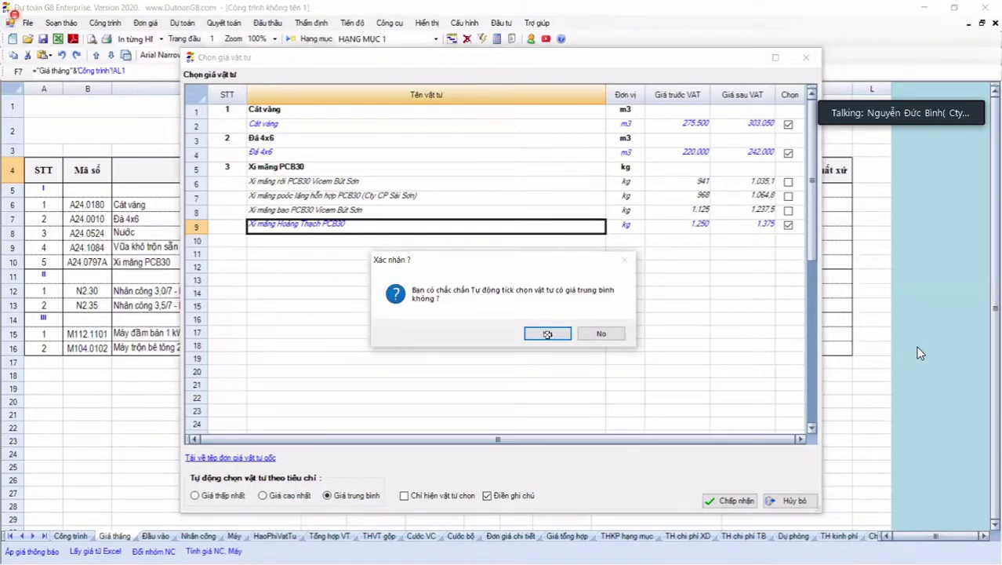
pyautogui.click(547, 334)
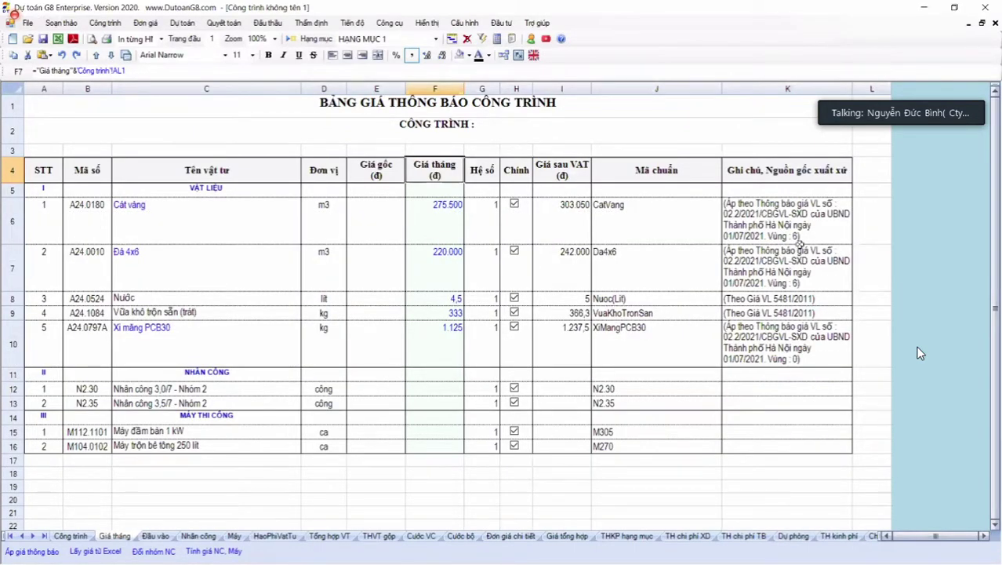
pyautogui.moveTo(769, 216); pyautogui.dragTo(800, 262)
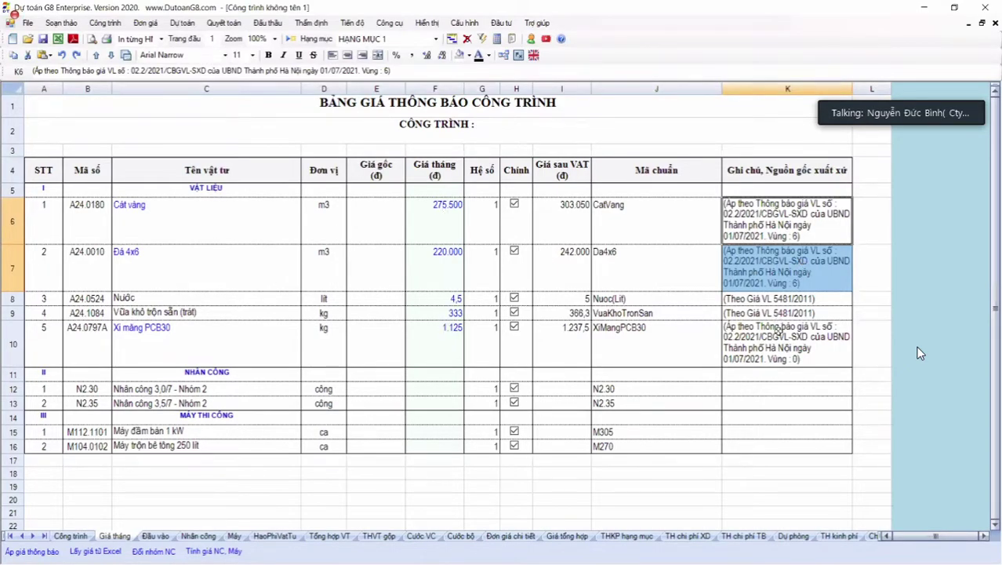
pyautogui.click(446, 235)
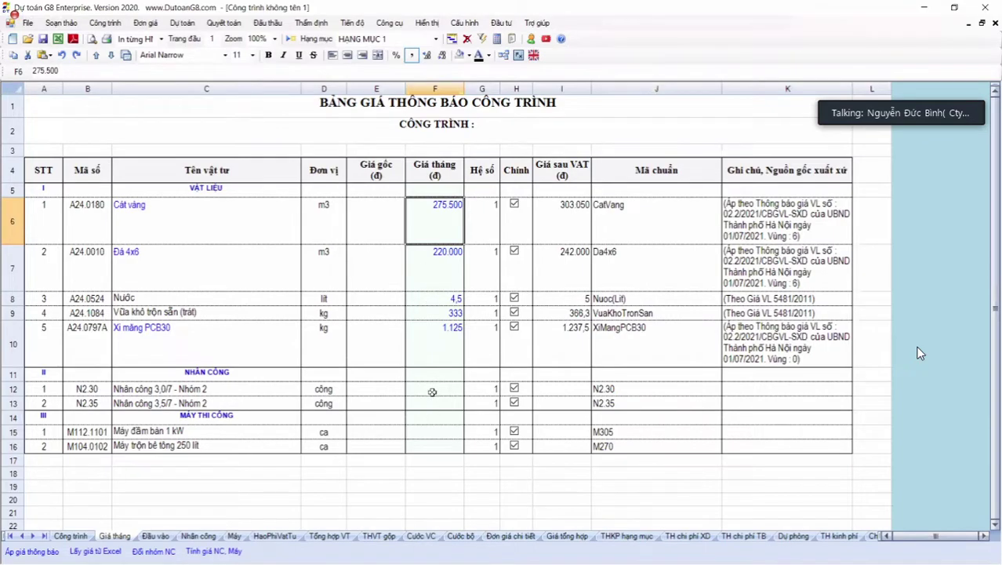
pyautogui.moveTo(432, 392); pyautogui.dragTo(433, 445)
pyautogui.click(433, 432)
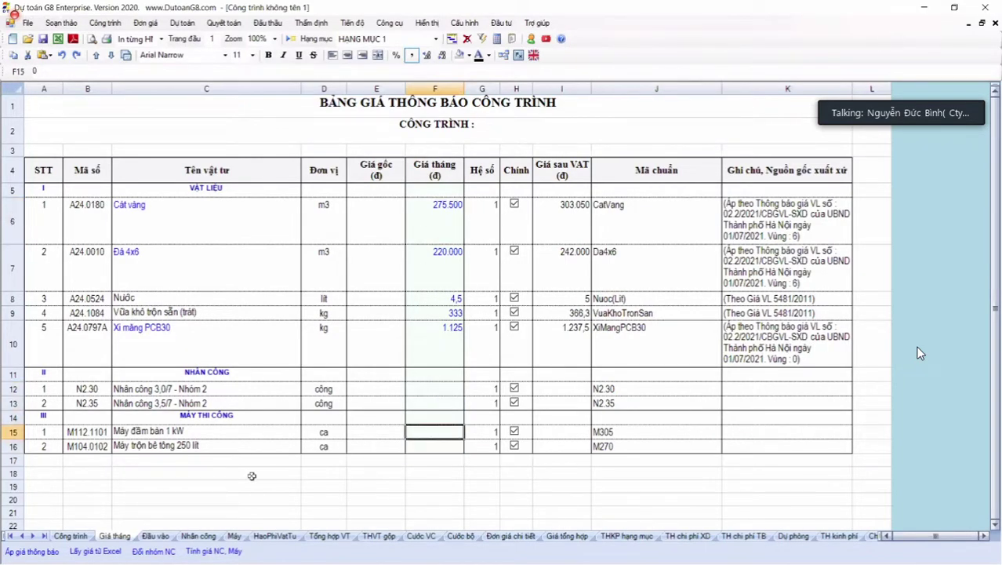
# On the Đầu vào sheet, set machine costs to Thông tư 13/2021/TT-BXD, wages to QĐ 1408/2020 Hà Nội_Theo TT 13/2021 and the region to TP Hà Nội
pyautogui.click(161, 535)
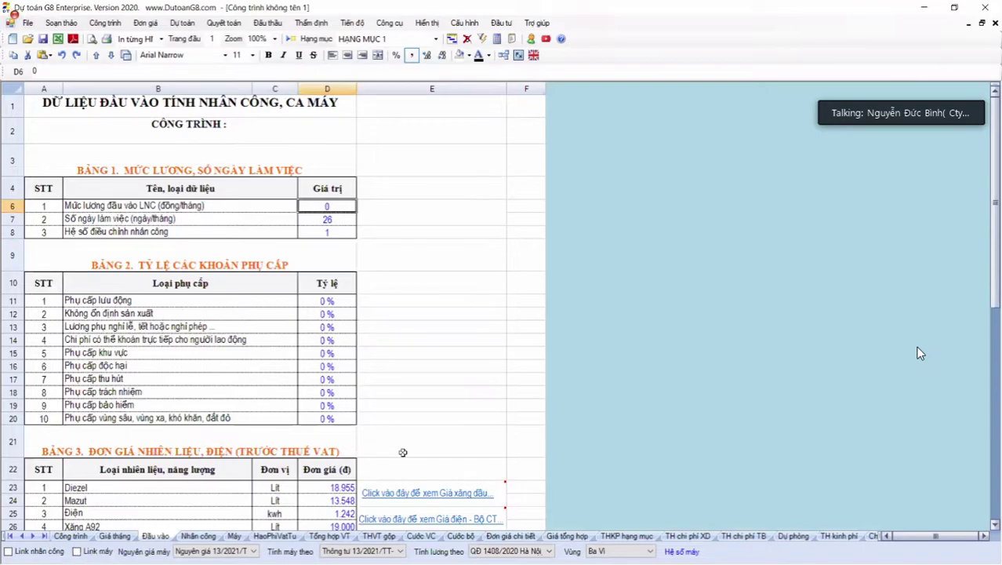
pyautogui.click(348, 552)
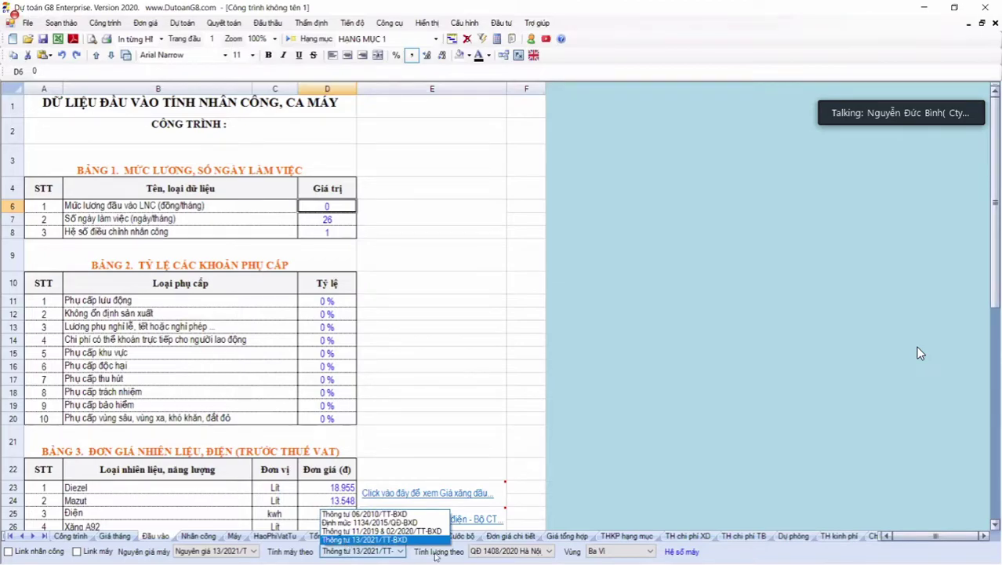
pyautogui.click(486, 551)
pyautogui.click(486, 551)
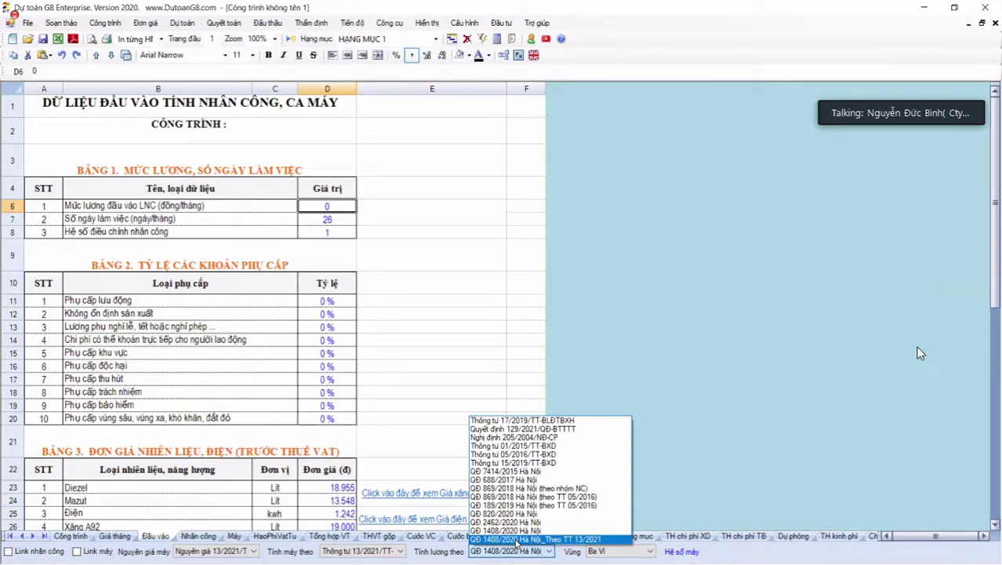
pyautogui.click(668, 553)
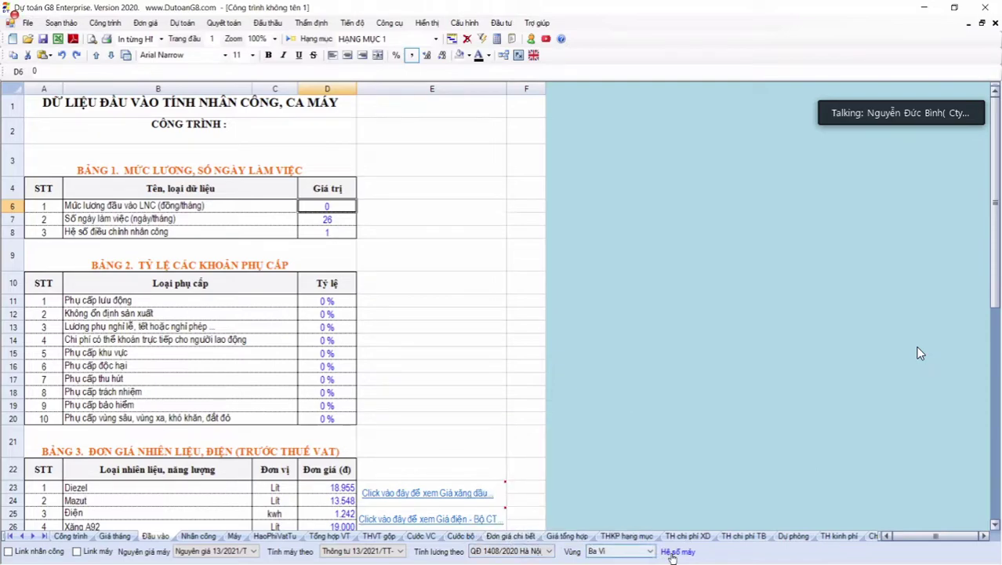
pyautogui.click(649, 551)
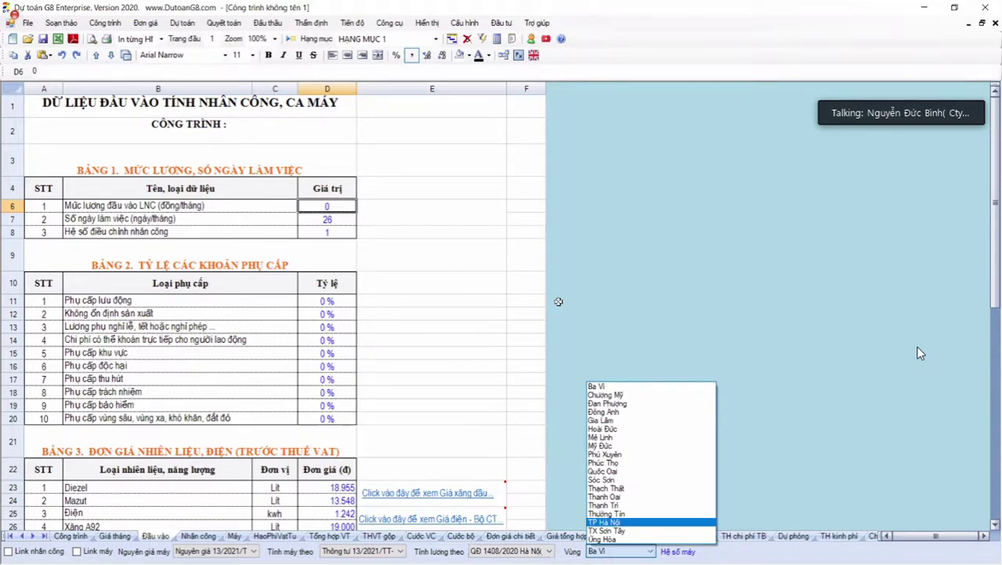
pyautogui.press('Return')
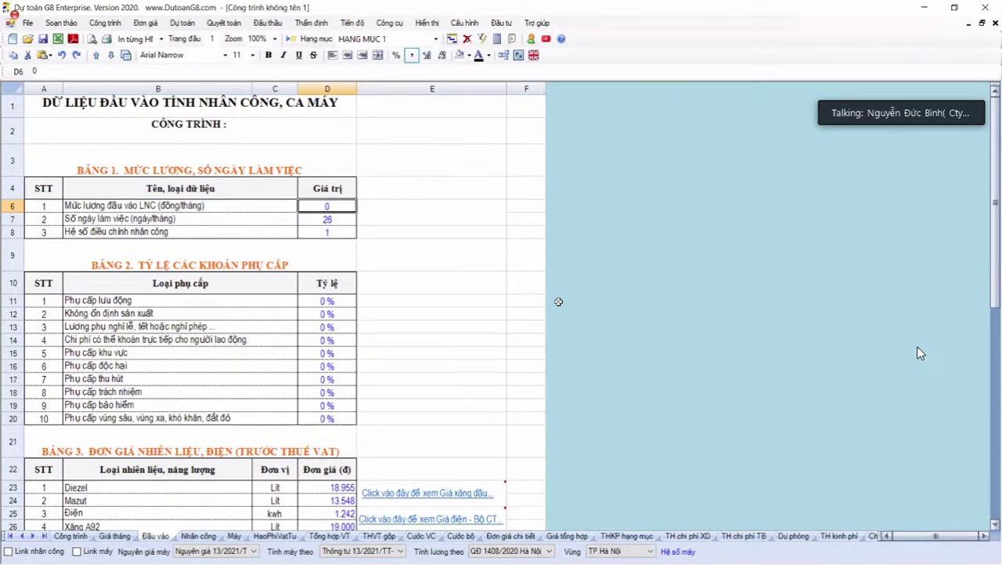
# Examine the pre-VAT unit prices of Diezel, Mazut, Điện and Xăng A92 in Bảng 3 of the input data
pyautogui.scroll(-2, 558, 301)
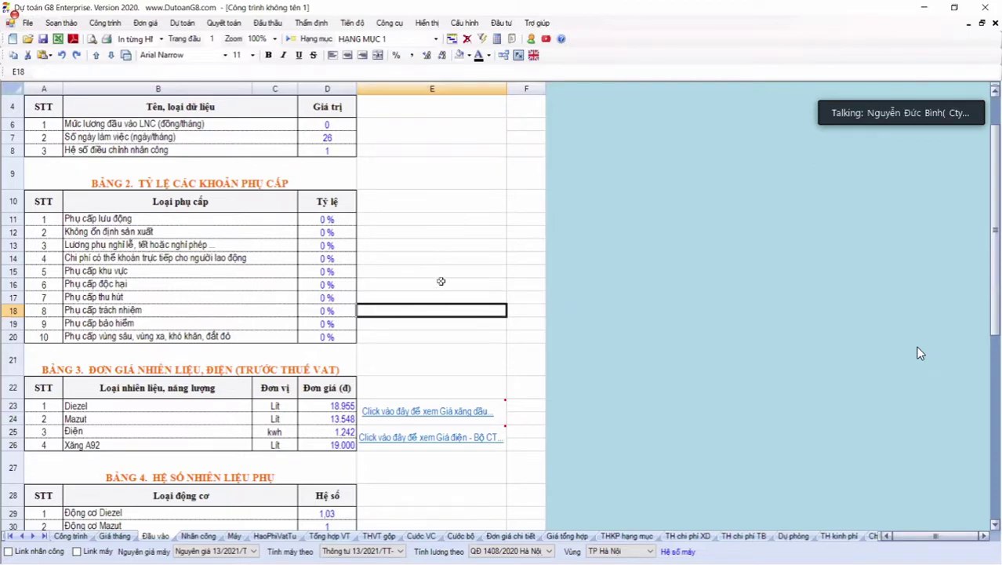
pyautogui.click(446, 322)
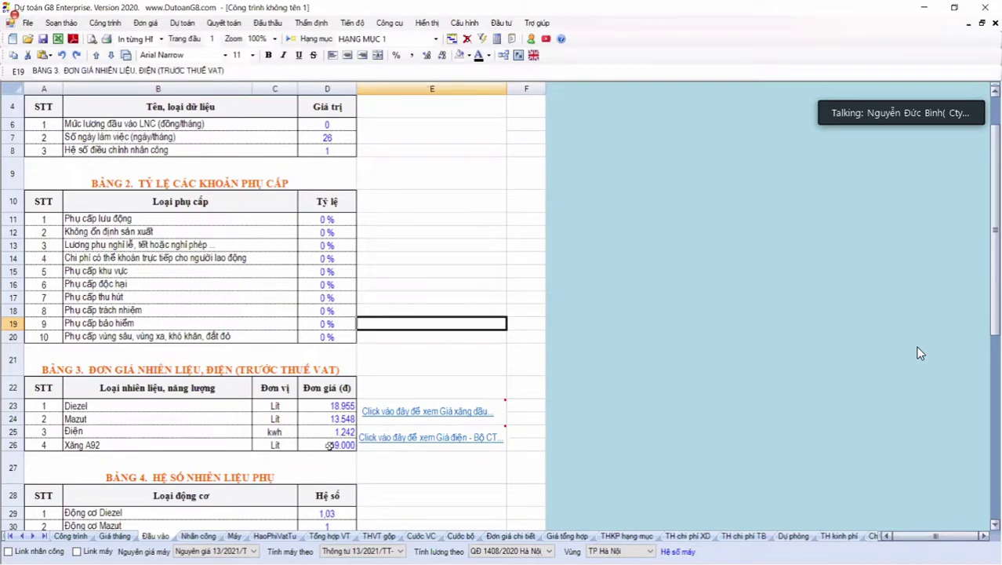
pyautogui.moveTo(327, 406); pyautogui.dragTo(329, 445)
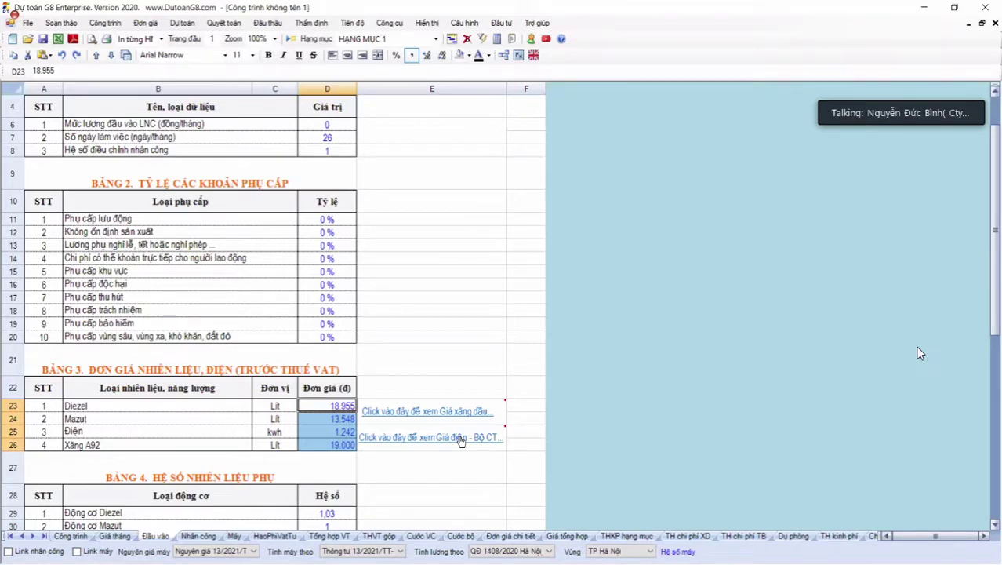
pyautogui.keyDown('shift'); pyautogui.click(332, 452); pyautogui.keyUp('shift')
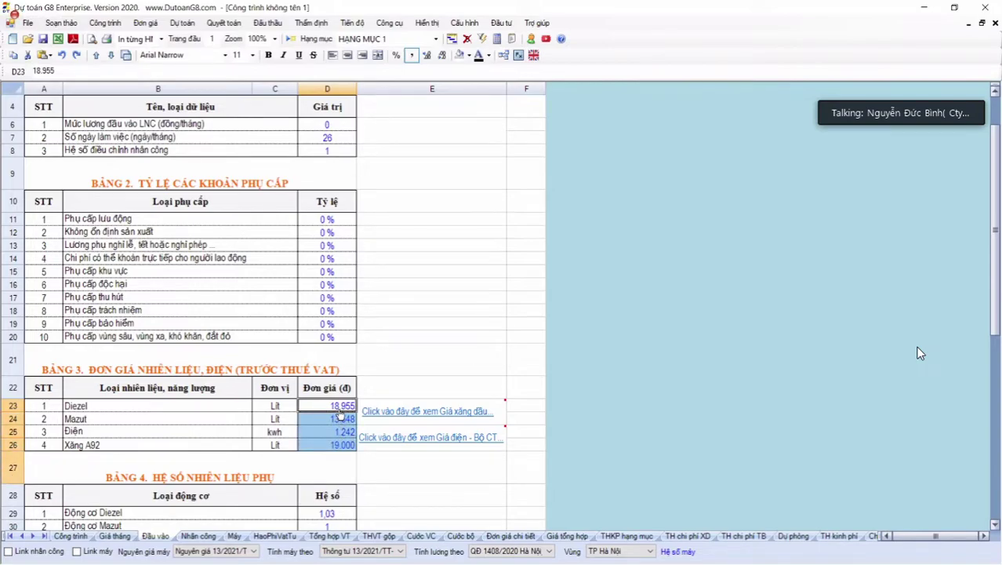
pyautogui.press('Down')
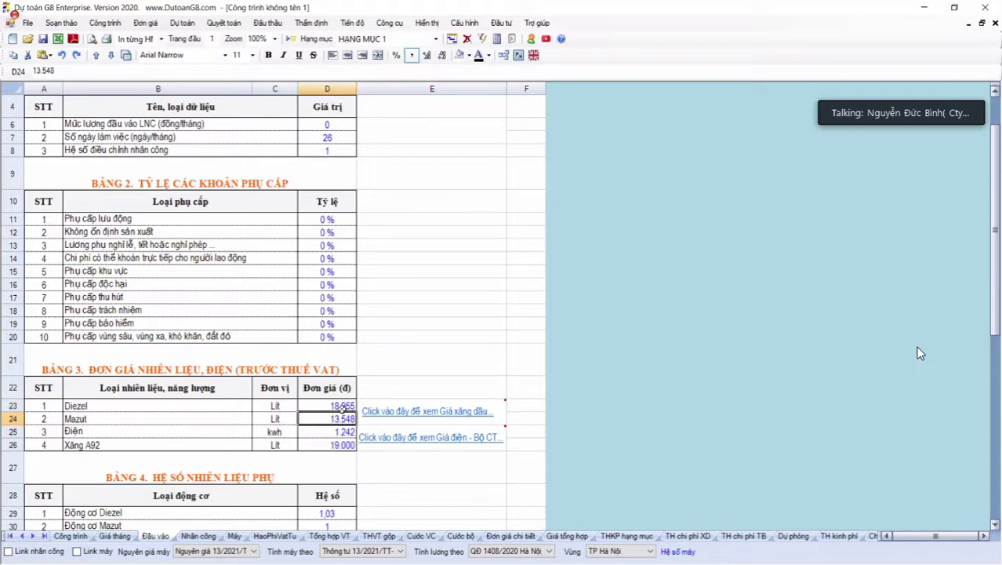
pyautogui.press('Up')
pyautogui.hotkey('shift', 'Down')
pyautogui.hotkey('shift', 'Down')
pyautogui.hotkey('shift', 'Down')
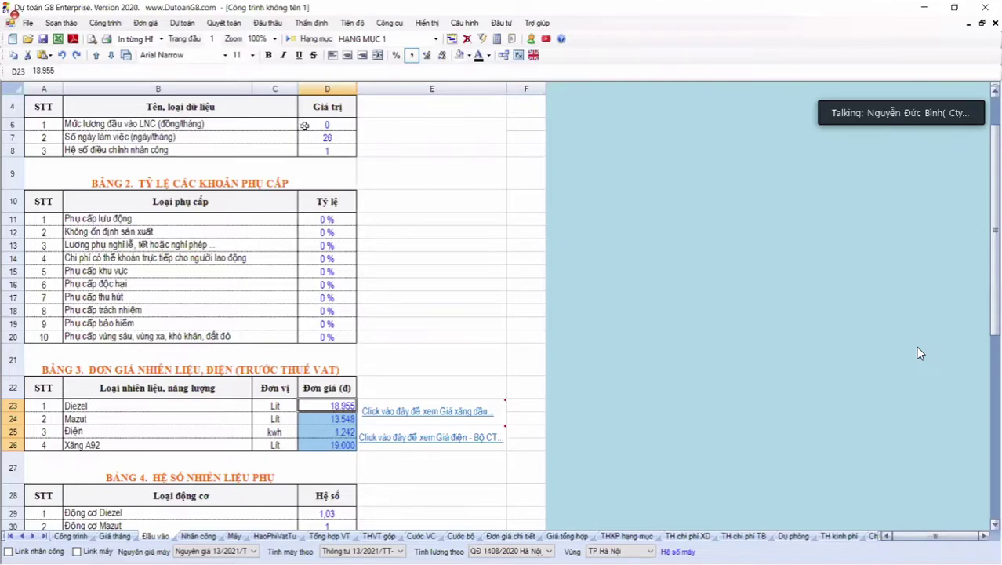
# Review the legal basis of the machine shift price table and the cost norms of Máy đầm bàn 1 kW
pyautogui.hotkey('ctrl', 'pagedown')
pyautogui.hotkey('ctrl', 'pagedown')
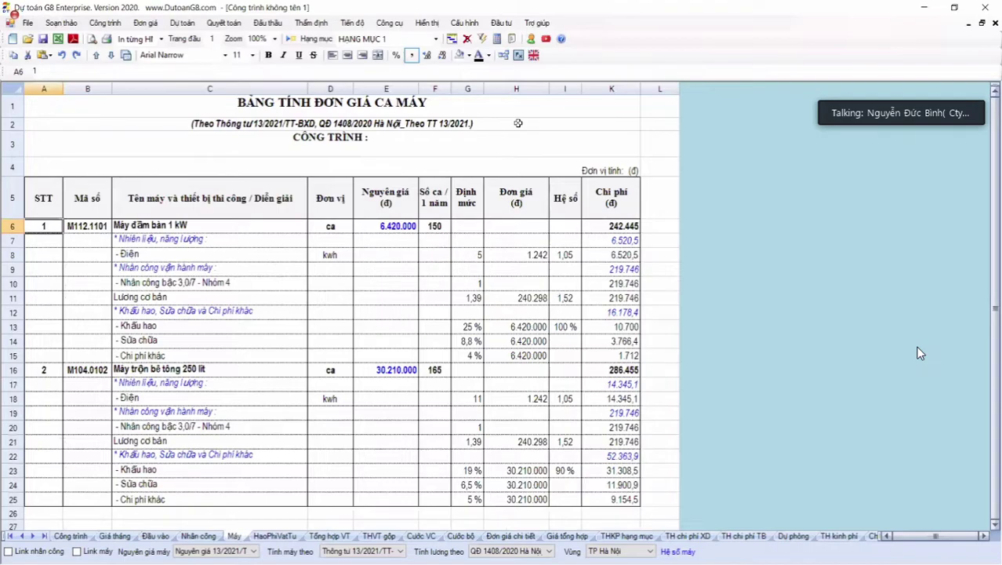
pyautogui.moveTo(509, 123); pyautogui.dragTo(377, 145)
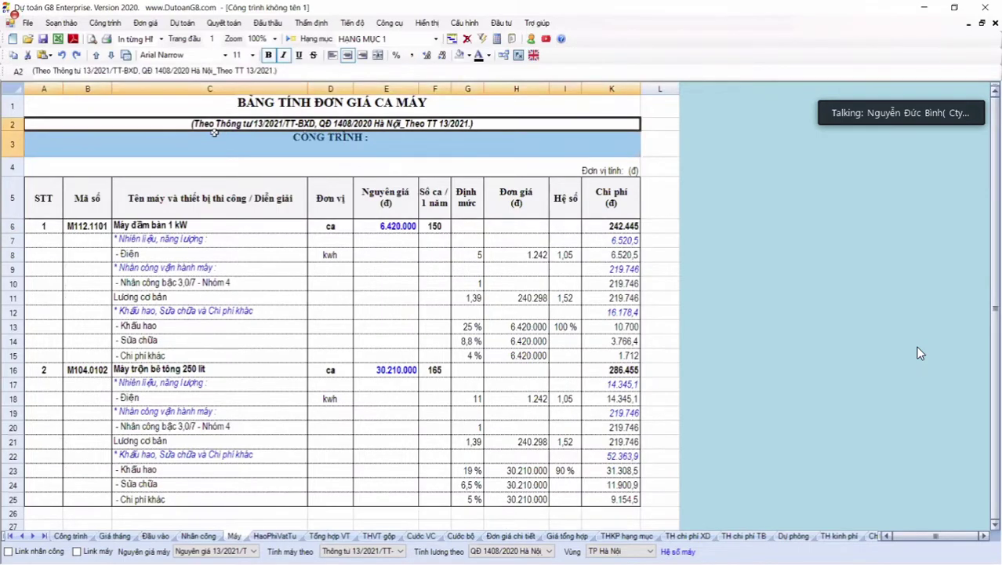
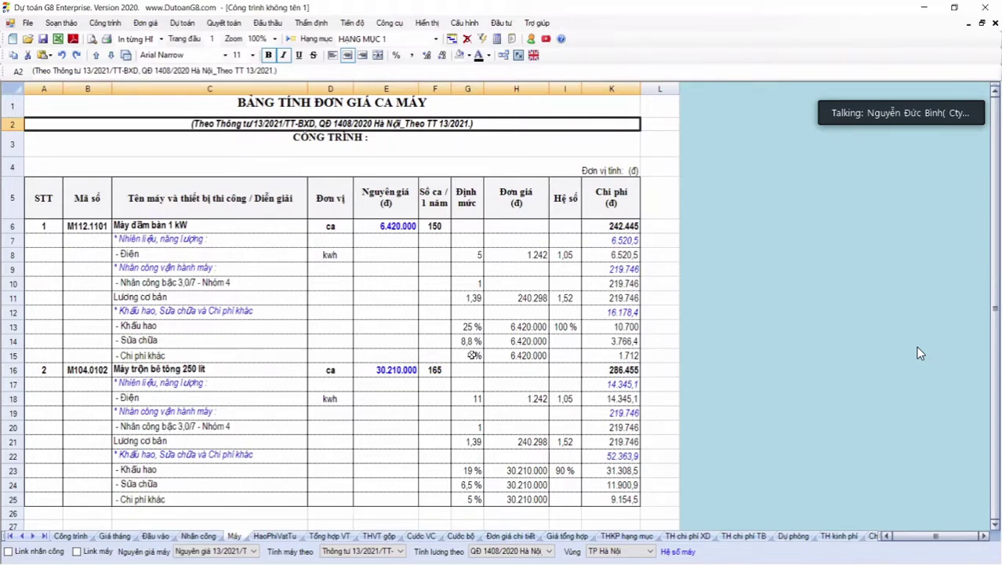
pyautogui.moveTo(468, 255); pyautogui.dragTo(472, 355)
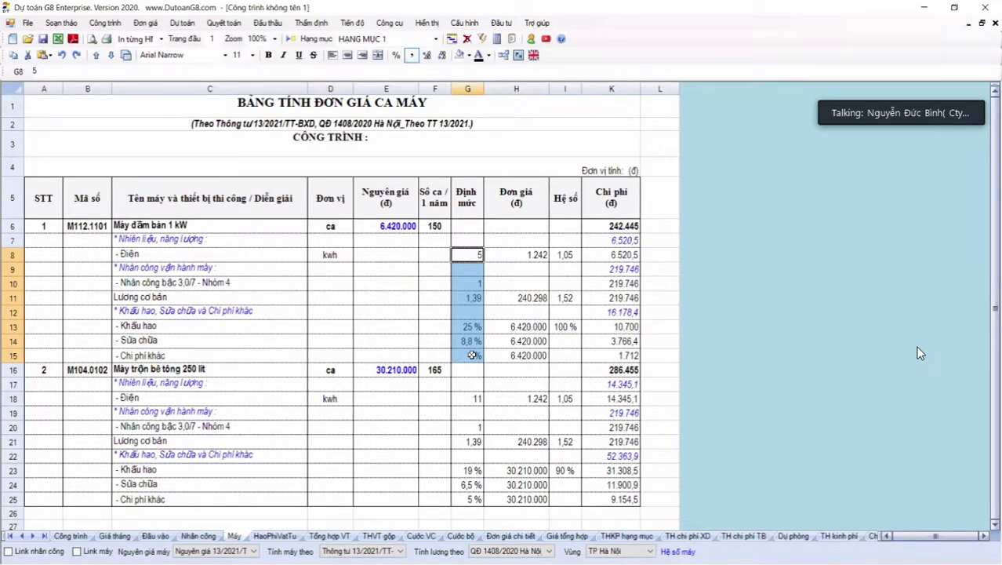
pyautogui.click(377, 297)
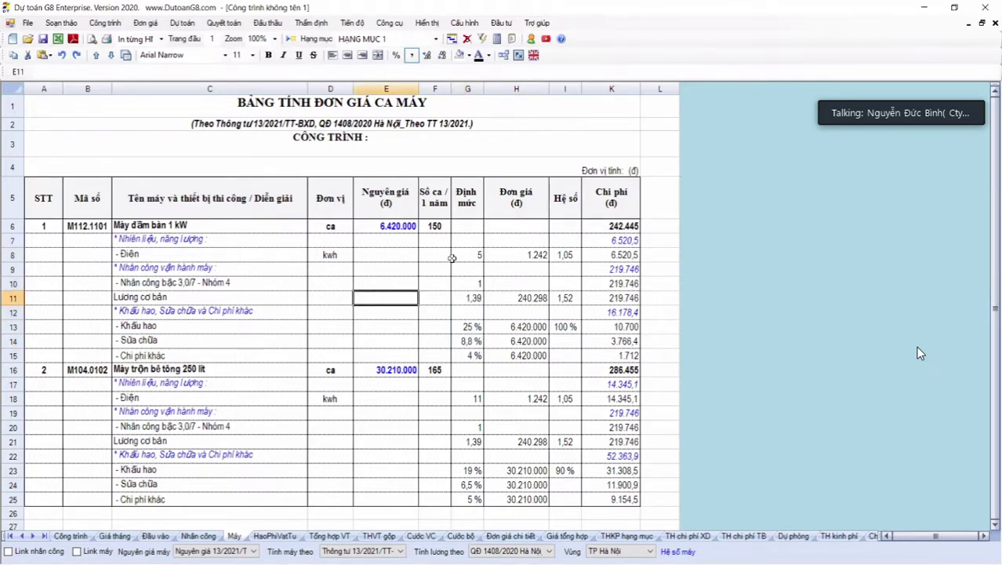
pyautogui.moveTo(469, 253); pyautogui.dragTo(471, 354)
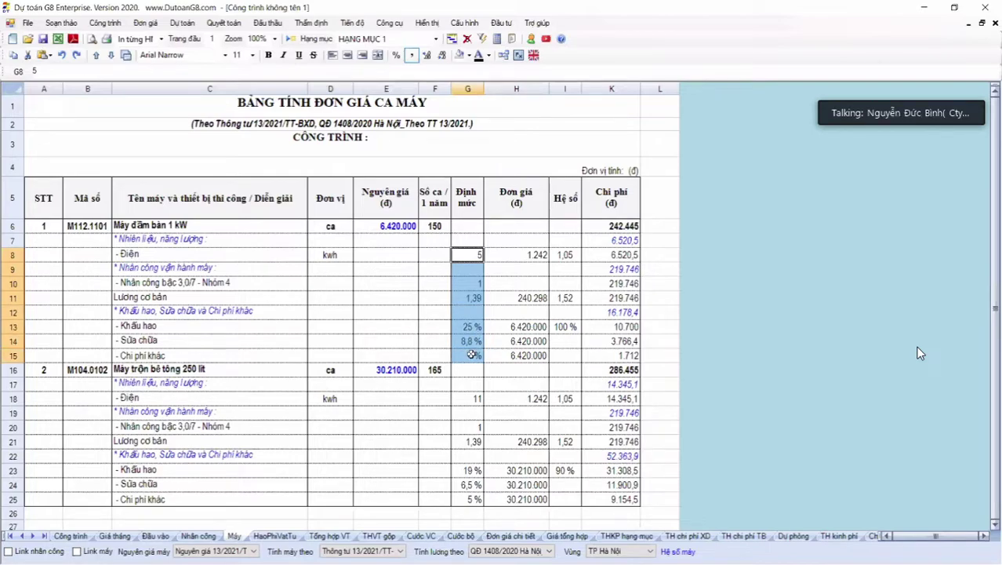
pyautogui.click(473, 257)
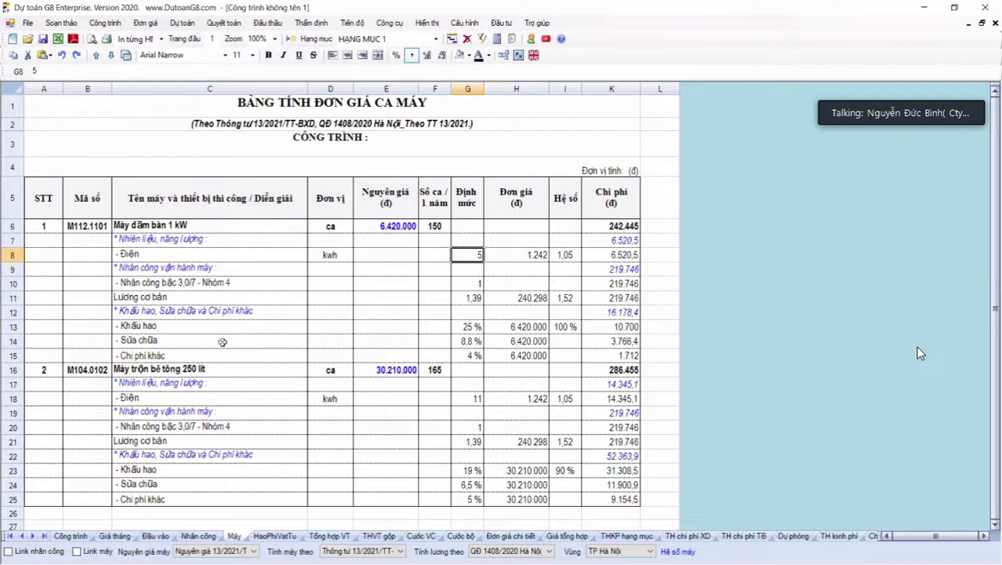
# Examine the original price and shift cost of Máy đầm bàn 1 kW, and the shift cost of Máy trộn bê tông 250 lít
pyautogui.click(386, 227)
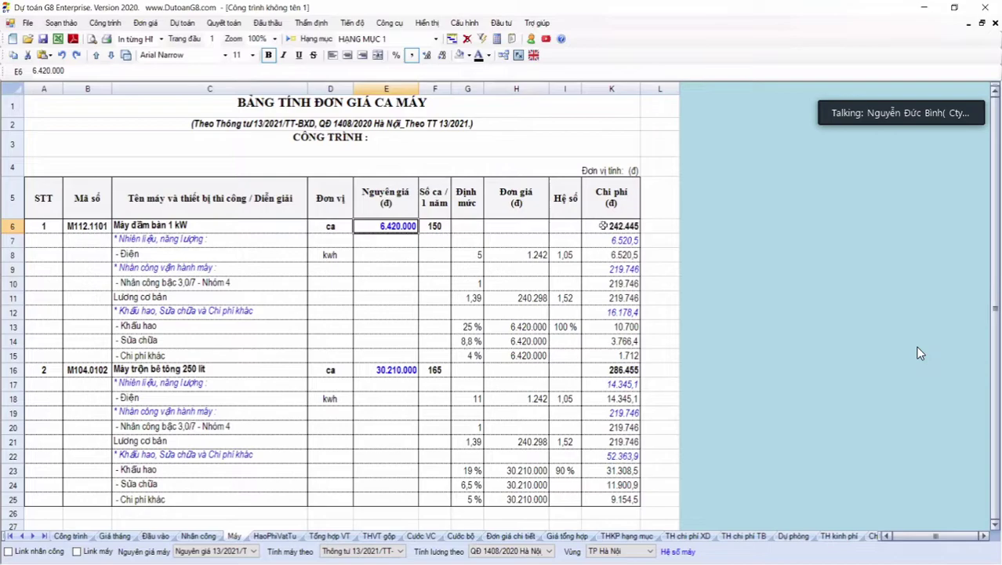
pyautogui.click(604, 225)
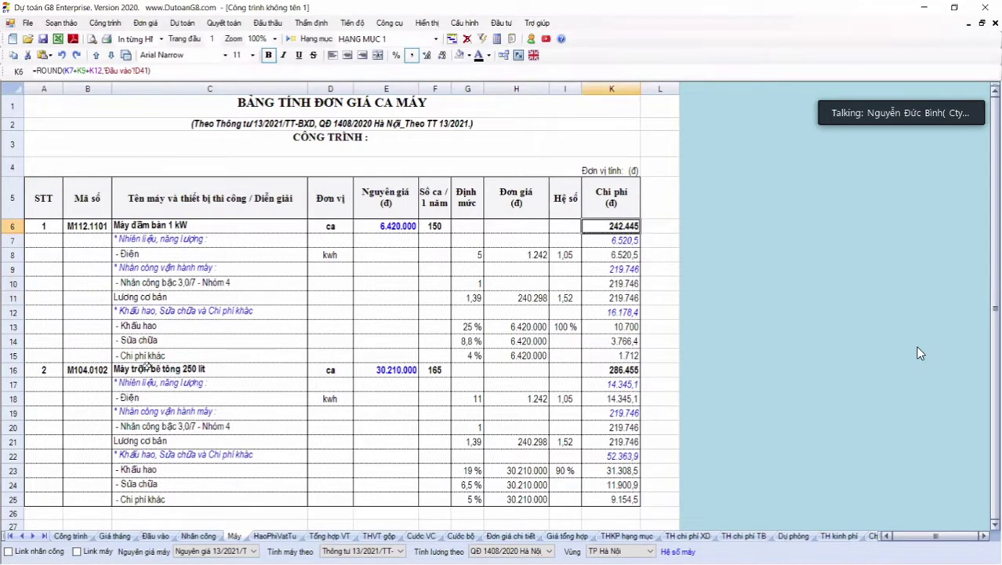
pyautogui.click(222, 373)
pyautogui.click(343, 370)
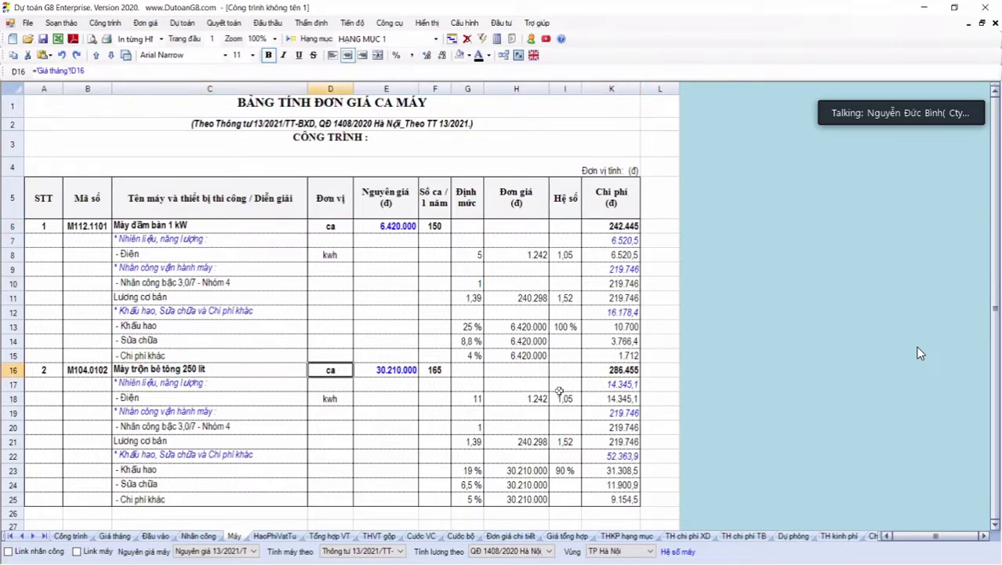
pyautogui.click(623, 371)
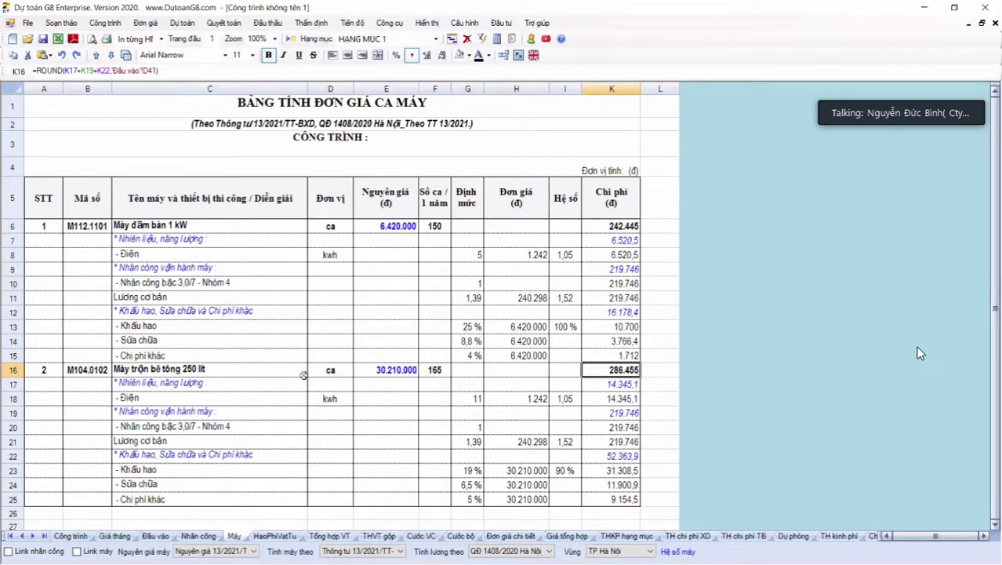
pyautogui.click(596, 239)
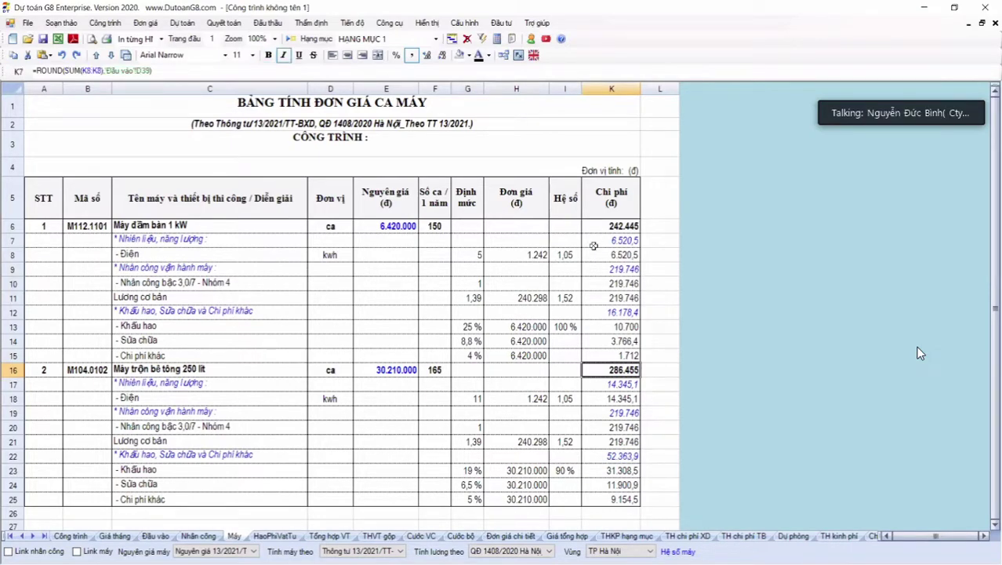
# Check the labour unit prices of both Nhóm 2 grades on the Nhân công sheet and link their formulas to the Giá tháng sheet
pyautogui.click(199, 536)
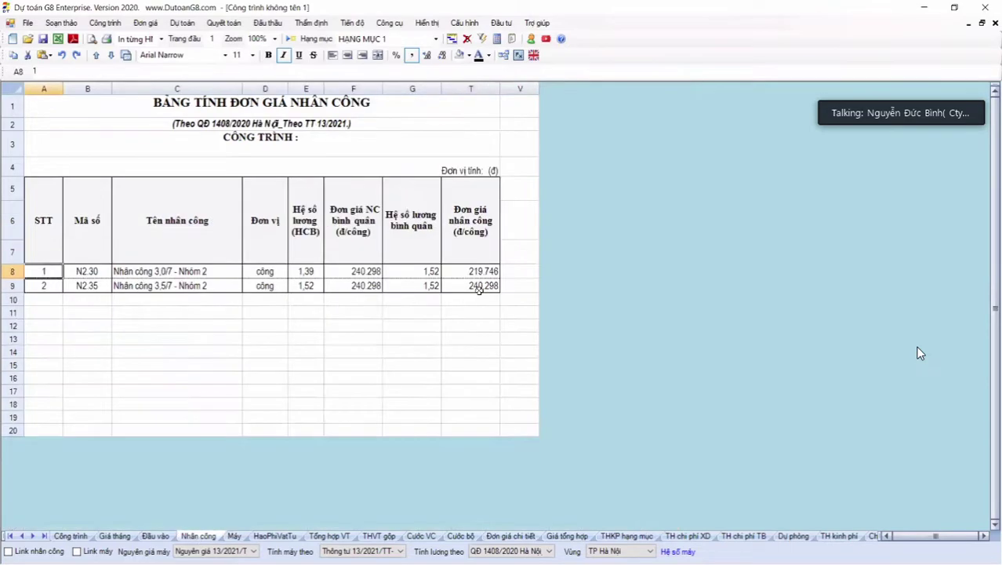
pyautogui.click(480, 270)
pyautogui.keyDown('shift'); pyautogui.click(482, 286); pyautogui.keyUp('shift')
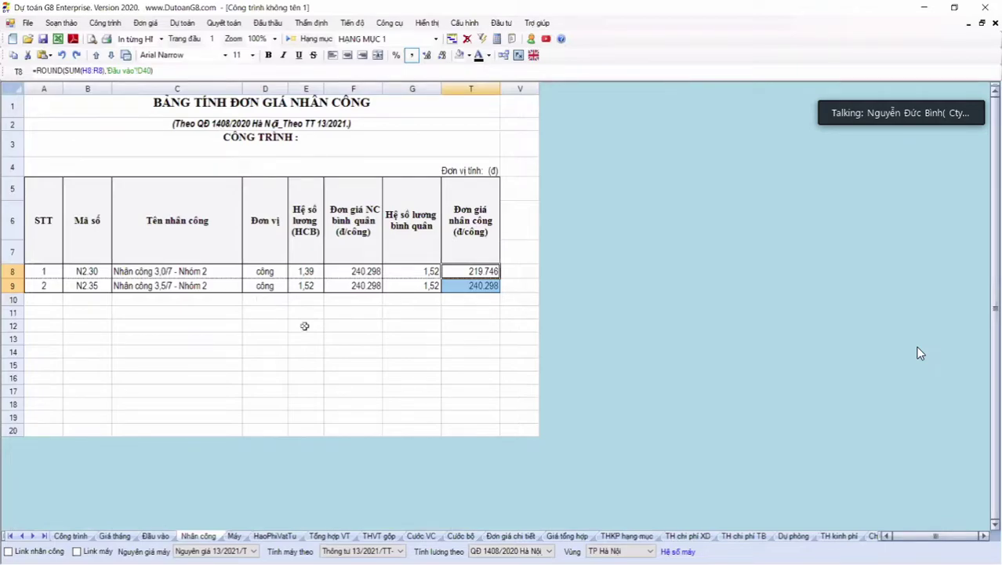
pyautogui.hotkey('ctrl', 'c')
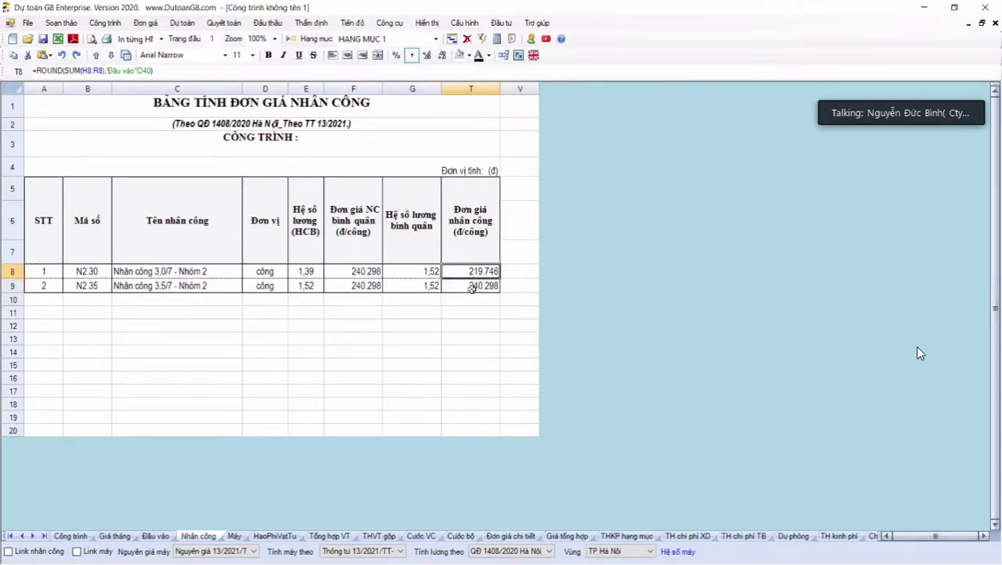
pyautogui.click(471, 288)
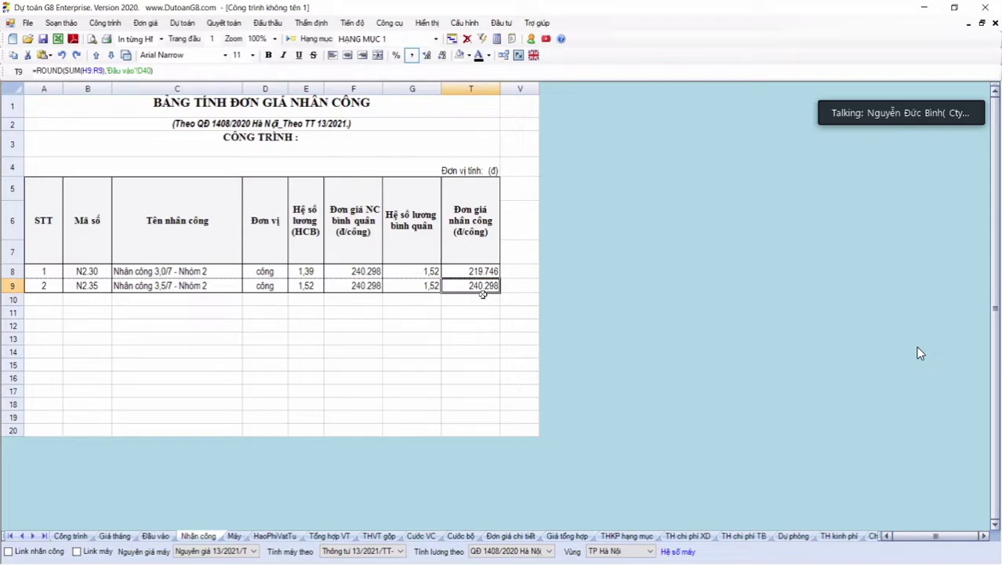
pyautogui.click(8, 552)
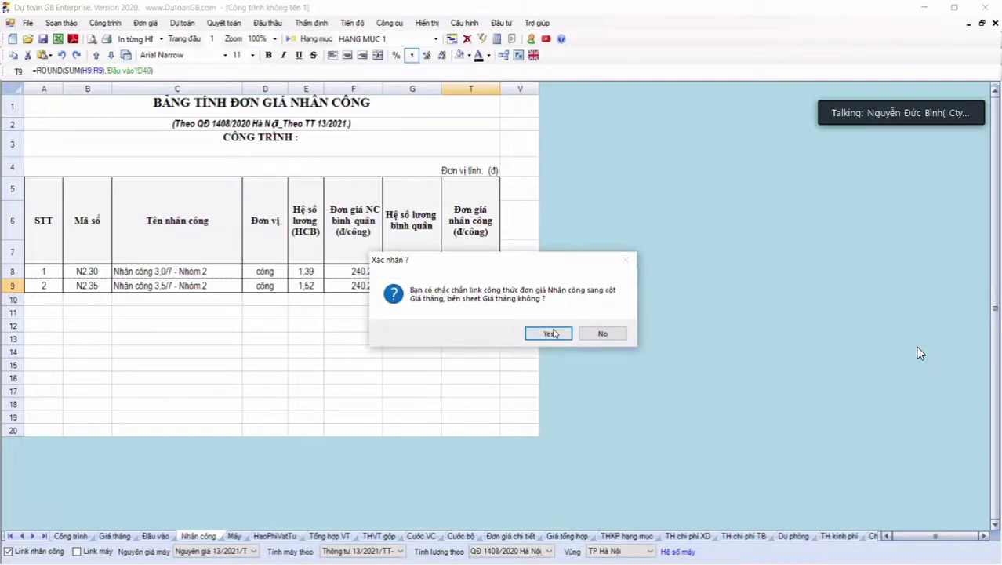
pyautogui.press('Return')
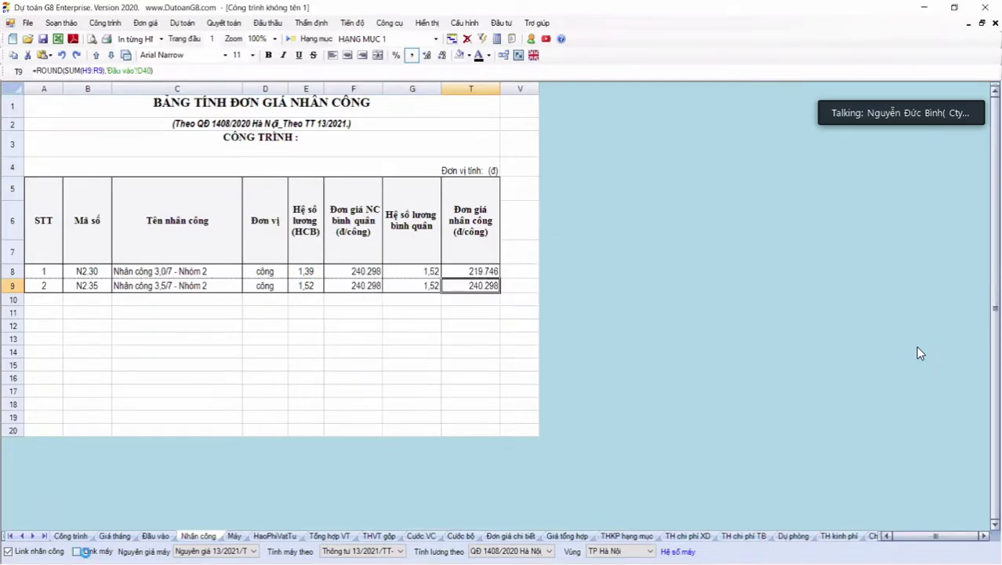
# Link the machine shift unit price formulas to the monthly price column of the Giá tháng sheet
pyautogui.click(82, 551)
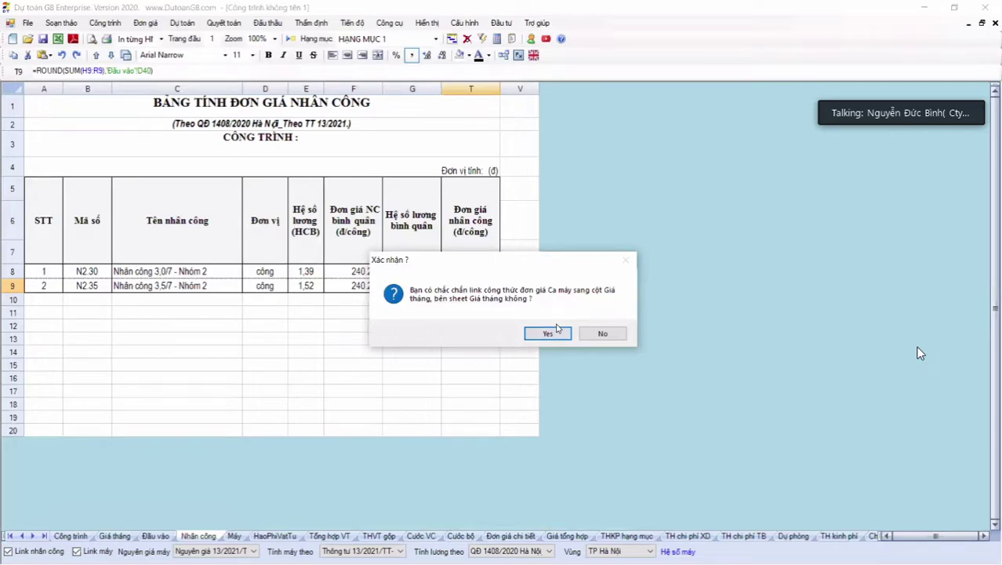
pyautogui.click(558, 330)
pyautogui.click(443, 336)
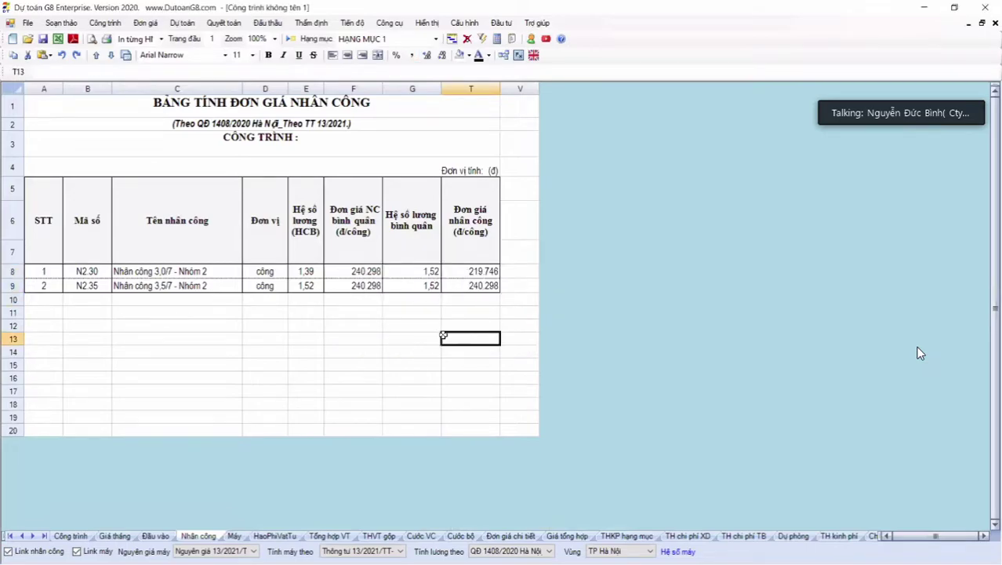
# Review the machine shift cost table on the Máy sheet and the material and labour monthly prices on the Giá tháng sheet
pyautogui.click(234, 536)
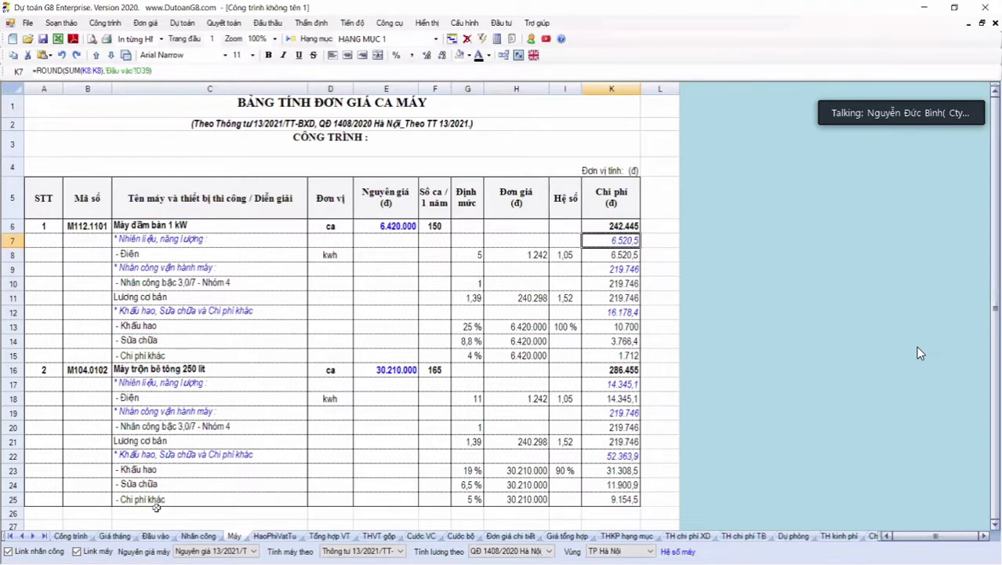
pyautogui.click(114, 536)
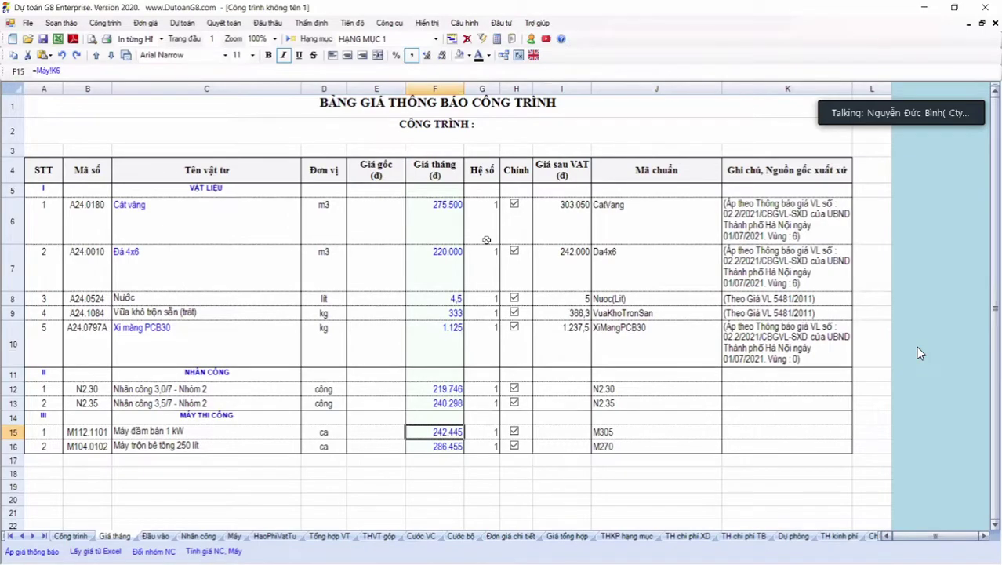
pyautogui.moveTo(443, 219); pyautogui.dragTo(445, 332)
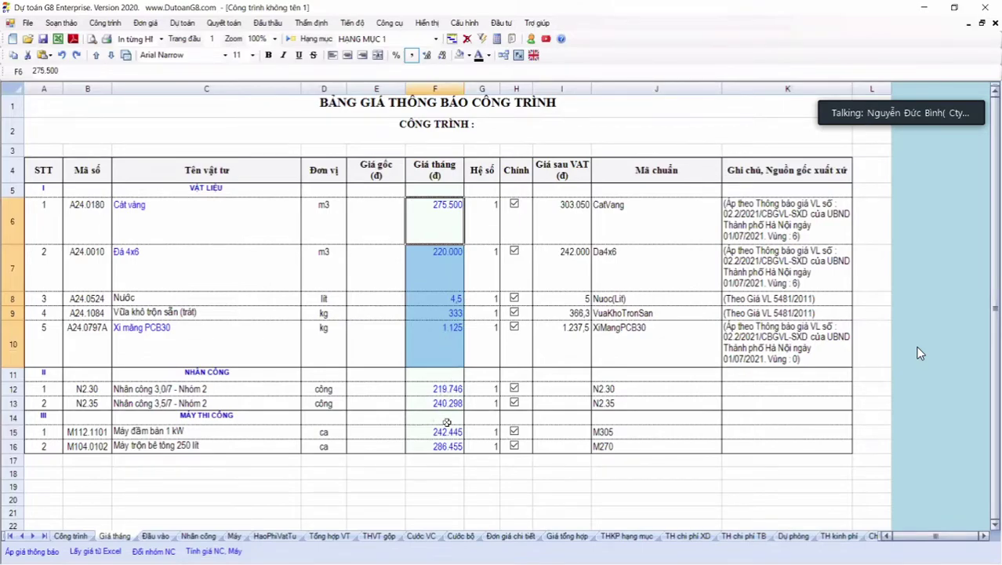
pyautogui.moveTo(443, 389); pyautogui.dragTo(443, 403)
# Review the calculation basis on the Đầu vào sheet and trace the labour and machine prices through their sheets to Giá tháng
pyautogui.click(160, 537)
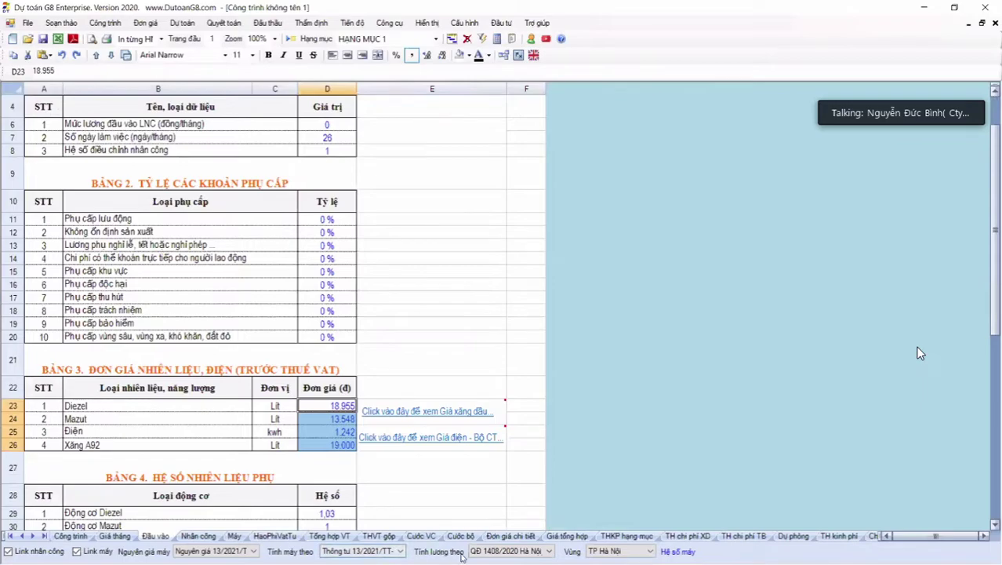
pyautogui.moveTo(462, 554)
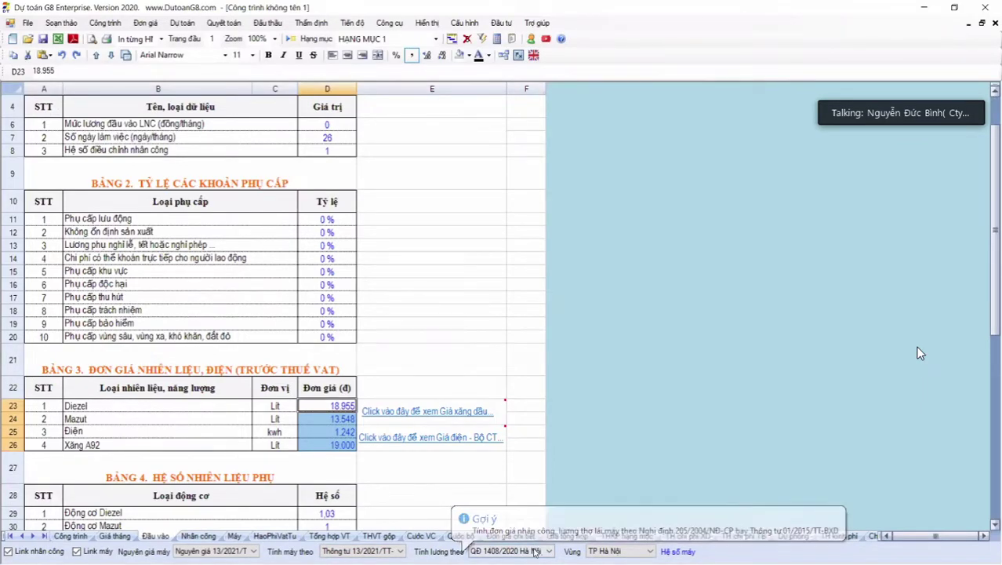
pyautogui.click(203, 536)
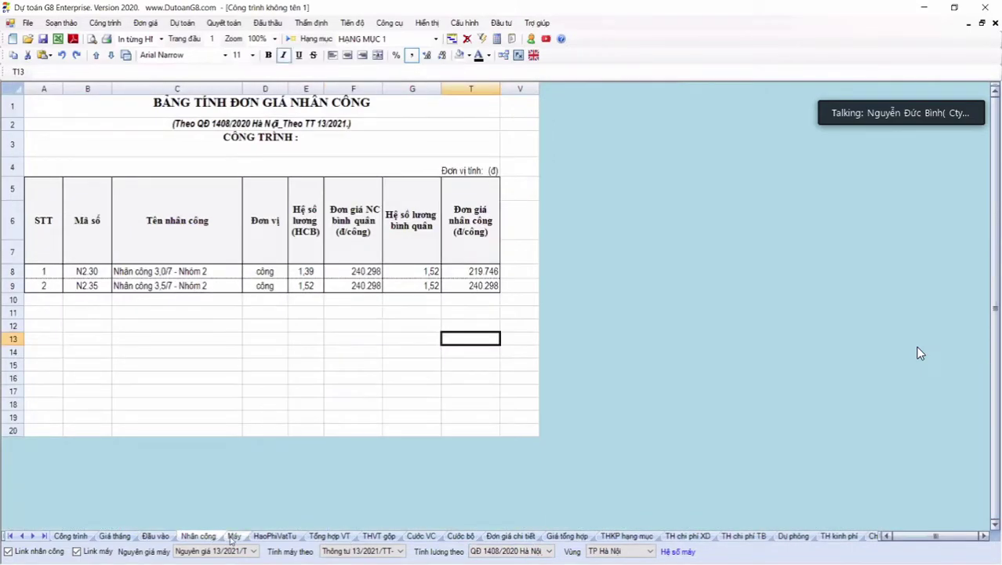
pyautogui.click(232, 537)
pyautogui.click(199, 536)
pyautogui.click(482, 271)
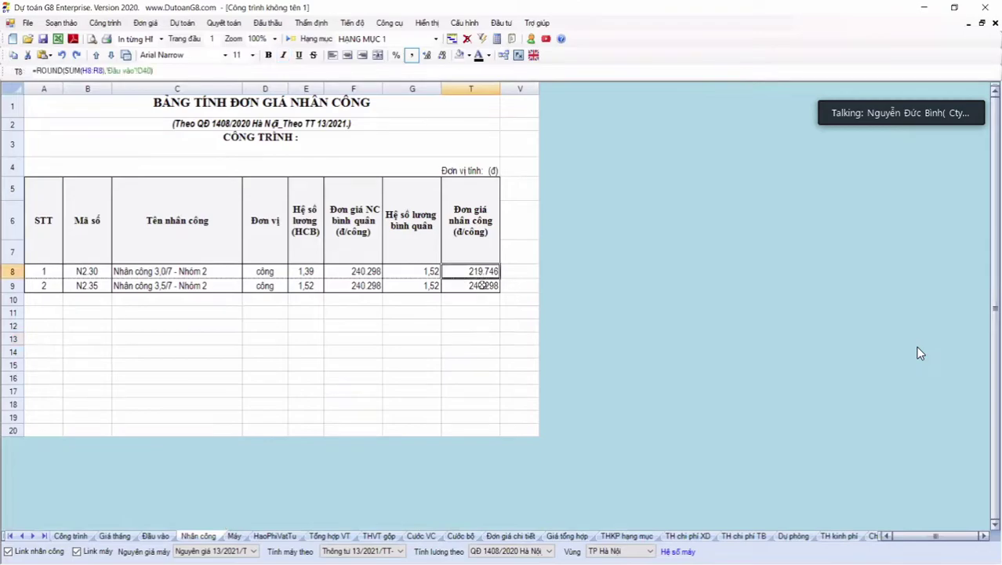
pyautogui.keyDown('shift'); pyautogui.click(481, 286); pyautogui.keyUp('shift')
pyautogui.click(235, 536)
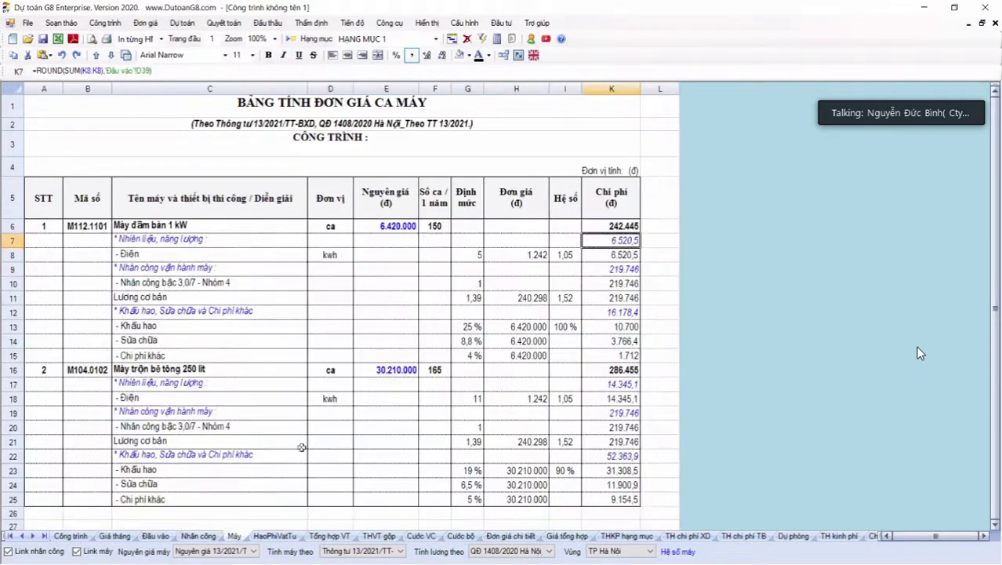
pyautogui.click(126, 538)
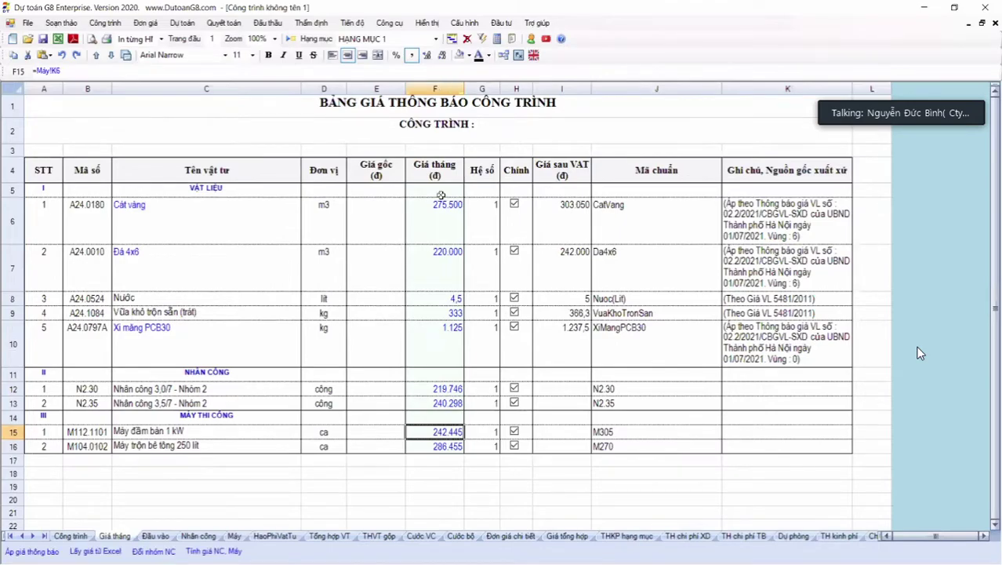
pyautogui.click(432, 226)
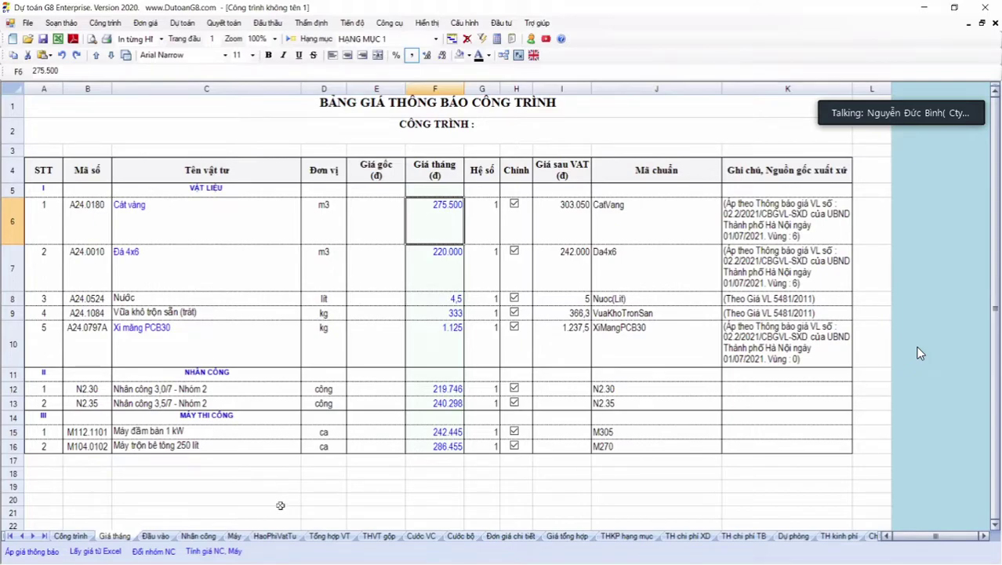
# Examine the Giá gốc, Giá H.T and Chênh lệch columns of the material summary on the Tổng hợp VT sheet
pyautogui.click(329, 538)
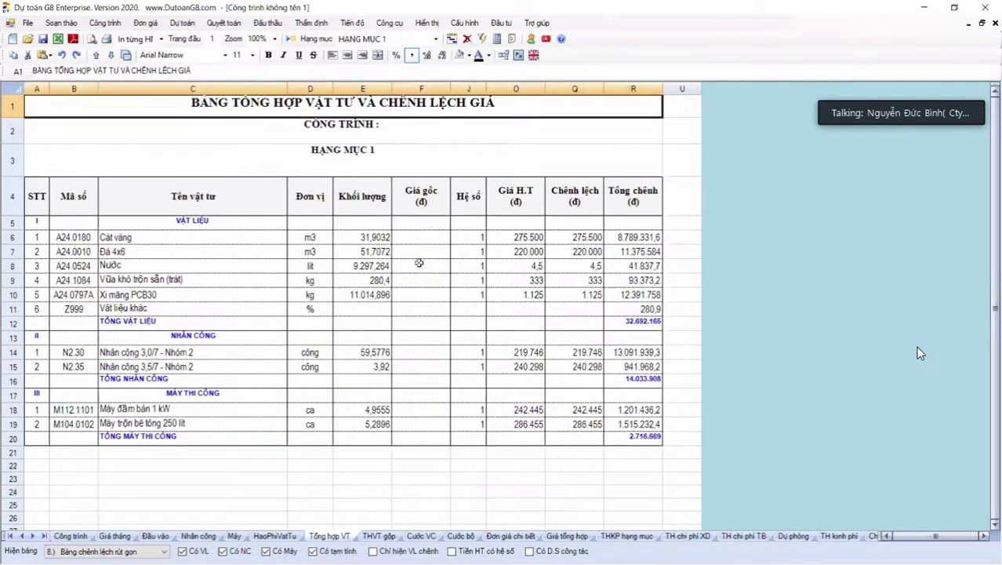
pyautogui.click(419, 264)
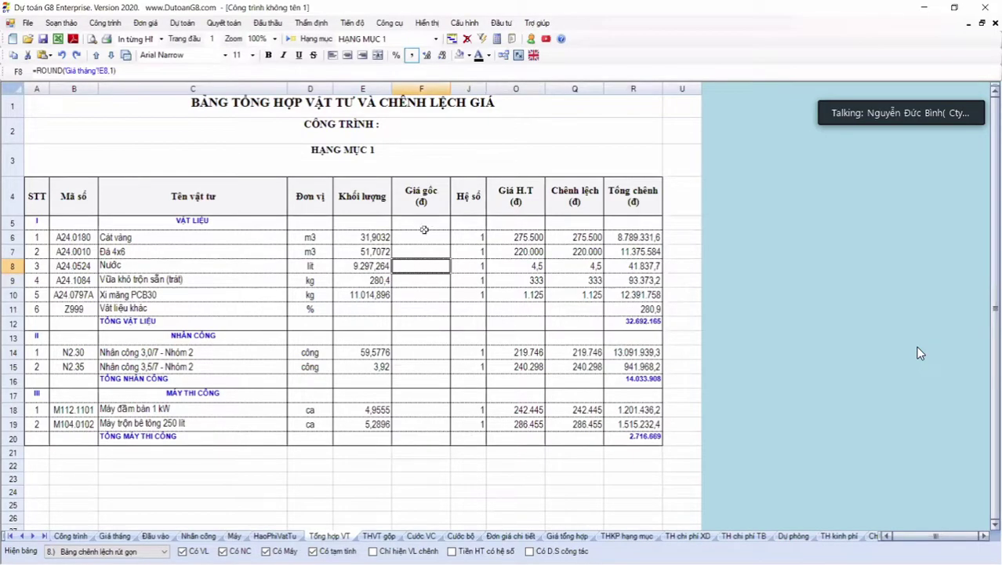
pyautogui.moveTo(424, 235); pyautogui.dragTo(411, 438)
pyautogui.moveTo(524, 238); pyautogui.dragTo(529, 289)
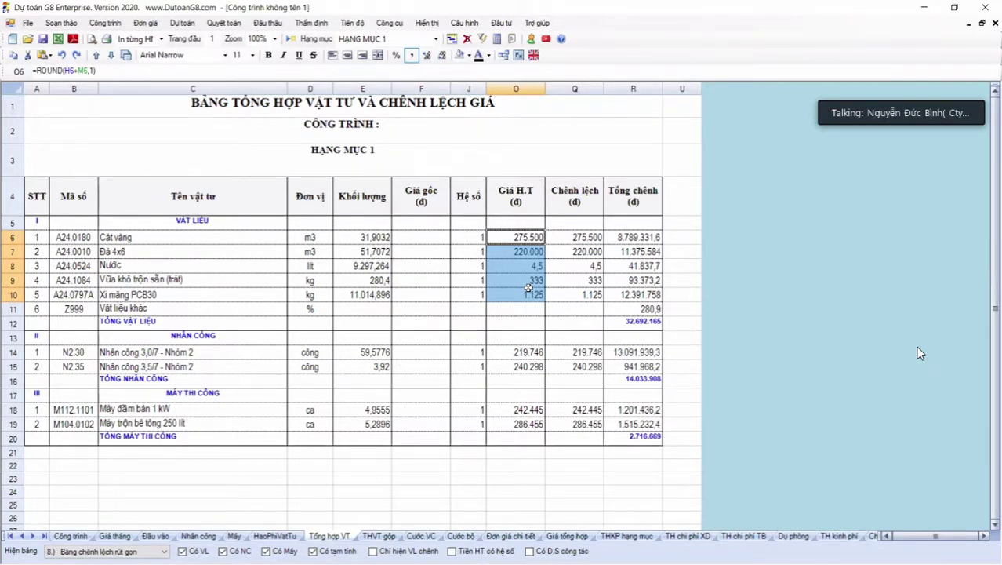
pyautogui.click(572, 238)
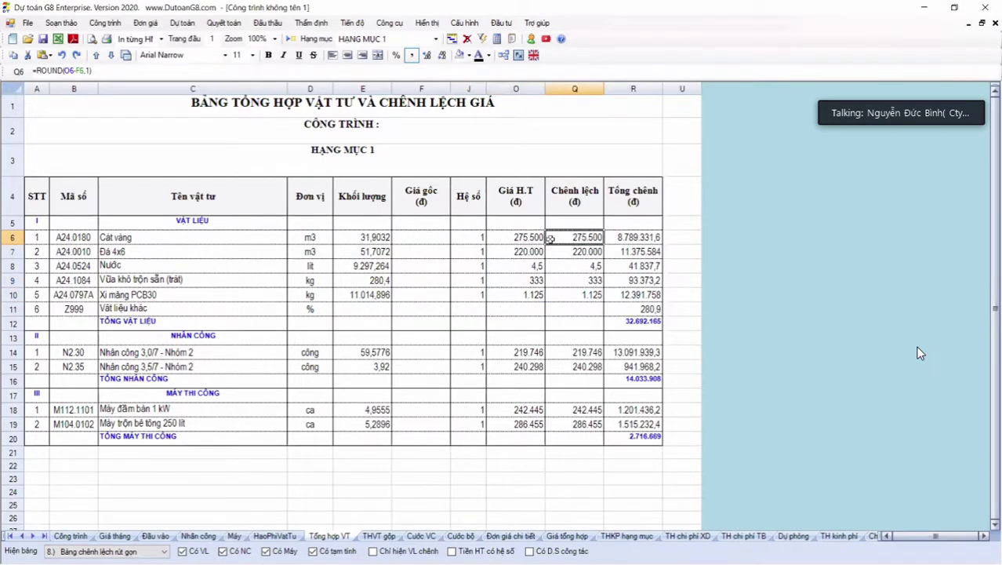
pyautogui.moveTo(519, 238); pyautogui.dragTo(524, 266)
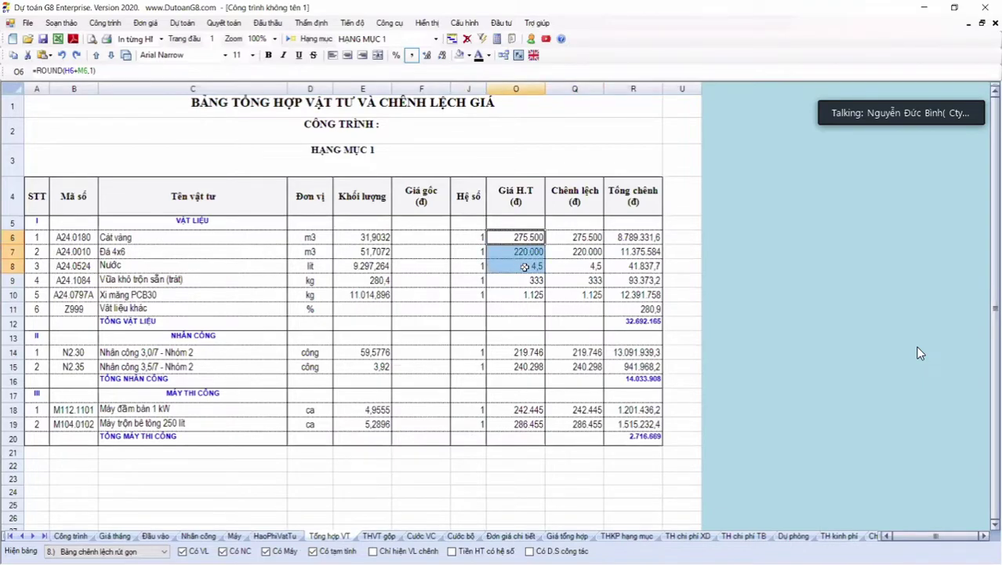
pyautogui.click(440, 245)
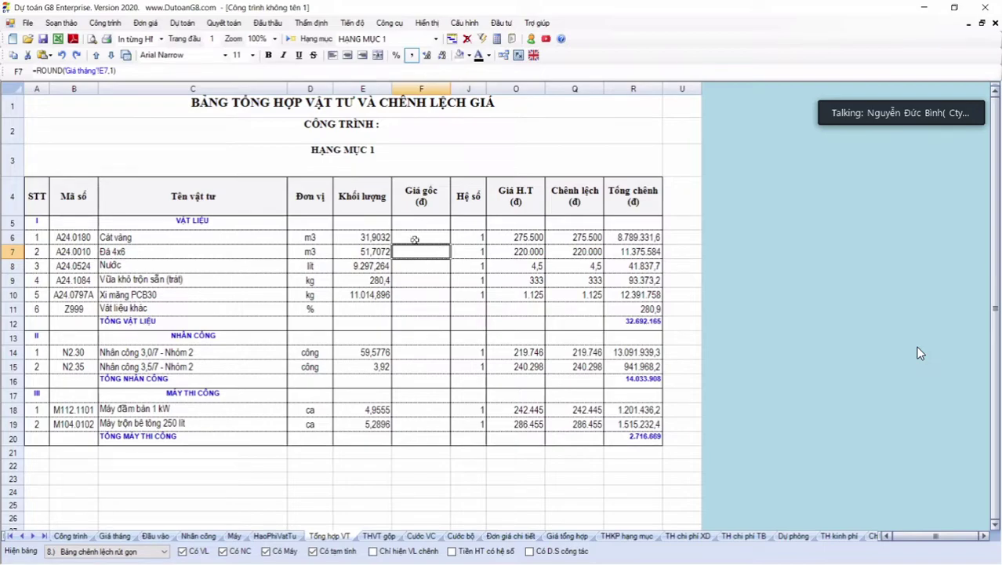
# Check the Khối lượng formulas of Cát vàng, Đá 4x6 and Nước, covering the quantities through Xi măng PCB30
pyautogui.click(375, 237)
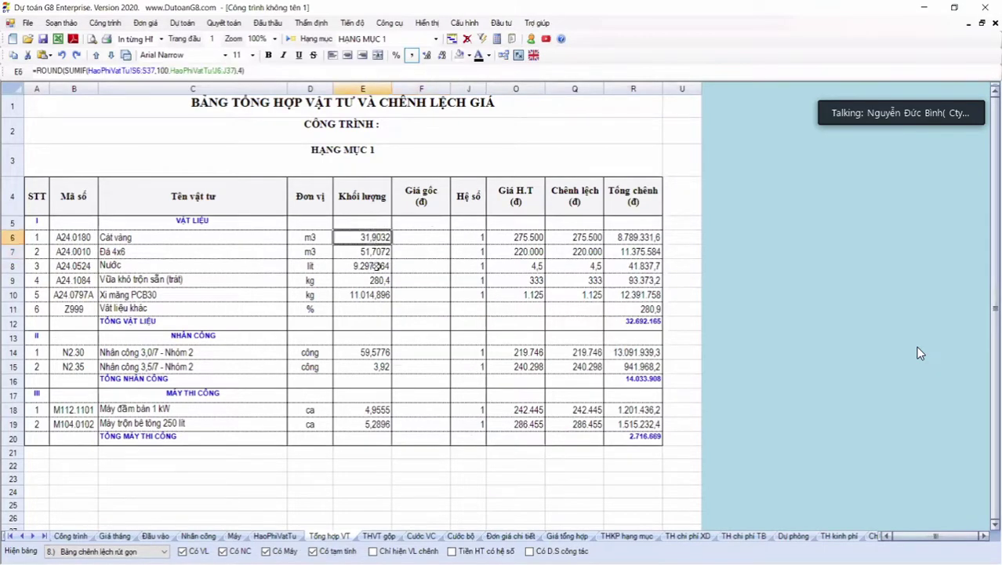
pyautogui.click(375, 266)
pyautogui.click(373, 251)
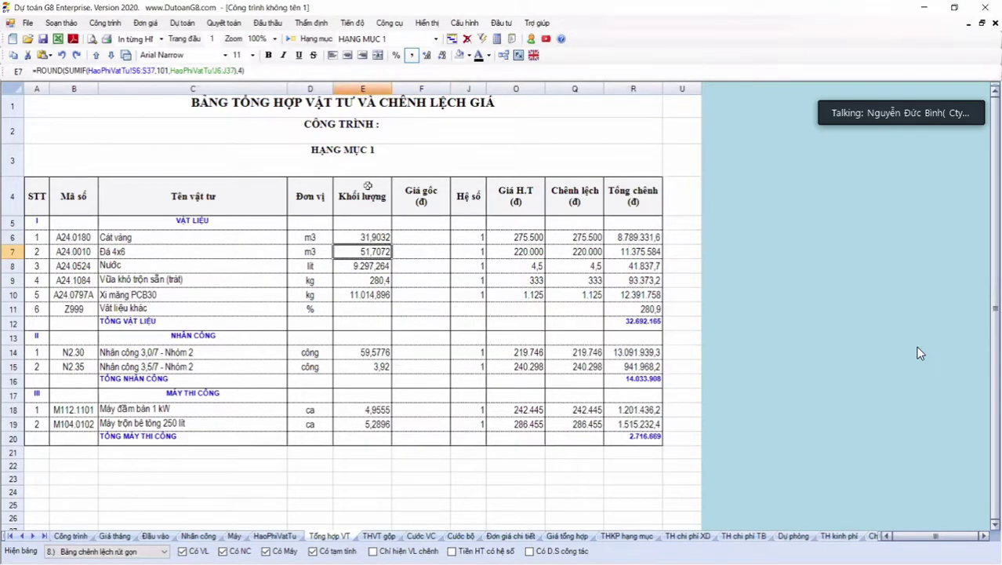
pyautogui.moveTo(366, 237); pyautogui.dragTo(367, 294)
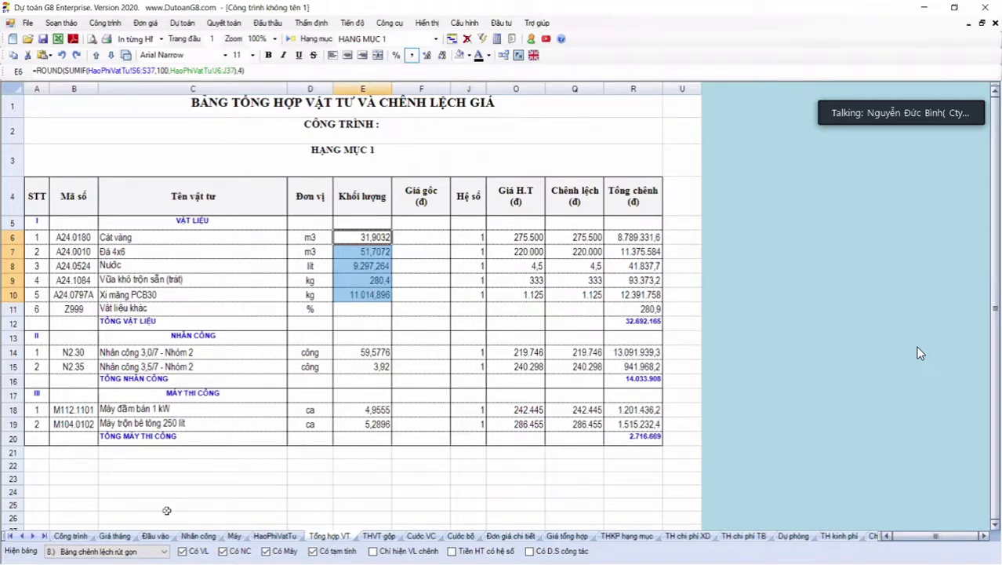
# Go through the display options of the material summary and show it as 11.) Bảng đầy đủ
pyautogui.click(166, 553)
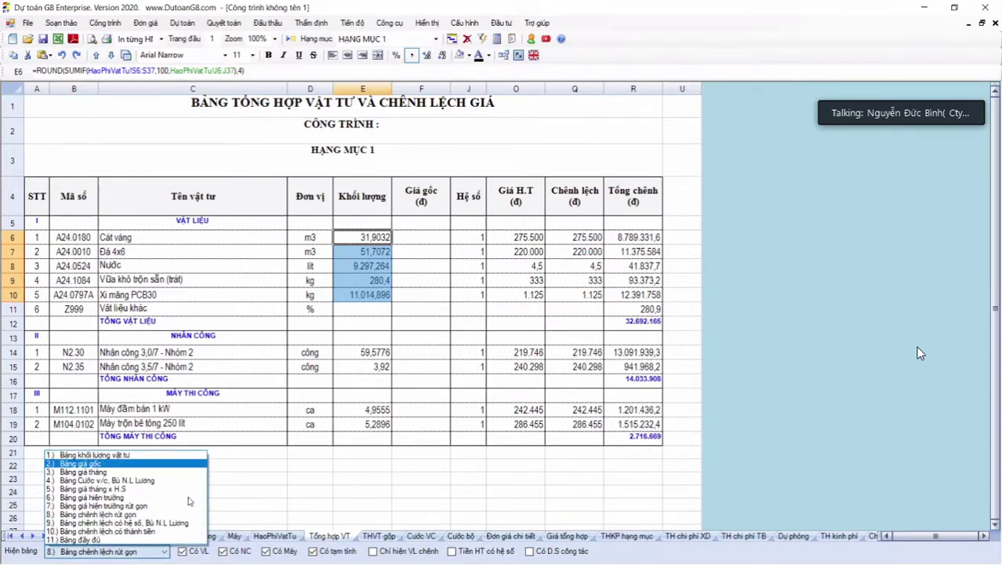
pyautogui.press('Up')
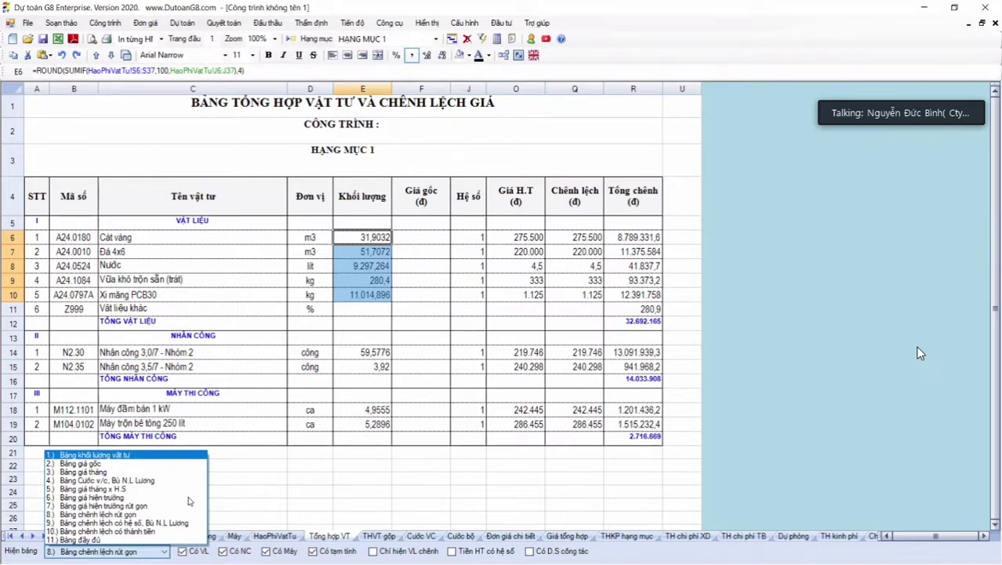
pyautogui.press('Down')
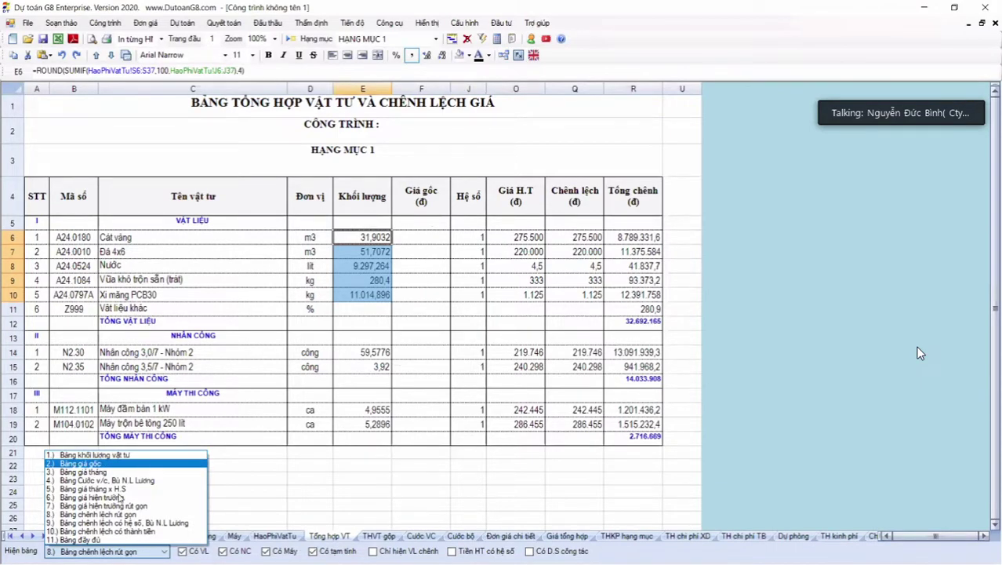
pyautogui.press('Down')
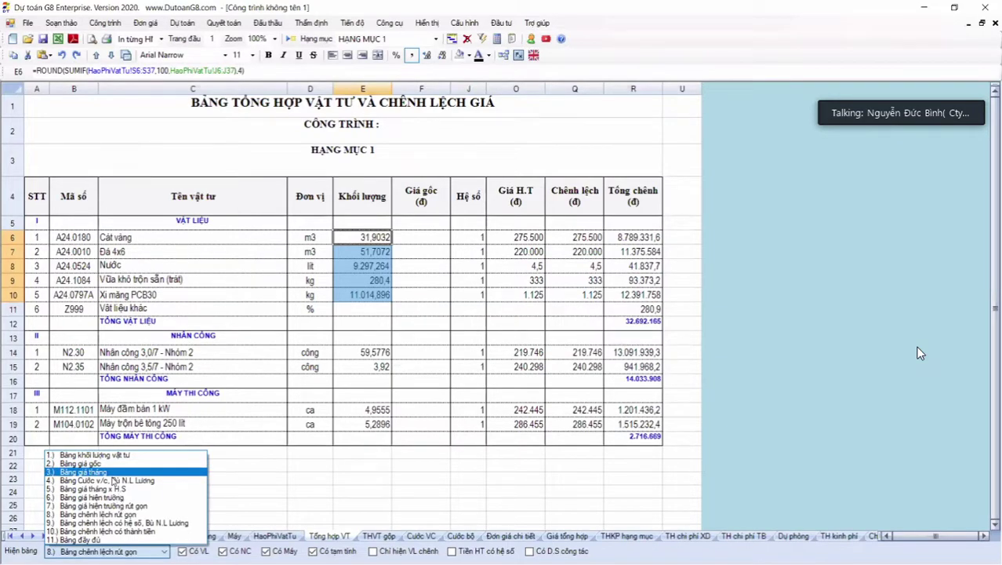
pyautogui.press('Down')
pyautogui.press('Down')
pyautogui.press('Down')
pyautogui.press('Down')
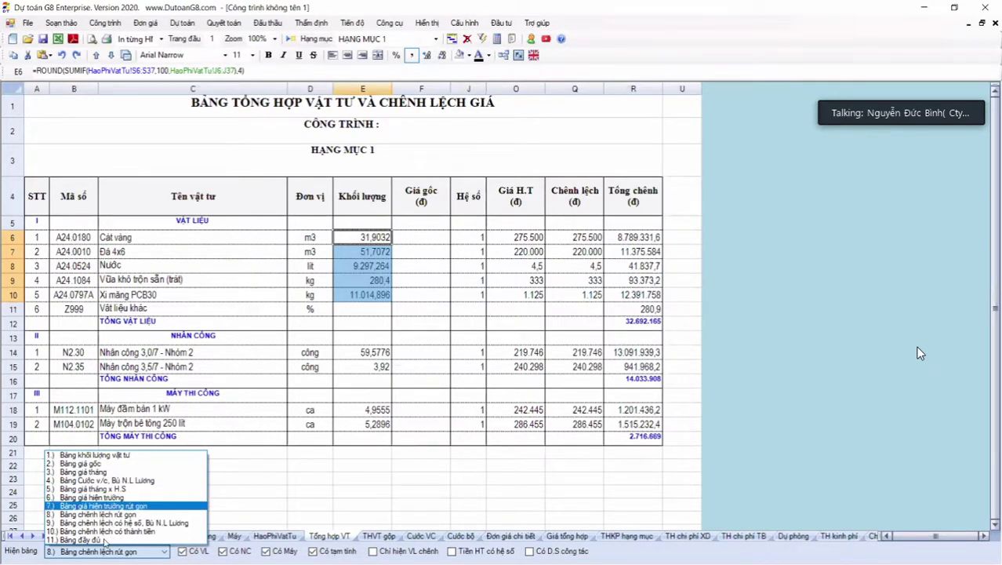
pyautogui.press('Down')
pyautogui.press('Down')
pyautogui.press('Down')
pyautogui.press('Down')
pyautogui.press('Return')
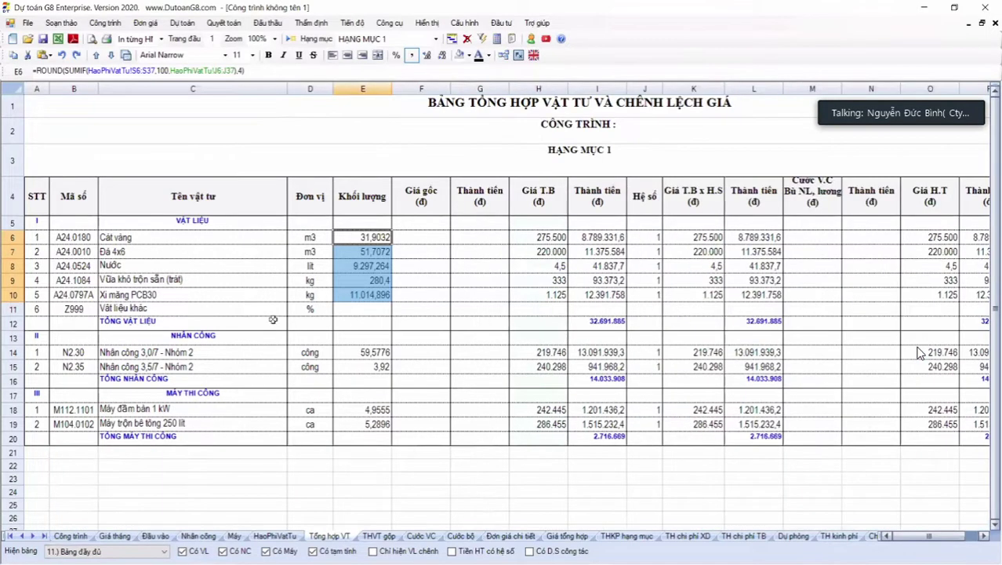
# Examine all columns of the full material table across to Tổng chênh, including the formula behind the Thành tiền of Cát vàng
pyautogui.click(273, 319)
pyautogui.press('Right')
pyautogui.press('Right')
pyautogui.press('Right')
pyautogui.press('Right')
pyautogui.press('Right')
pyautogui.press('Right')
pyautogui.press('Right')
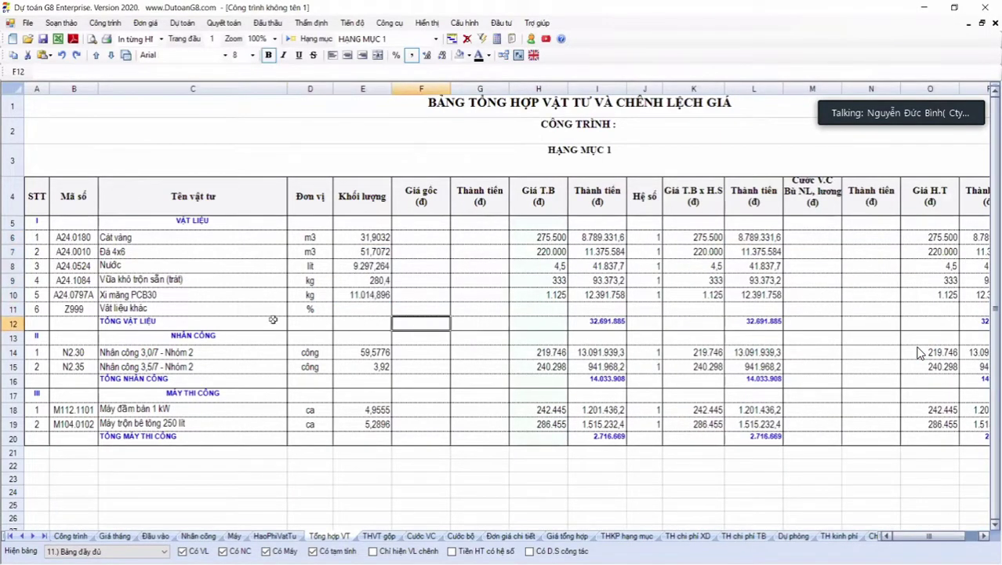
pyautogui.press('Right')
pyautogui.press('Right')
pyautogui.press('Right')
pyautogui.press('Right')
pyautogui.press('Right')
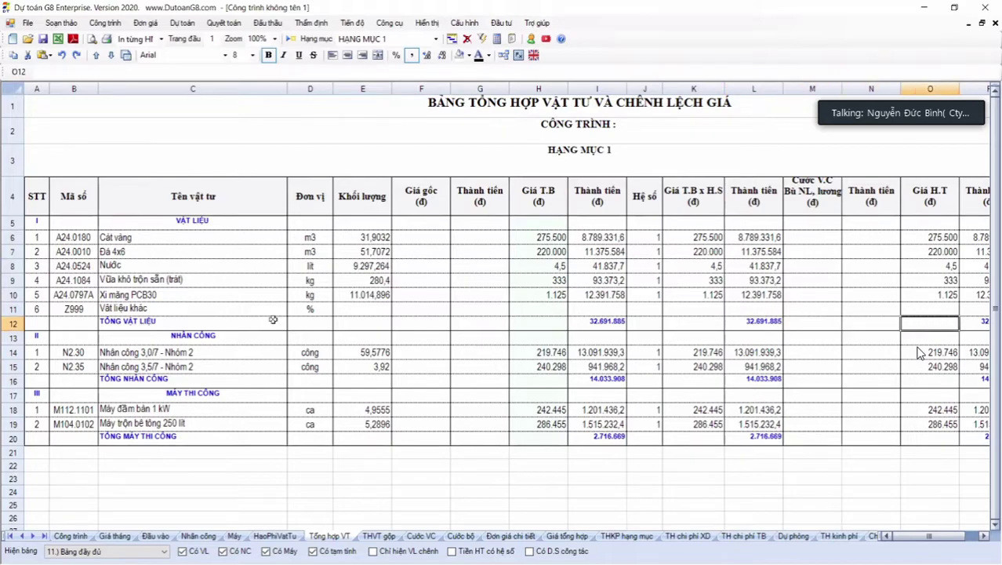
pyautogui.press('Right')
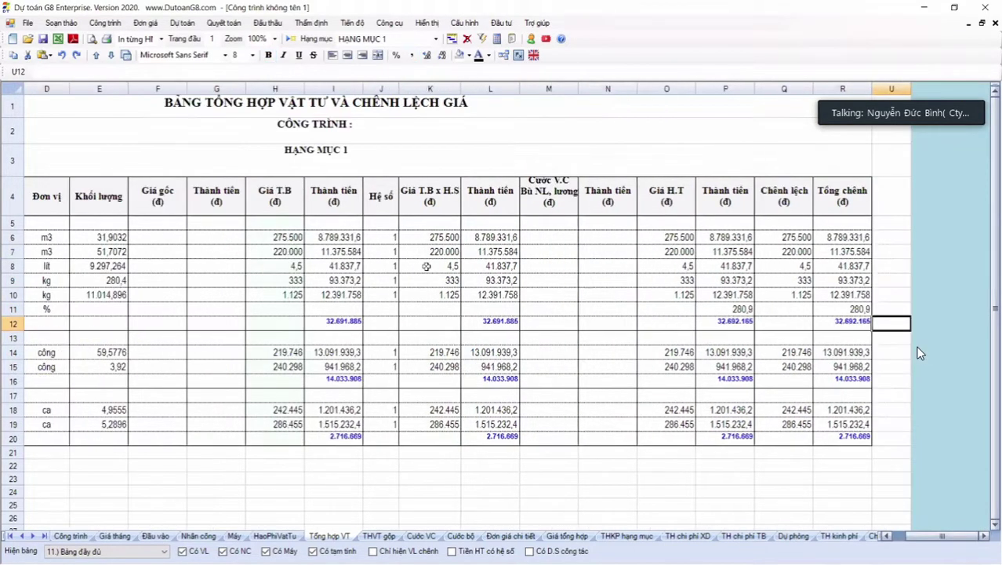
pyautogui.press('F2')
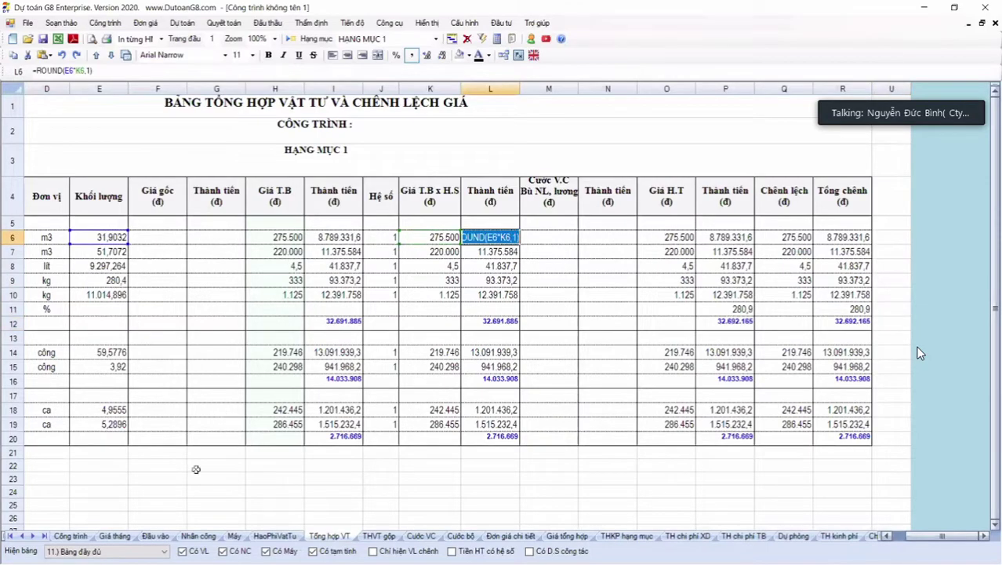
# Restore the material summary to 8.) Bảng chênh lệch rút gọn and return to the STT column of the Vật liệu khác row
pyautogui.click(162, 551)
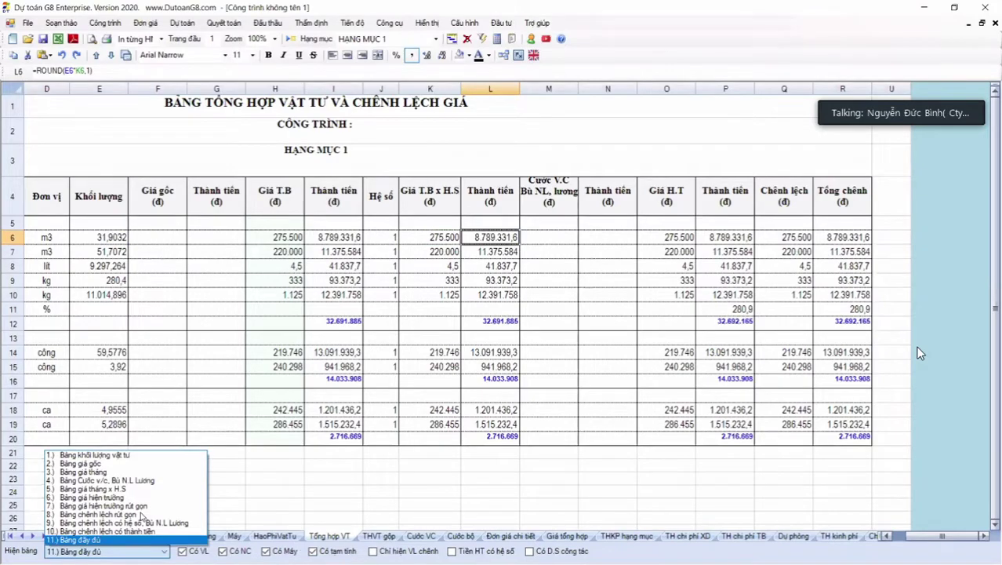
pyautogui.click(142, 515)
pyautogui.click(331, 308)
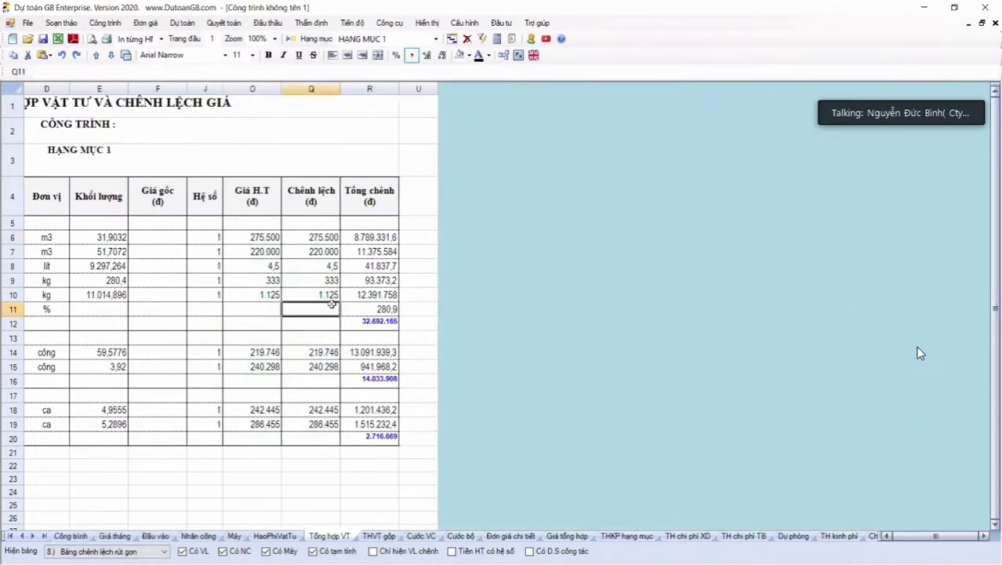
pyautogui.press('Left')
pyautogui.press('Left')
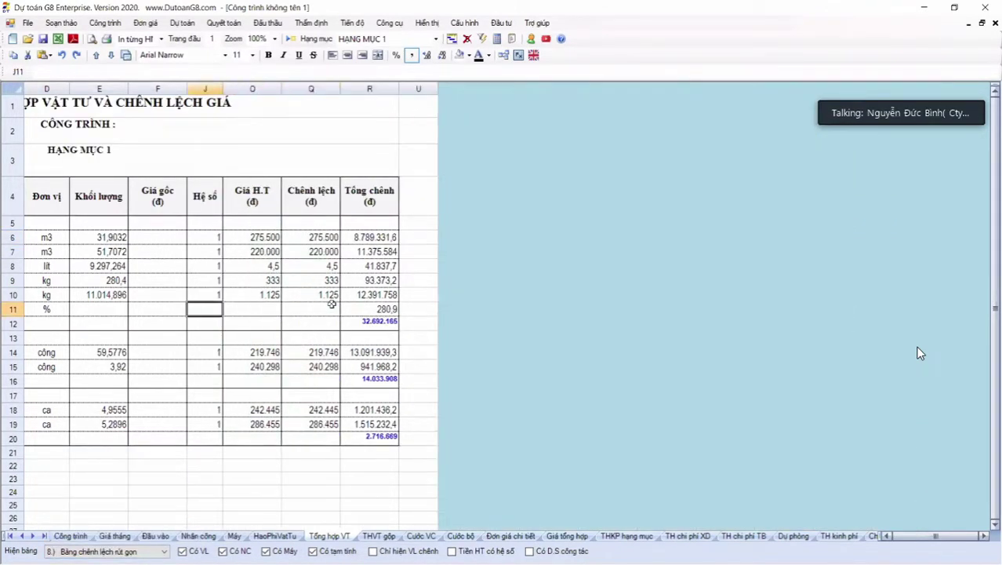
pyautogui.press('Left')
pyautogui.press('Left')
pyautogui.press('Left')
pyautogui.press('Left')
pyautogui.press('Left')
pyautogui.press('Left')
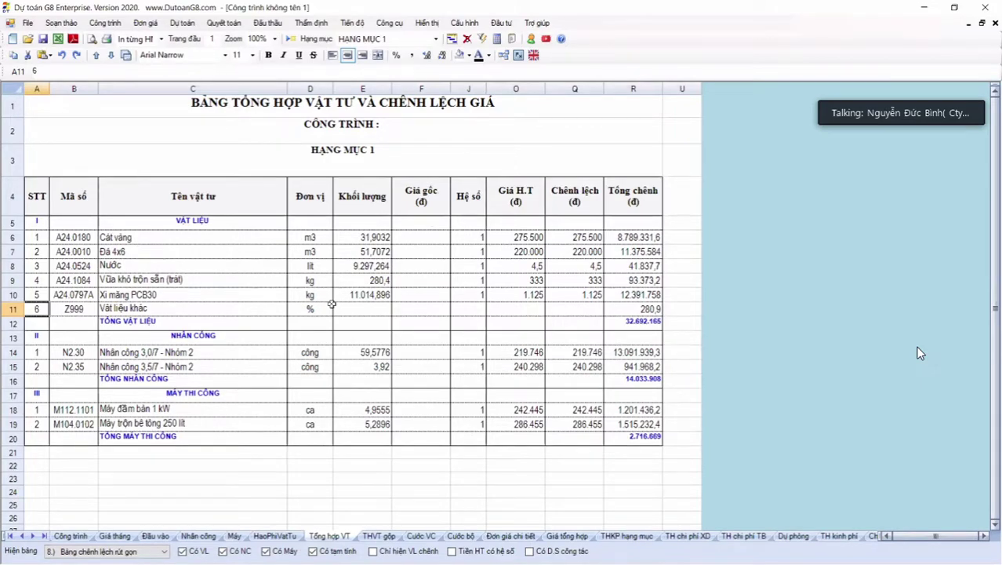
# Enable Có D.S công tác for the material summary and recalculate the whole current table
pyautogui.click(135, 237)
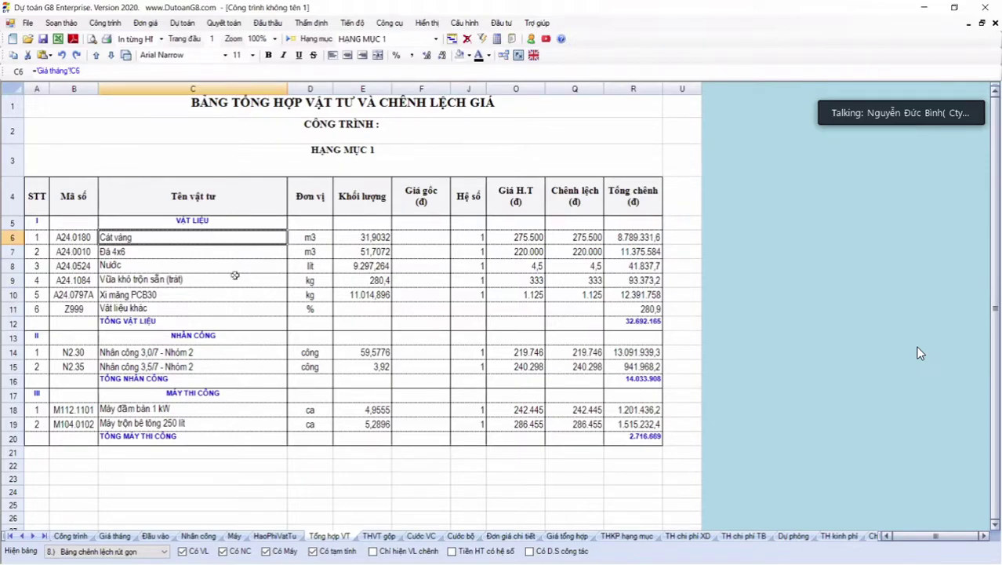
pyautogui.click(530, 551)
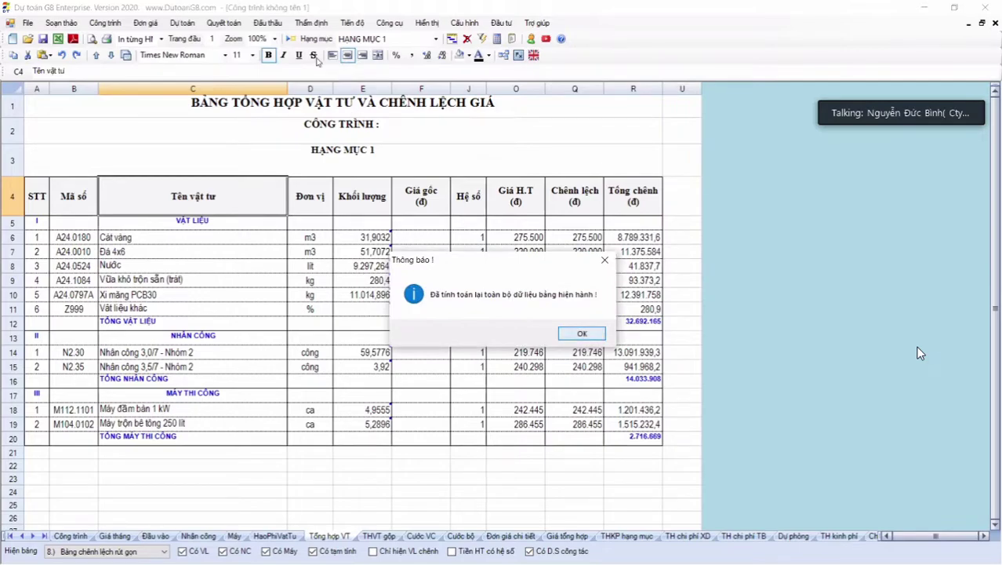
pyautogui.press('Return')
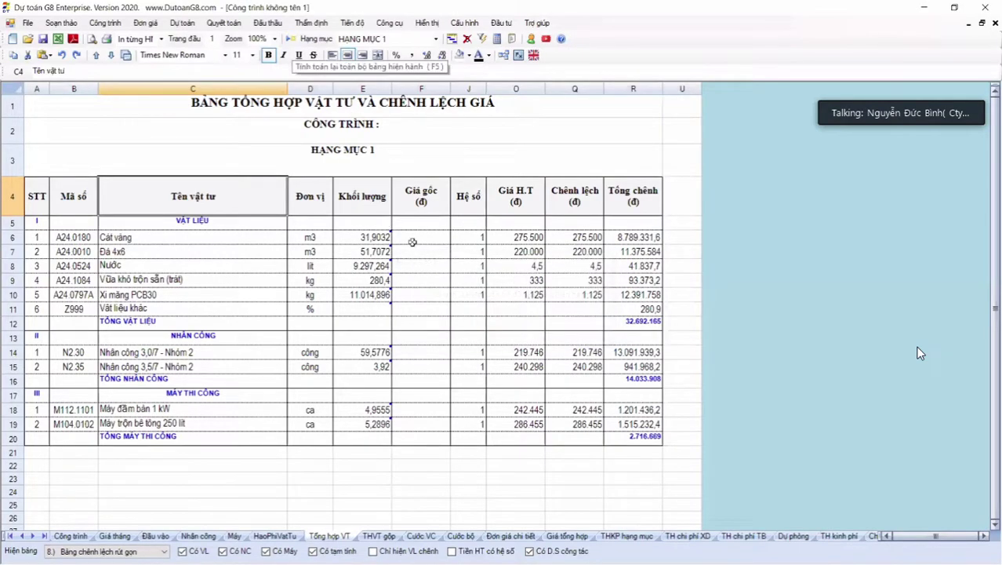
# Check the Khối lượng of Nước and Vữa khô trộn sẵn, and read the work-item note attached to the Nước quantity
pyautogui.click(367, 265)
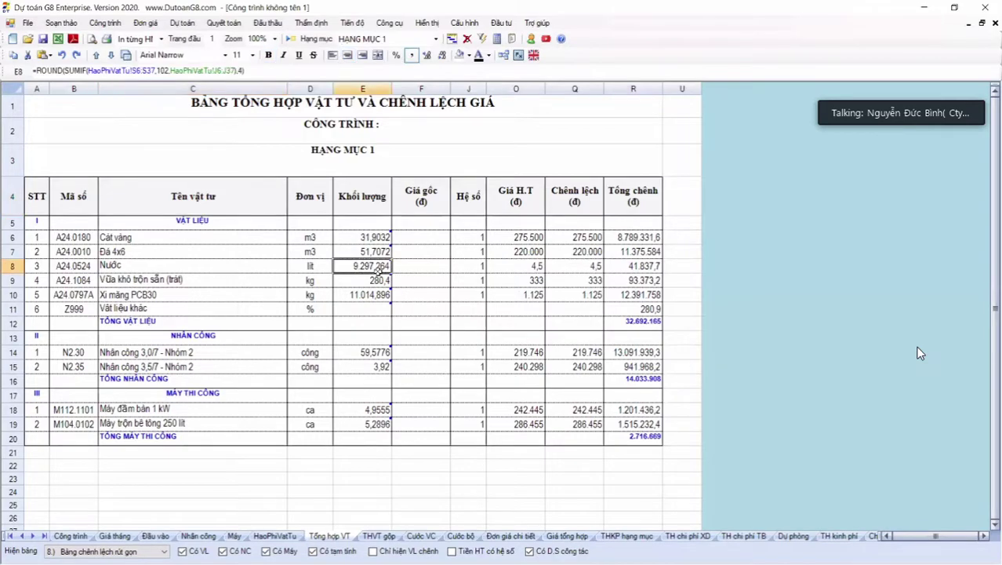
pyautogui.click(368, 279)
pyautogui.click(468, 251)
pyautogui.moveTo(396, 234)
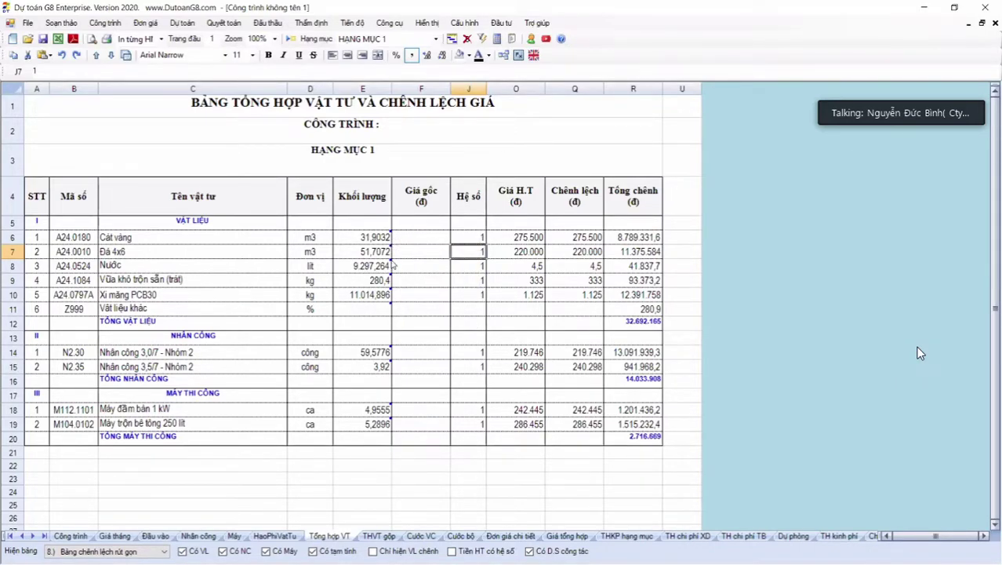
pyautogui.moveTo(392, 266)
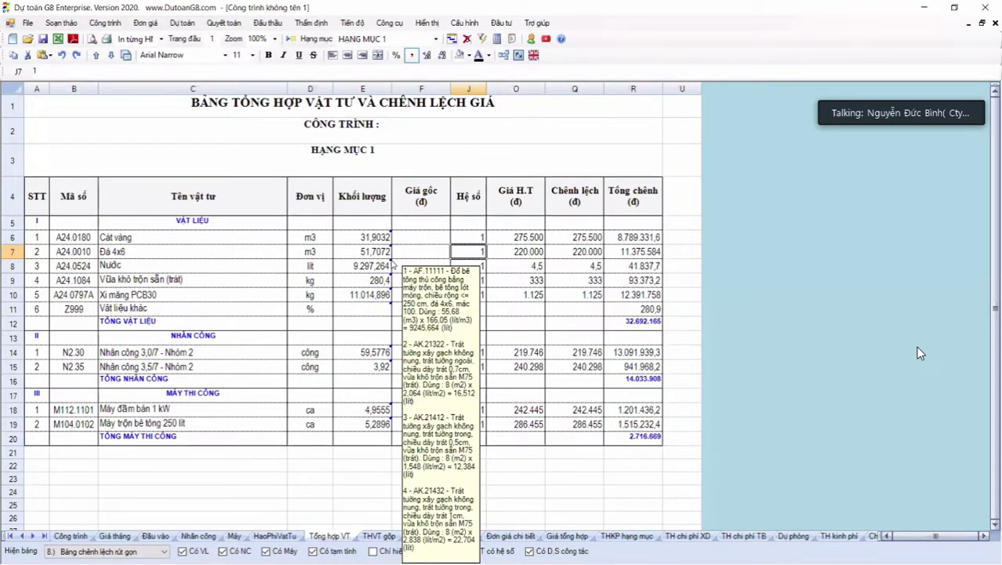
# Check the Giá gốc formula of Cát vàng and read the work-item note attached to its Khối lượng
pyautogui.click(409, 239)
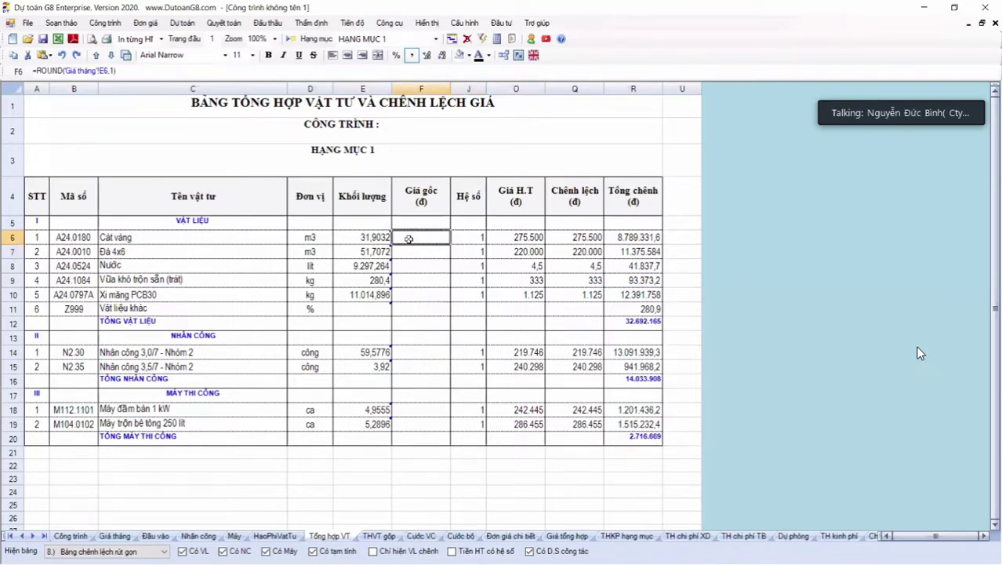
pyautogui.click(235, 285)
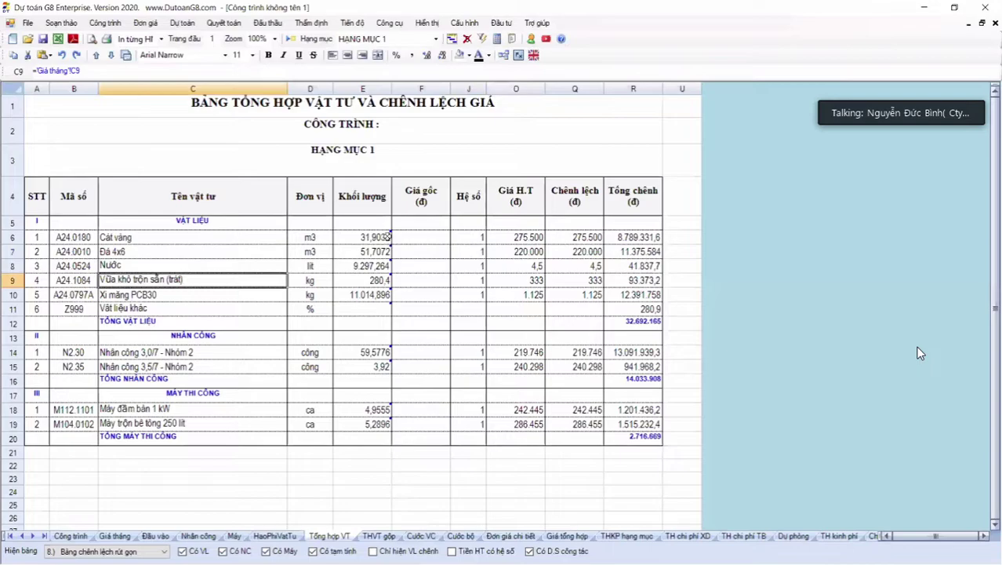
pyautogui.click(575, 309)
pyautogui.moveTo(393, 237)
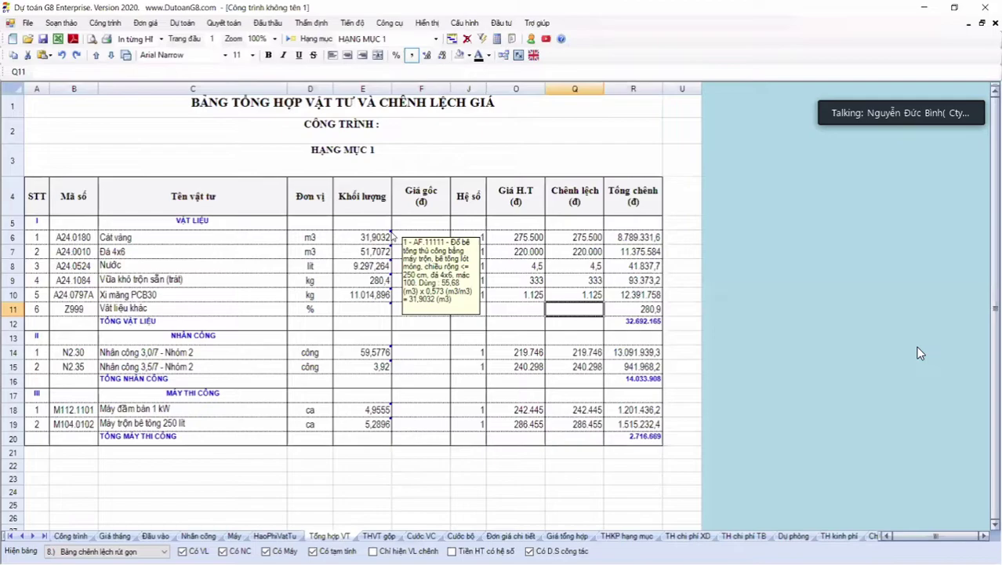
pyautogui.click(421, 252)
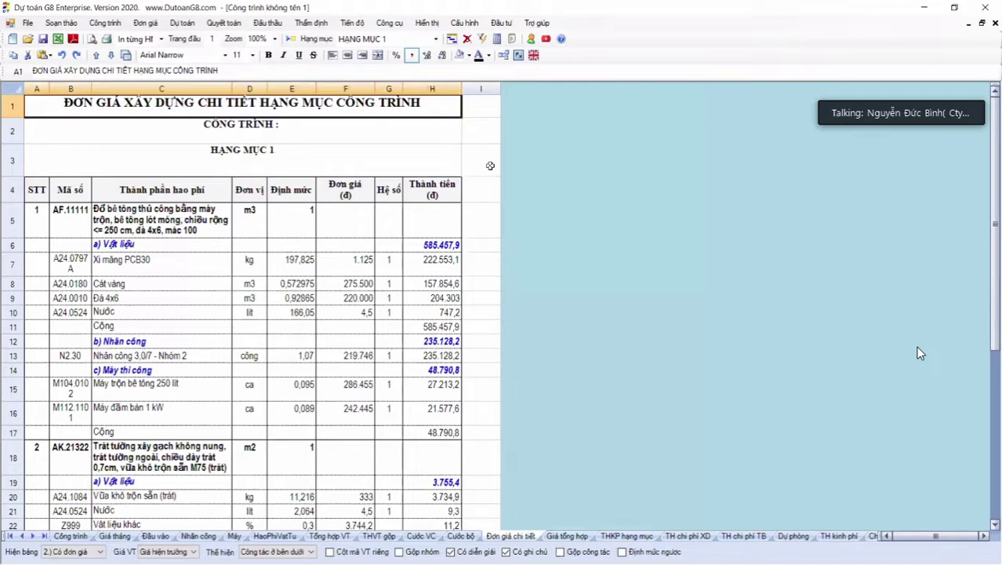
# Examine the Định mức values of AF.11111 in Đơn giá chi tiết, from Xi măng PCB30 through Máy đầm bàn 1 kW
pyautogui.click(490, 165)
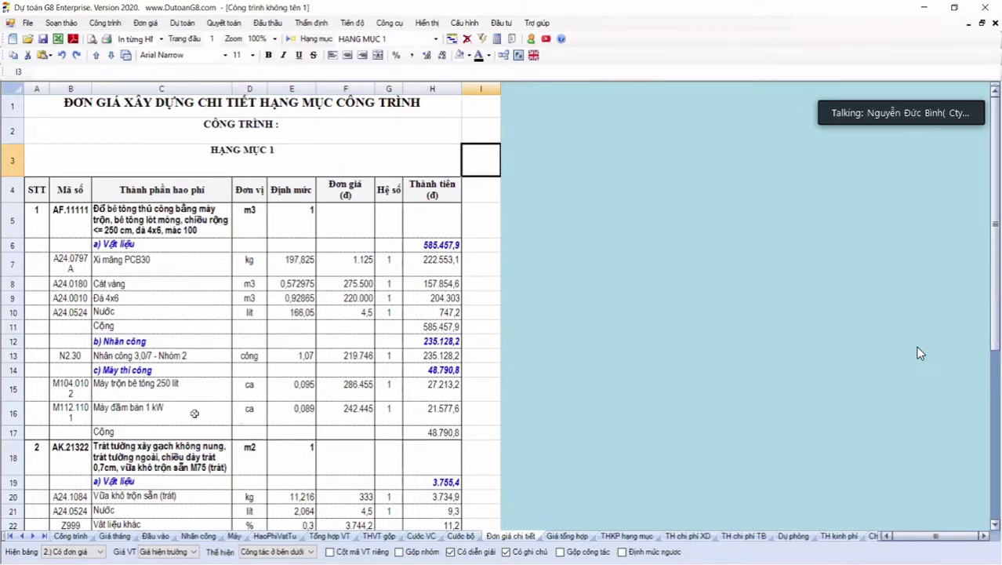
pyautogui.moveTo(292, 262); pyautogui.dragTo(292, 298)
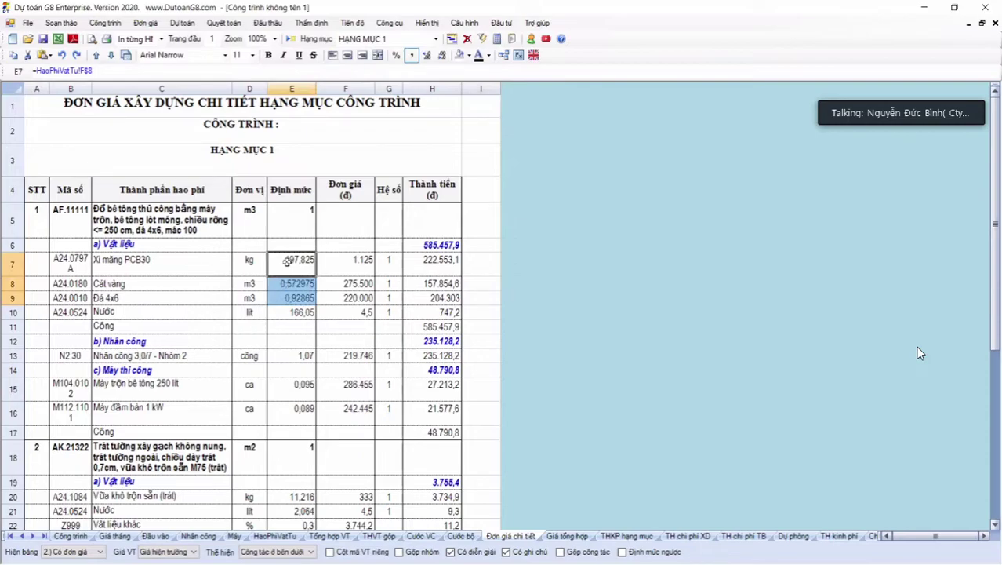
pyautogui.keyDown('shift'); pyautogui.click(292, 414); pyautogui.keyUp('shift')
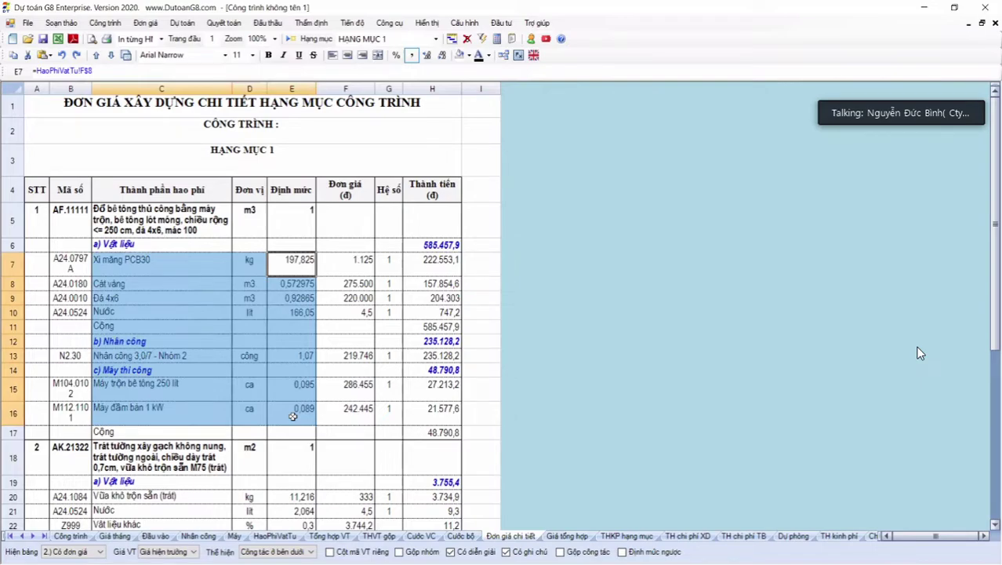
pyautogui.hotkey('shift', 'Right')
pyautogui.hotkey('shift', 'Right')
pyautogui.hotkey('shift', 'Up')
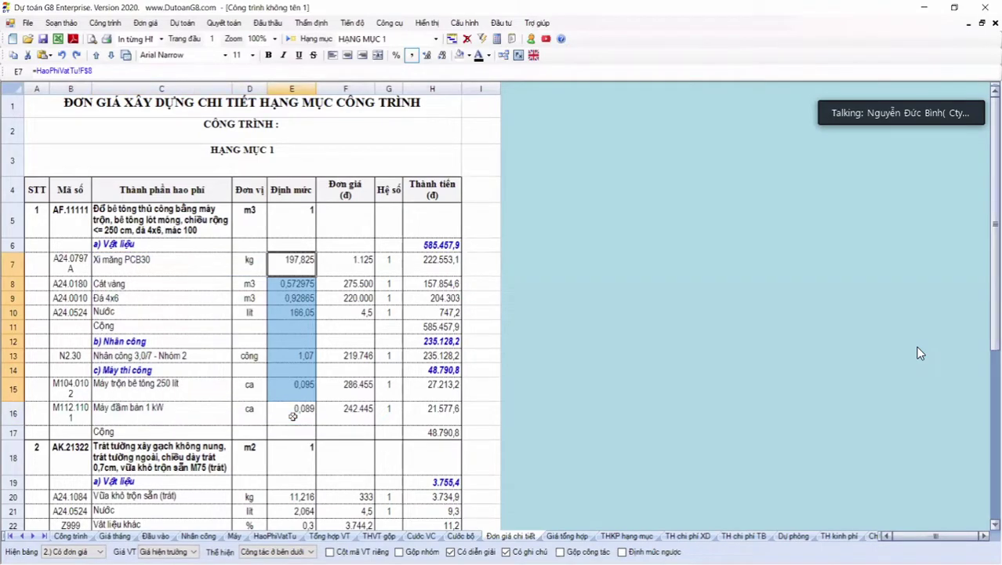
pyautogui.hotkey('shift', 'Down')
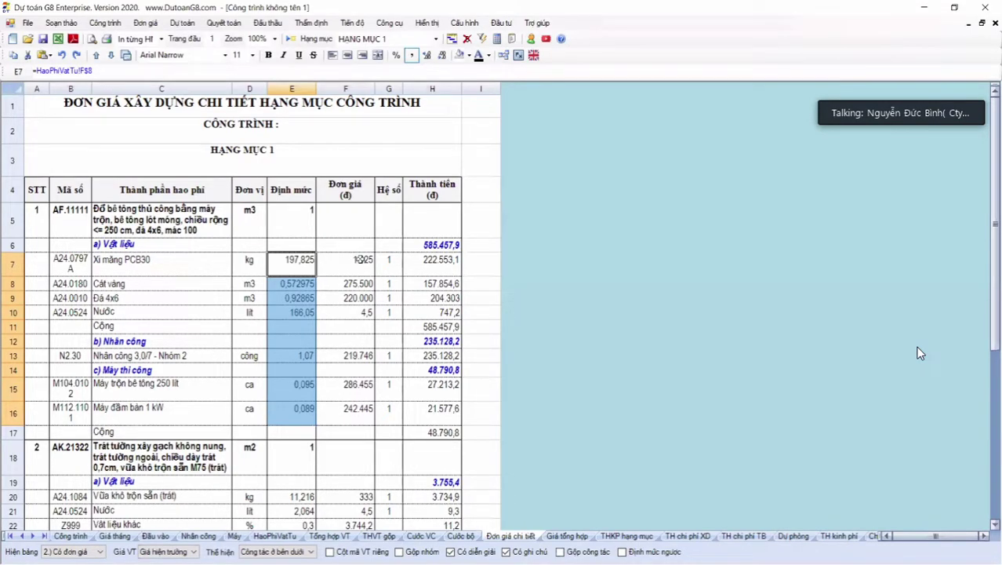
# Examine the Đơn giá values of AF.11111 from Xi măng PCB30 through Máy đầm bàn 1 kW, including the cement price formula
pyautogui.press('Right')
pyautogui.hotkey('shift', 'Down')
pyautogui.hotkey('shift', 'Down')
pyautogui.hotkey('shift', 'Down')
pyautogui.hotkey('shift', 'Down')
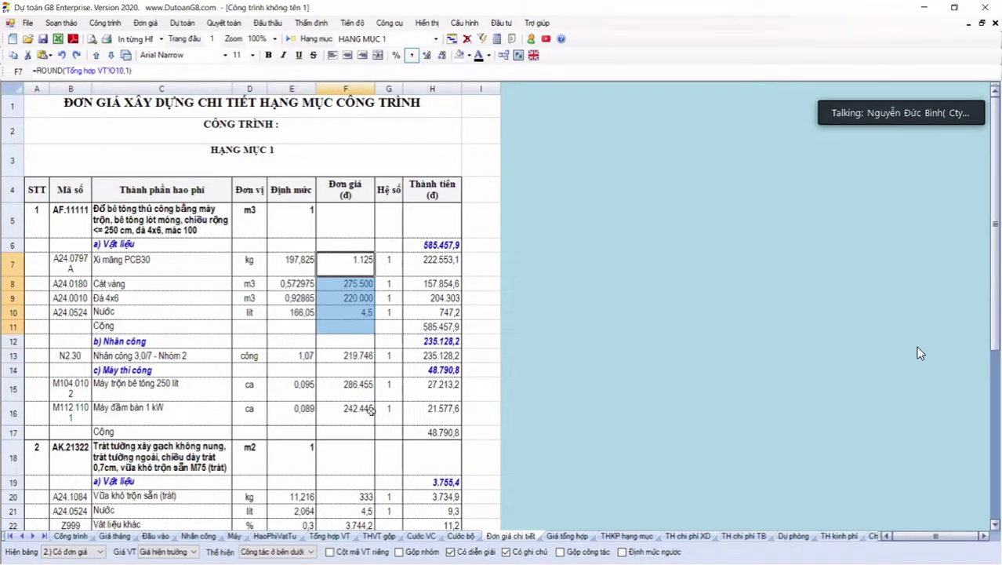
pyautogui.keyDown('shift'); pyautogui.click(371, 409); pyautogui.keyUp('shift')
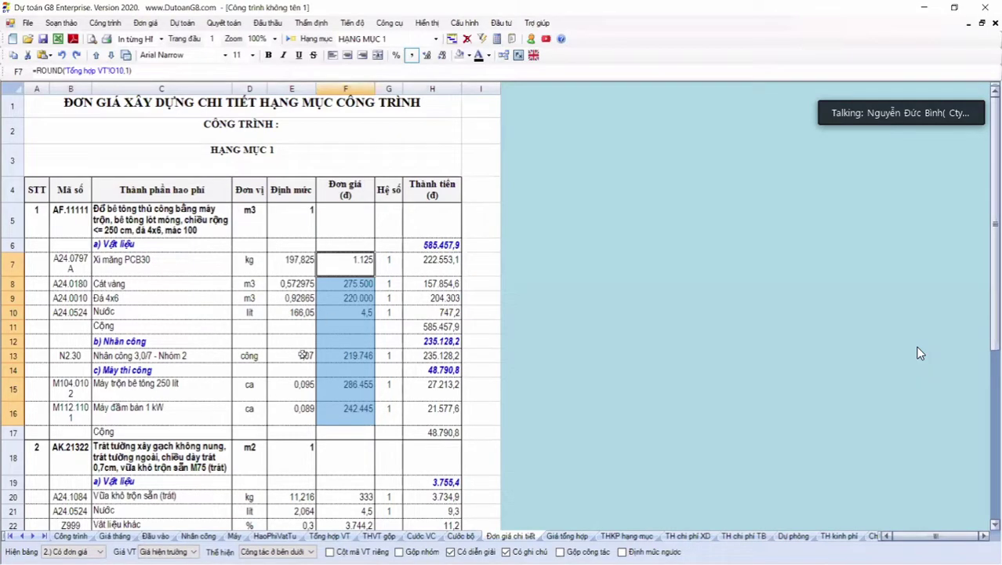
# Review the Thành tiền subtotals of AF.11111 for Vật liệu, Nhân công and Máy thi công
pyautogui.click(432, 245)
pyautogui.click(416, 345)
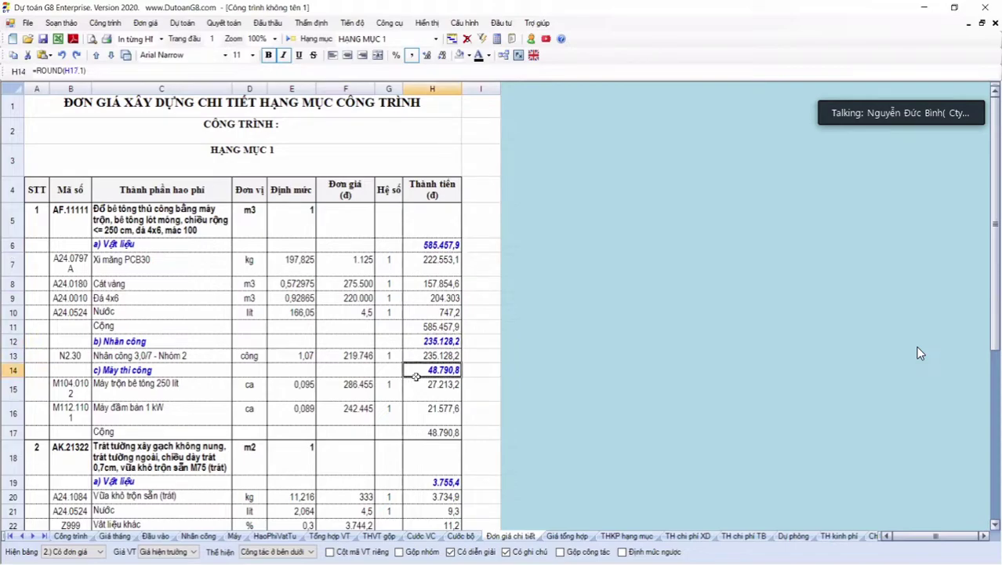
pyautogui.moveTo(432, 242); pyautogui.dragTo(427, 355)
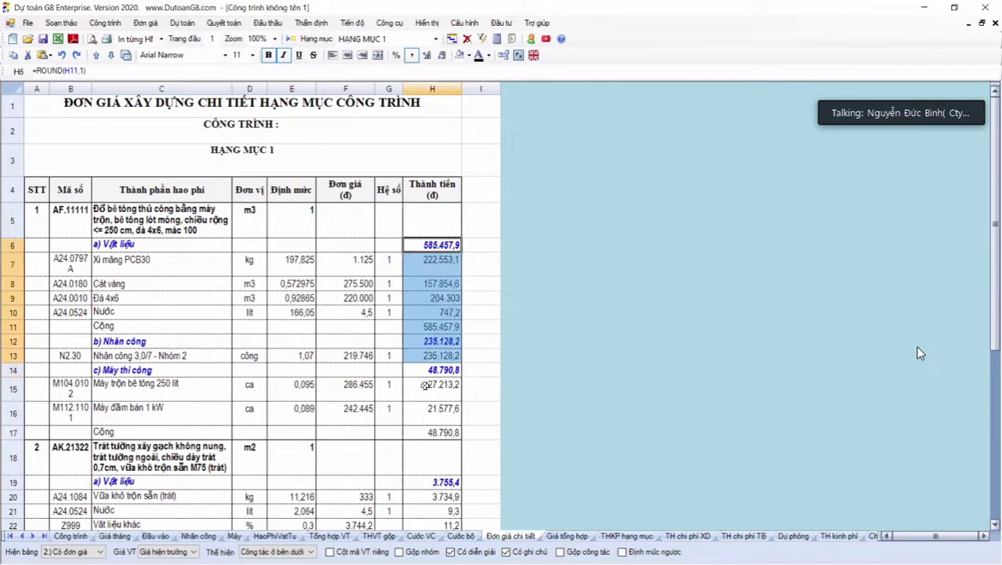
pyautogui.hotkey('shift', 'Down')
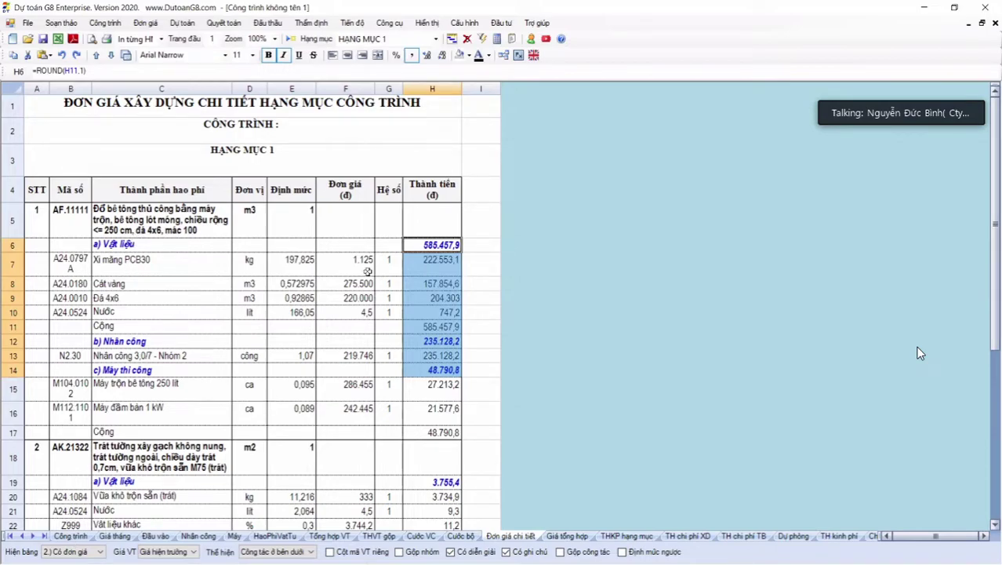
pyautogui.press('Down')
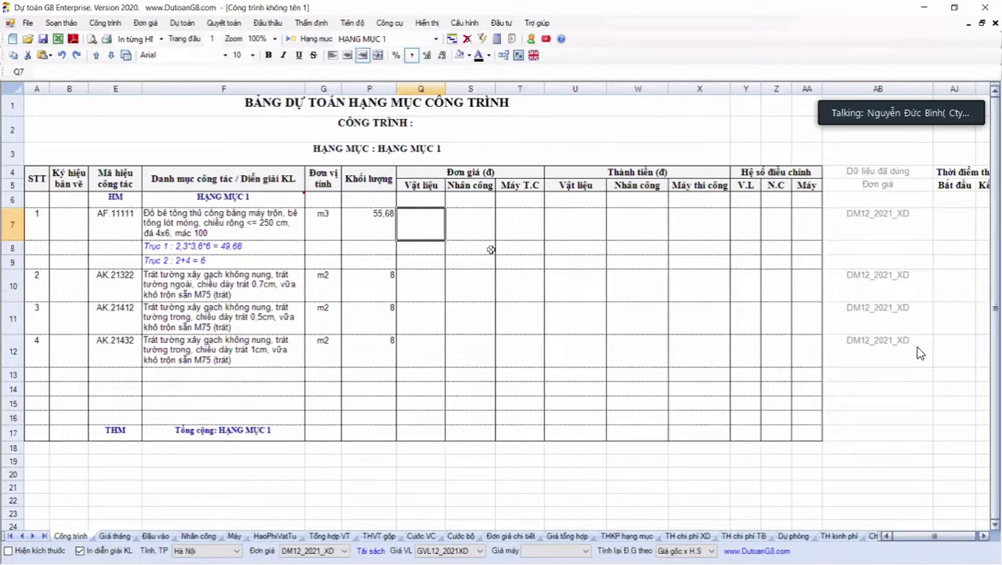
# Inspect the Vật liệu, Nhân công and Máy T.C unit price cells of AF.11111 in the Công trình table
pyautogui.hotkey('shift', 'Right')
pyautogui.hotkey('shift', 'Right')
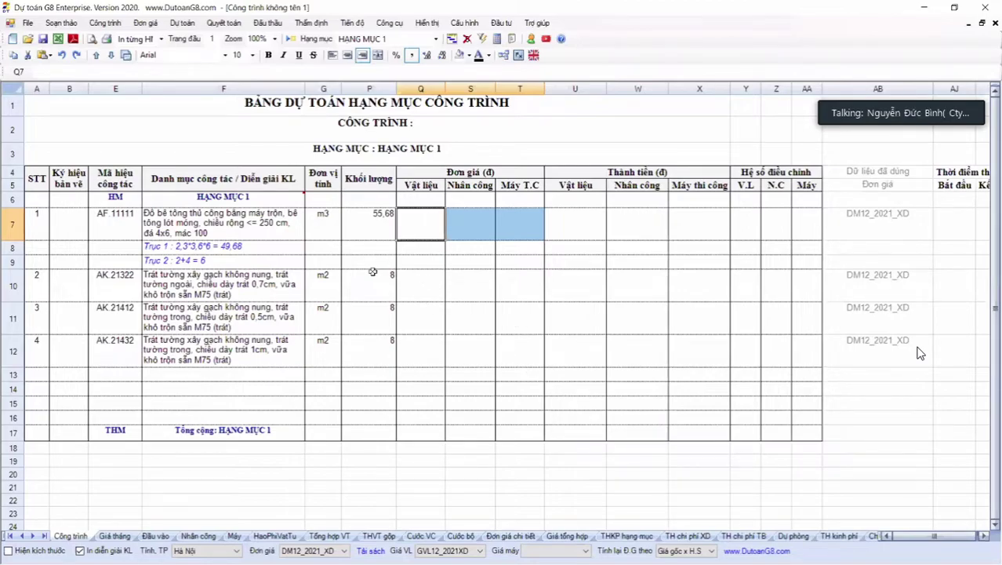
pyautogui.doubleClick(376, 227)
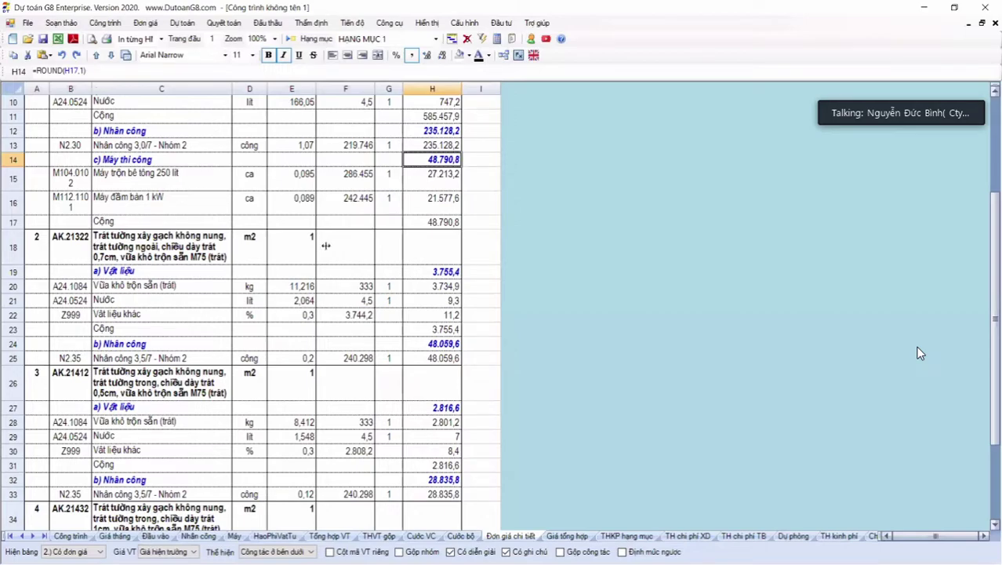
# Compare the AF.11111 unit prices in Giá tổng hợp with their source subtotals in Đơn giá chi tiết
pyautogui.hotkey('ctrl', 'pagedown')
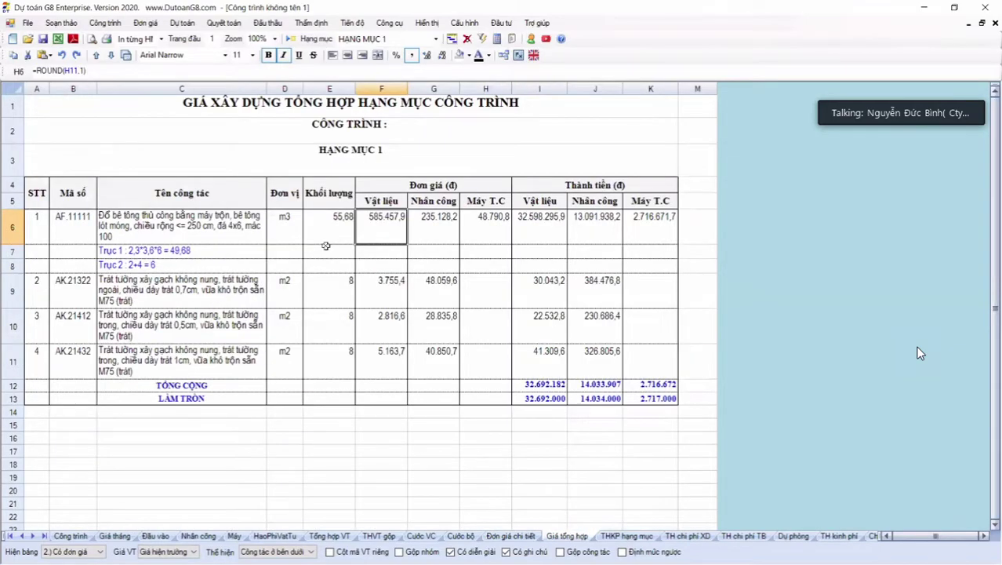
pyautogui.hotkey('ctrl', 'pageup')
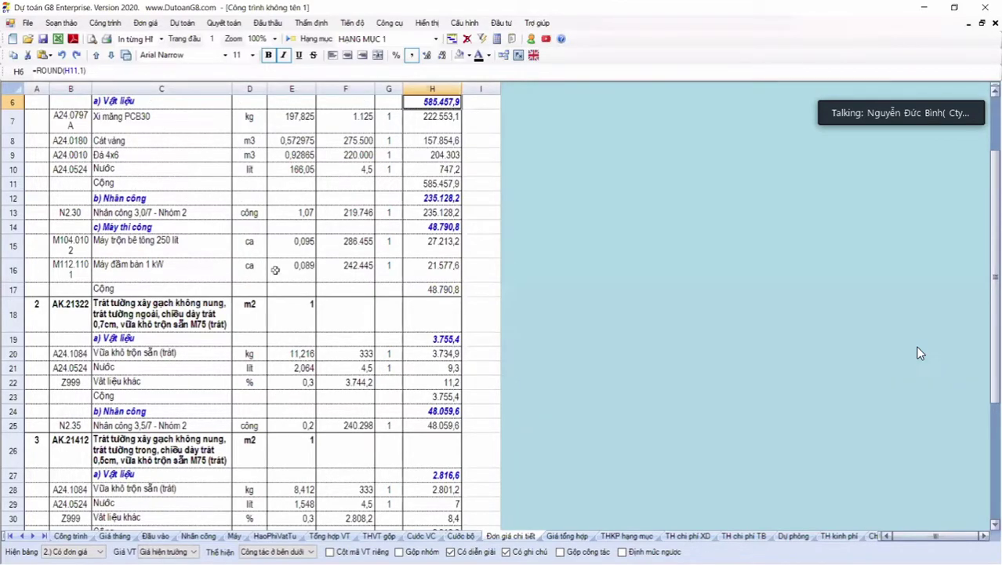
pyautogui.hotkey('ctrl', 'pagedown')
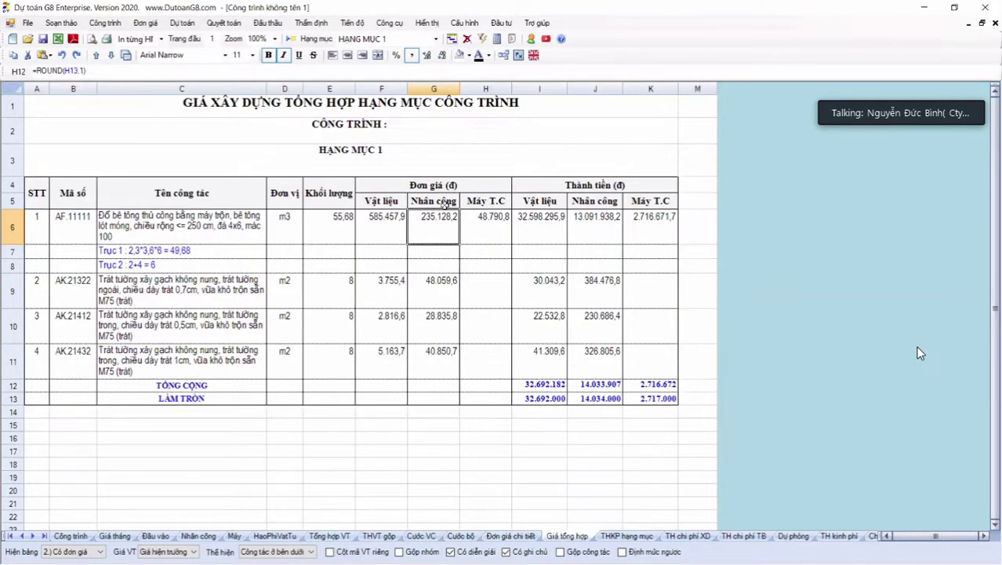
pyautogui.hotkey('ctrl', 'pageup')
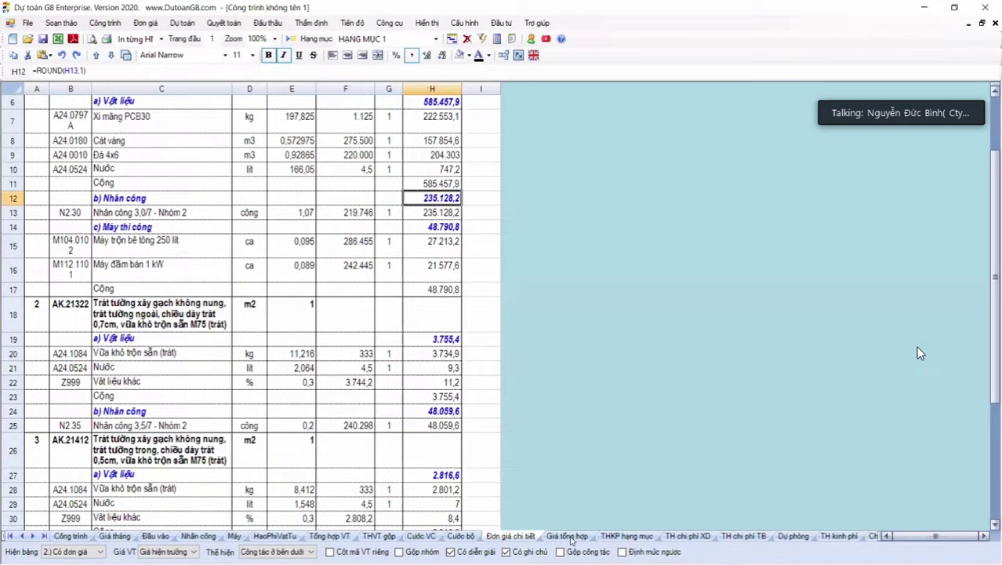
pyautogui.press('Down')
pyautogui.press('Down')
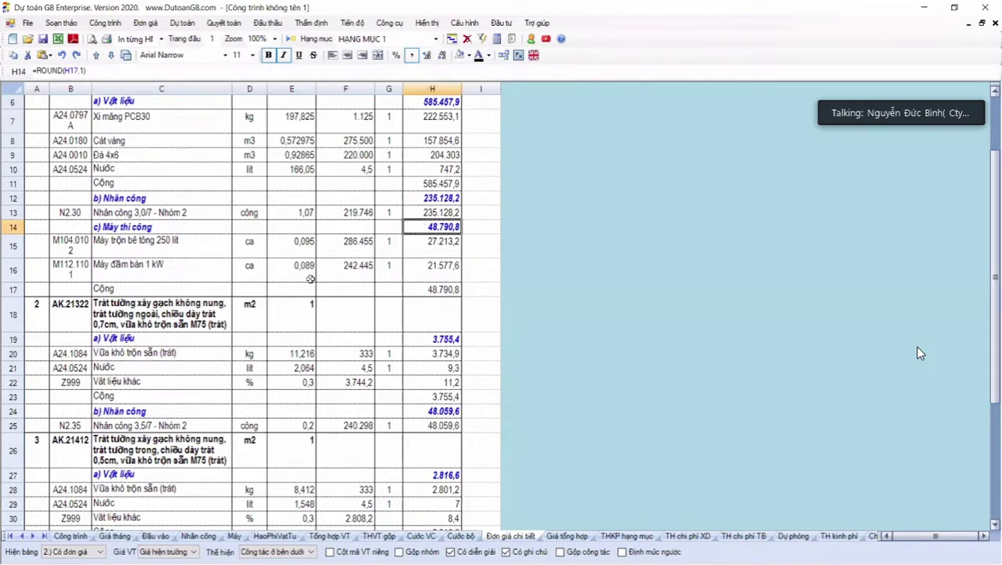
# Review all work items in Giá tổng hợp and check the formula behind the Vật liệu amount of AK.21412
pyautogui.hotkey('ctrl', 'pagedown')
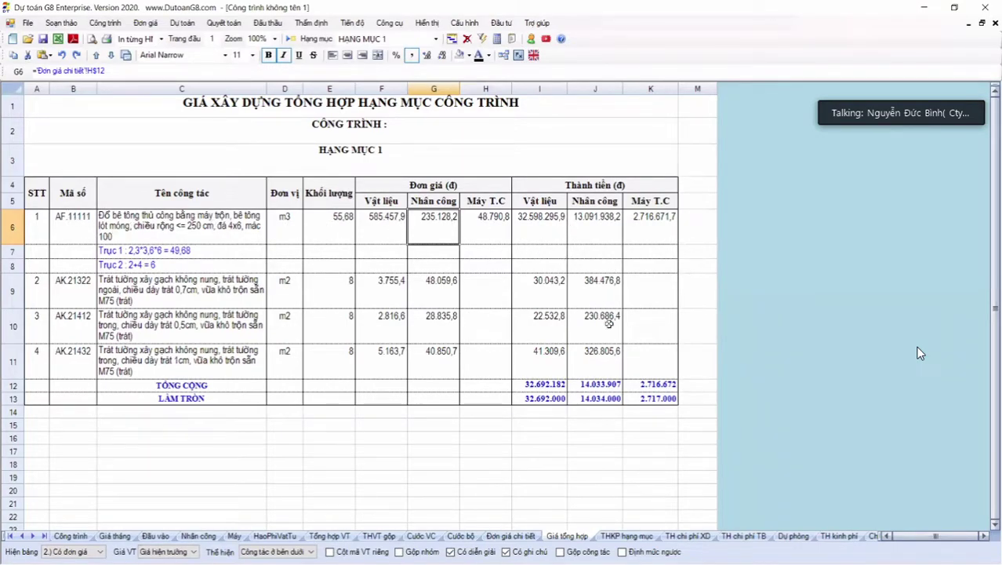
pyautogui.keyDown('shift'); pyautogui.click(636, 360); pyautogui.keyUp('shift')
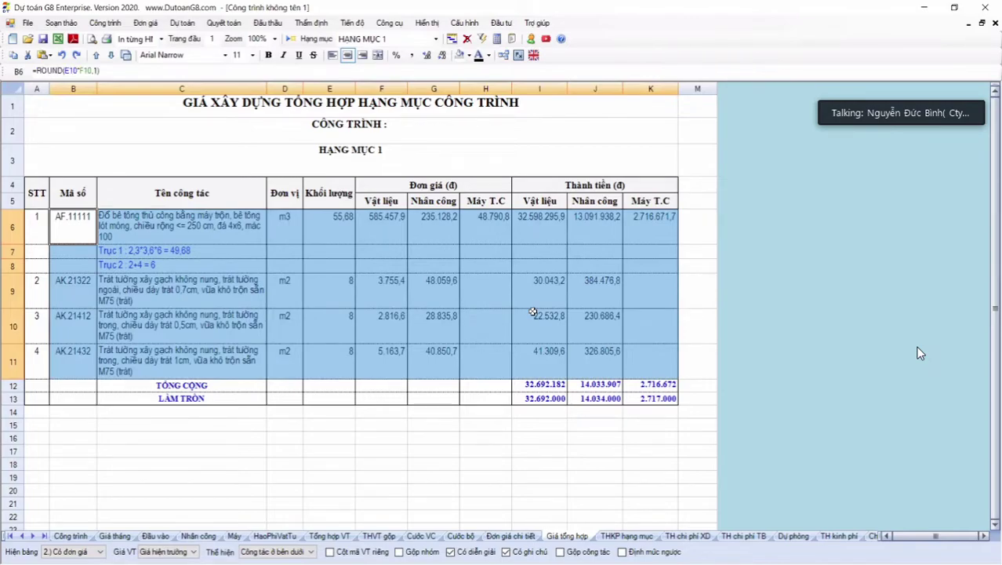
pyautogui.click(533, 312)
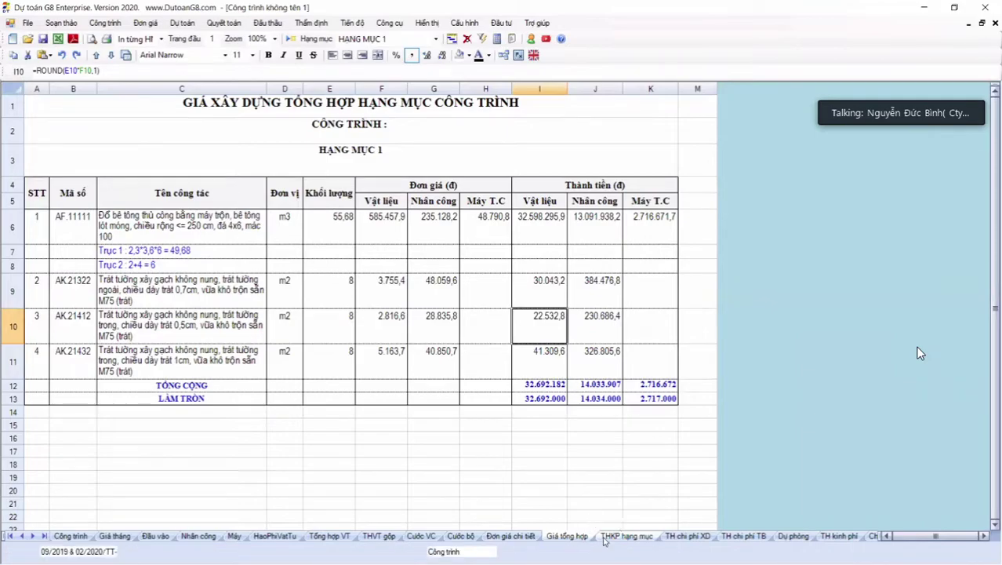
# Examine the Chi phí trực tiếp section of THKP hạng mục, covering the Vật liệu, Nhân công and Máy thi công costs
pyautogui.click(623, 537)
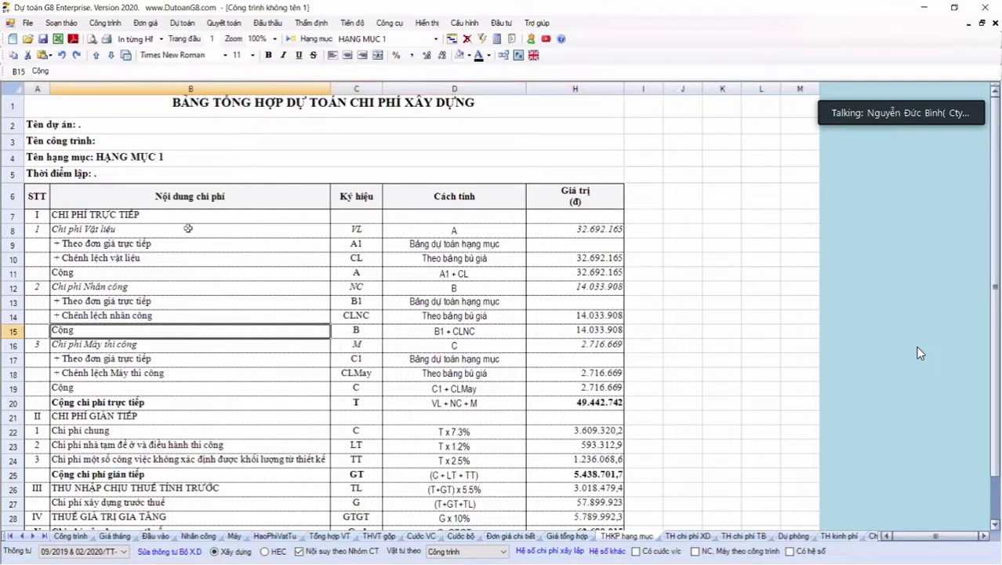
pyautogui.click(433, 113)
pyautogui.scroll(-1, 331, 227)
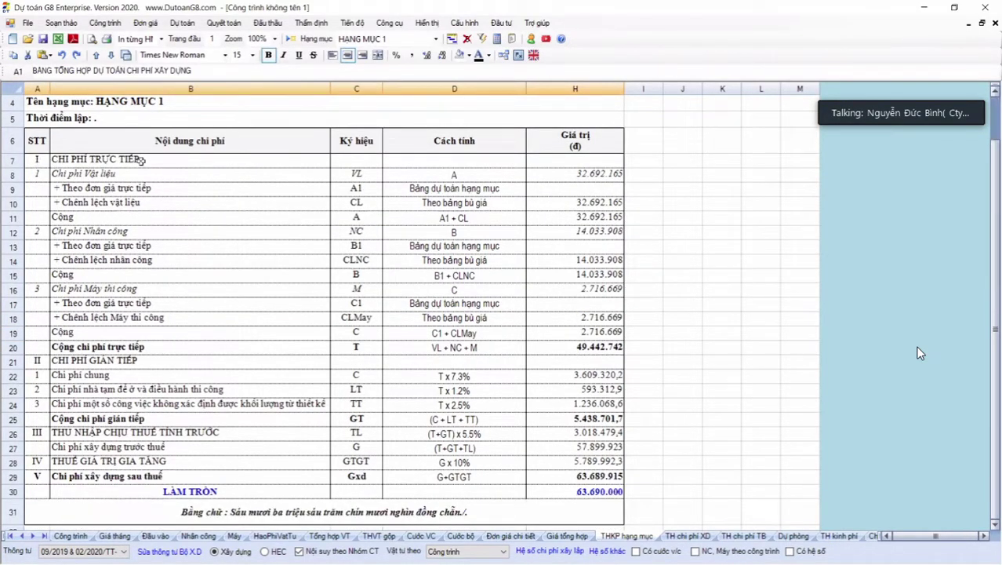
pyautogui.click(36, 188)
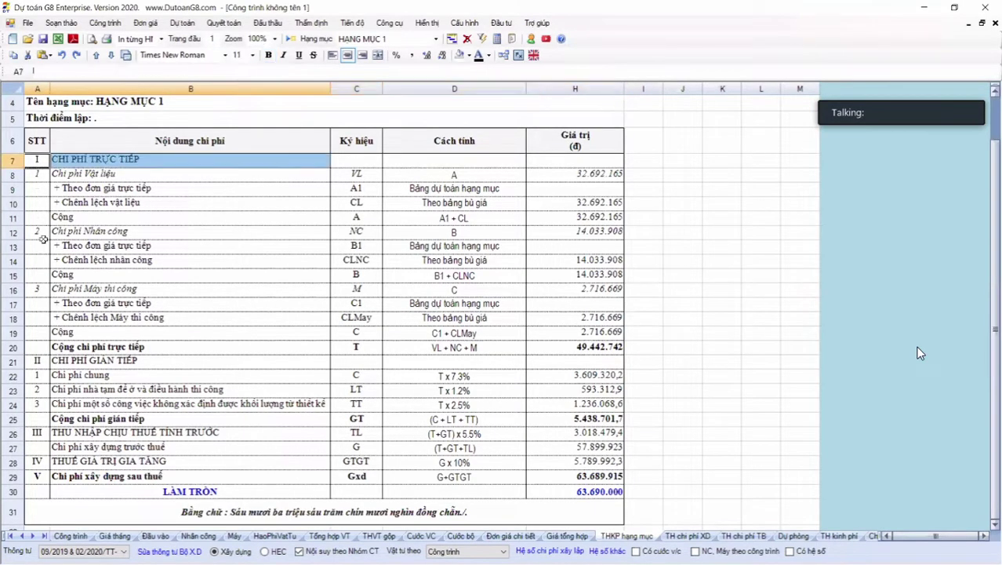
pyautogui.click(66, 294)
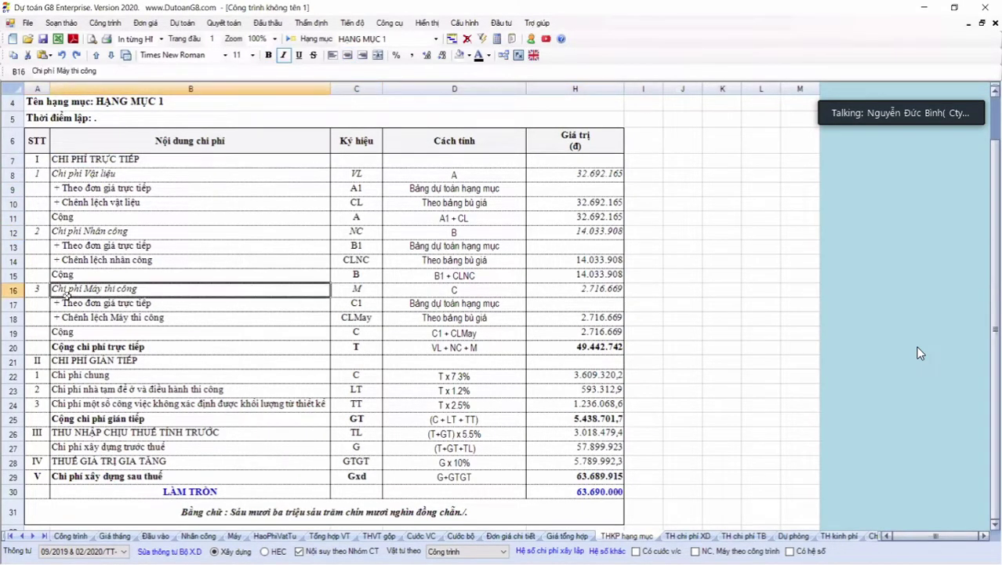
pyautogui.moveTo(58, 178); pyautogui.dragTo(78, 283)
pyautogui.click(83, 161)
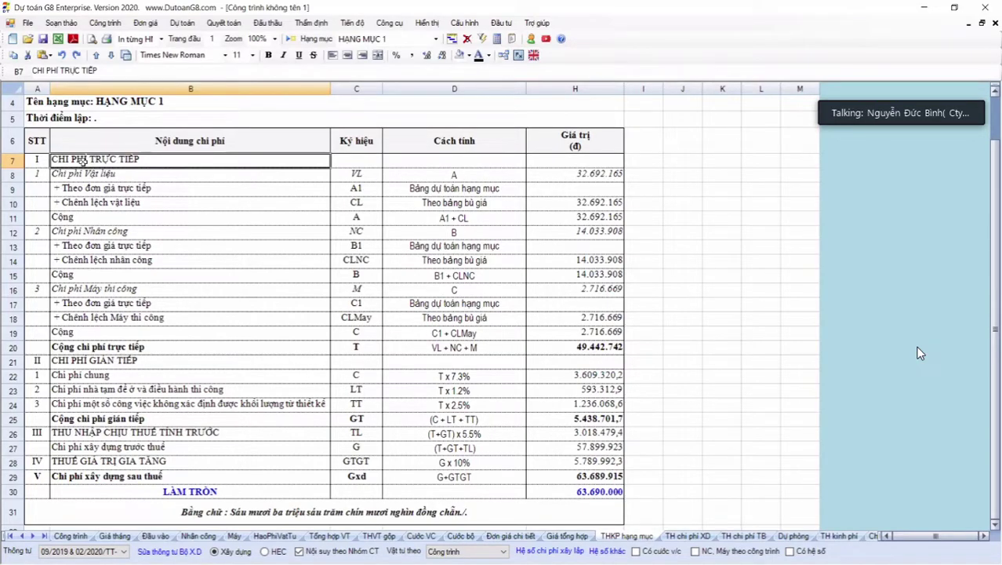
# Set Vật tư theo to Giá tổng hợp in the cost summary and trace the A1 value to its source total
pyautogui.click(502, 551)
pyautogui.click(463, 541)
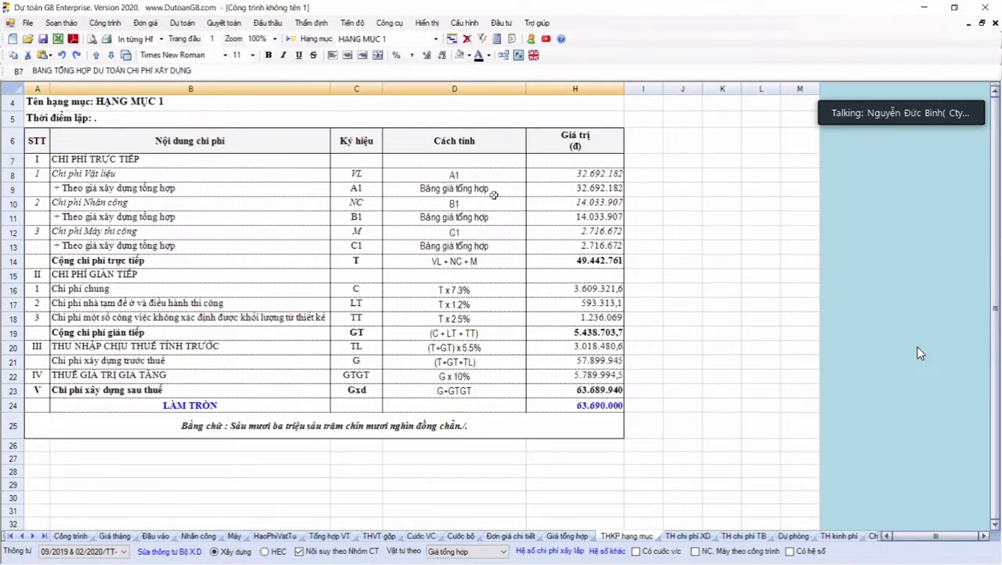
pyautogui.click(494, 194)
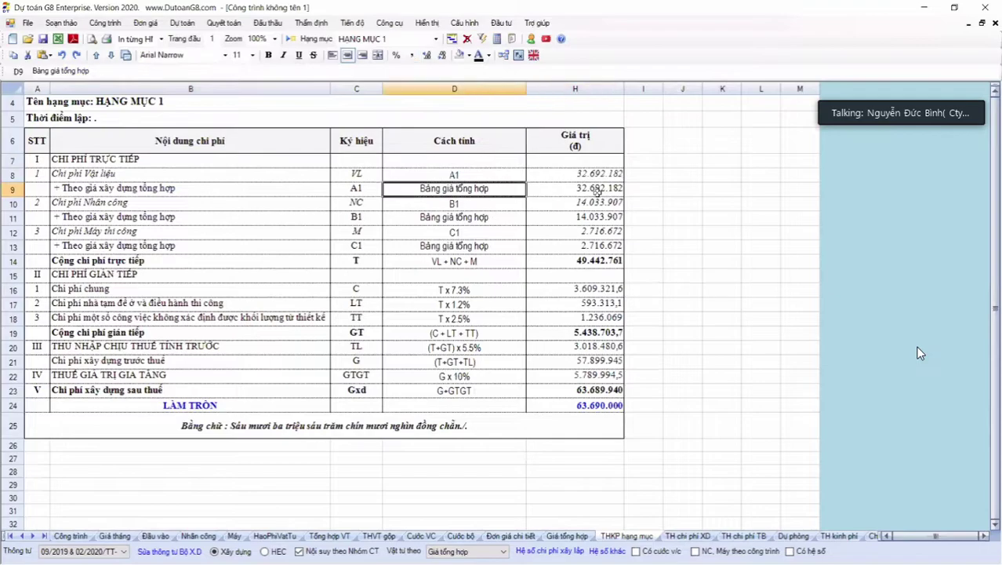
pyautogui.click(598, 191)
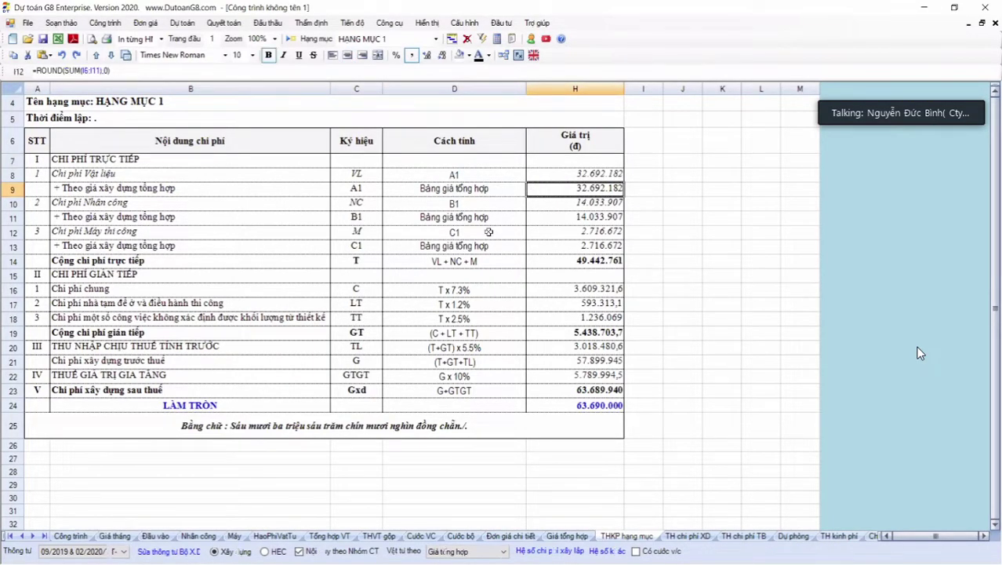
pyautogui.hotkey('ctrl', '[')
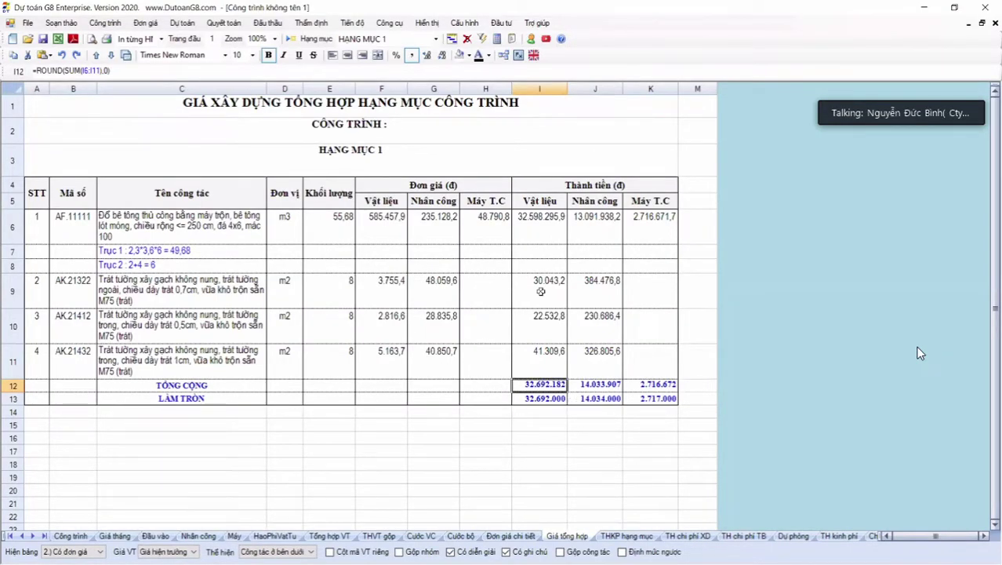
# Examine the material, labour and machine amounts in the Thành tiền columns and the TỔNG CỘNG row
pyautogui.click(538, 222)
pyautogui.moveTo(541, 289); pyautogui.dragTo(541, 359)
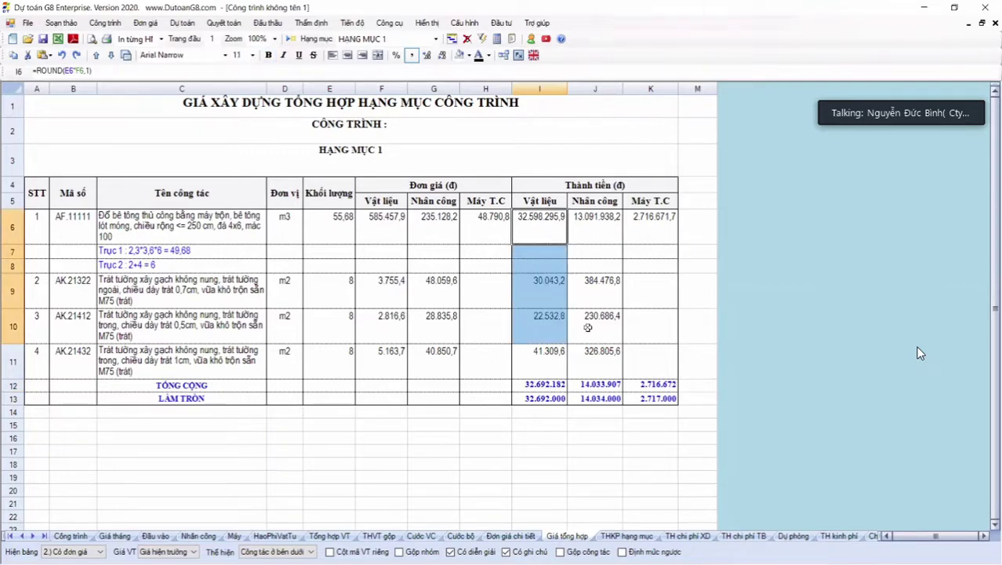
pyautogui.click(595, 228)
pyautogui.hotkey('shift', 'Down')
pyautogui.hotkey('shift', 'Down')
pyautogui.hotkey('shift', 'Down')
pyautogui.hotkey('shift', 'Down')
pyautogui.press('Tab')
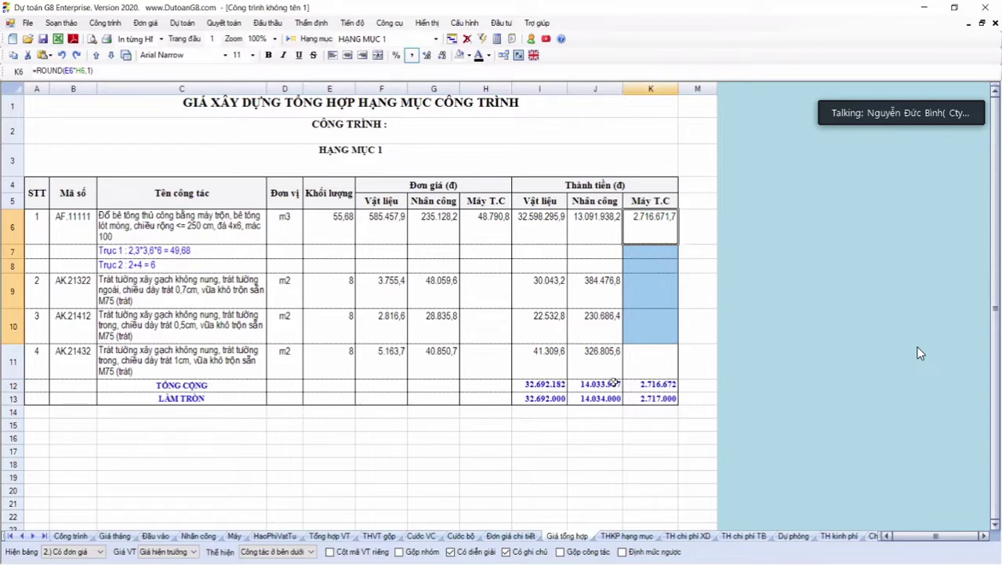
pyautogui.click(650, 384)
# On the THKP hạng mục sheet, check the direct cost values and set the calculation circular to 11/2021/TT-BXD
pyautogui.click(648, 537)
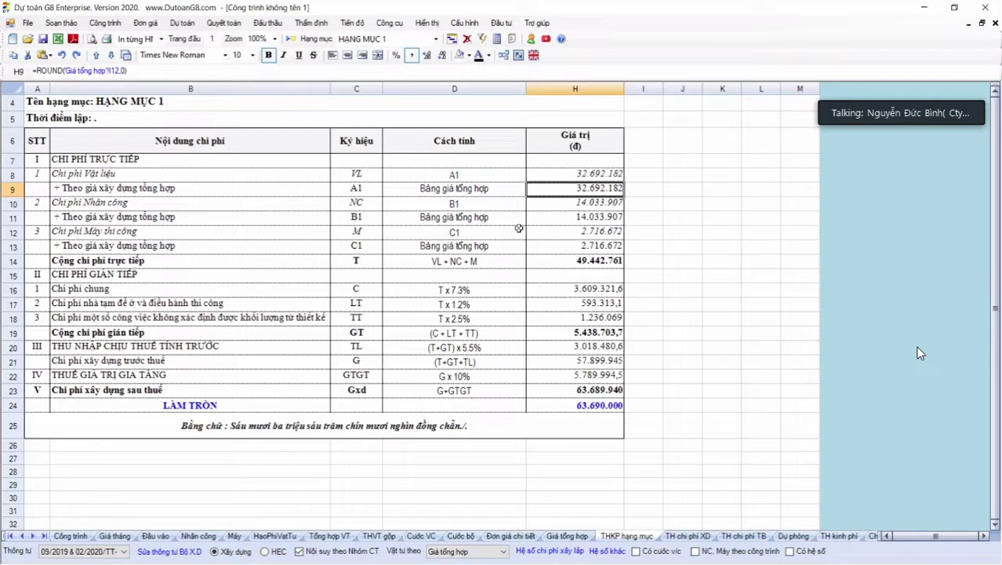
pyautogui.moveTo(557, 174); pyautogui.dragTo(567, 226)
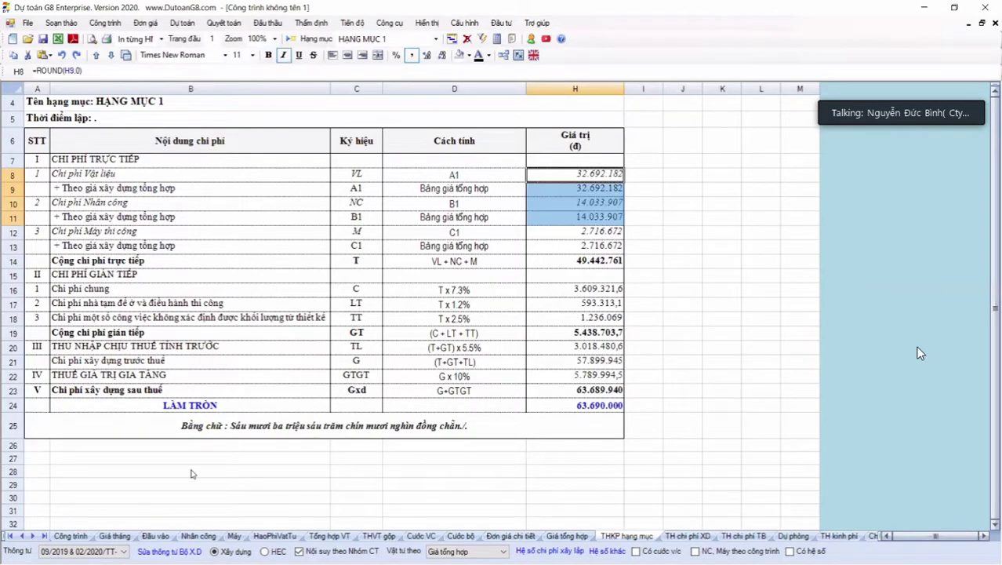
pyautogui.click(116, 551)
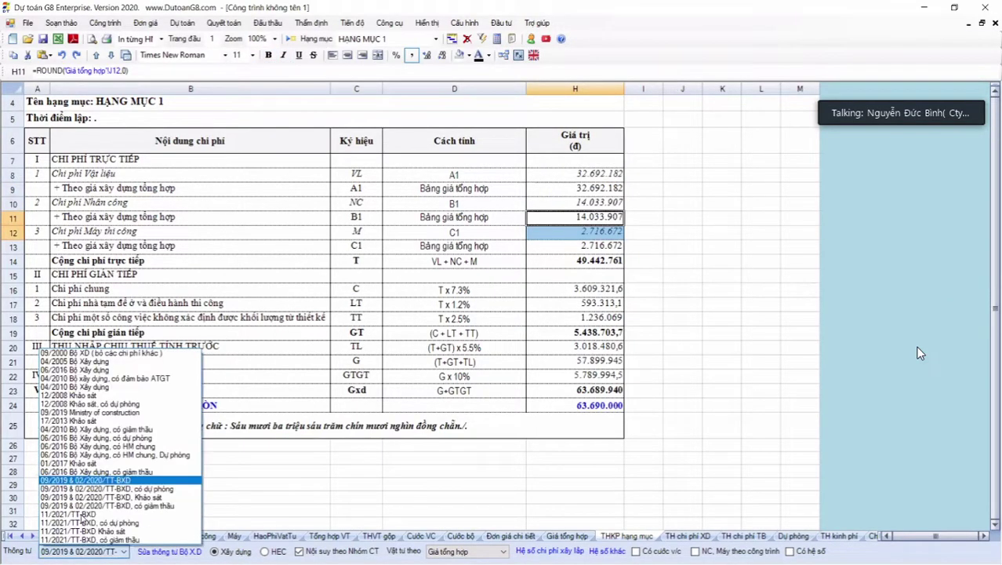
pyautogui.press('Down')
pyautogui.press('Down')
pyautogui.press('Down')
pyautogui.press('Down')
pyautogui.press('Down')
pyautogui.press('Down')
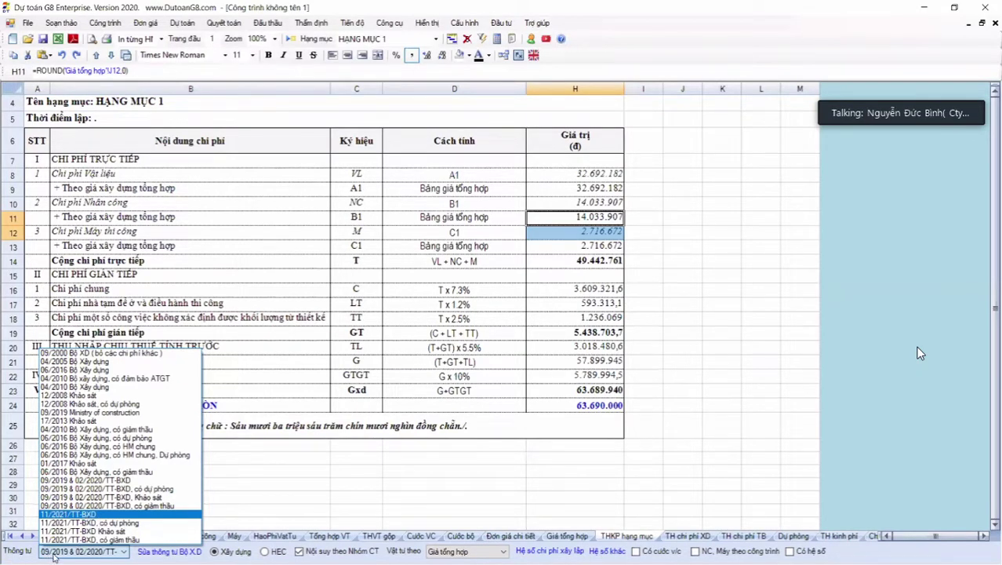
pyautogui.click(63, 515)
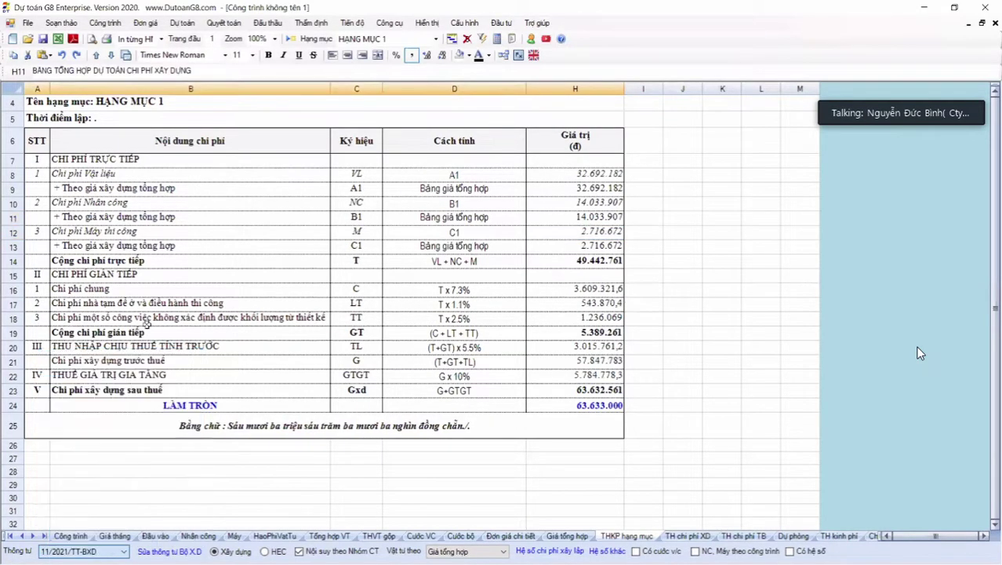
# Review the cost items and calculation formulas in the BẢNG TỔNG HỢP DỰ TOÁN CHI PHÍ XÂY DỰNG table
pyautogui.click(159, 318)
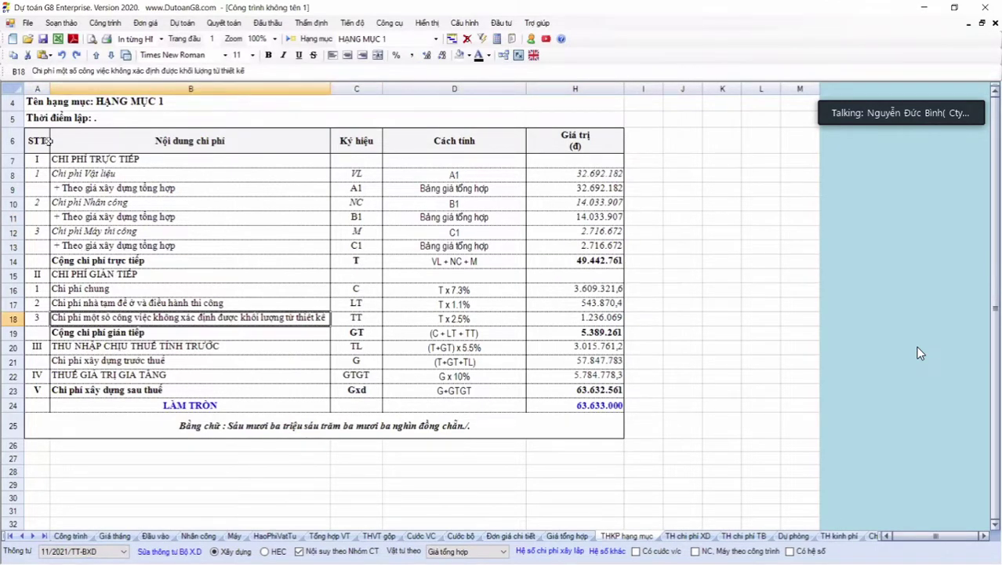
pyautogui.moveTo(36, 141); pyautogui.dragTo(357, 202)
pyautogui.moveTo(587, 413); pyautogui.dragTo(587, 416)
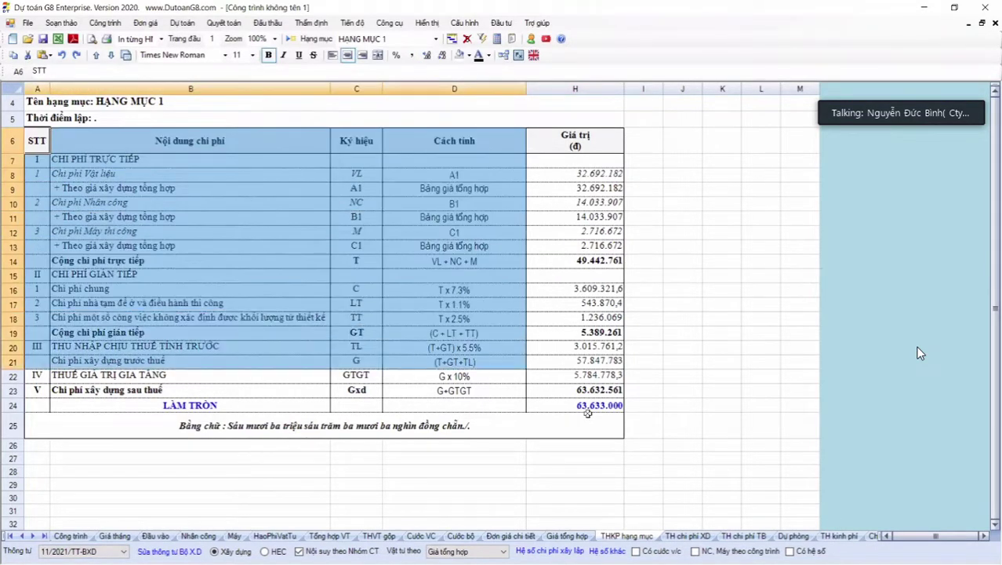
pyautogui.click(400, 318)
pyautogui.scroll(1, 401, 321)
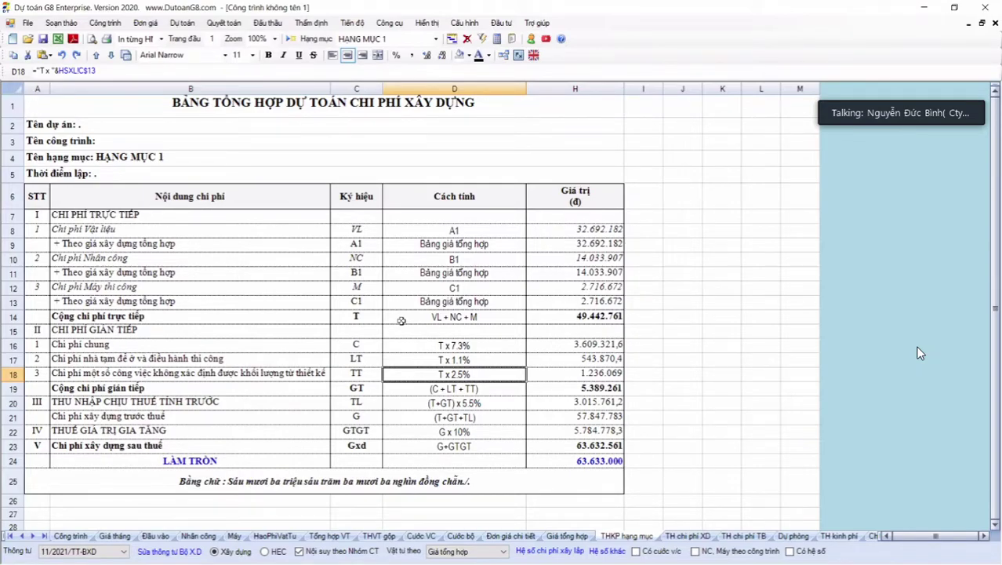
pyautogui.moveTo(454, 272); pyautogui.dragTo(462, 314)
pyautogui.click(477, 314)
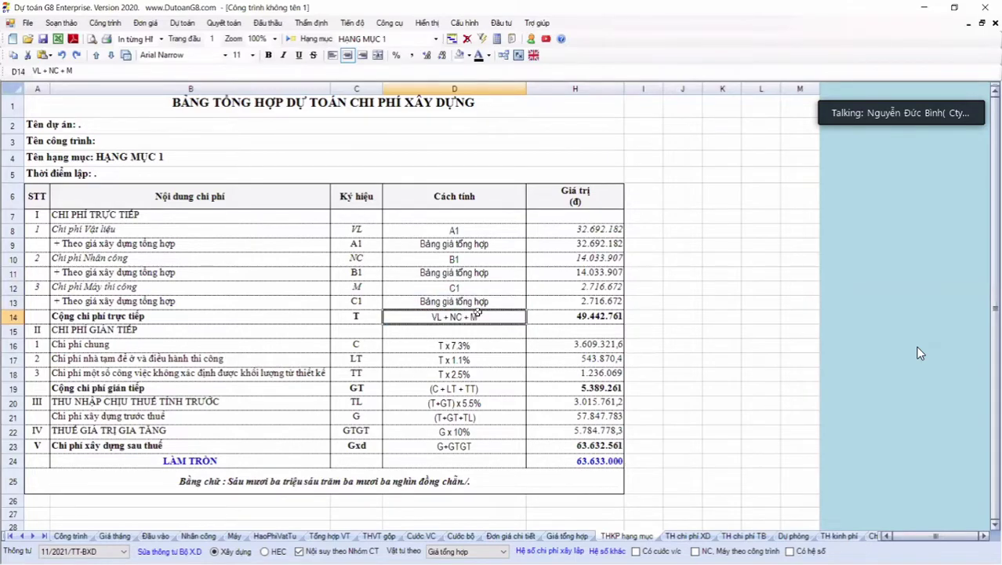
# In the construction cost coefficients (Hệ số chi phí xây lắp), choose the general cost rate Công trình Dân dụng = 7,3% and apply the coefficients
pyautogui.click(106, 23)
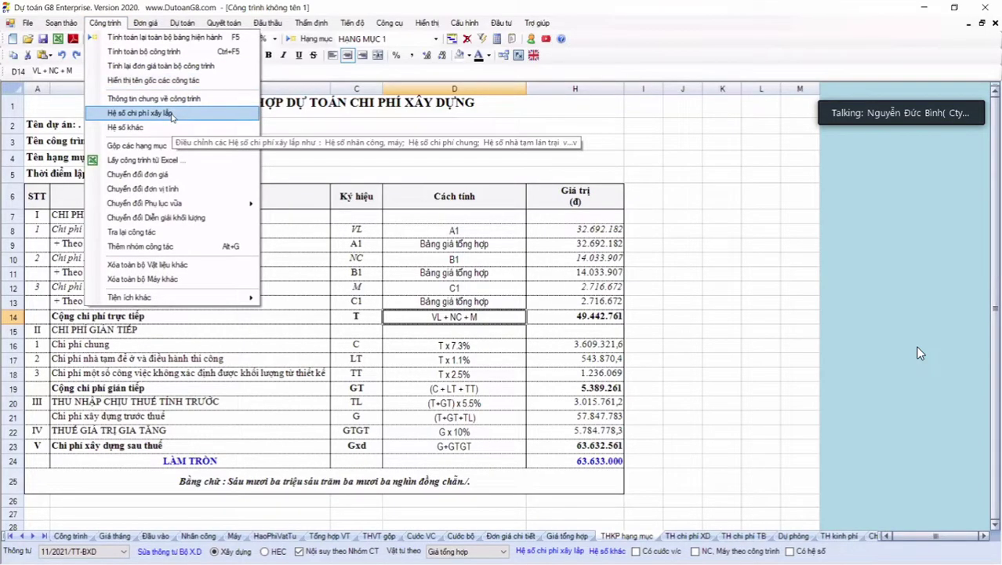
pyautogui.click(539, 242)
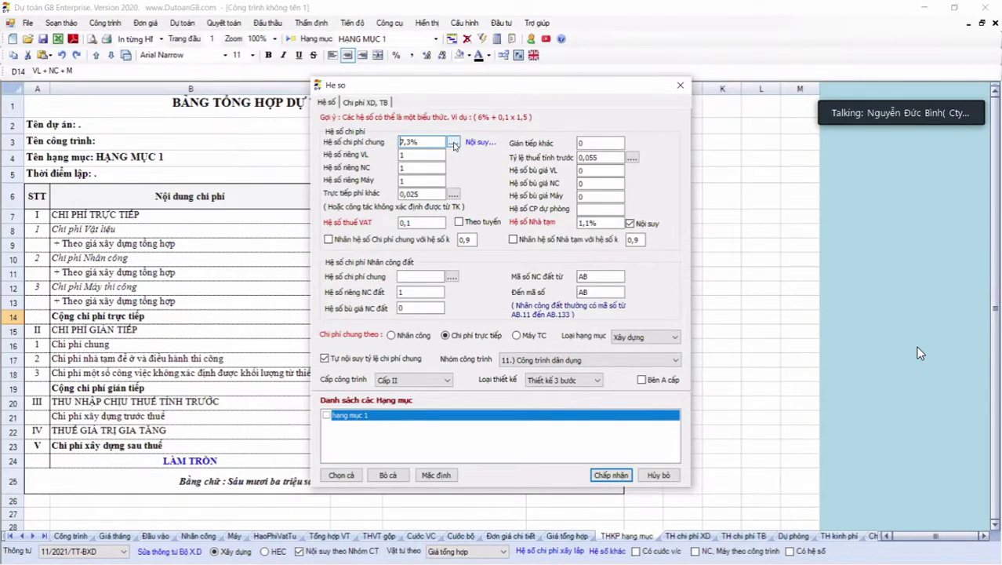
pyautogui.click(454, 146)
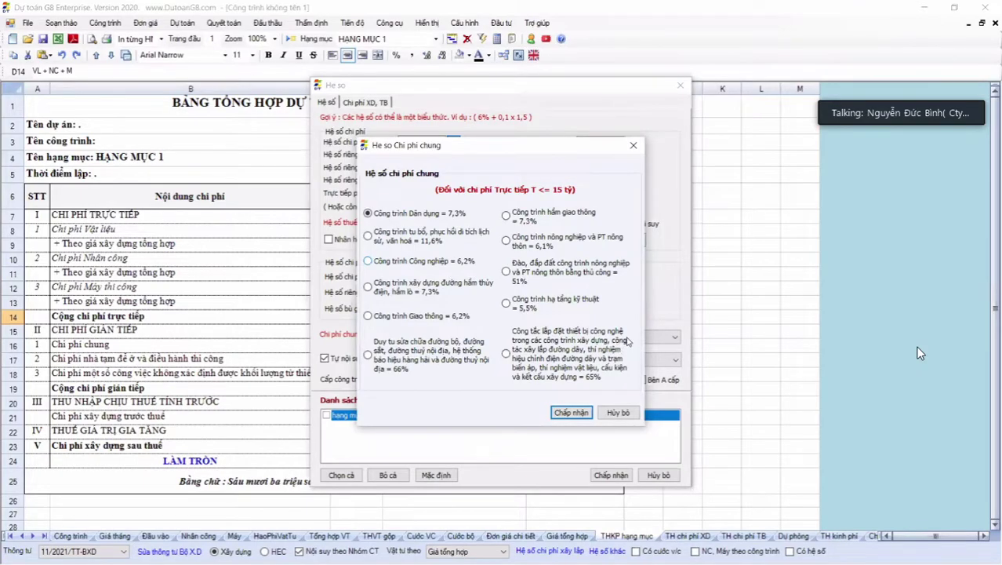
pyautogui.press('Return')
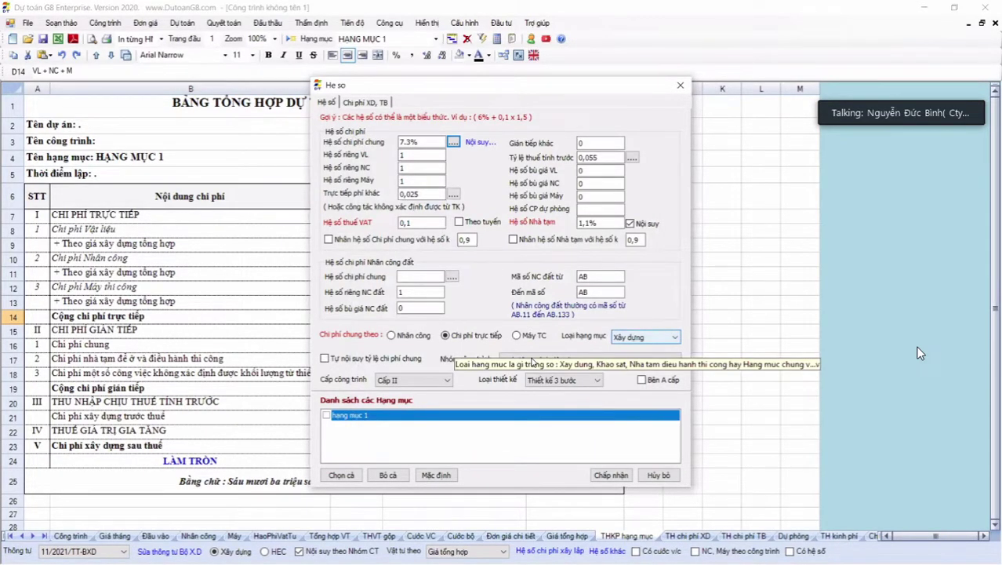
pyautogui.click(532, 359)
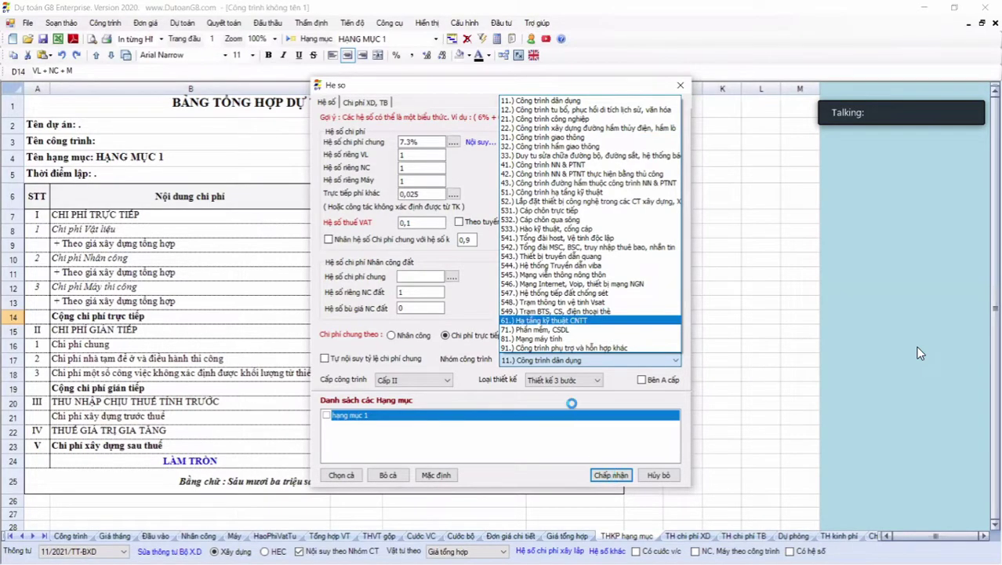
pyautogui.press('2')
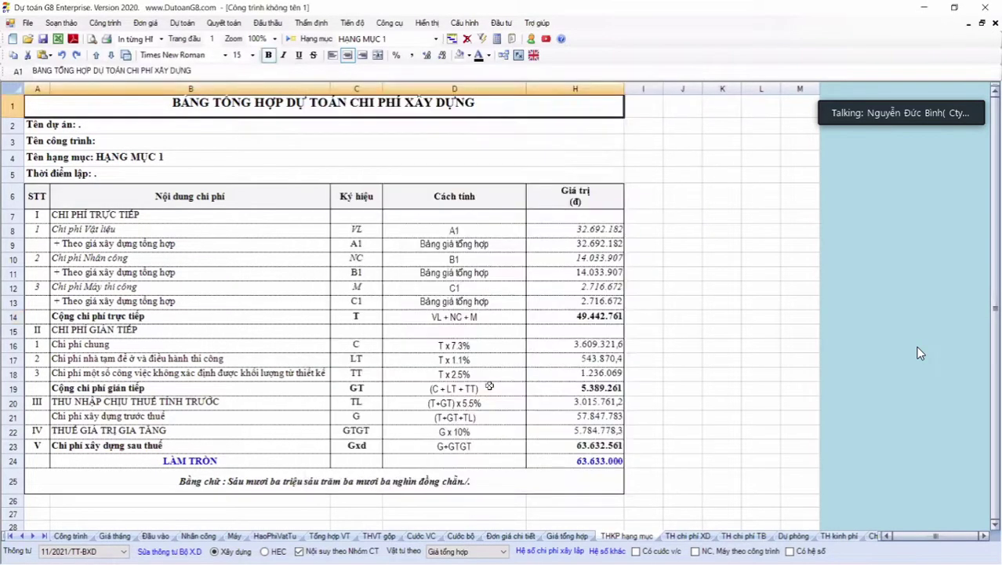
pyautogui.click(489, 386)
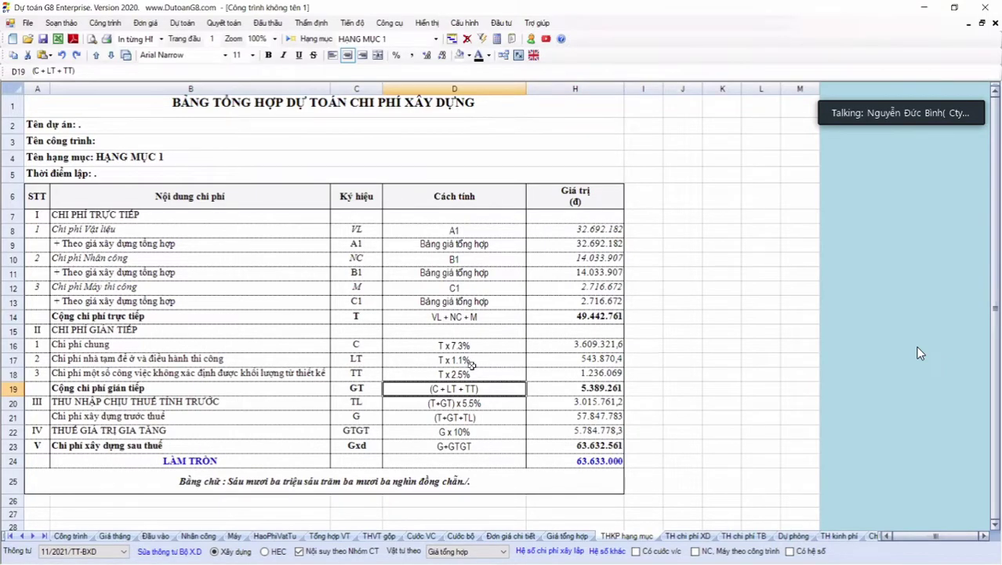
# On the TH chi phí XD sheet, examine the pre-tax cost, VAT and after-tax cost formulas
pyautogui.click(688, 536)
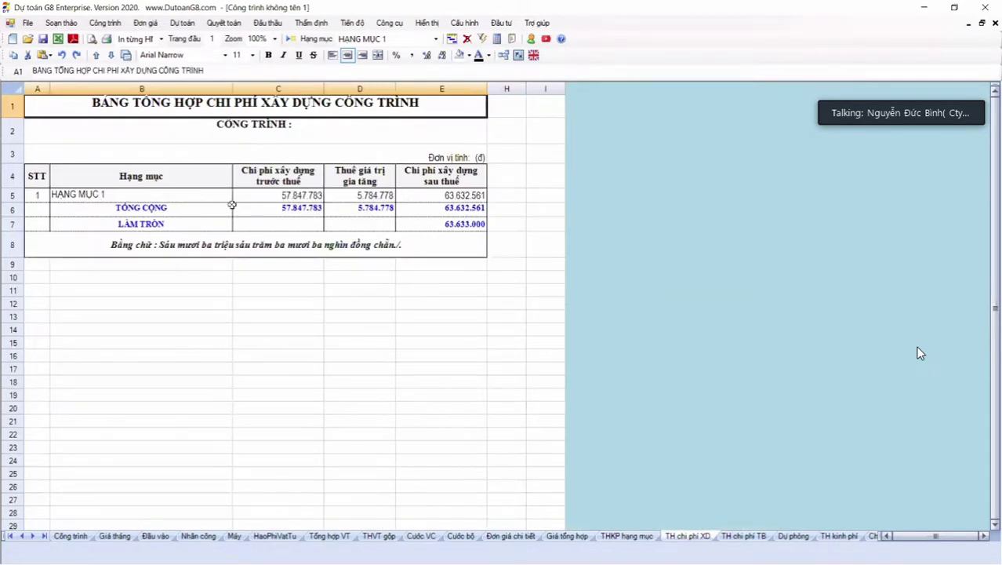
pyautogui.click(229, 199)
pyautogui.click(255, 207)
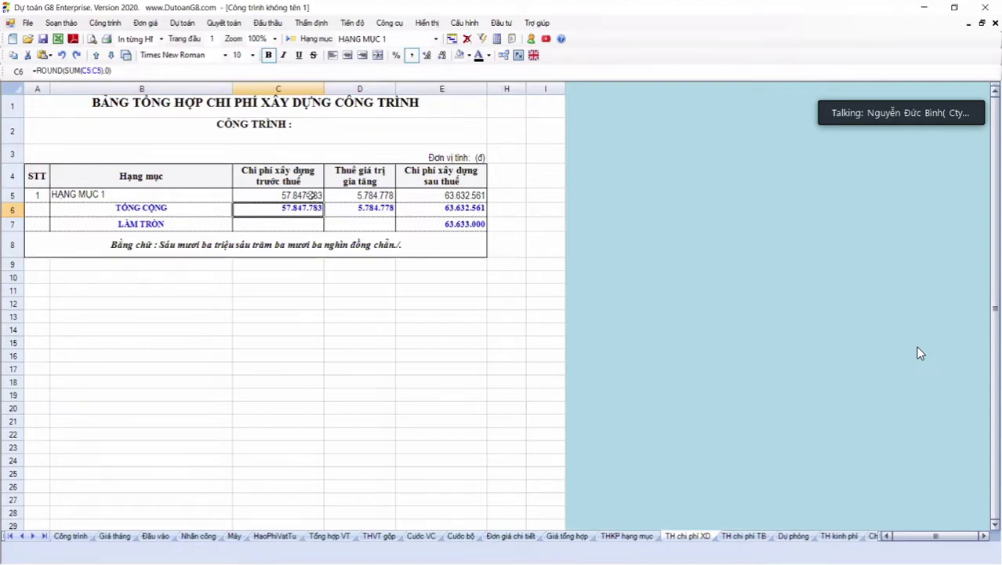
pyautogui.click(311, 196)
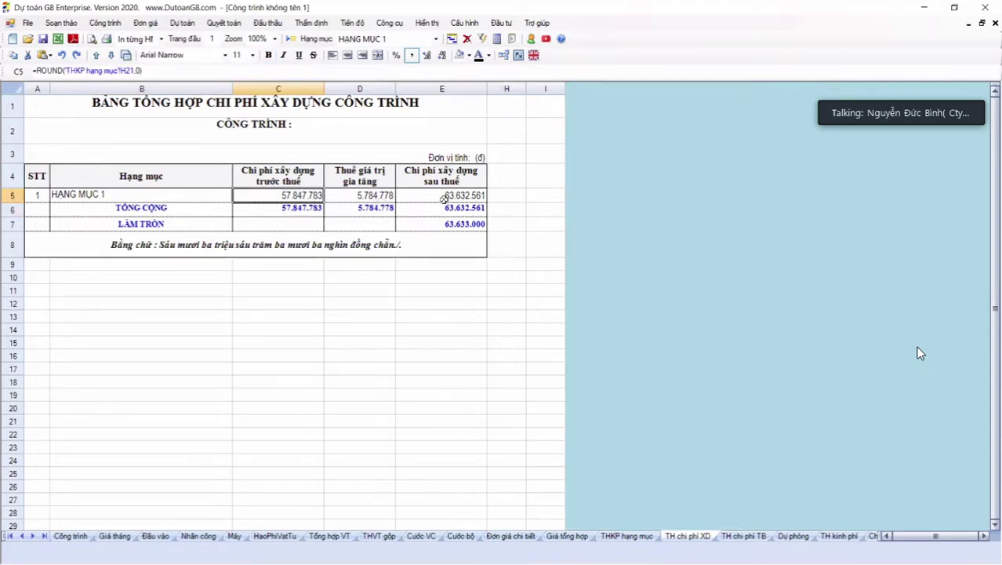
pyautogui.press('Right')
pyautogui.hotkey('shift', 'Down')
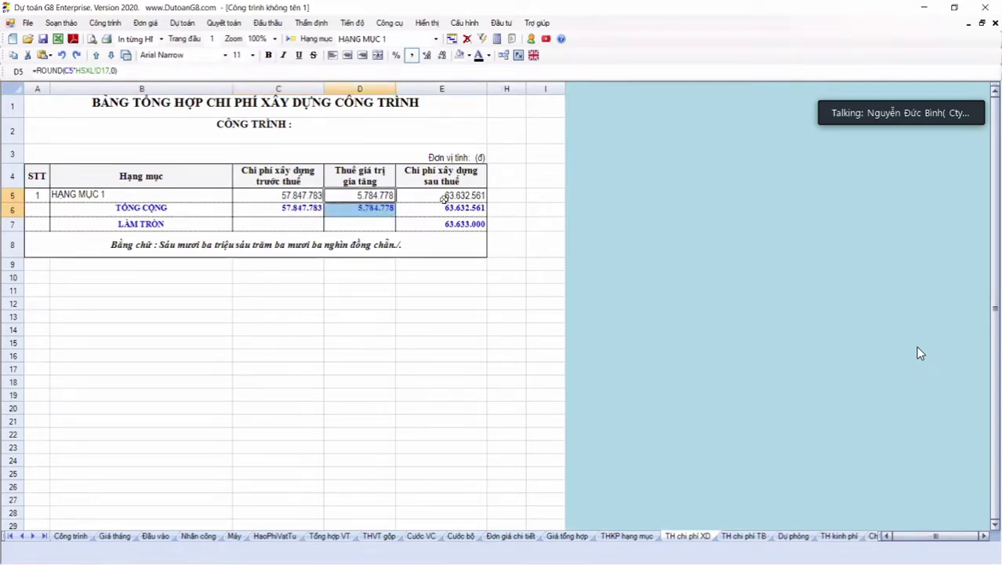
pyautogui.click(444, 199)
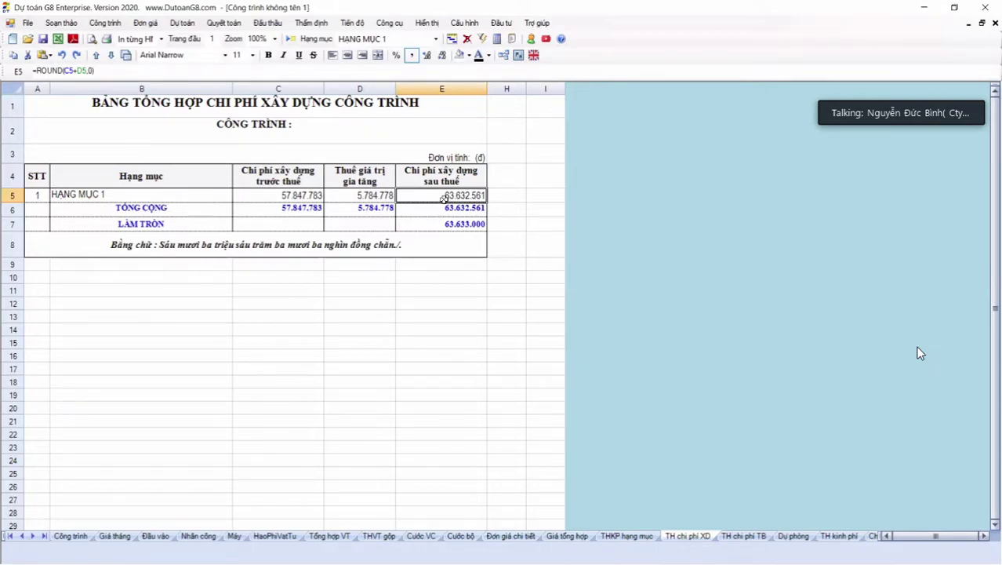
# On the Công trình sheet, rename the work category in row 6 as PHẦN MÓNG
pyautogui.click(75, 537)
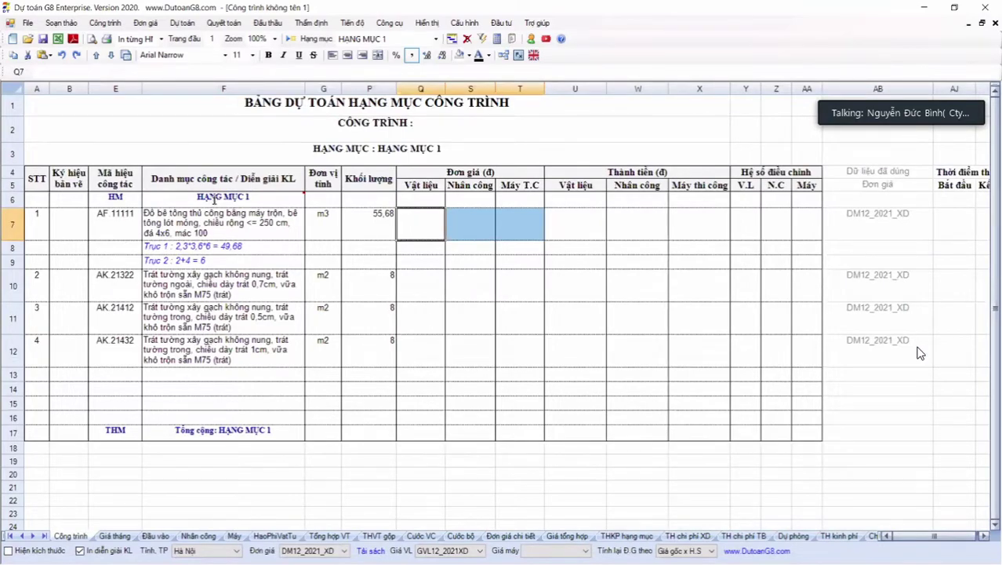
pyautogui.click(214, 200)
pyautogui.write('PHẦN MO')
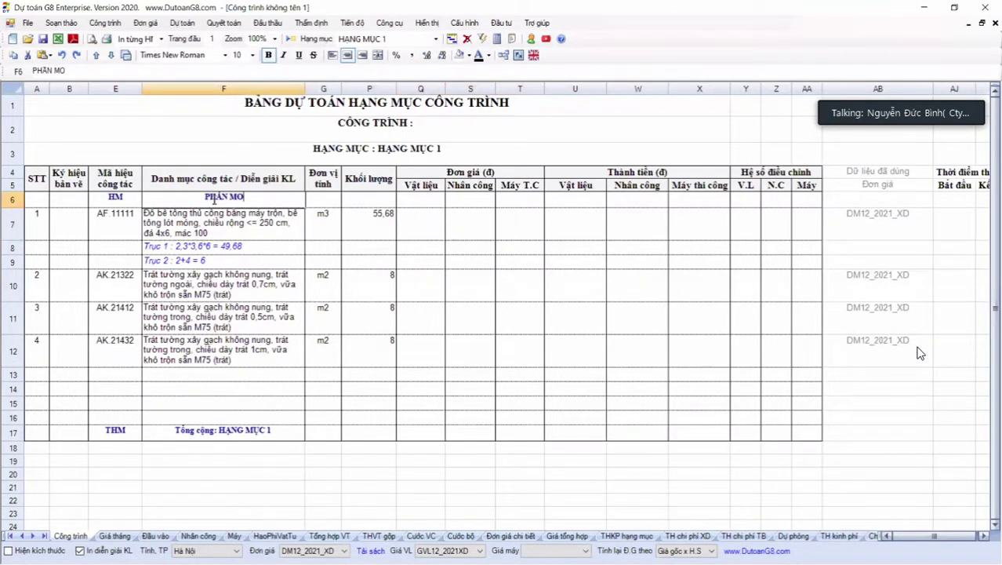
pyautogui.write('NGS')
pyautogui.press('Return')
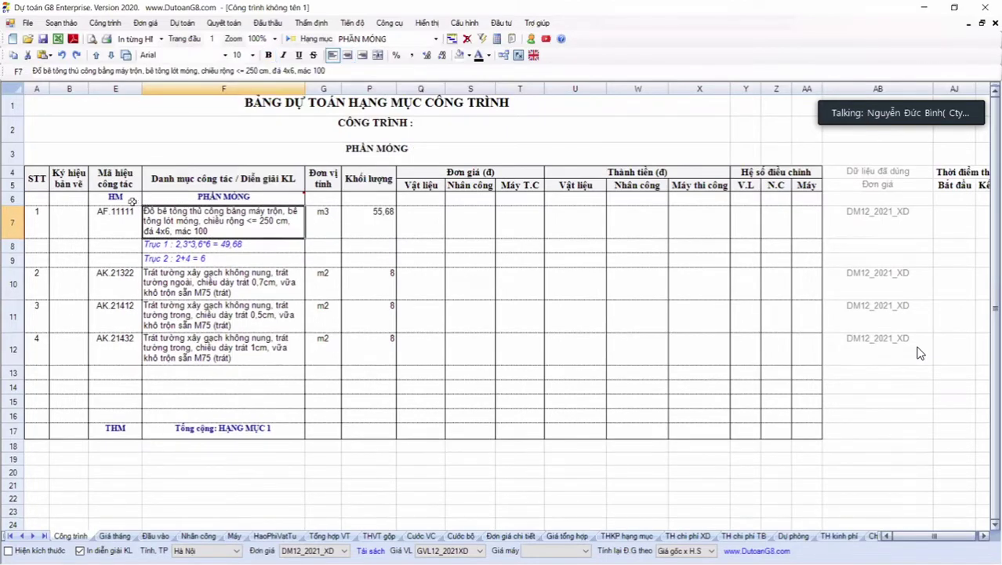
# Add a second work category in row 13 with code HM and the name PHẦN THÂN
pyautogui.click(124, 374)
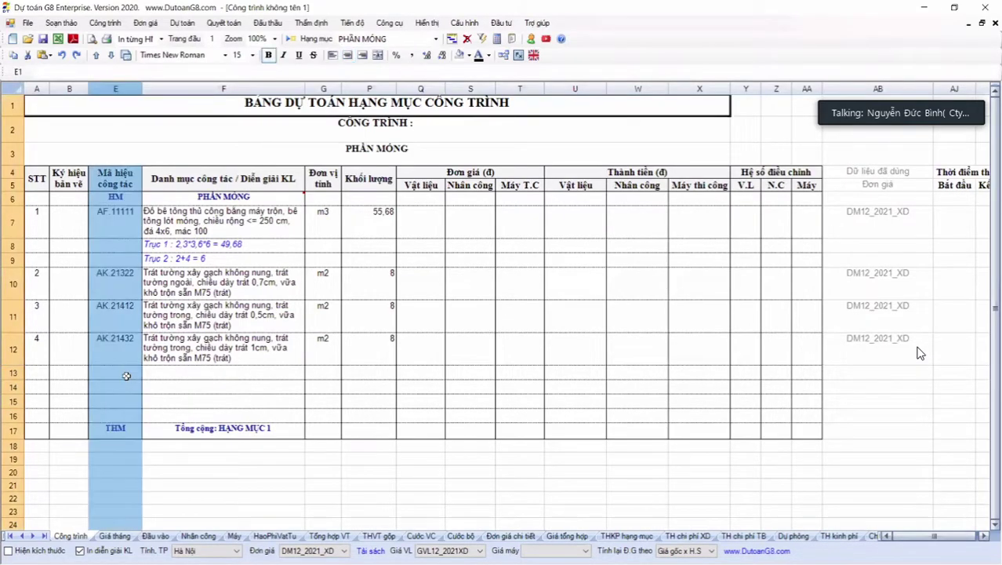
pyautogui.write('h')
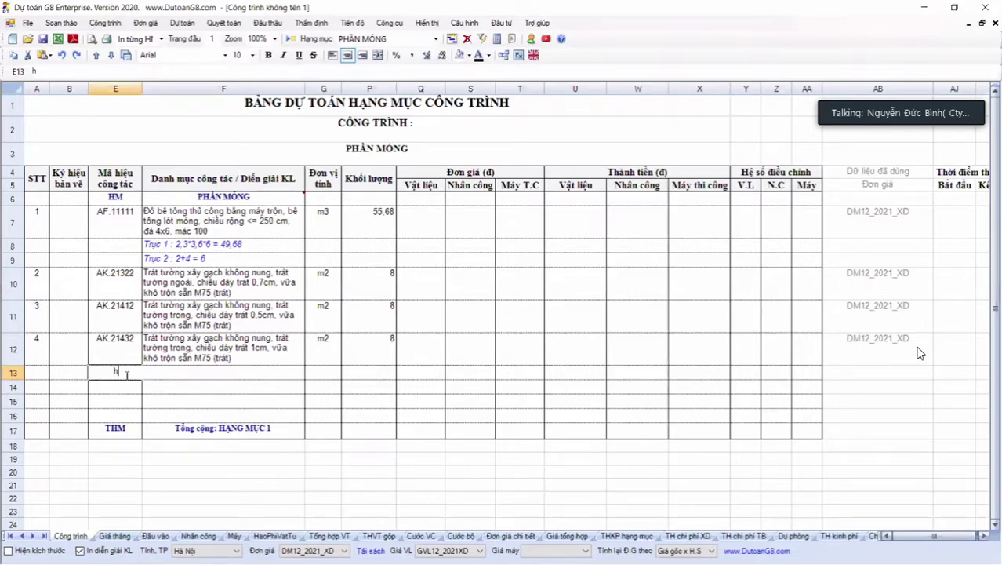
pyautogui.write('m')
pyautogui.press('Return')
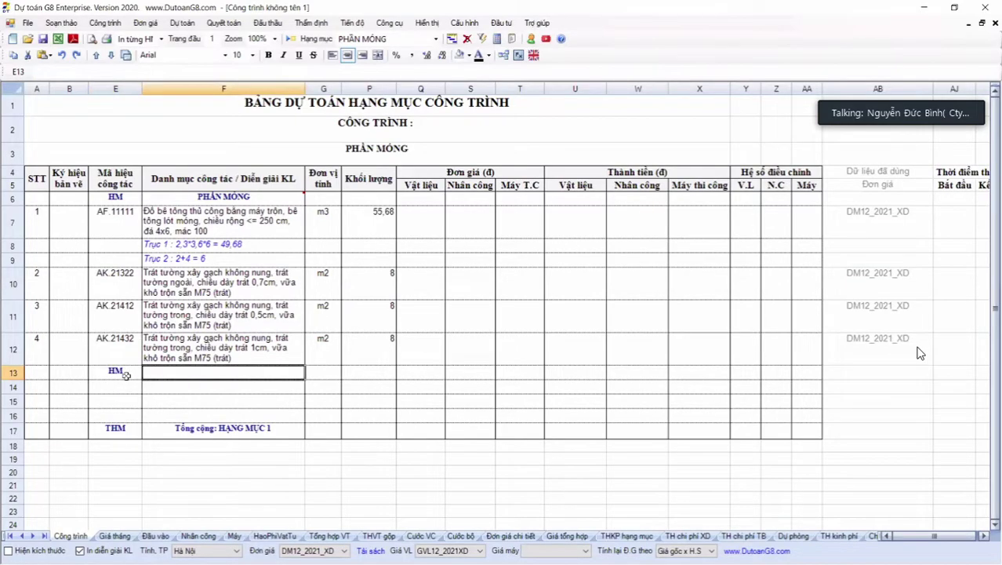
pyautogui.write('PHẦN ')
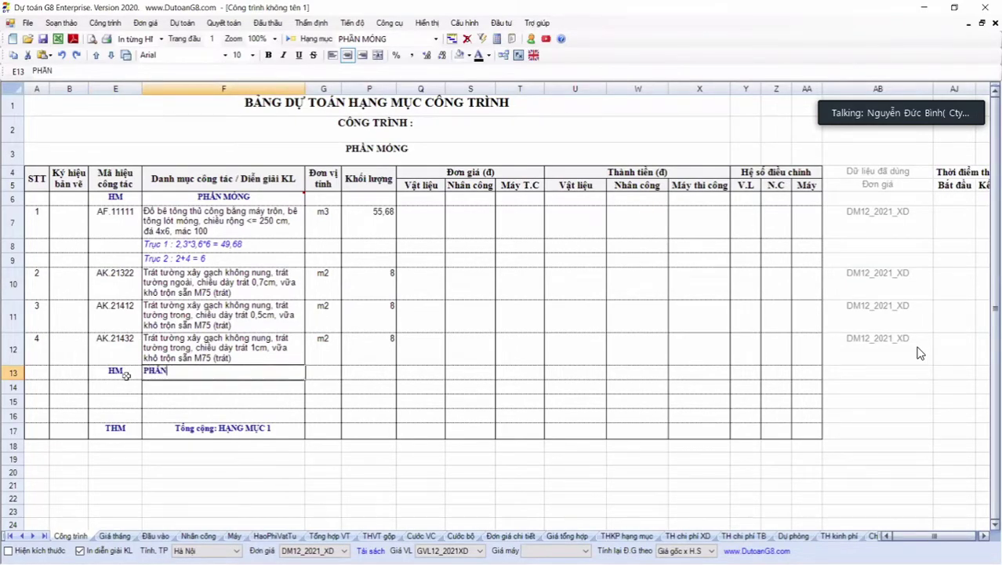
pyautogui.write('THÂN')
pyautogui.press('Return')
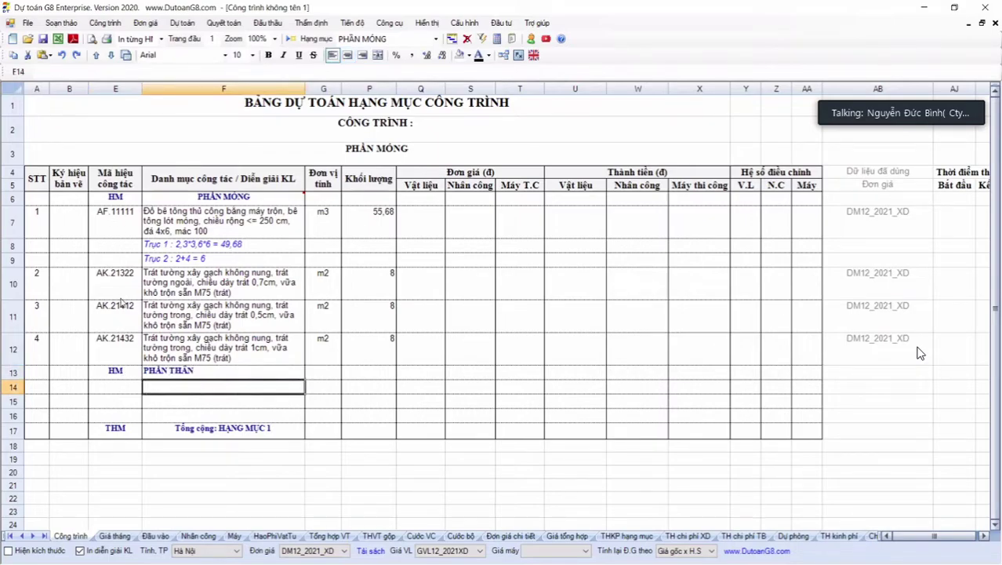
# Paste a copy of the PHẦN MÓNG work items beneath PHẦN THÂN from row 14, and view the THKP hạng mục cost summary
pyautogui.rightClick(121, 387)
pyautogui.press('Escape')
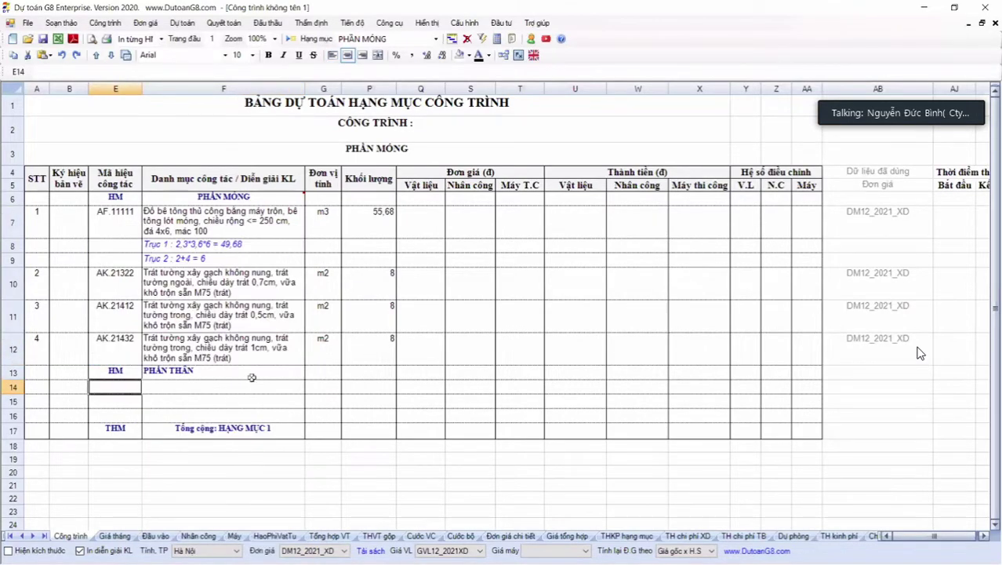
pyautogui.hotkey('shift', 'F10')
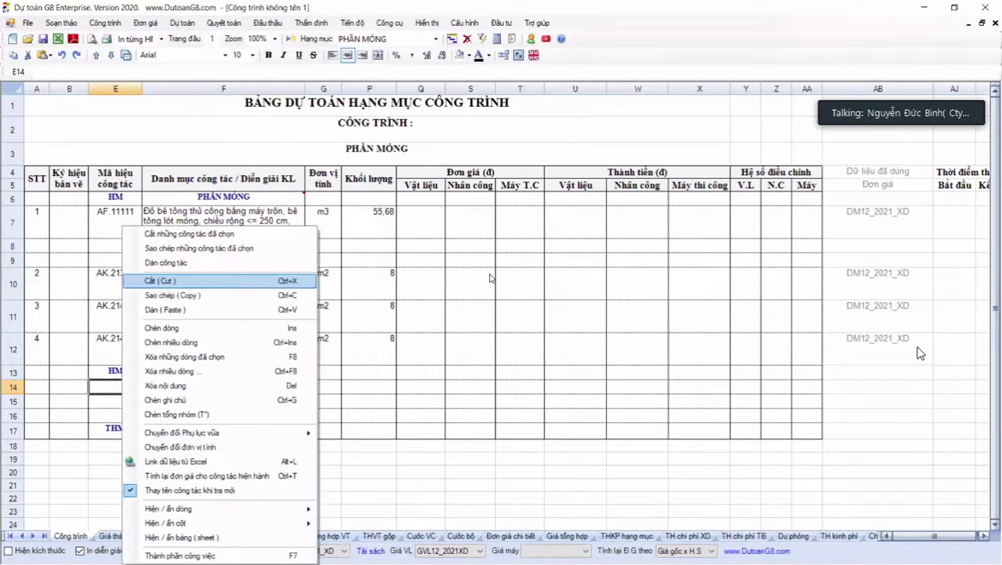
pyautogui.click(246, 308)
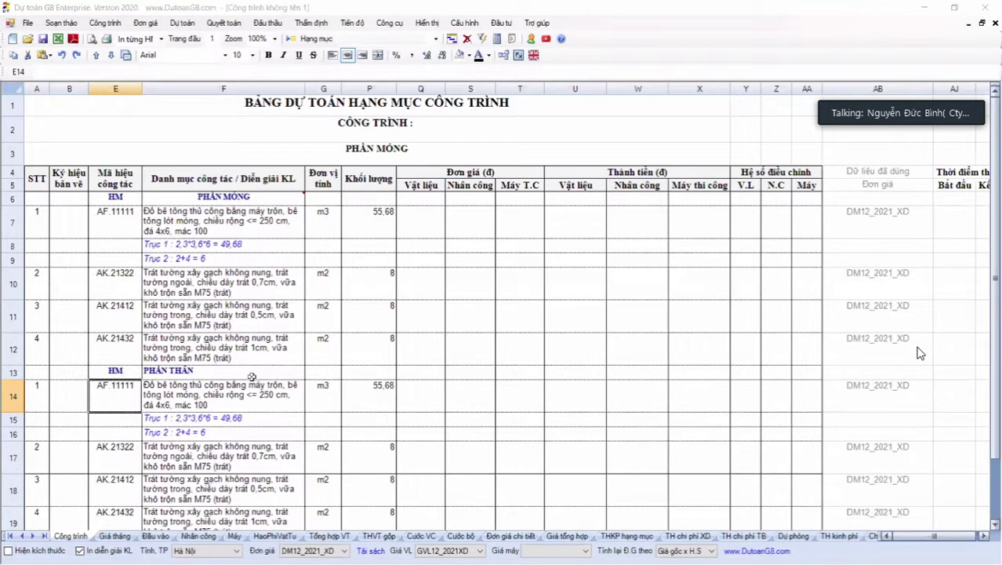
pyautogui.scroll(-1, 240, 414)
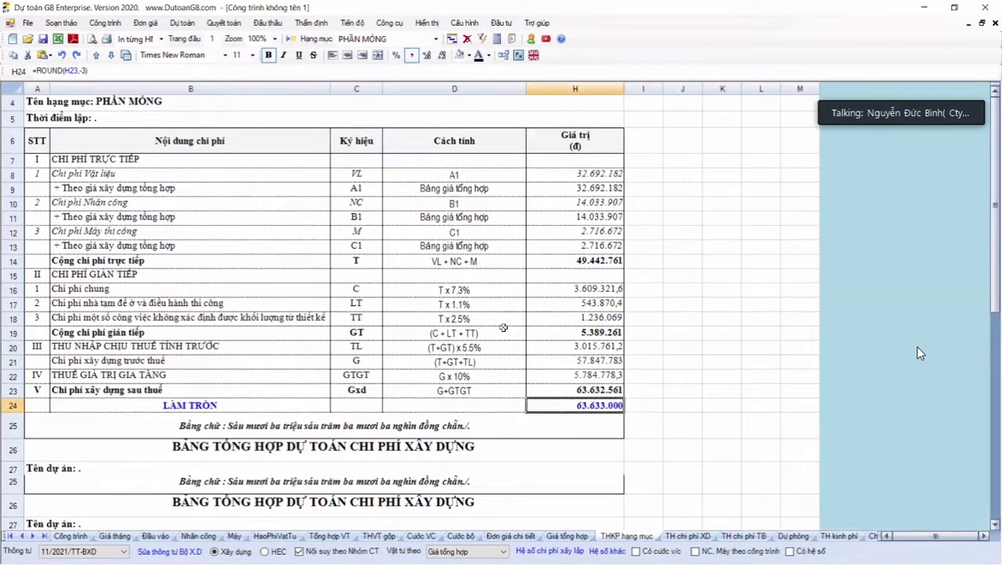
# In the cost coefficients for the phần thân work category, set the project group to 31.) Công trình giao thông and accept the recalculation
pyautogui.scroll(-1, 503, 327)
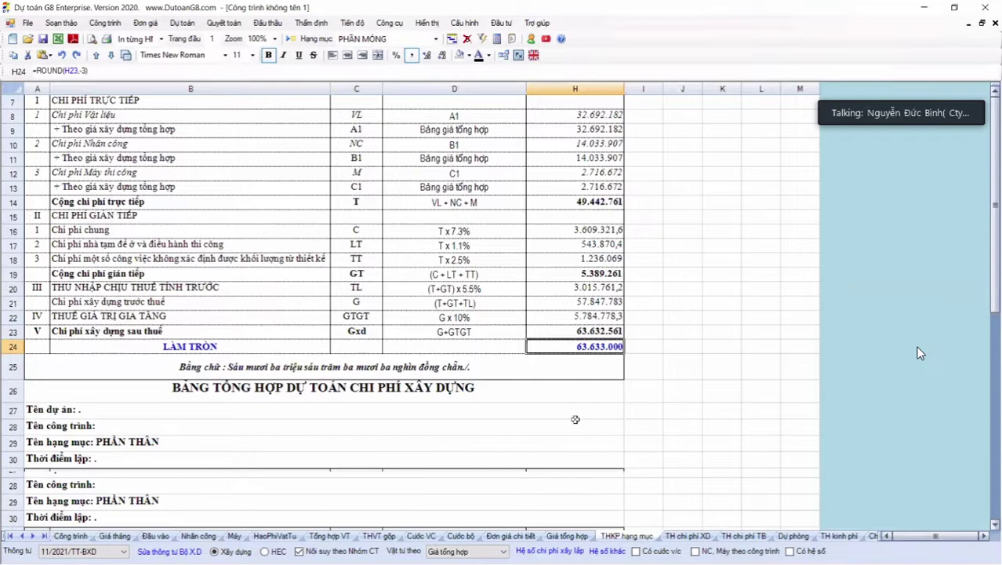
pyautogui.scroll(-2, 580, 419)
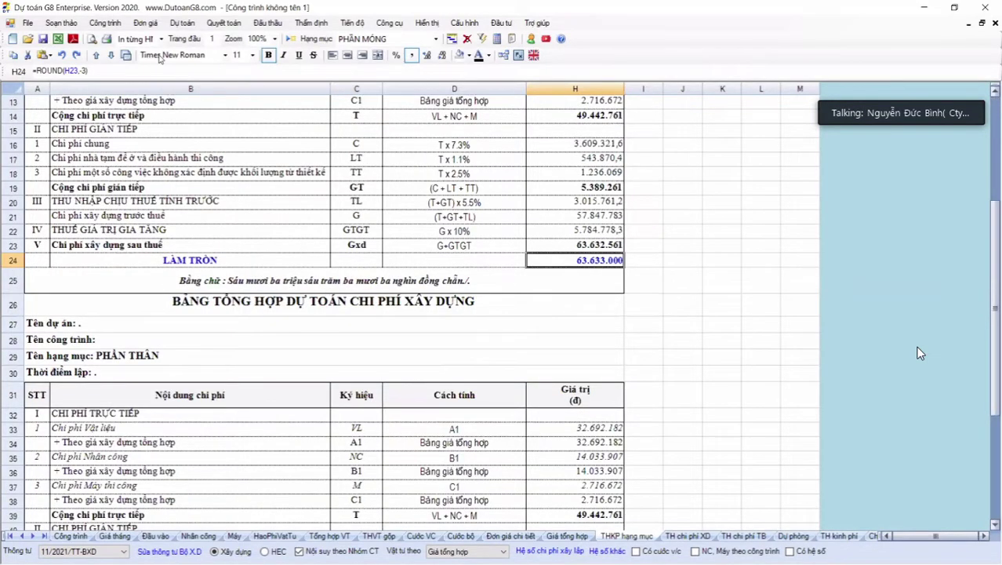
pyautogui.scroll(-2, 919, 353)
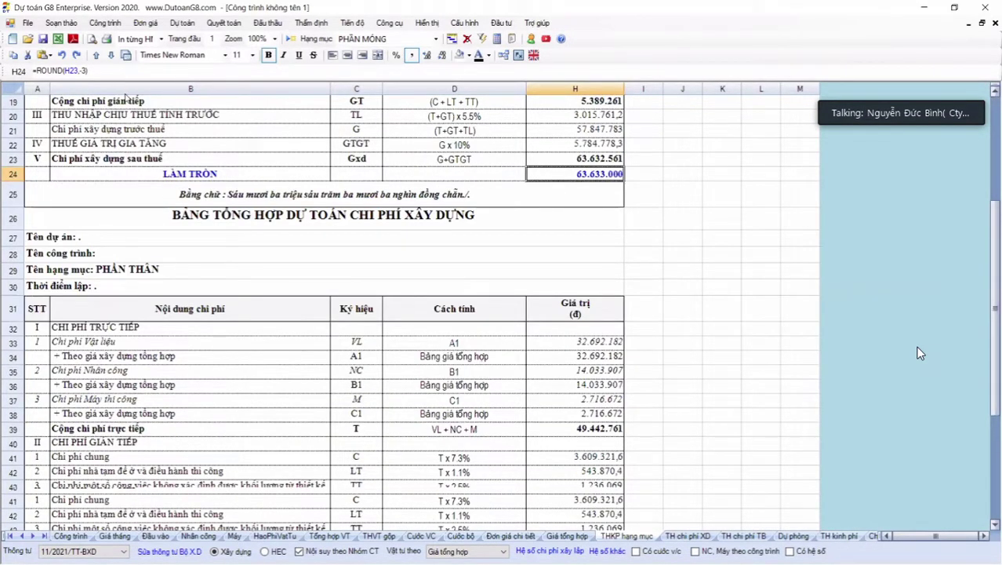
pyautogui.scroll(-3, 920, 353)
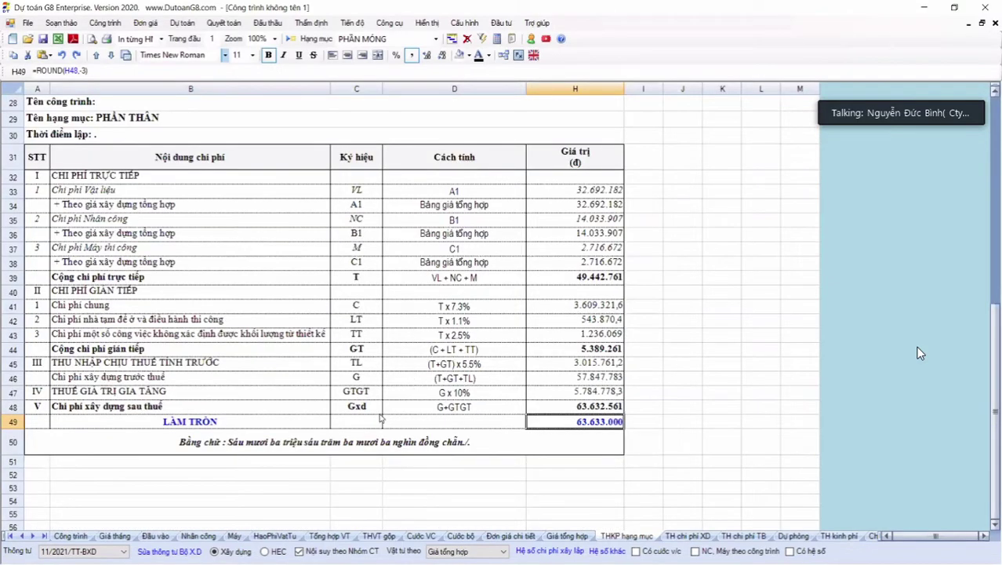
pyautogui.press('F9')
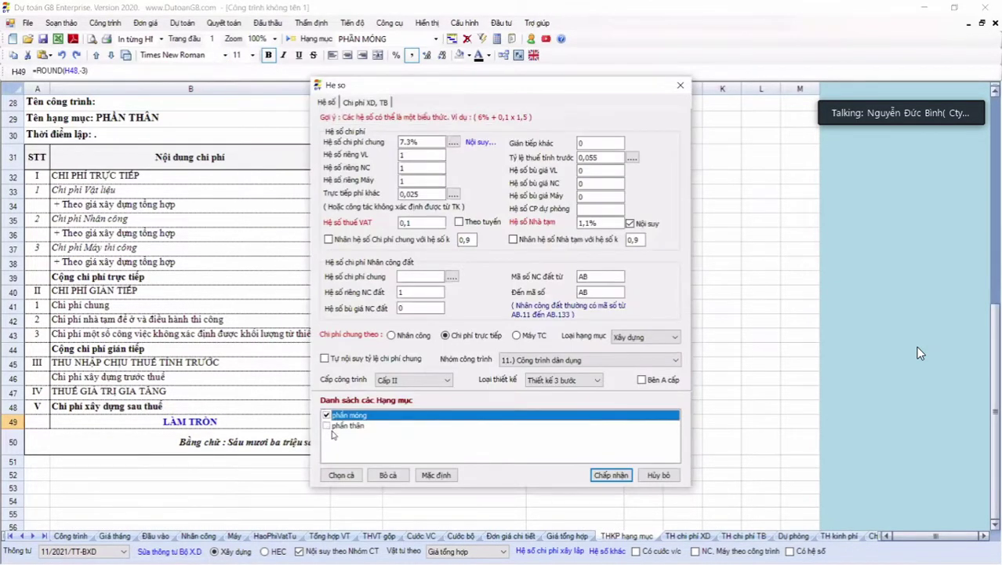
pyautogui.click(328, 425)
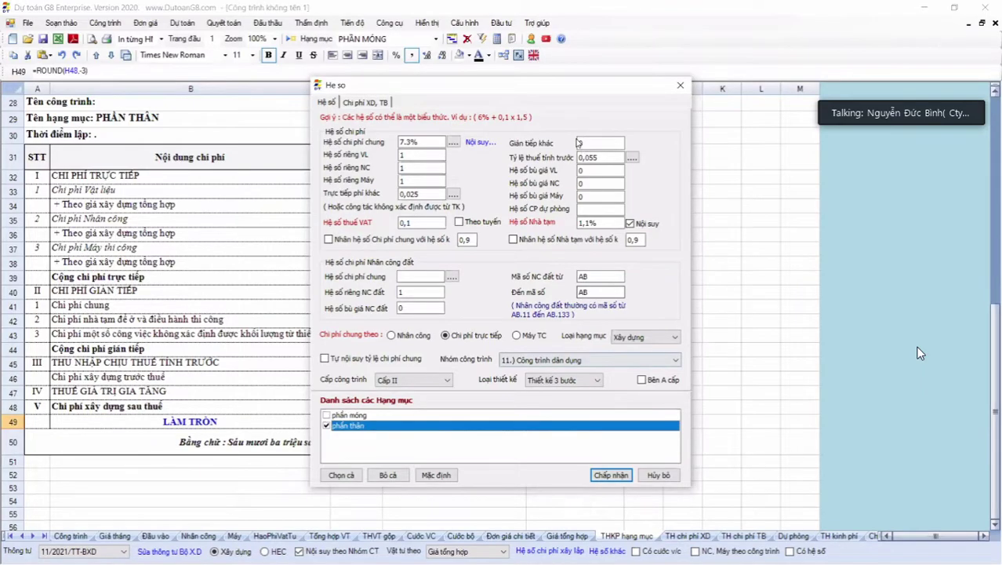
pyautogui.click(612, 359)
pyautogui.click(615, 472)
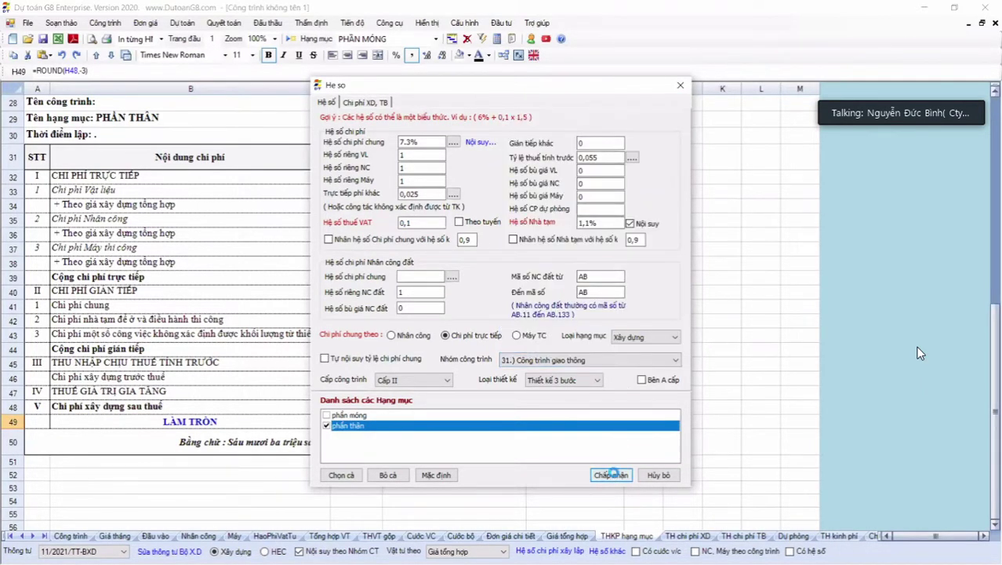
pyautogui.click(611, 475)
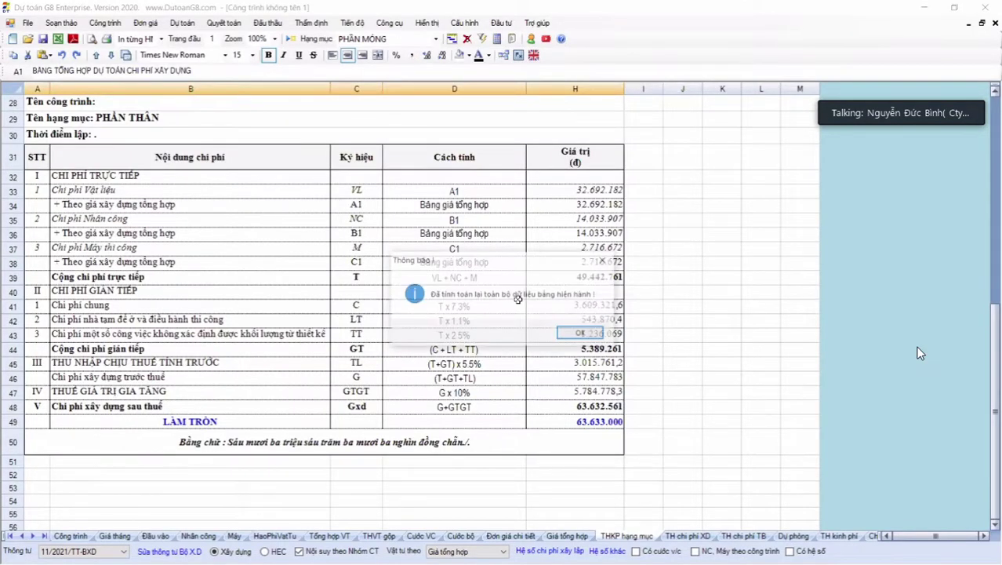
pyautogui.press('Return')
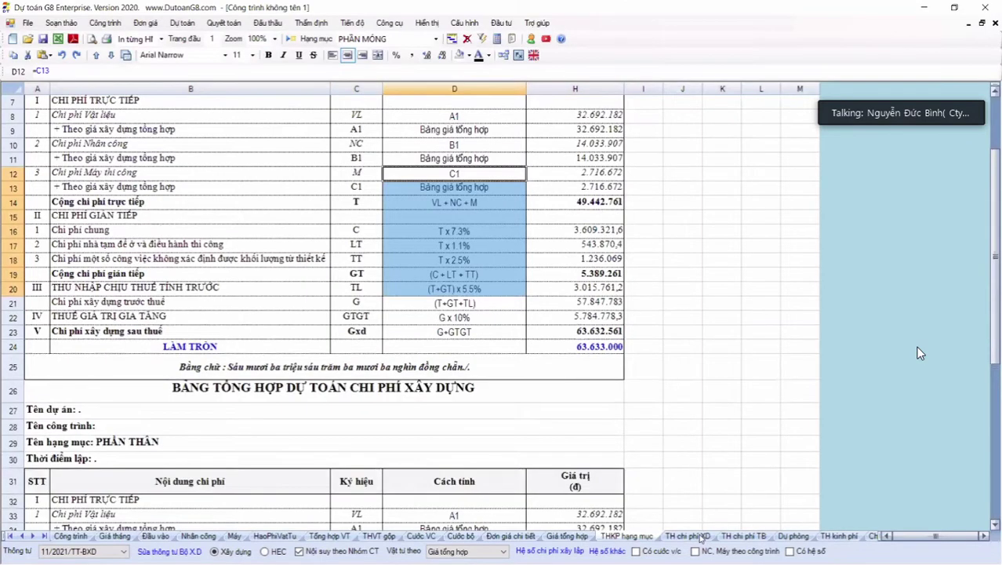
# View the PHẦN THÂN row in the TH chi phí XD cost summary, and open the TH kinh phí sheet
pyautogui.hotkey('ctrl', 'pagedown')
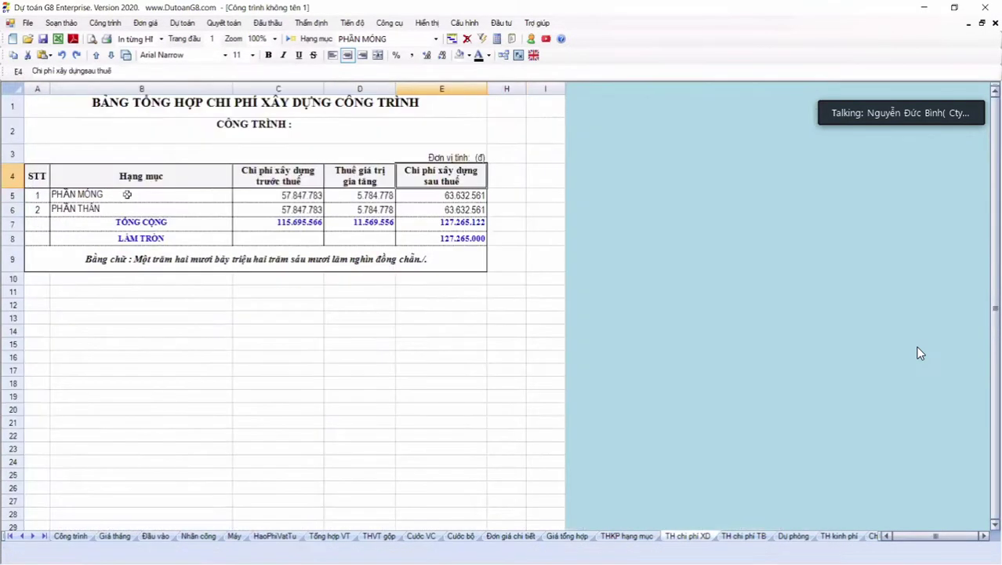
pyautogui.click(126, 208)
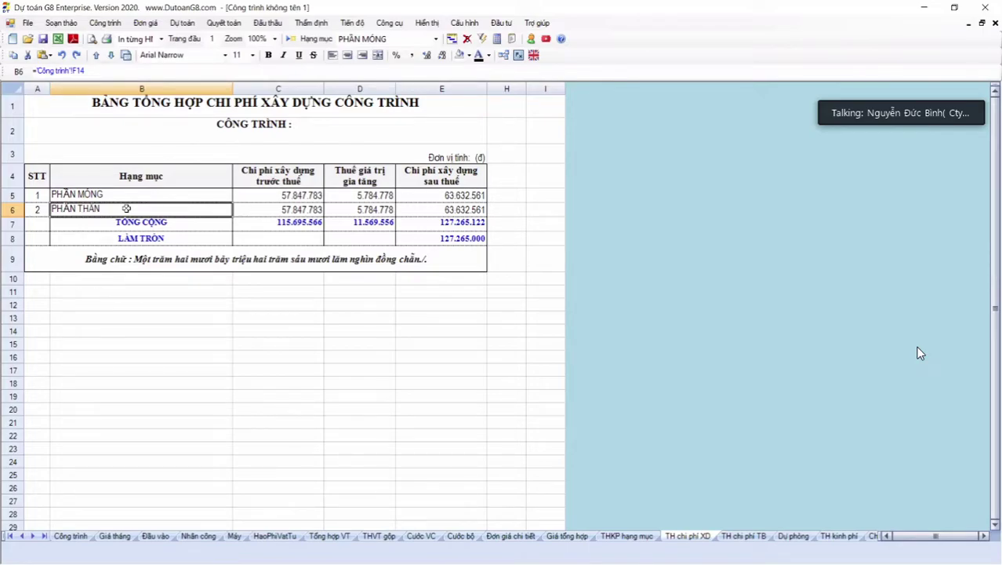
pyautogui.click(33, 535)
pyautogui.click(32, 536)
pyautogui.click(33, 535)
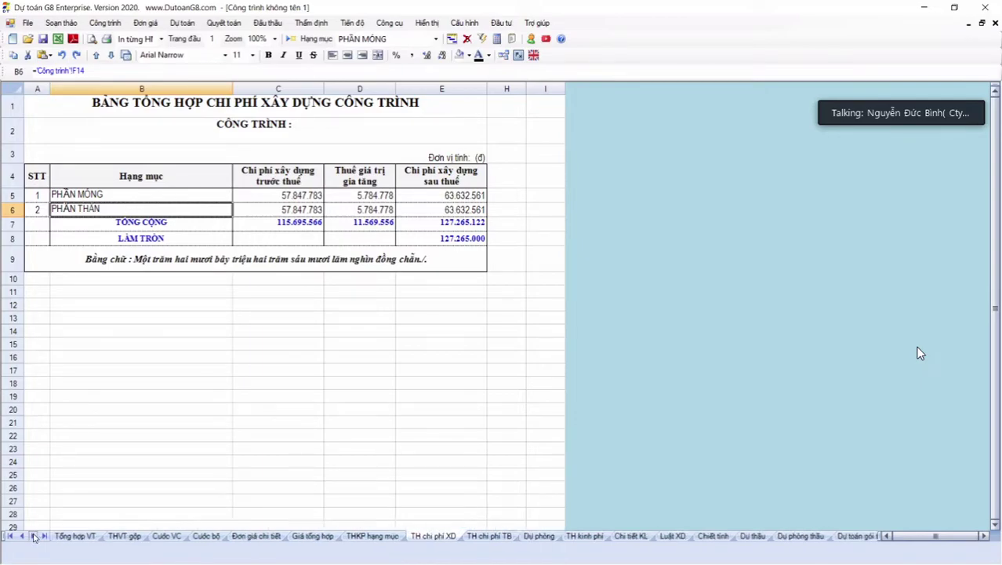
pyautogui.click(32, 535)
pyautogui.click(33, 536)
pyautogui.click(33, 535)
pyautogui.click(33, 536)
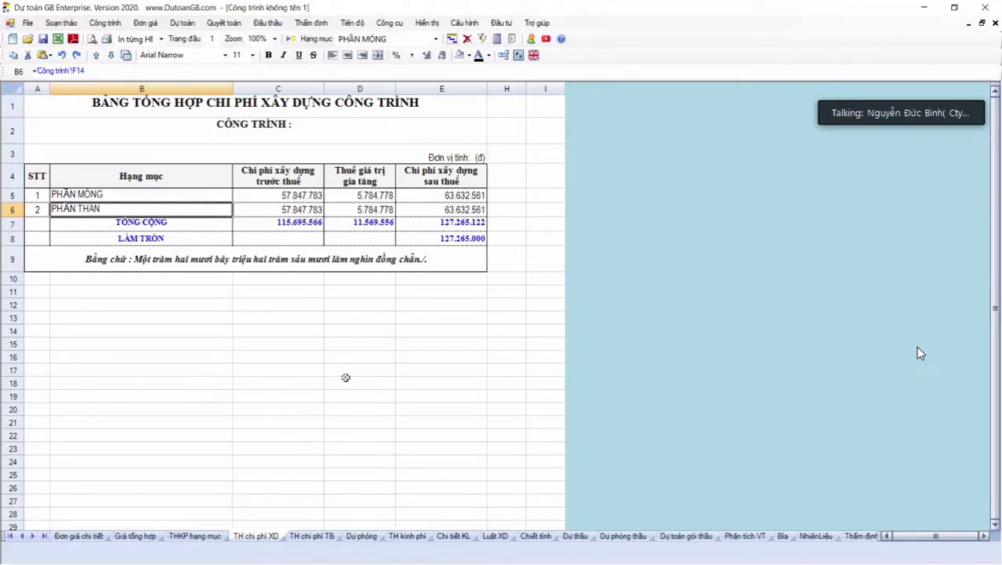
pyautogui.click(408, 535)
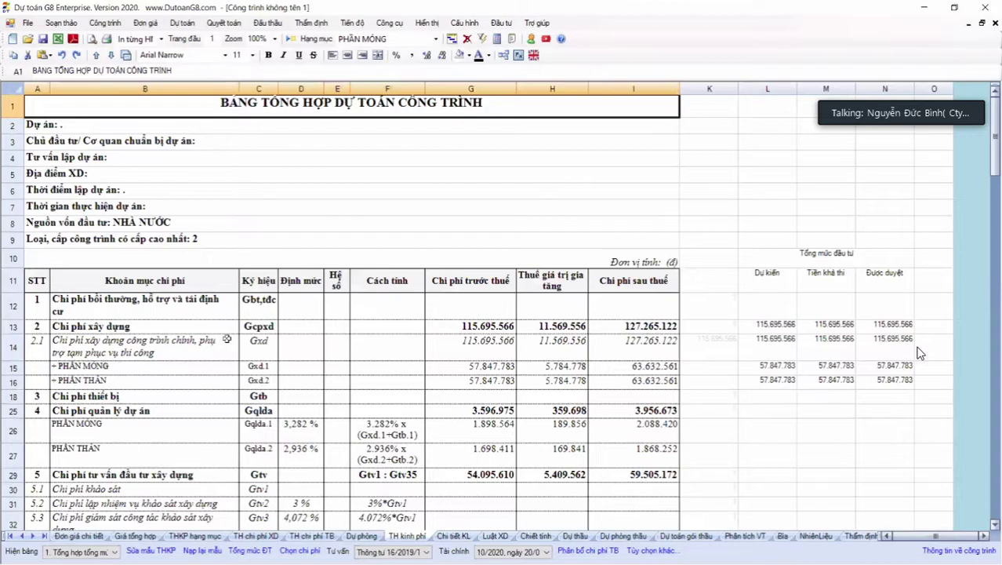
# Examine the compensation cost, the construction cost and its PHẦN MÓNG and PHẦN THÂN breakdown in the total project estimate
pyautogui.click(227, 338)
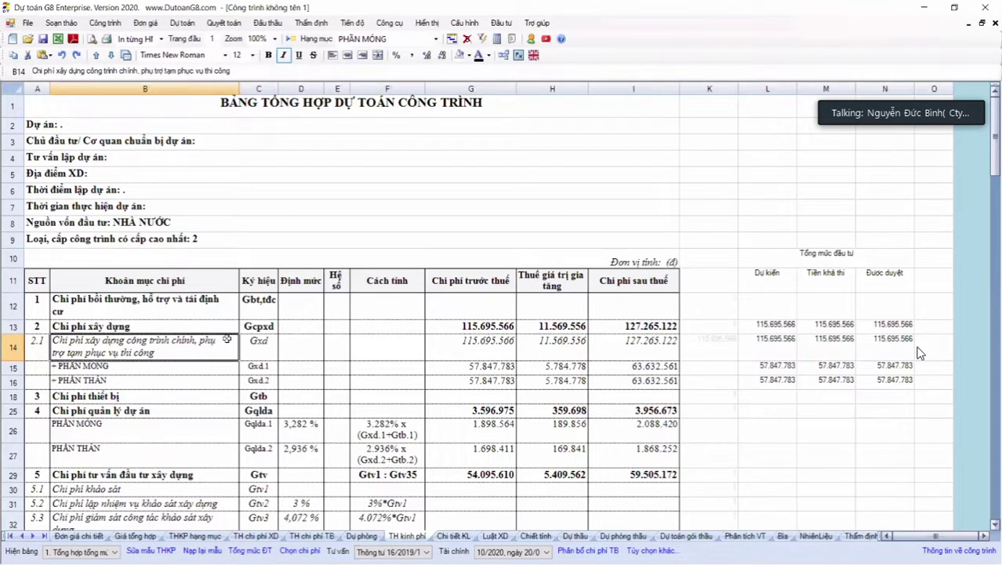
pyautogui.scroll(-2, 226, 339)
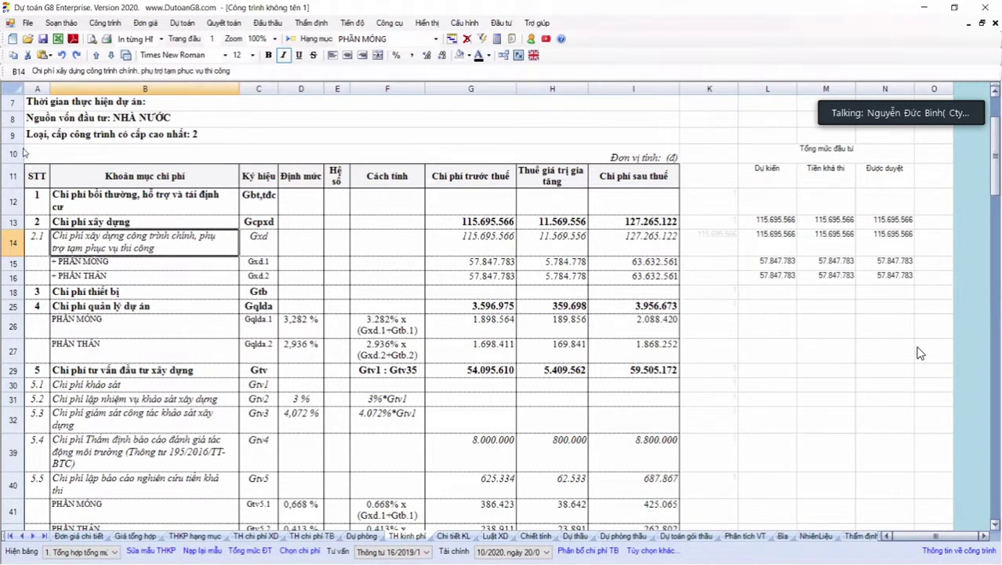
pyautogui.scroll(-1, 46, 151)
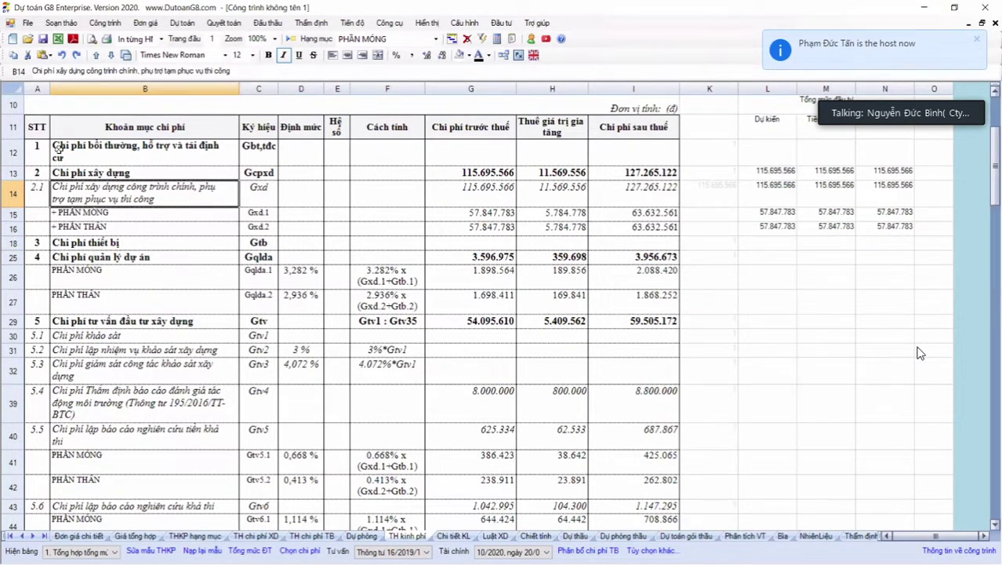
pyautogui.click(62, 150)
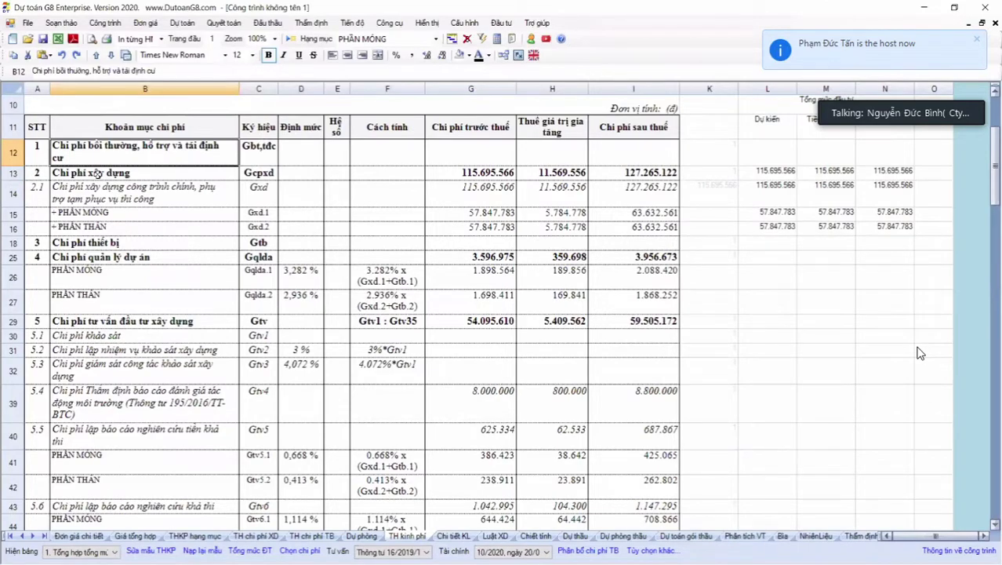
pyautogui.press('Down')
pyautogui.press('Left')
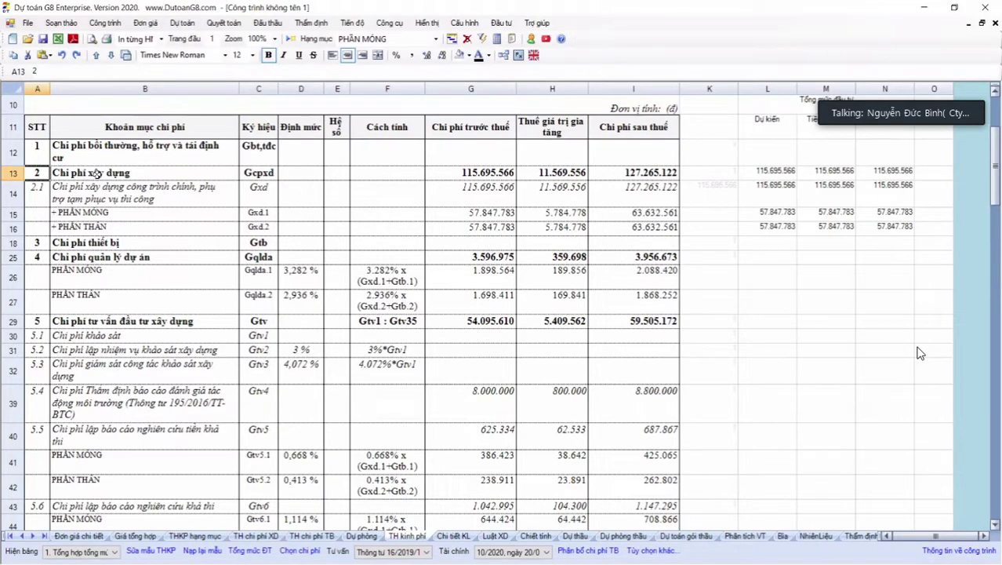
pyautogui.click(103, 215)
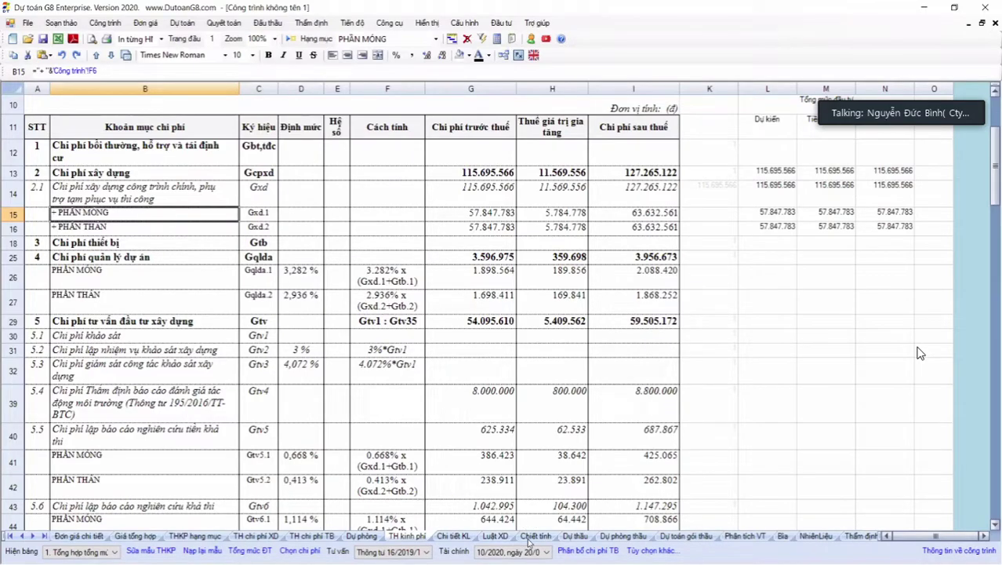
# Examine the project management cost item and its norm rates for PHẦN MÓNG and PHẦN THÂN in rows 25 to 27
pyautogui.click(32, 260)
pyautogui.moveTo(301, 274); pyautogui.dragTo(303, 300)
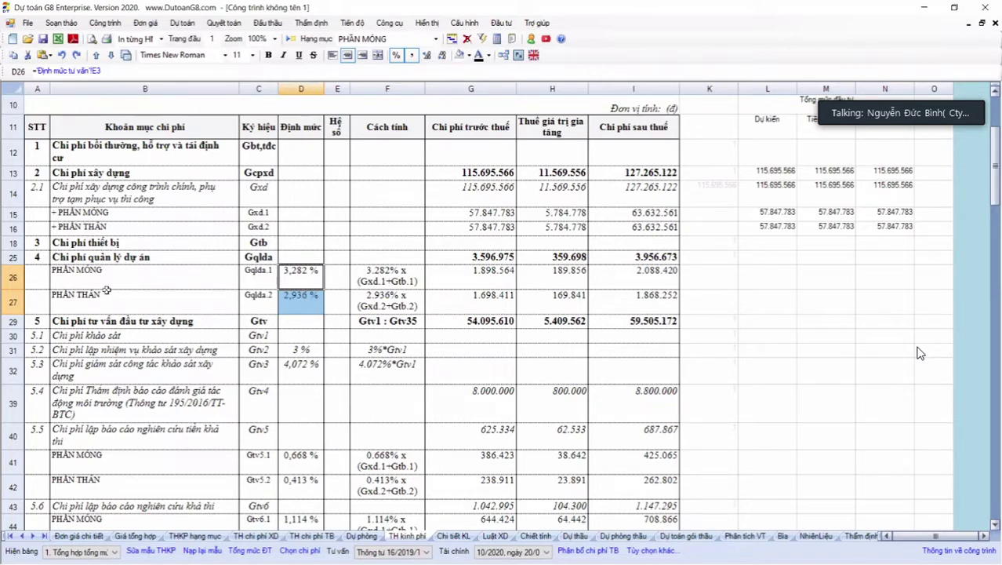
pyautogui.hotkey('shift', 'Up')
pyautogui.hotkey('shift', 'Down')
pyautogui.hotkey('shift', 'Up')
pyautogui.scroll(-1, 311, 206)
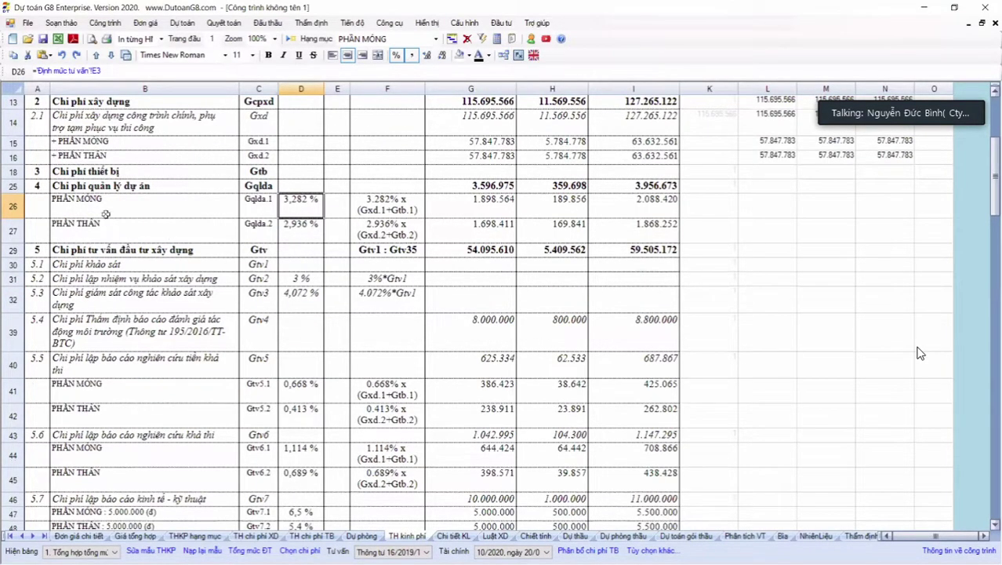
pyautogui.press('Down')
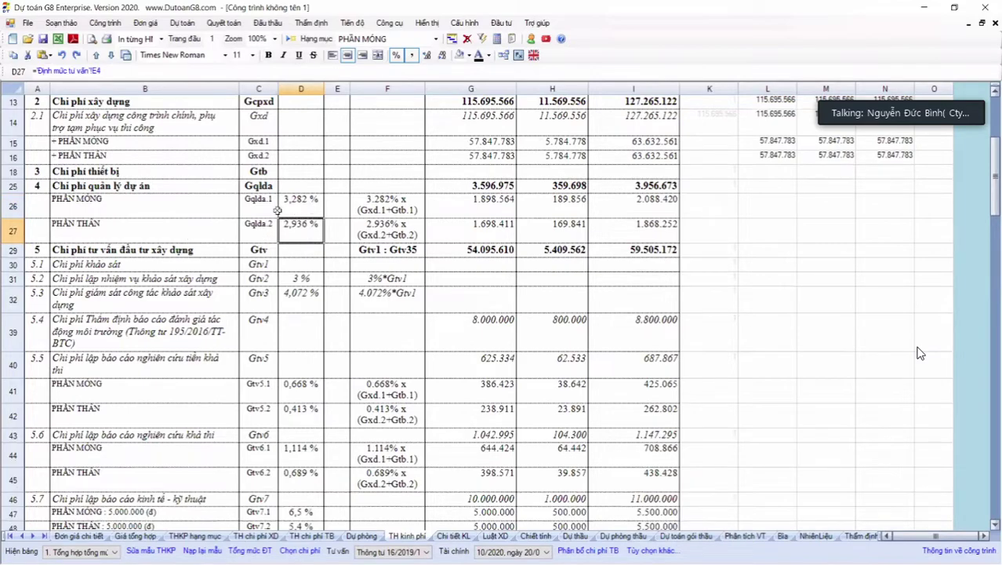
# Review the construction investment consulting costs from item 5.1 through 5.33, continuing to the other costs in section 6
pyautogui.click(151, 251)
pyautogui.scroll(-1, 185, 273)
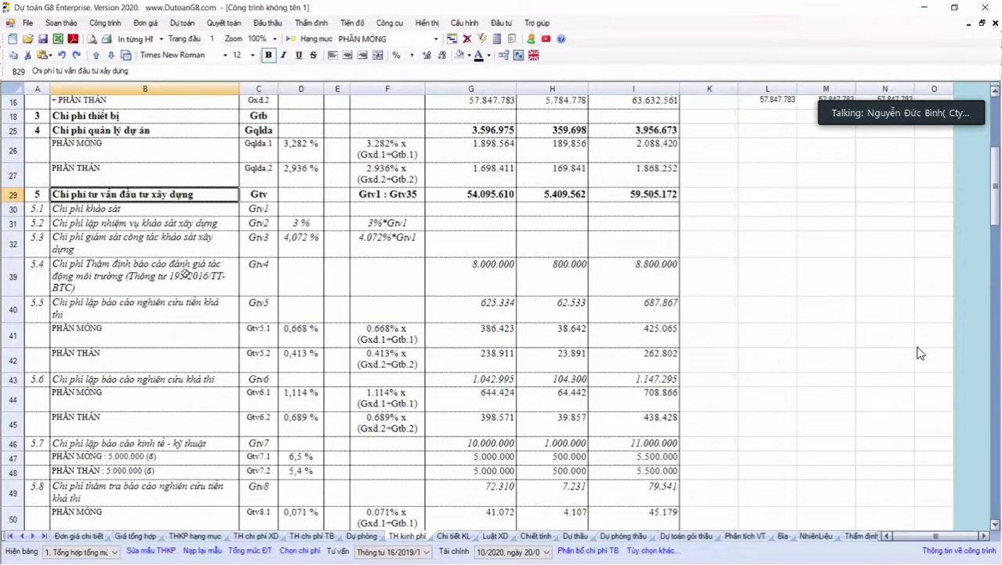
pyautogui.scroll(-2, 920, 353)
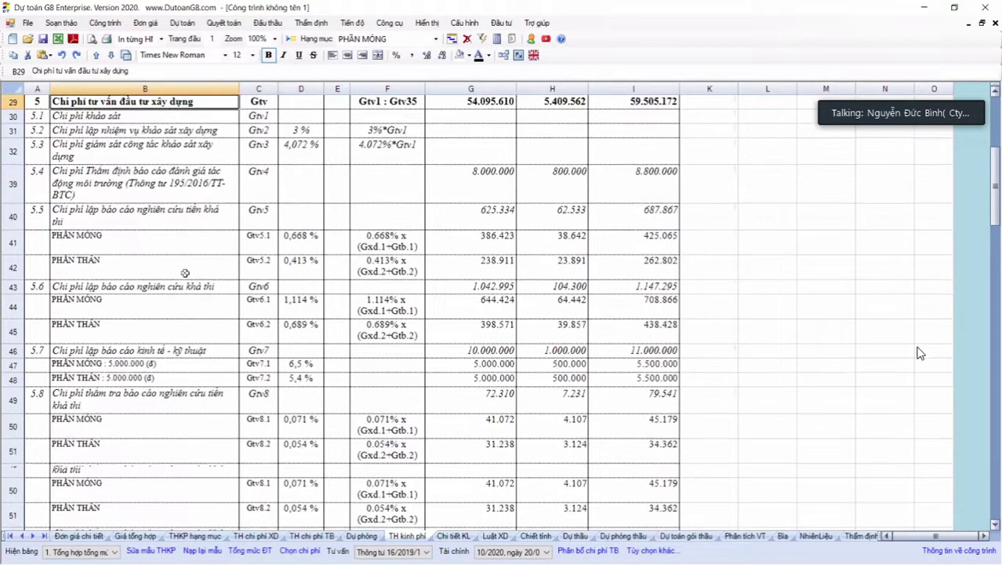
pyautogui.scroll(-2, 920, 353)
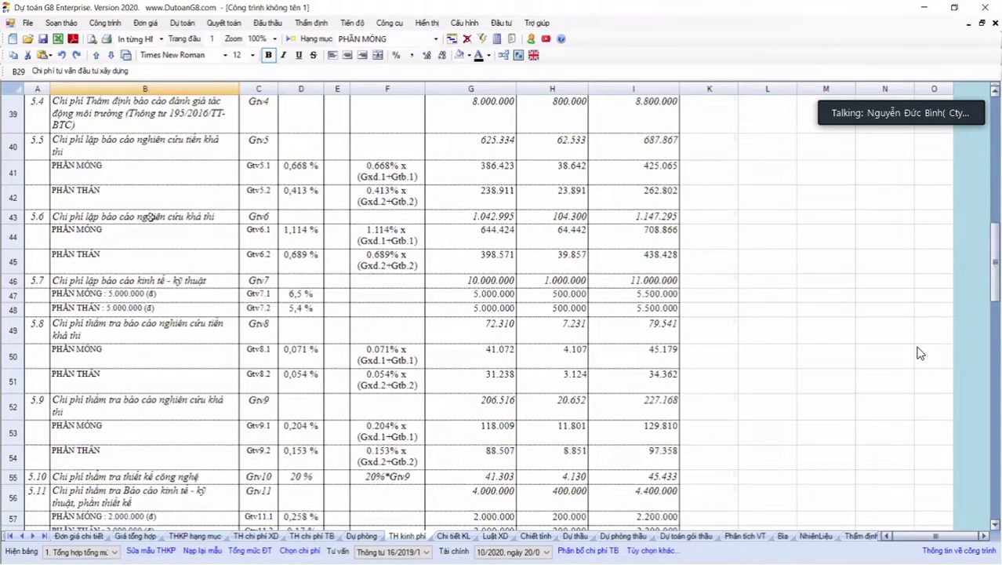
pyautogui.scroll(-2, 919, 352)
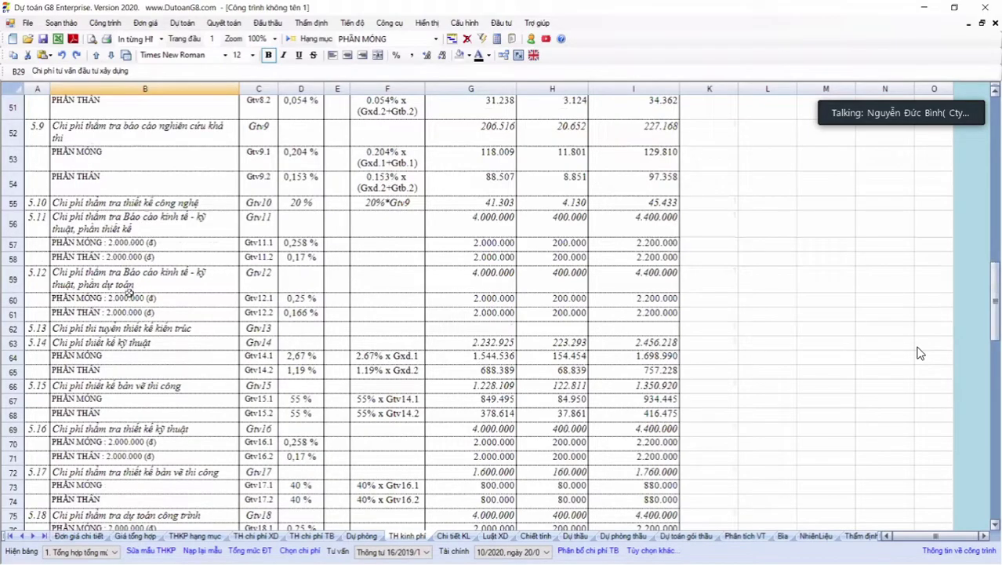
pyautogui.scroll(-4, 919, 353)
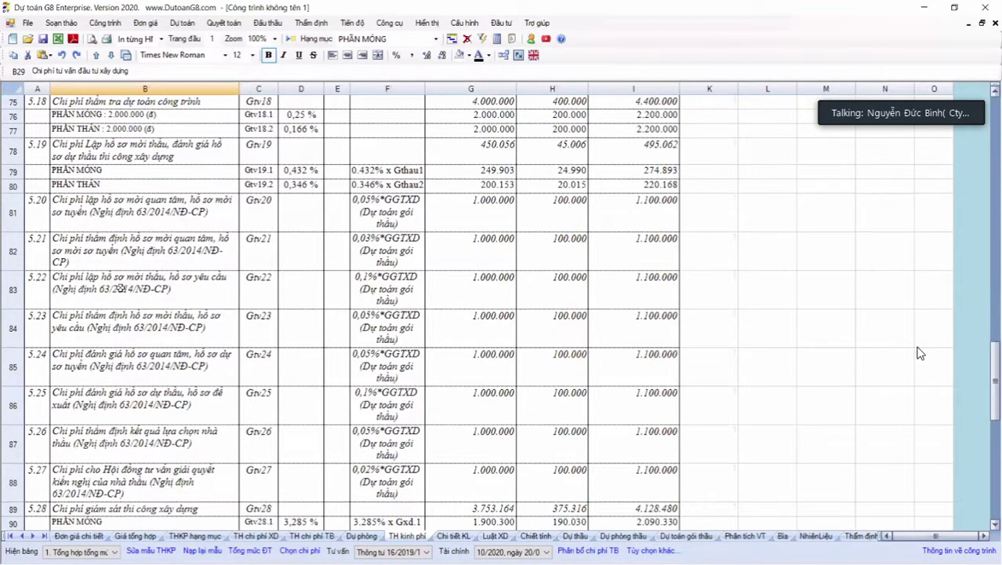
pyautogui.scroll(-2, 920, 353)
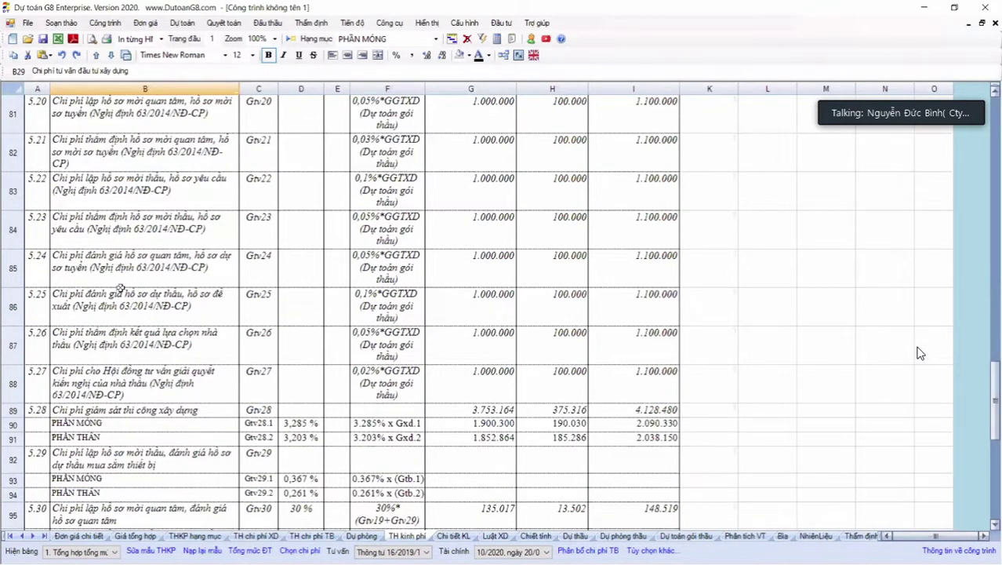
pyautogui.scroll(-2, 919, 353)
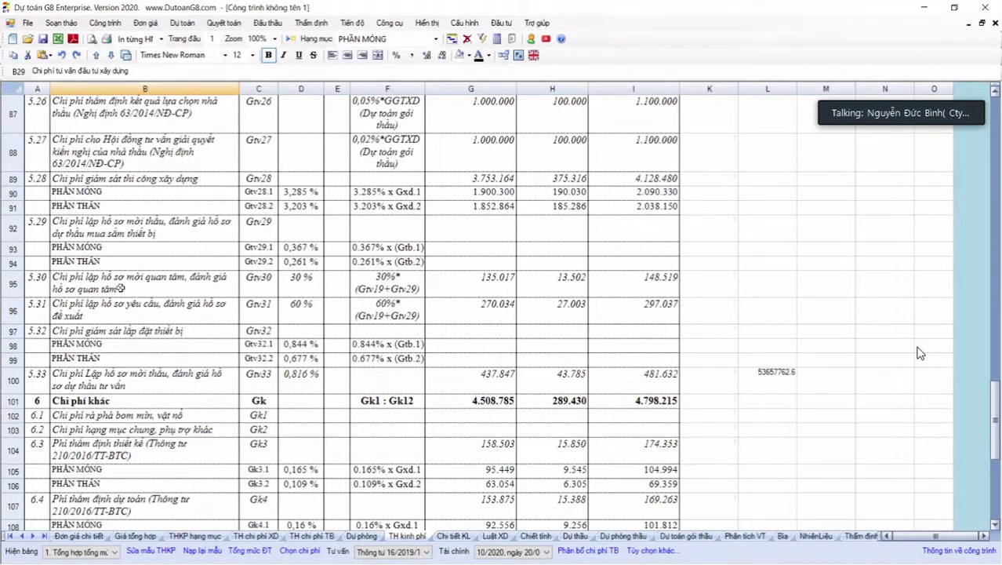
# Exclude Phí bảo hiểm công trình (item 6.10) from the selected project cost items, and recalculate the total project estimate
pyautogui.click(305, 554)
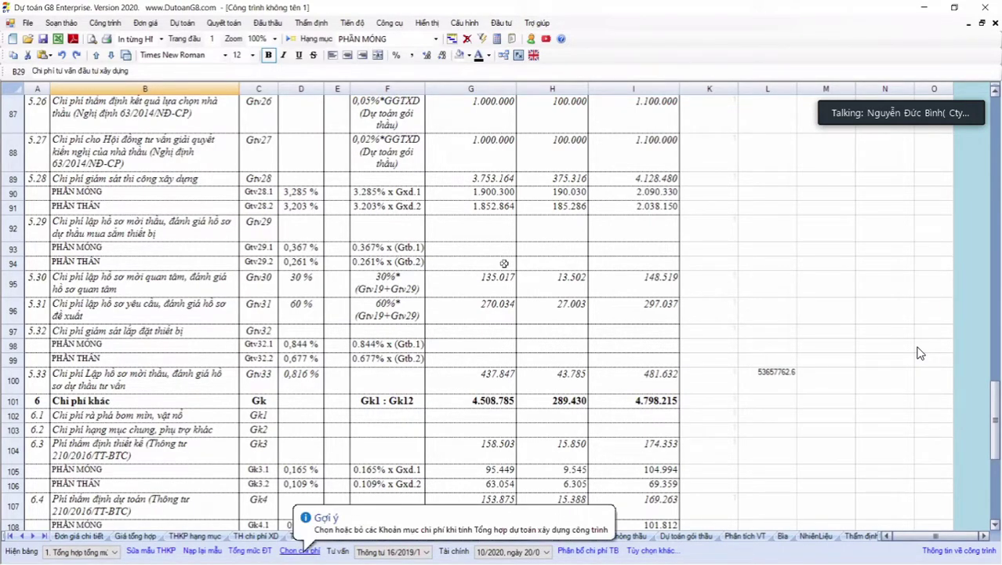
pyautogui.moveTo(699, 192); pyautogui.dragTo(716, 384)
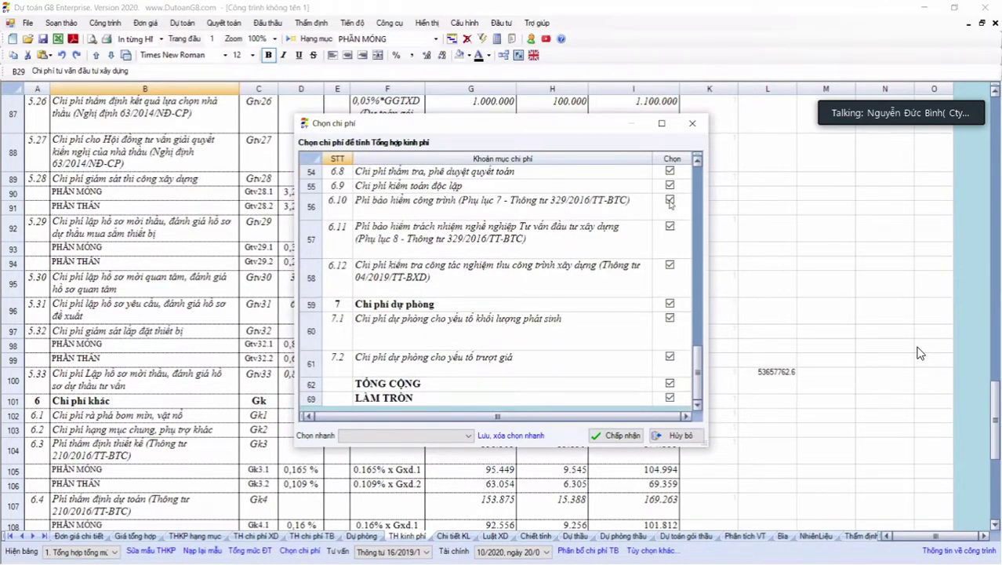
pyautogui.click(671, 226)
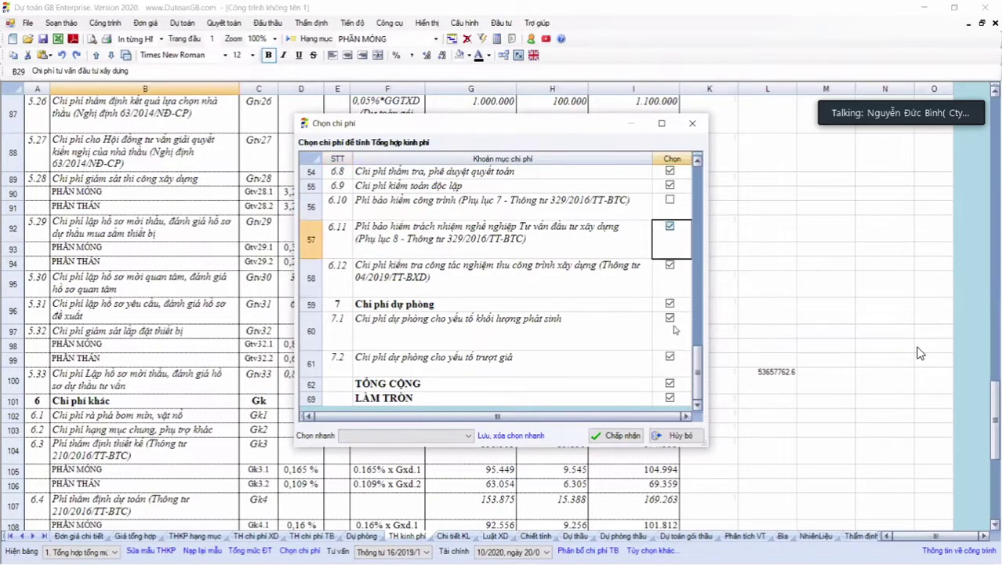
pyautogui.press('Return')
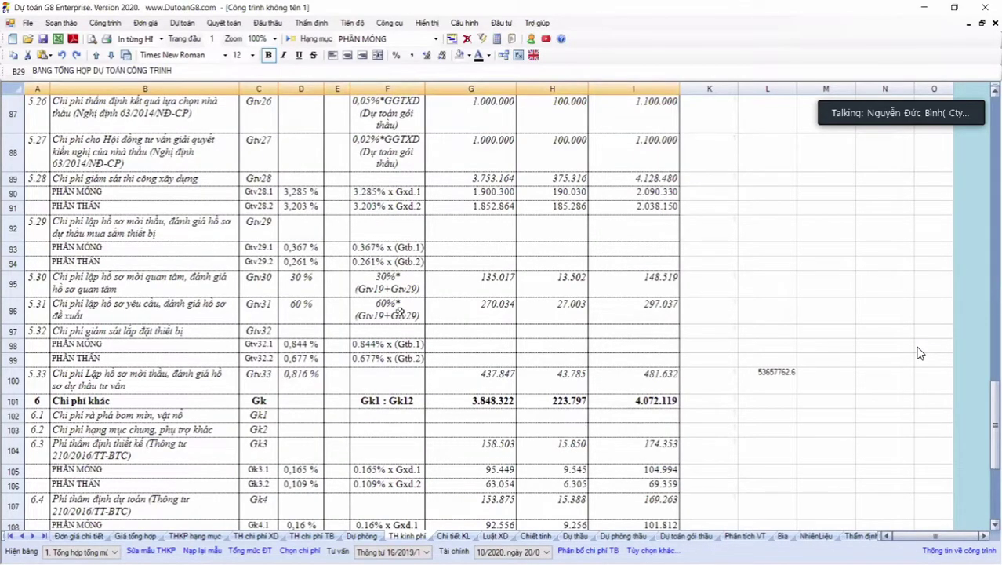
pyautogui.click(420, 280)
pyautogui.scroll(-1, 424, 280)
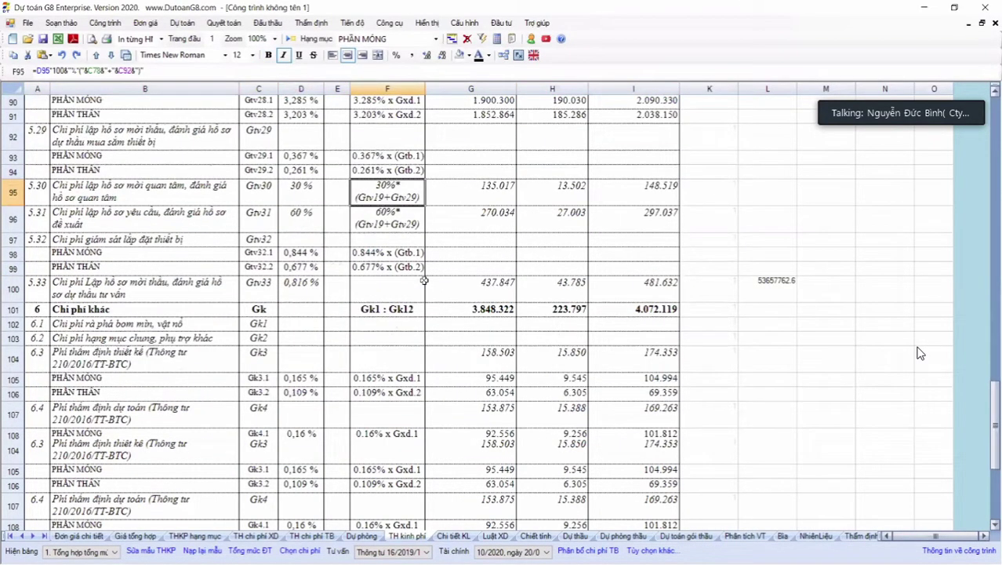
# Review the other costs in section 6, the contingency costs in section 7 and the grand total of the project estimate
pyautogui.scroll(-7, 919, 352)
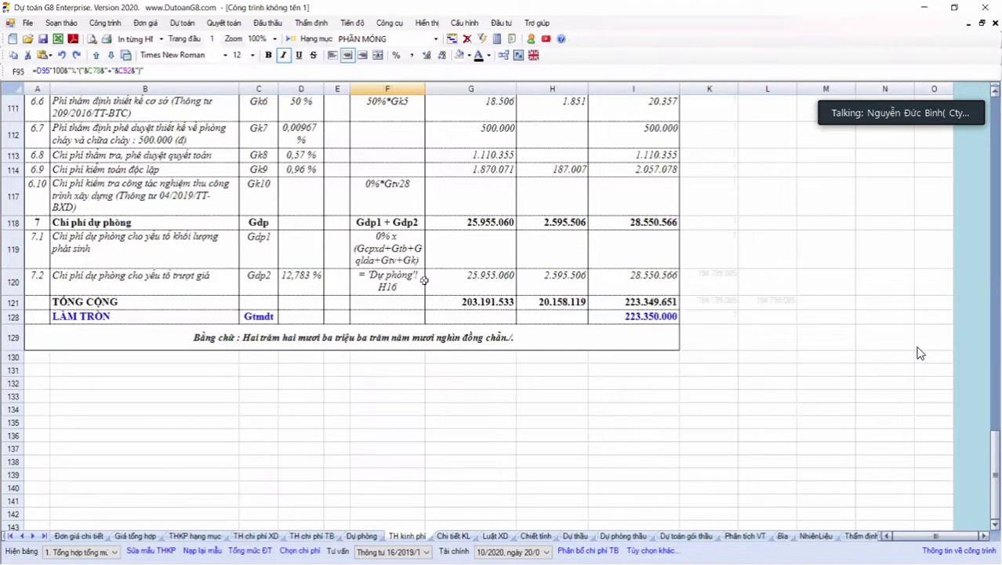
pyautogui.scroll(2, 919, 353)
pyautogui.scroll(1, 919, 353)
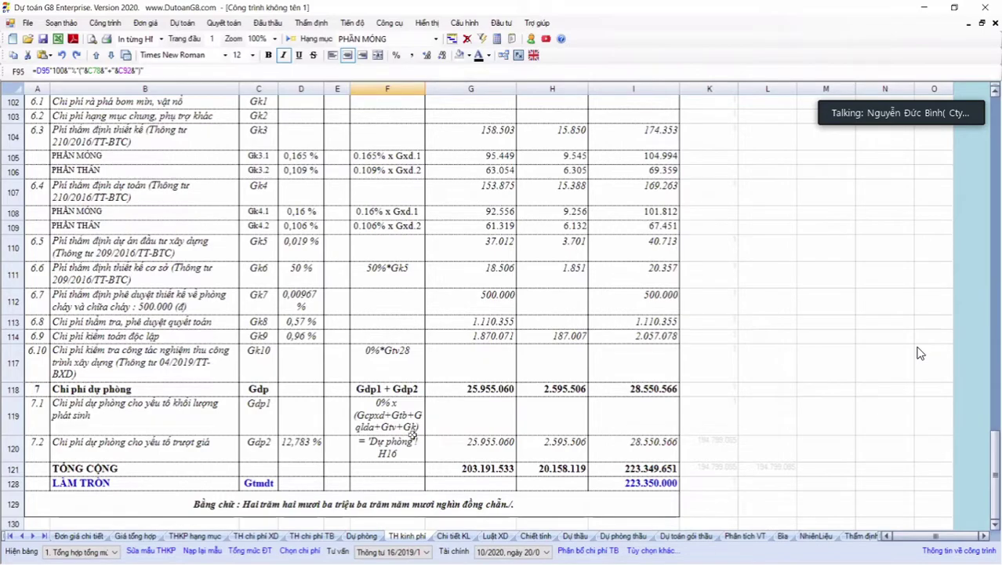
# Examine the bid cost analysis (Chiết tính) of AF.11111 and AK.21322, from direct and indirect costs to the after-tax construction cost
pyautogui.click(536, 540)
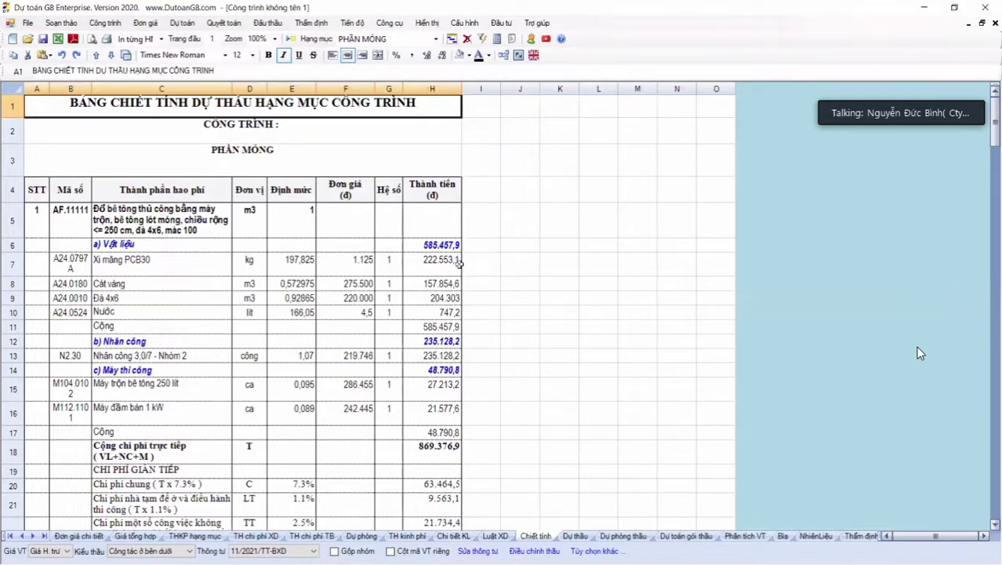
pyautogui.scroll(-1, 464, 257)
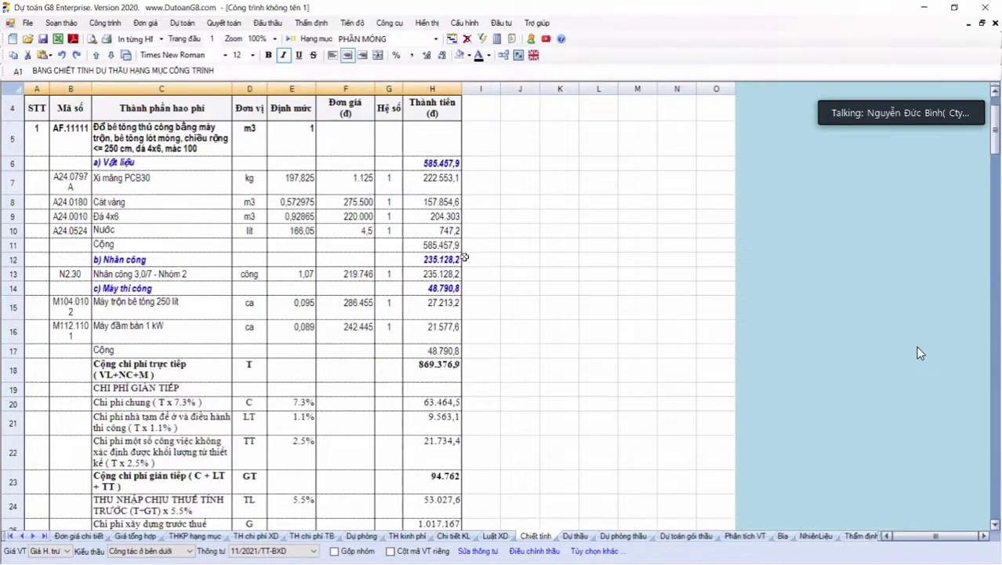
pyautogui.scroll(-1, 464, 258)
pyautogui.scroll(1, 464, 257)
pyautogui.scroll(-1, 345, 192)
pyautogui.scroll(2, 345, 192)
pyautogui.scroll(-2, 354, 252)
pyautogui.scroll(-2, 435, 414)
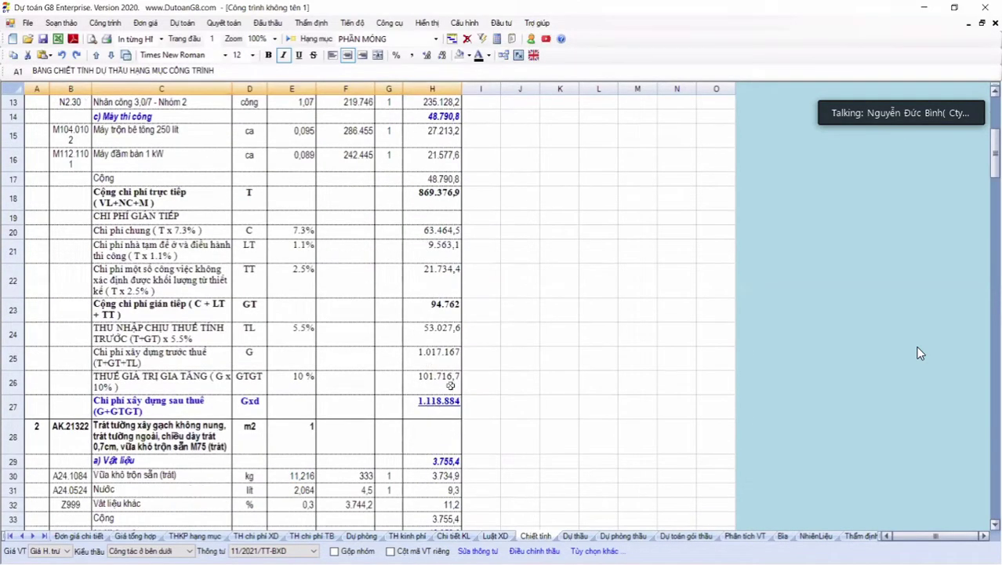
pyautogui.click(434, 411)
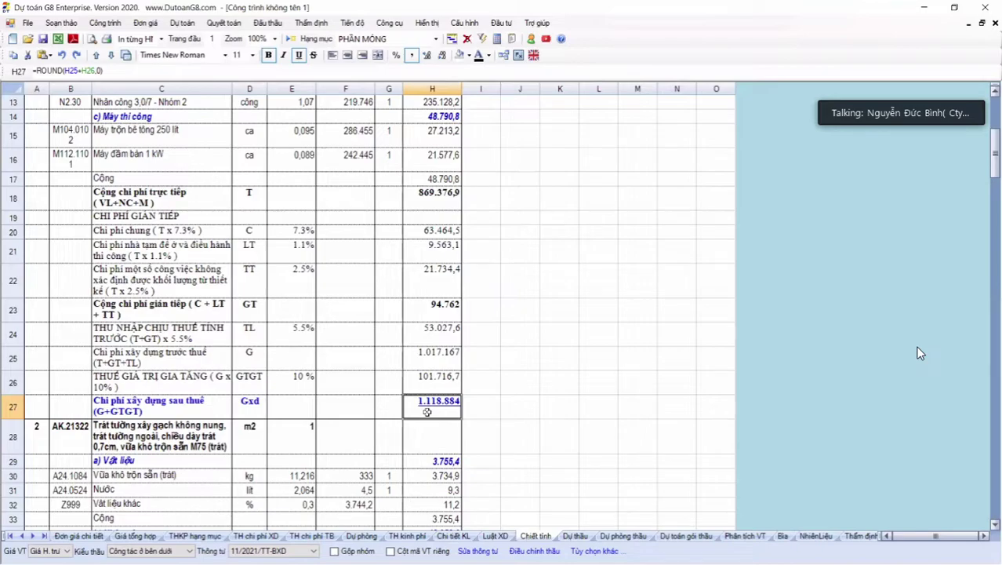
pyautogui.scroll(-3, 427, 412)
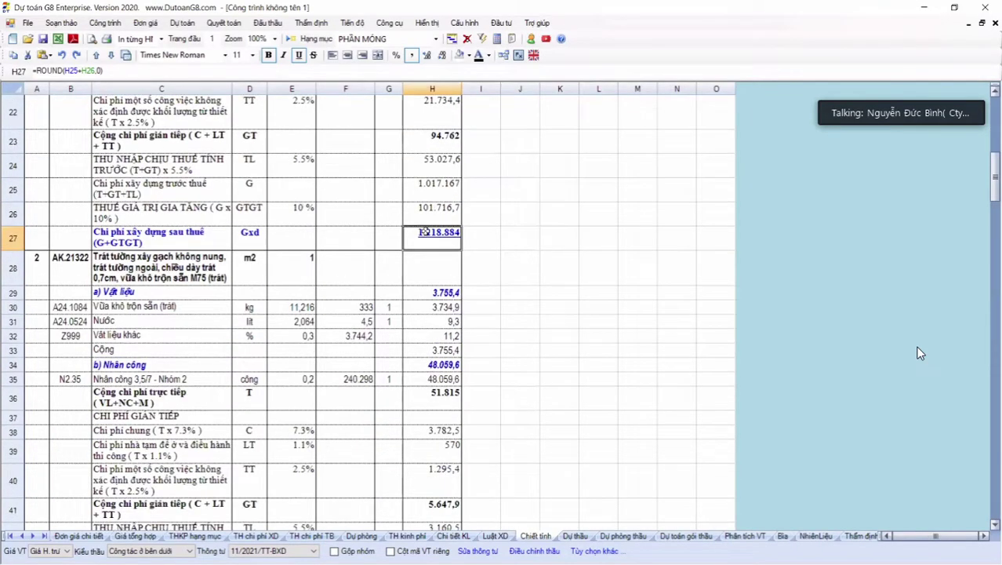
pyautogui.scroll(-2, 424, 235)
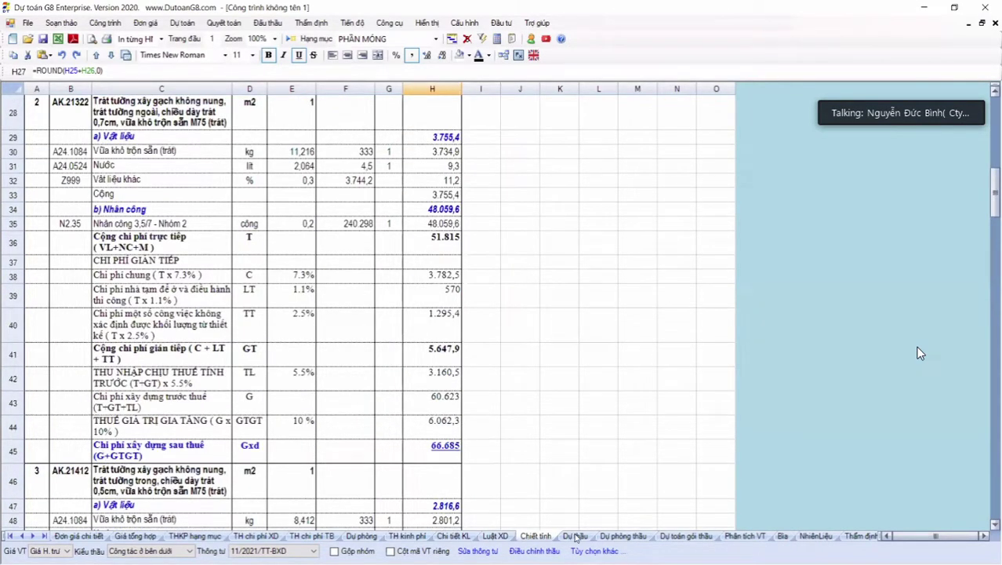
# Check the source formulas of the four PHẦN MÓNG unit prices in the bid price table (Dự thầu)
pyautogui.click(576, 536)
pyautogui.click(378, 229)
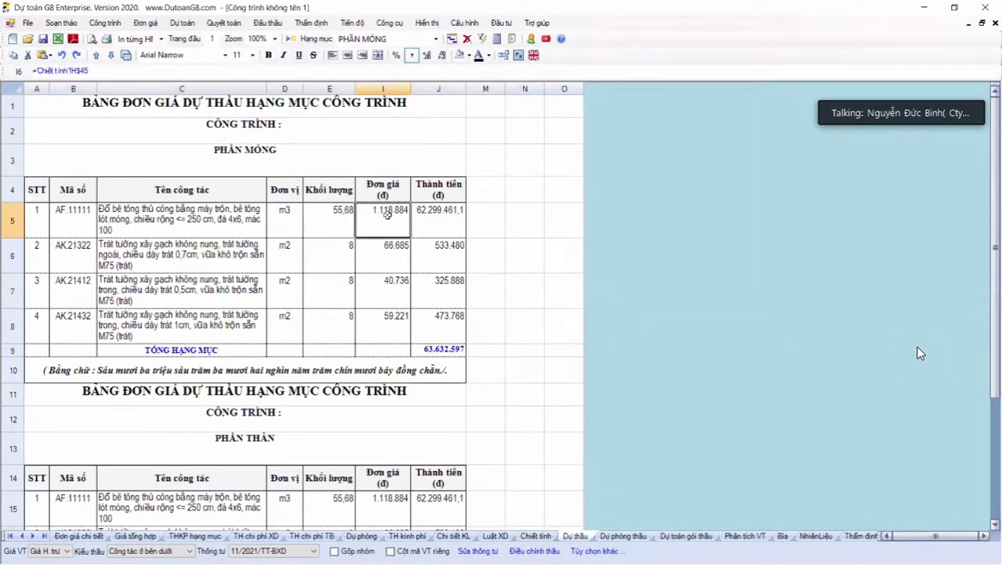
pyautogui.click(385, 258)
pyautogui.click(389, 290)
pyautogui.click(393, 323)
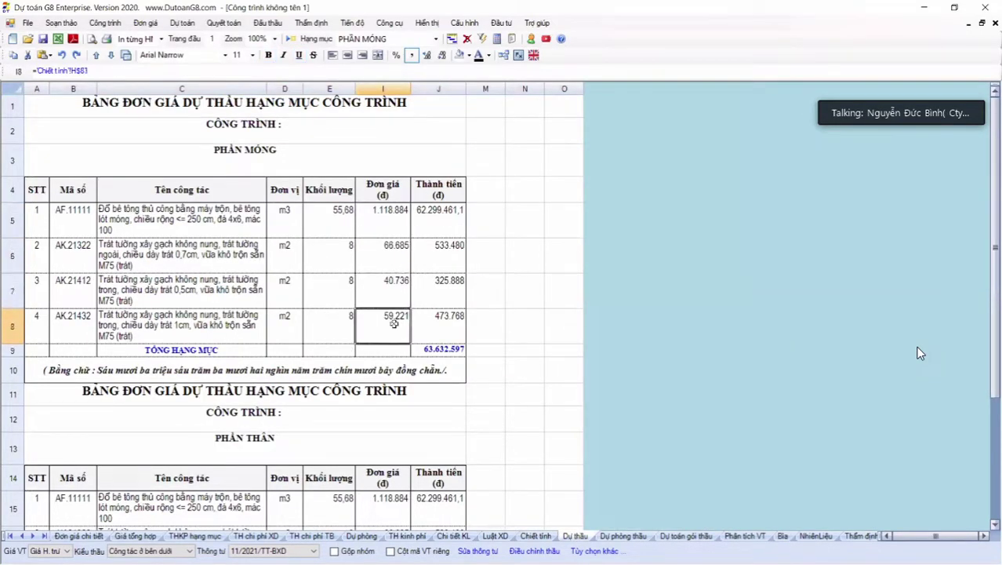
pyautogui.click(376, 224)
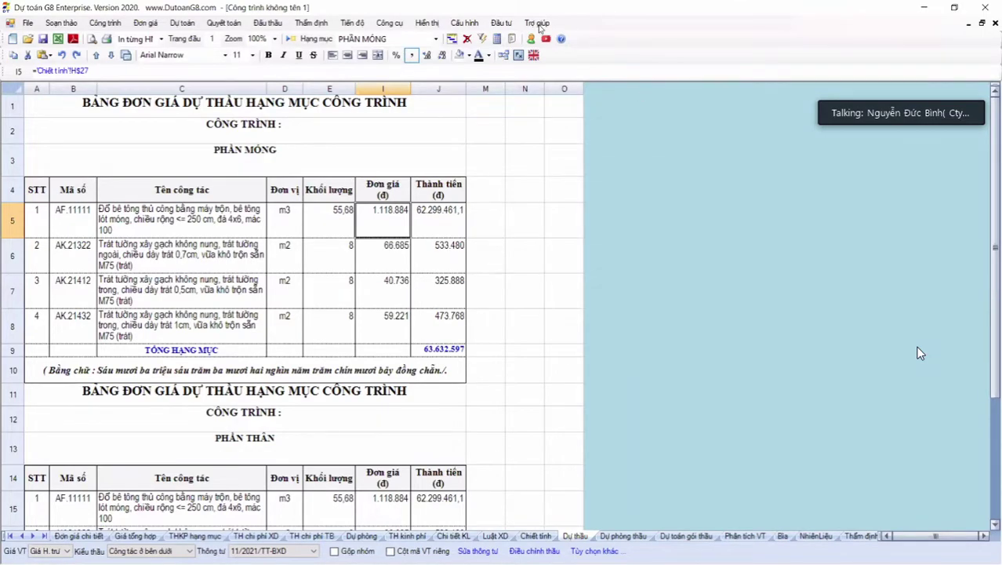
# Switch to the settlement workbook (Quyết toán) and add all four PHẦN MÓNG work items from the estimate to GIAI ĐOẠN 1
pyautogui.click(217, 23)
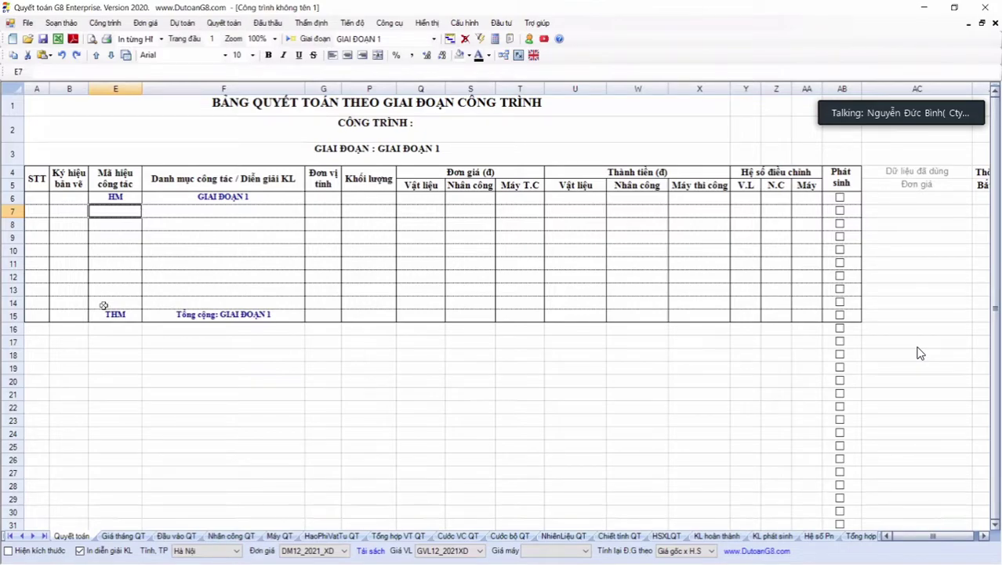
pyautogui.rightClick(117, 218)
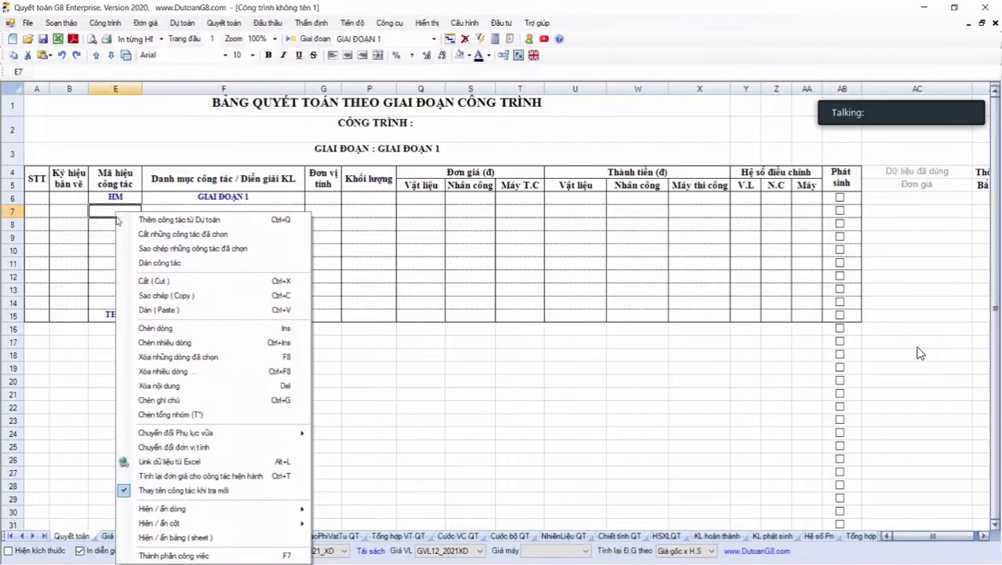
pyautogui.click(175, 222)
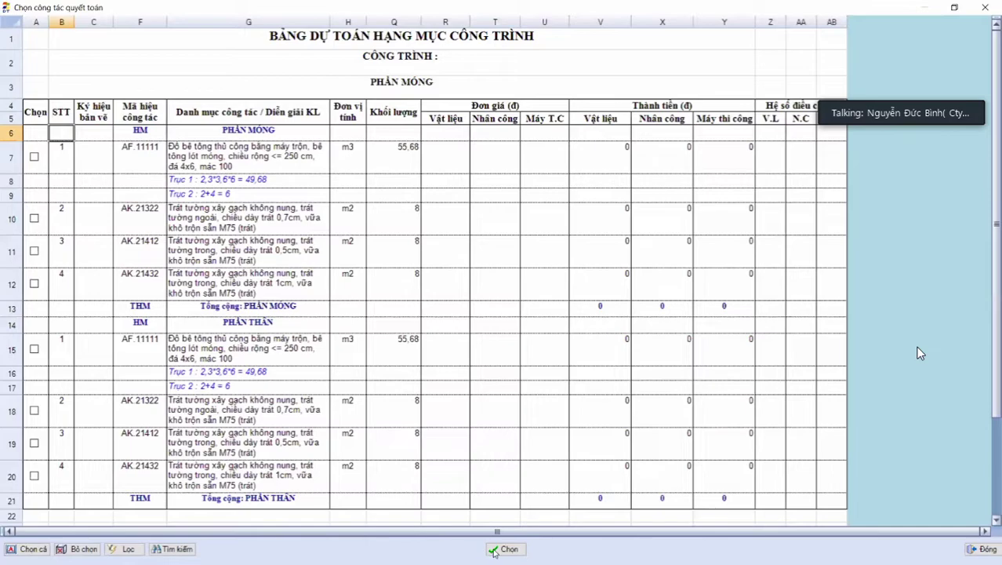
pyautogui.click(204, 216)
pyautogui.hotkey('ctrl', 'a')
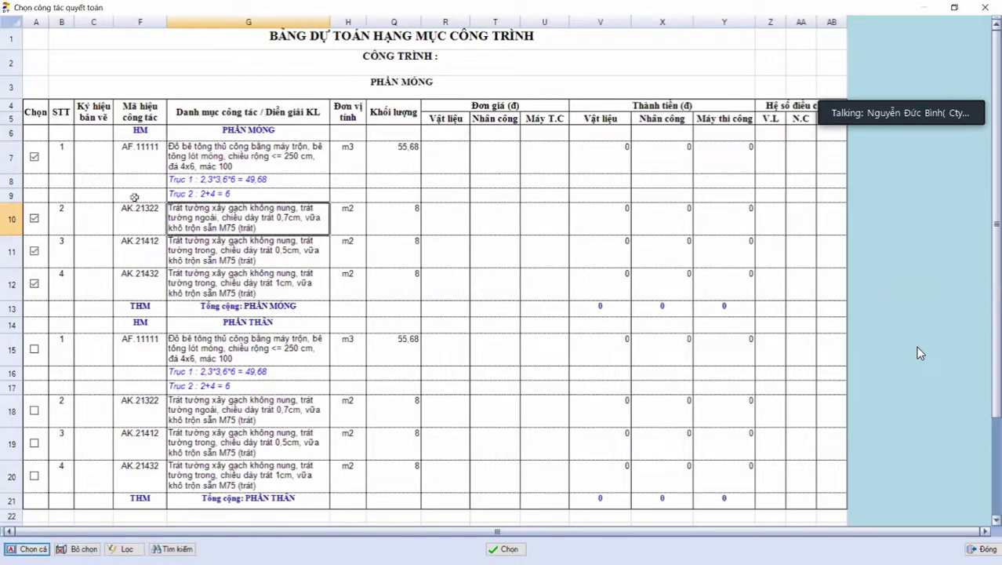
pyautogui.press('Return')
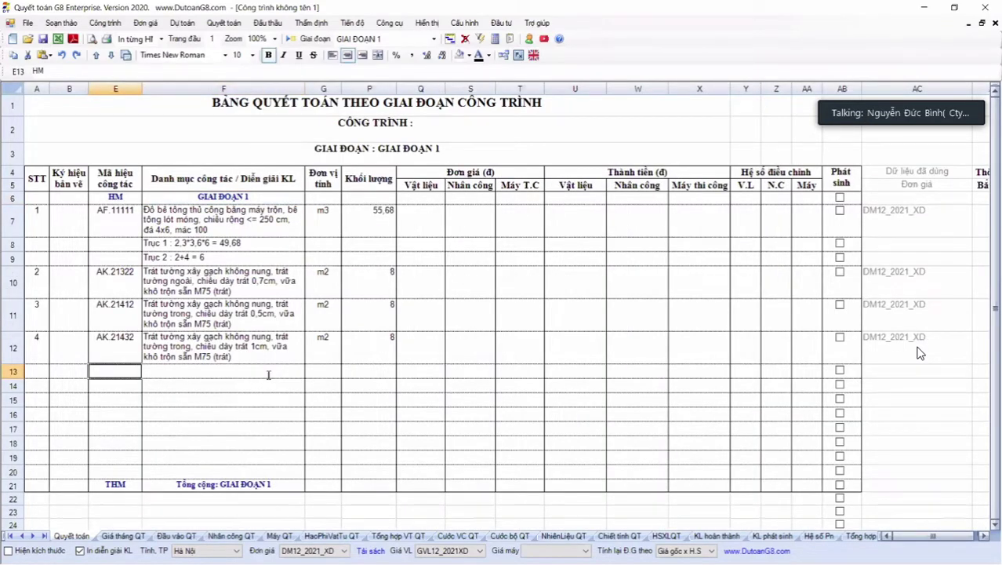
# Create a second settlement stage named gđ2 in row 13 and add all four PHẦN THÂN work items from the estimate to it
pyautogui.press('Return')
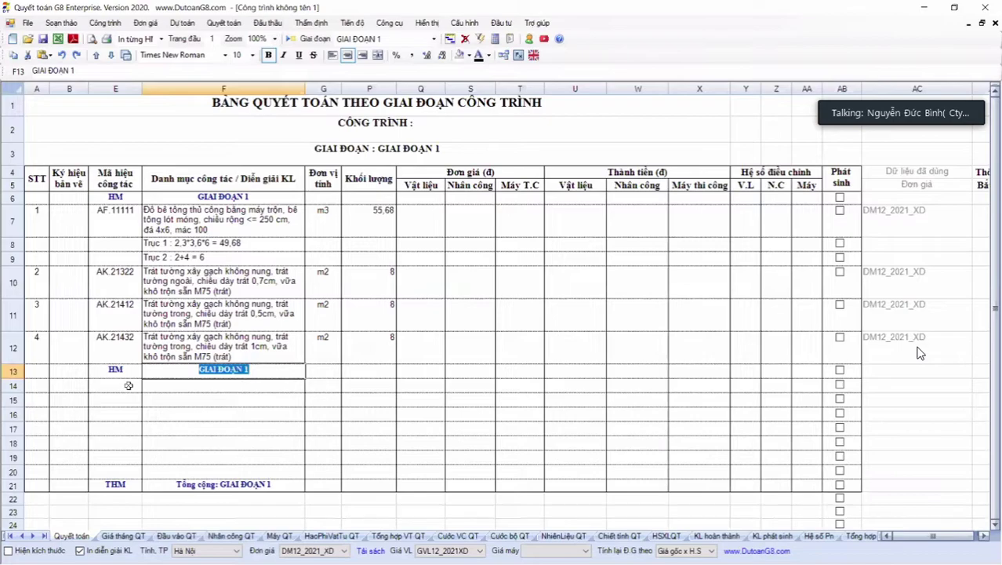
pyautogui.rightClick(129, 385)
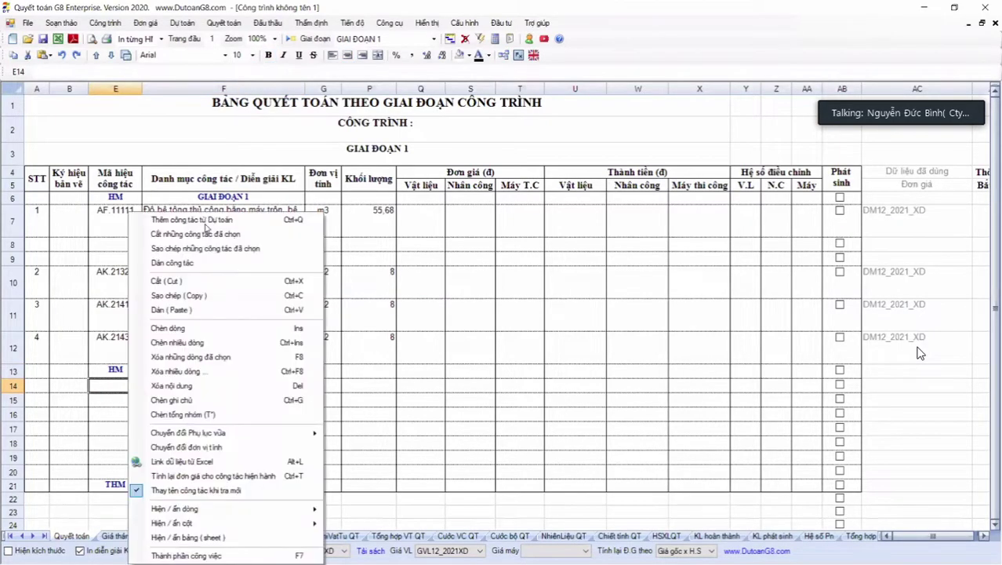
pyautogui.click(192, 220)
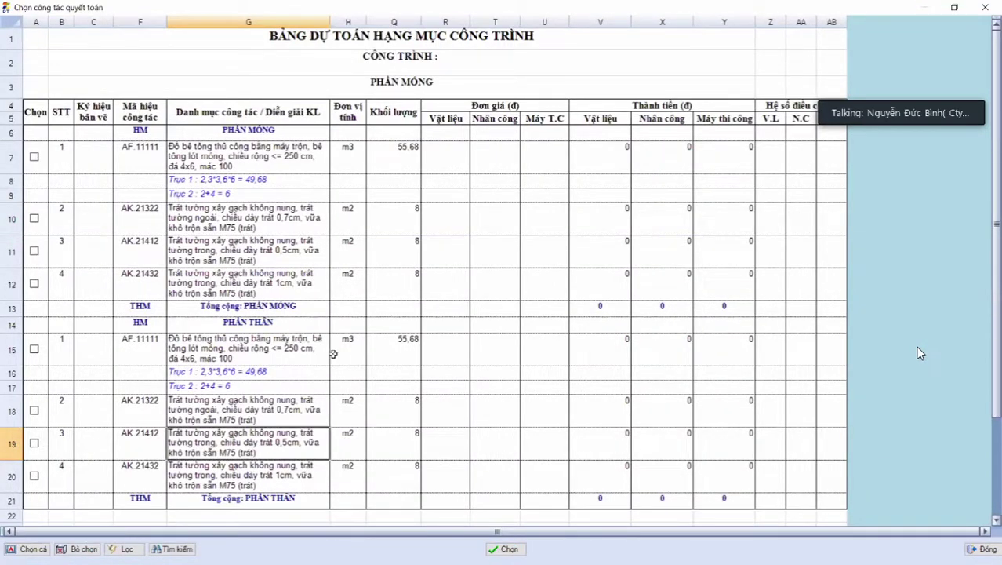
pyautogui.click(27, 548)
pyautogui.press('Return')
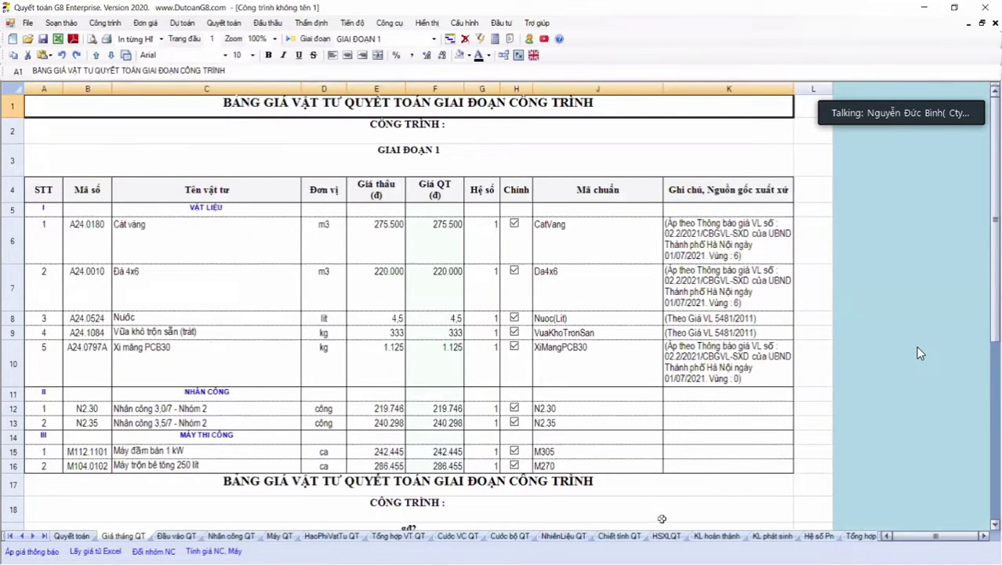
# Review the completed-volume table (KL hoàn thành, Mẫu số 08b) for GIAI ĐOẠN 1, including its project details, work items and advance and payment lines
pyautogui.press('Down')
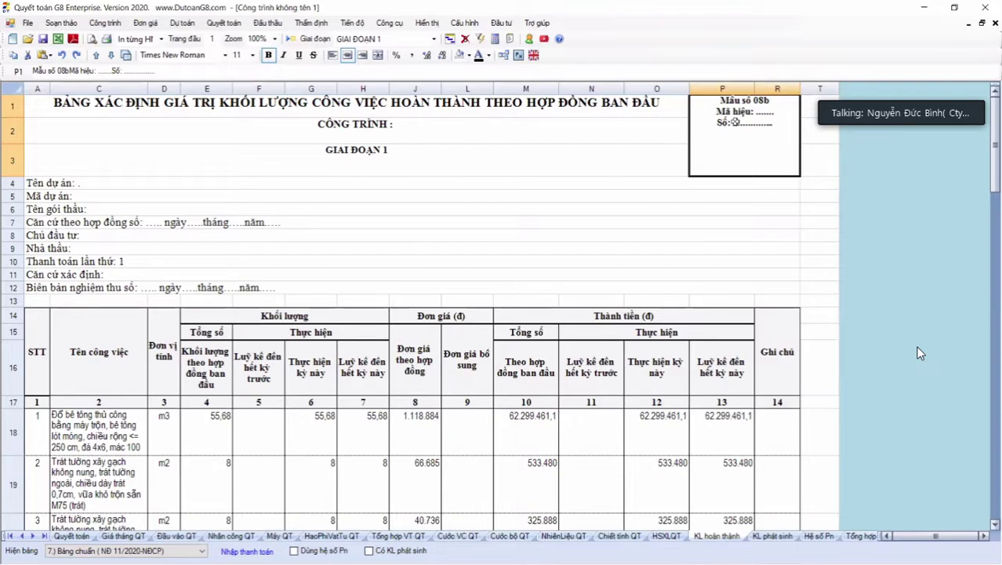
pyautogui.scroll(-1, 223, 236)
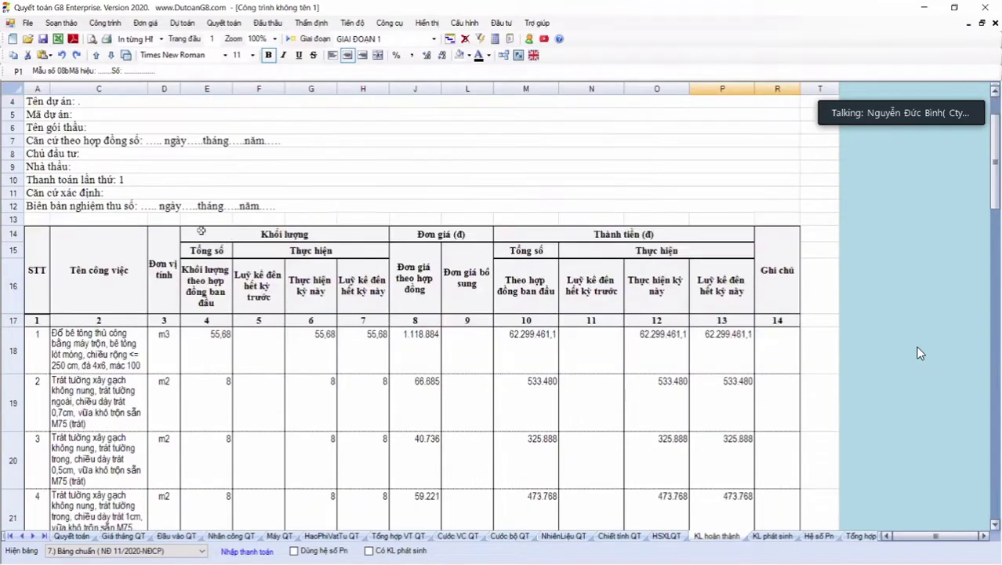
pyautogui.scroll(1, 82, 184)
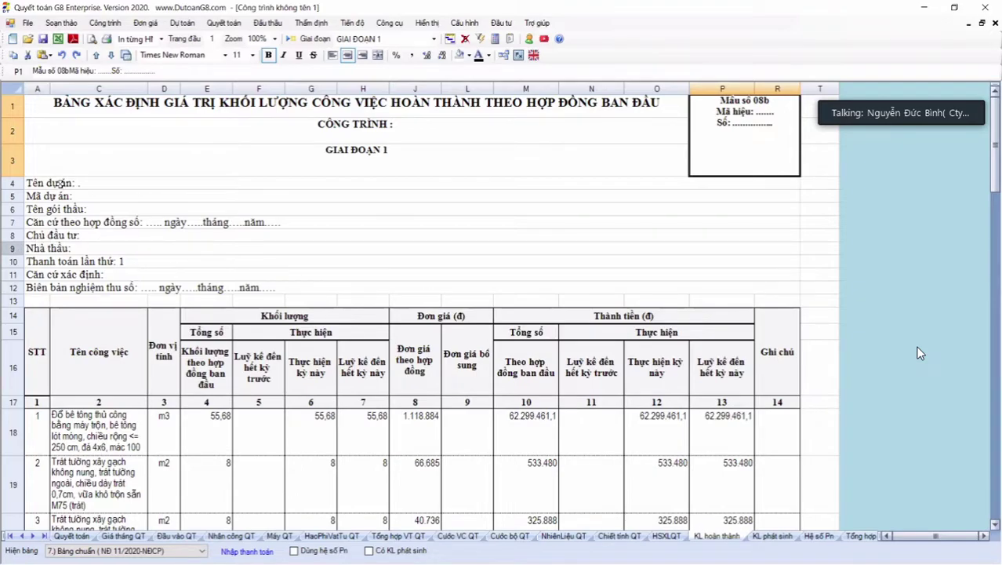
pyautogui.moveTo(60, 184); pyautogui.dragTo(359, 294)
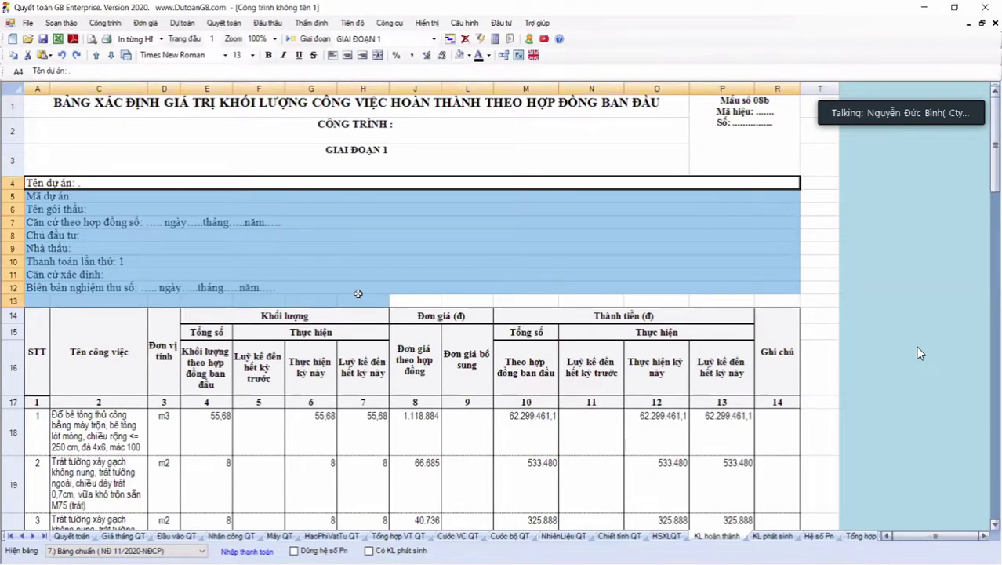
pyautogui.scroll(-4, 358, 294)
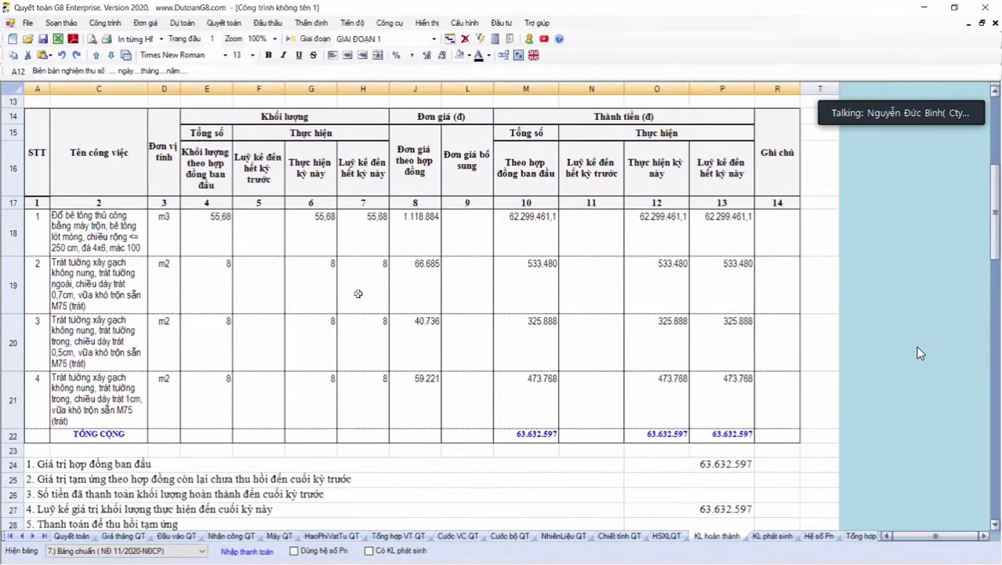
pyautogui.scroll(-2, 358, 293)
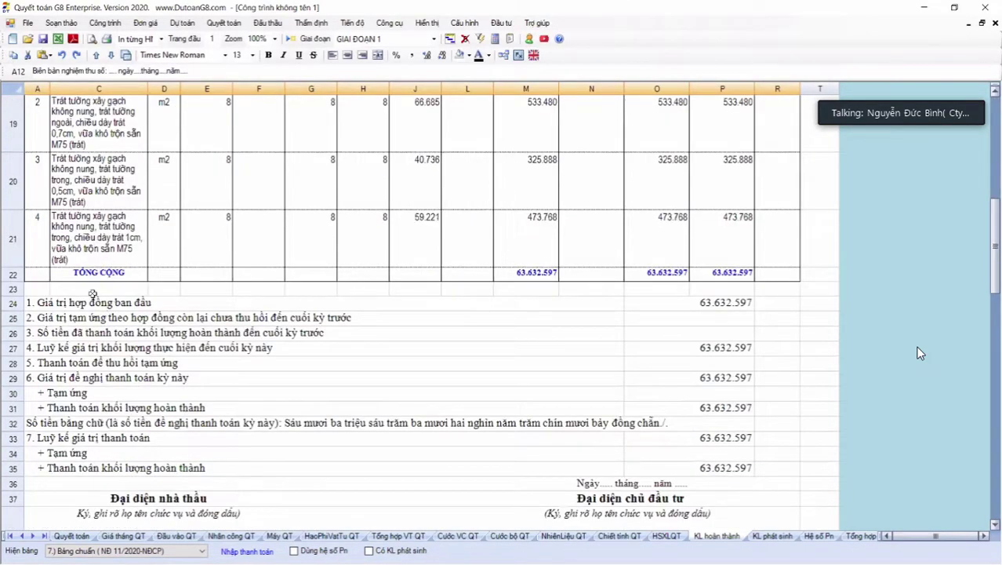
pyautogui.click(373, 301)
pyautogui.click(663, 292)
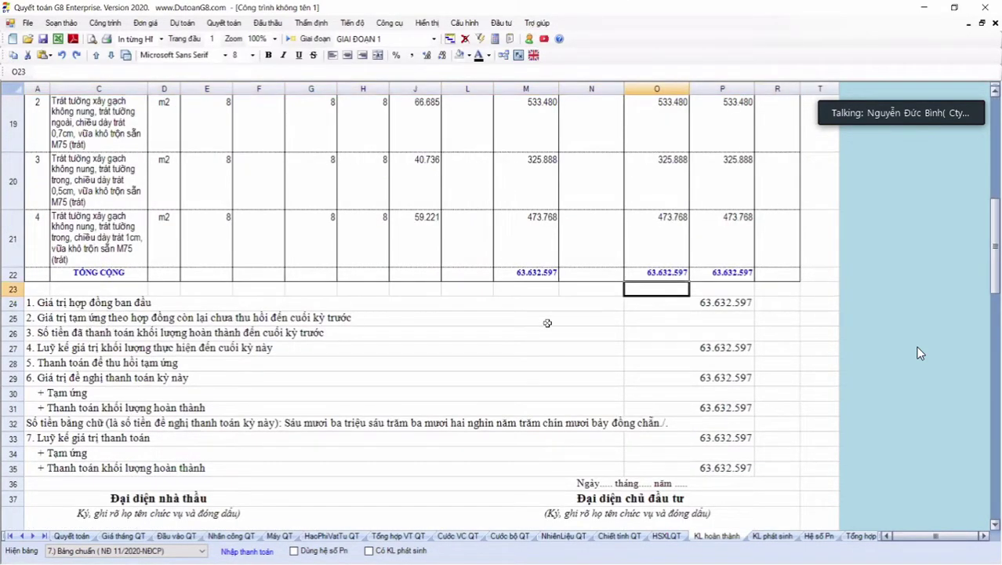
pyautogui.click(710, 321)
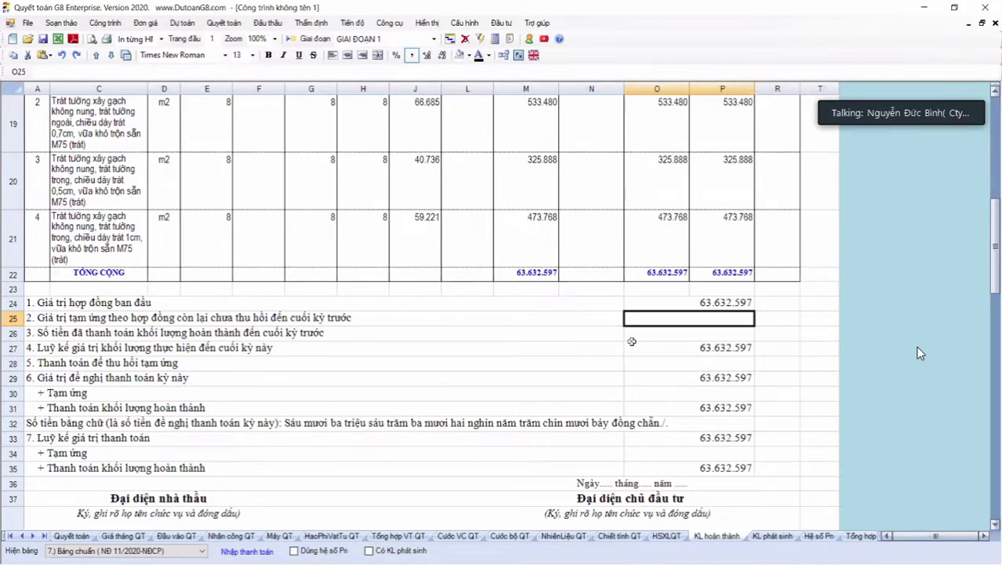
# Examine the signature block and the gđ2 completed-volume table, checking the formula of the contract unit price for its second work item
pyautogui.scroll(-5, 631, 341)
pyautogui.click(606, 356)
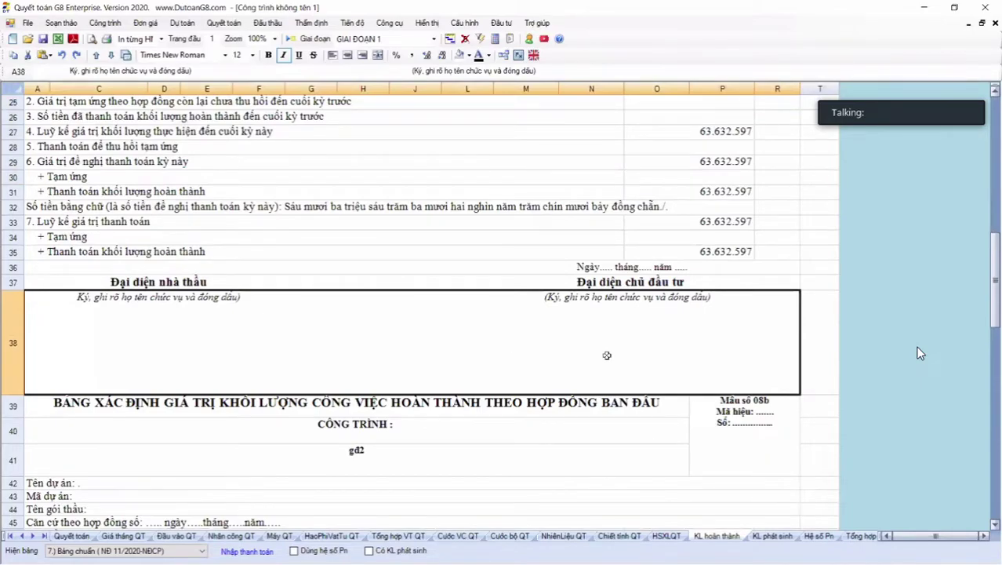
pyautogui.scroll(-5, 432, 343)
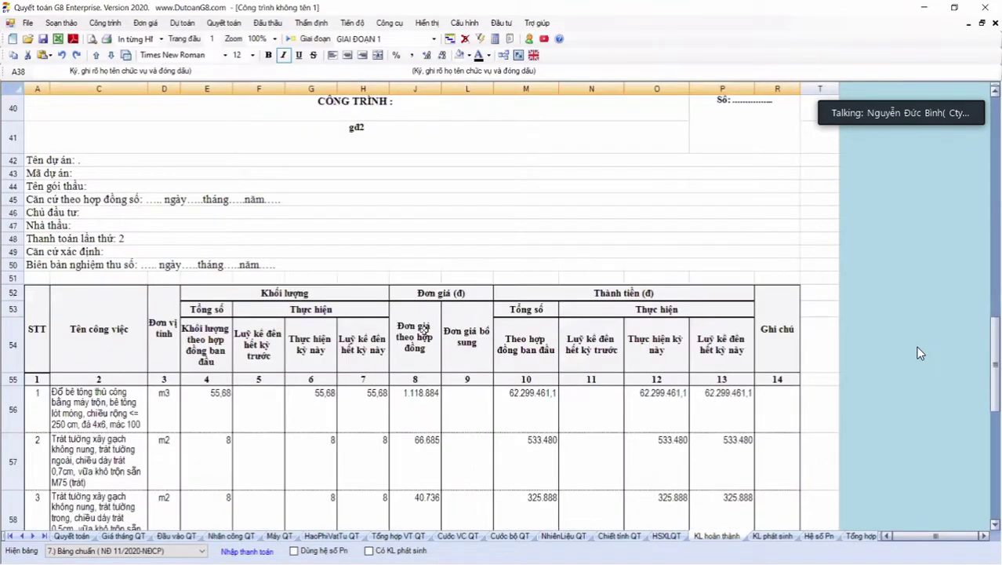
pyautogui.scroll(-2, 423, 331)
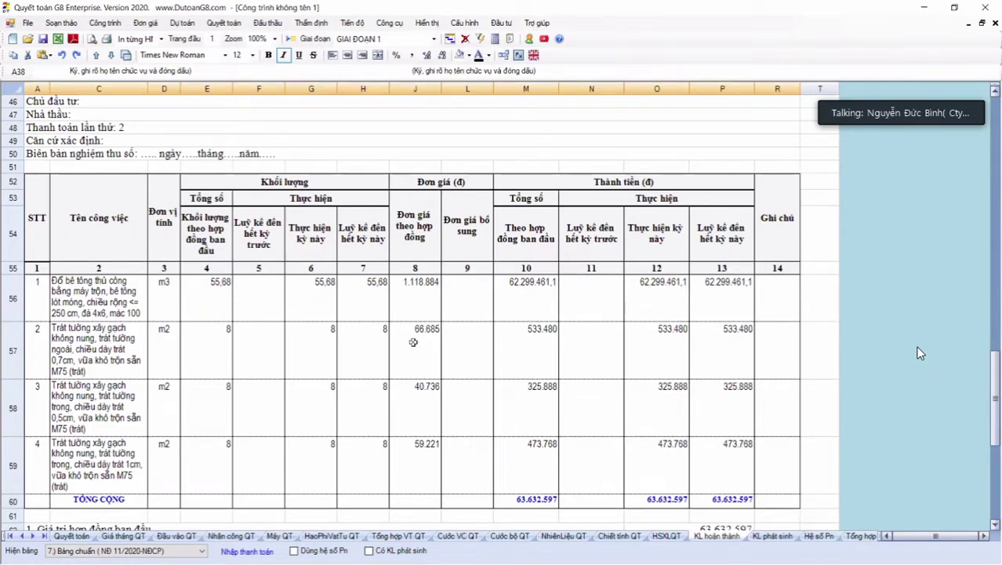
pyautogui.click(423, 329)
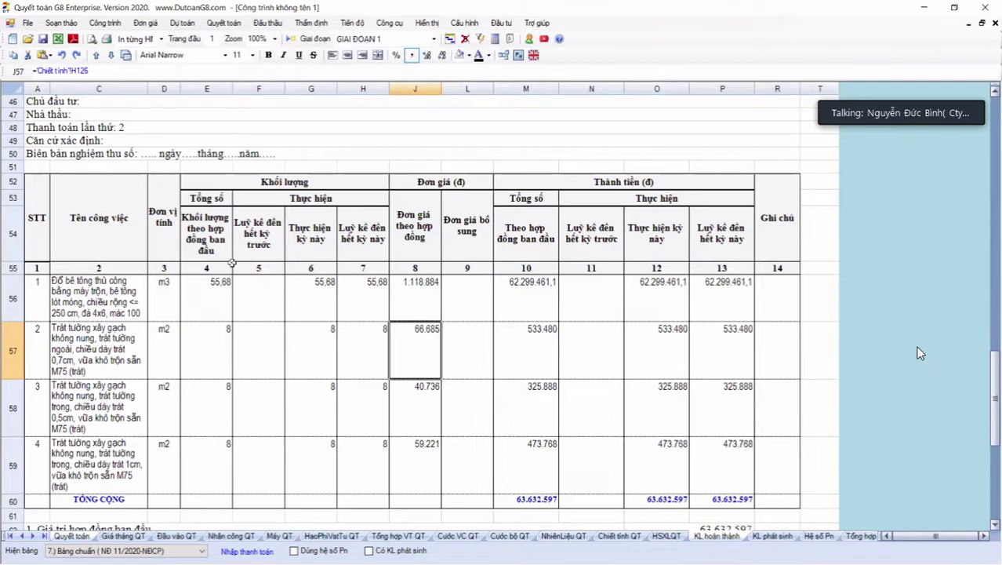
# Return to the estimate workbook and open the software's author, version and technical support information
pyautogui.hotkey('alt', 'Tab')
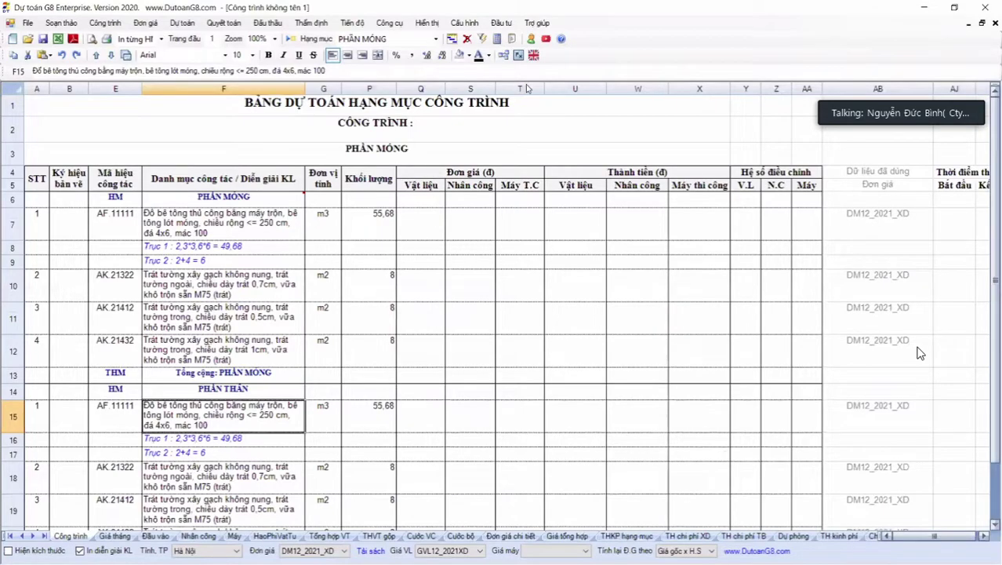
pyautogui.click(535, 25)
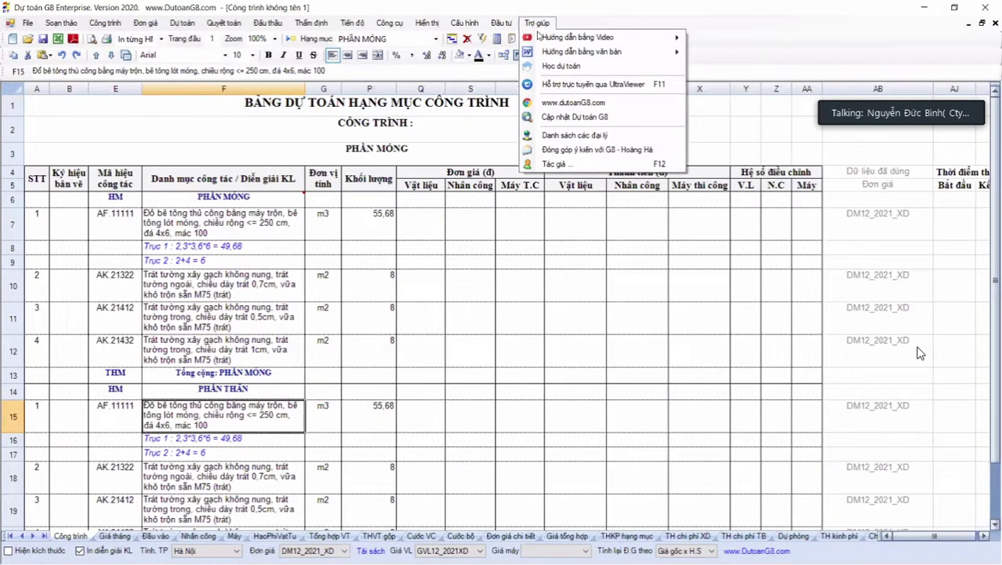
pyautogui.click(568, 166)
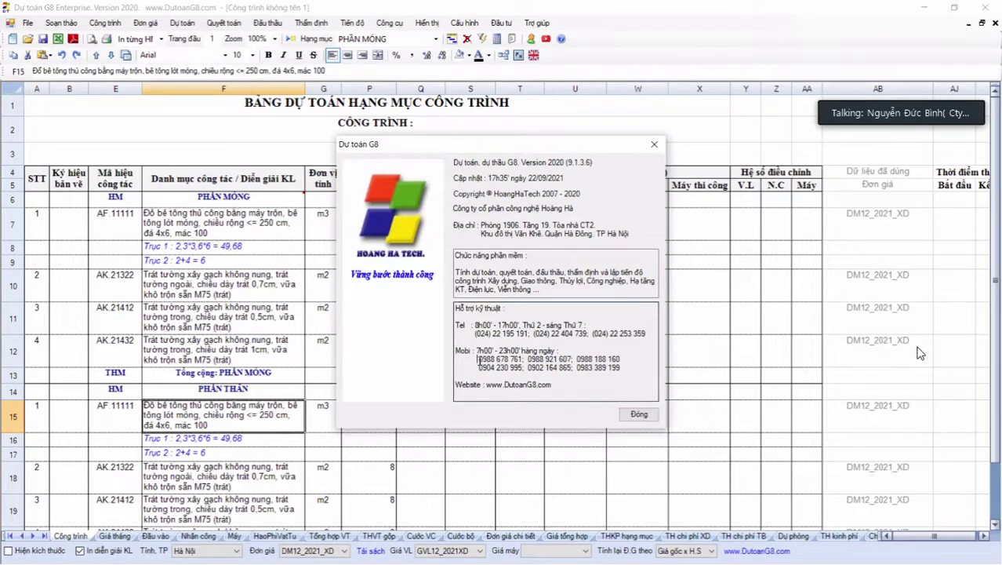
# Highlight the first mobile support number in the software information and close the information window
pyautogui.moveTo(478, 360); pyautogui.dragTo(526, 360)
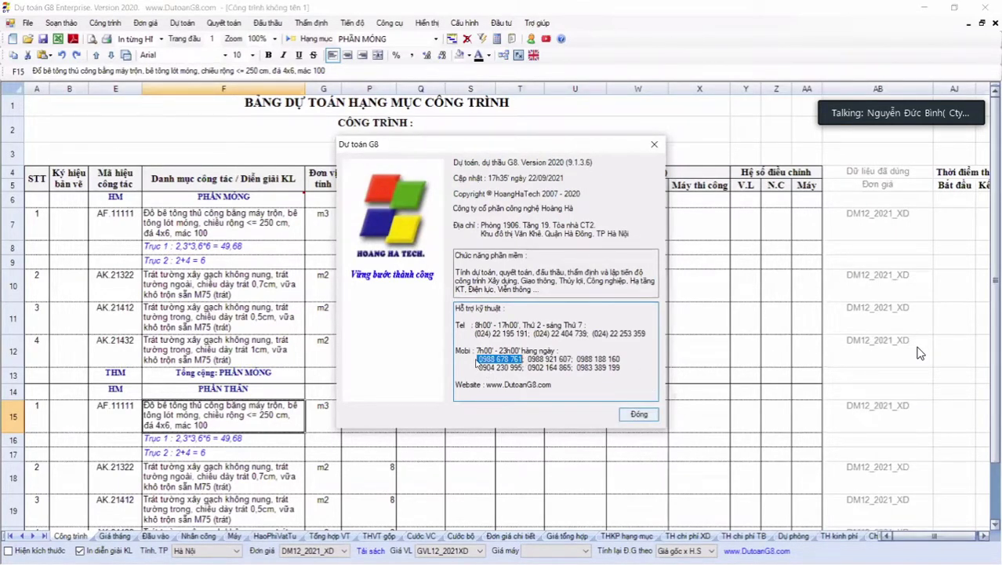
pyautogui.moveTo(475, 358); pyautogui.dragTo(522, 365)
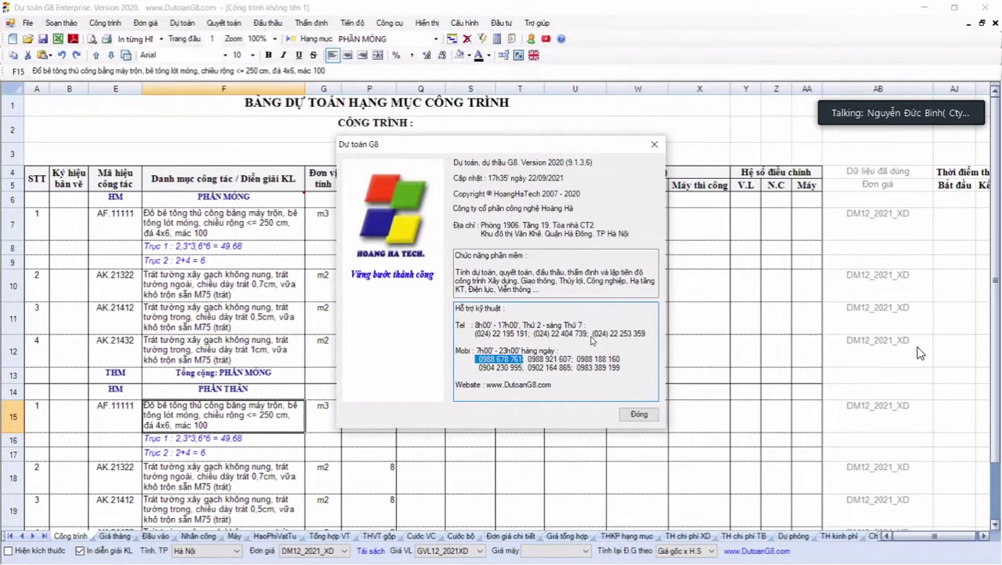
pyautogui.click(646, 416)
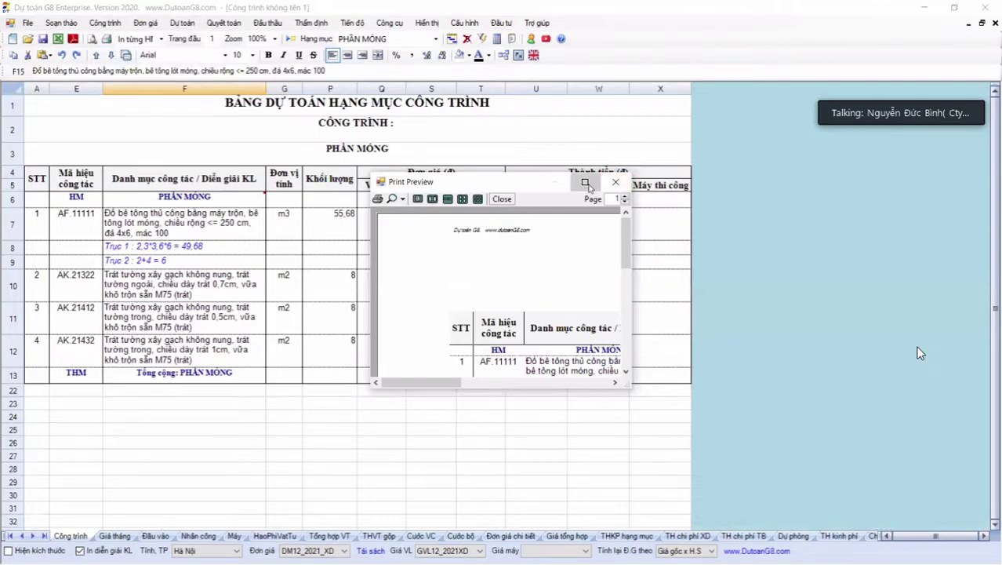
# Examine the full-screen print preview of the PHẦN MÓNG estimate table and close the preview
pyautogui.click(584, 182)
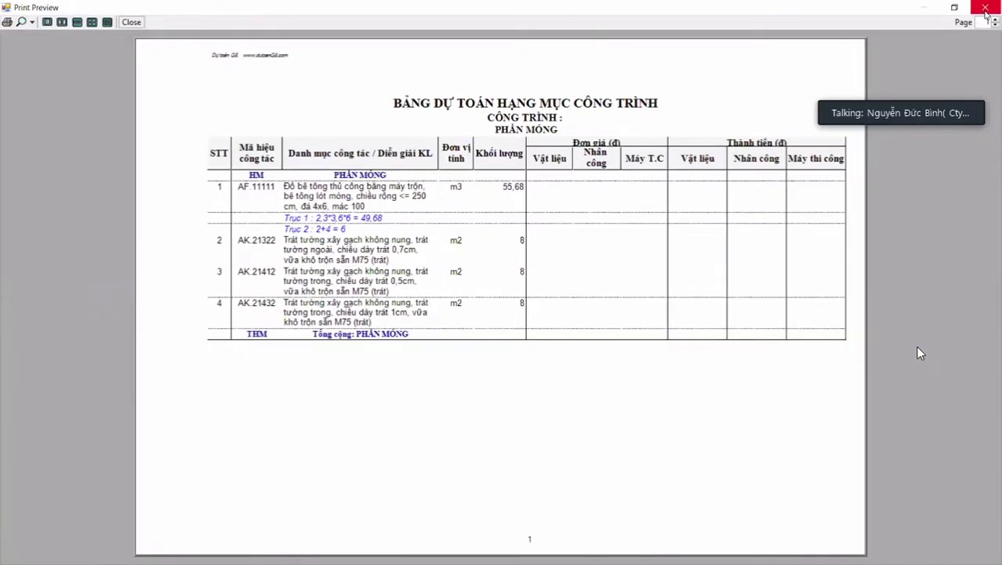
pyautogui.click(985, 7)
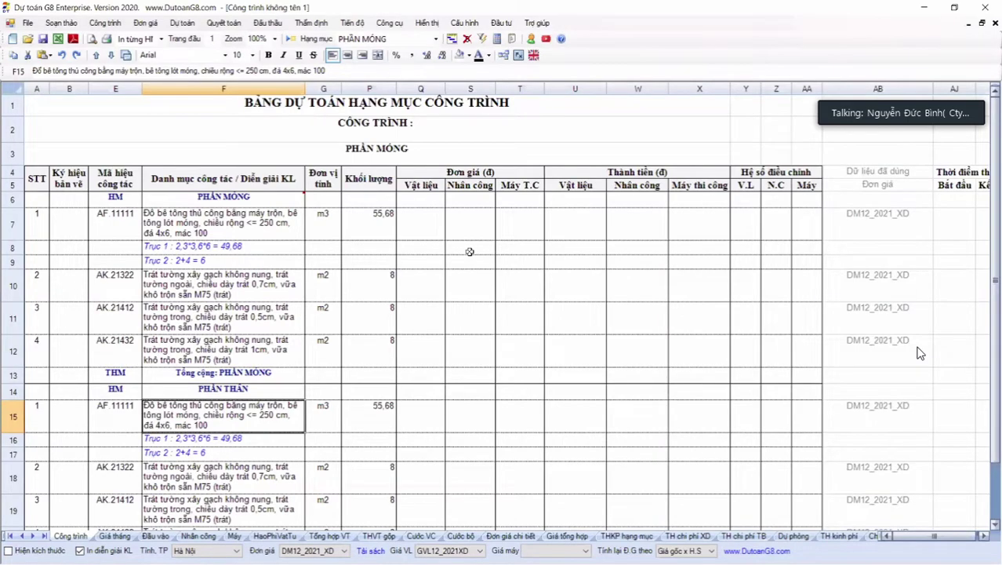
# Export all project tables to an Excel 97-2003 file named vD123.xls on the Desktop and open the exported workbook
pyautogui.click(60, 41)
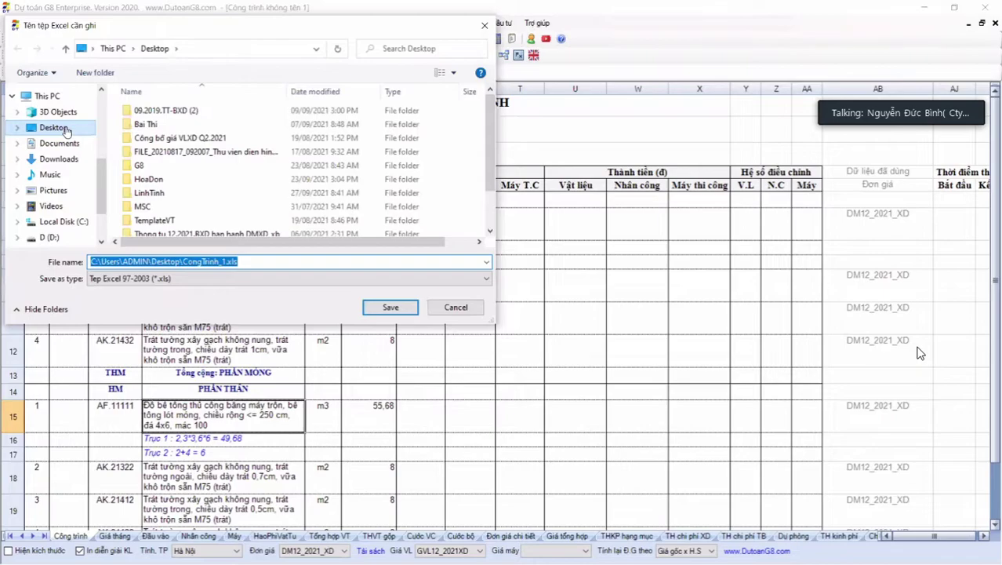
pyautogui.click(66, 130)
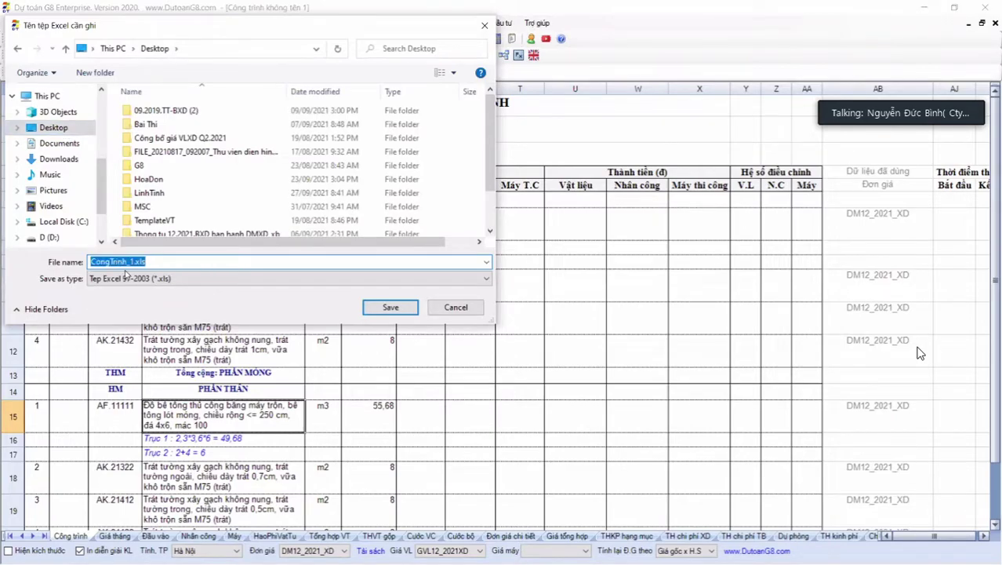
pyautogui.write('vD12')
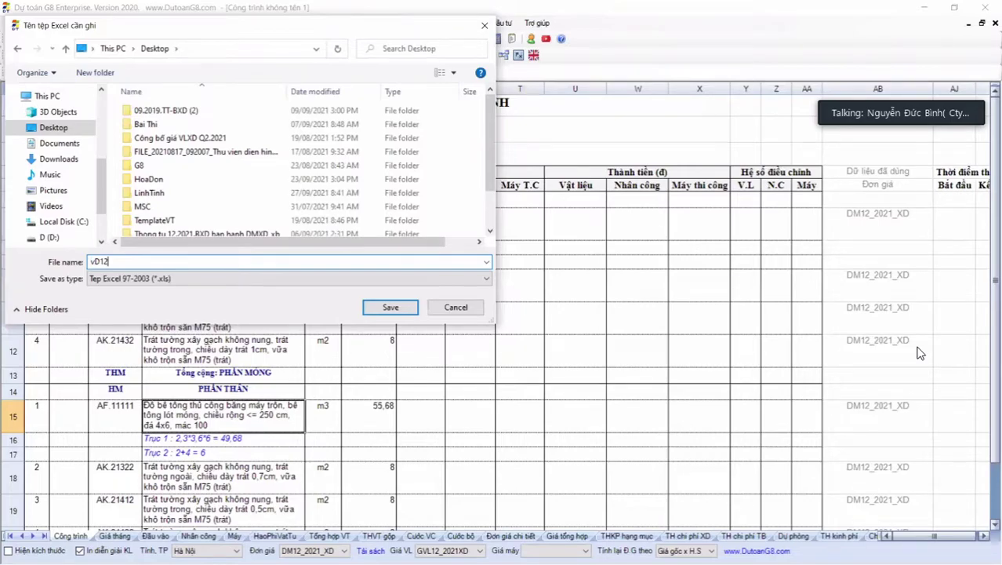
pyautogui.press('Return')
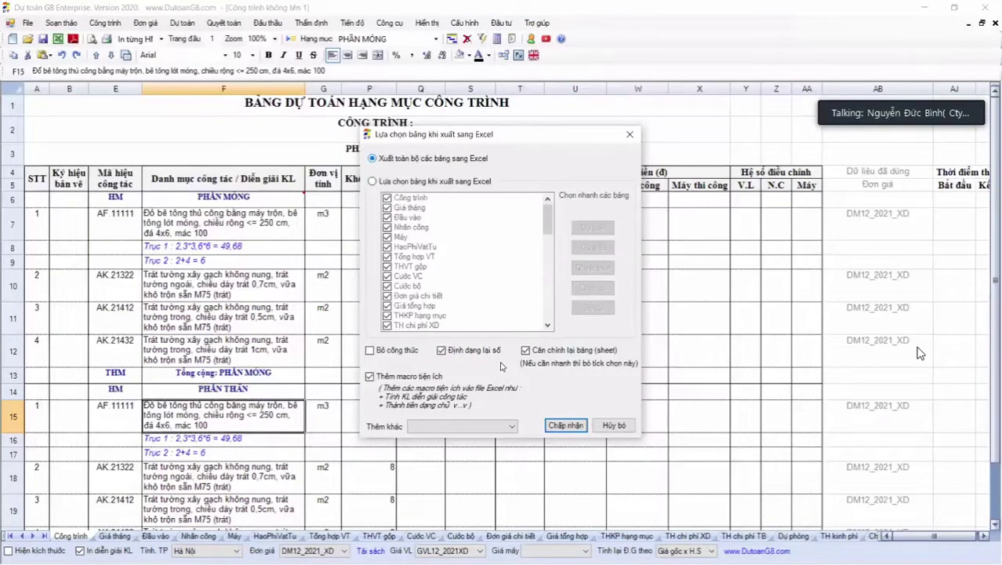
pyautogui.click(566, 427)
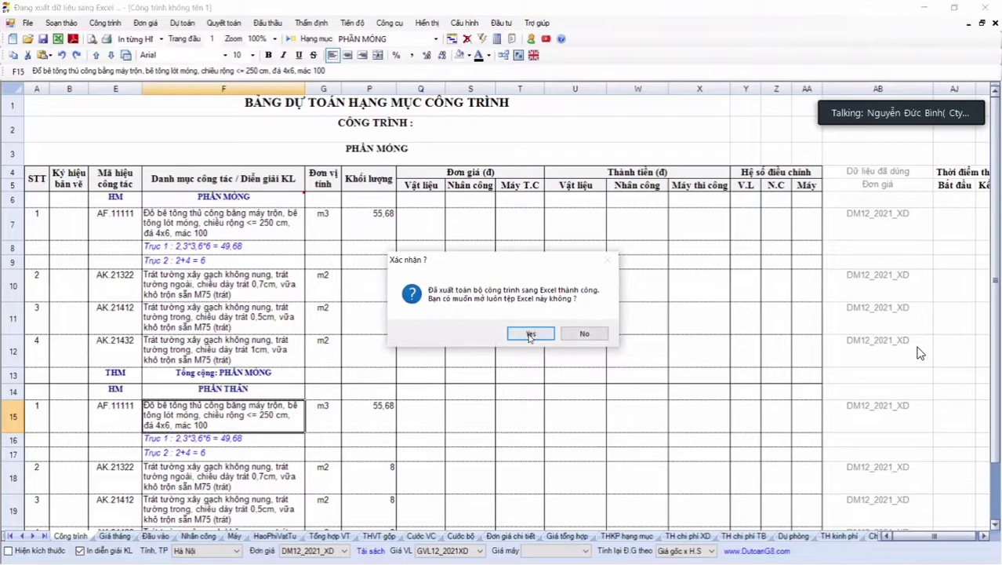
pyautogui.click(530, 333)
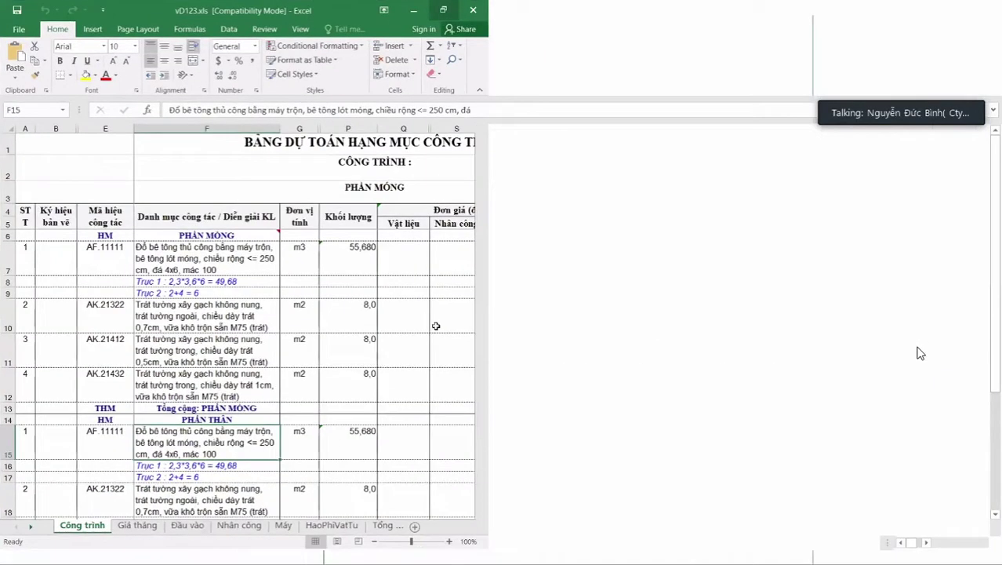
# Look through the exported workbook's sheets from Công trình through Giá tháng, Máy and THVT gộp to Giá tổng hợp, and return to the estimate
pyautogui.scroll(-2, 342, 459)
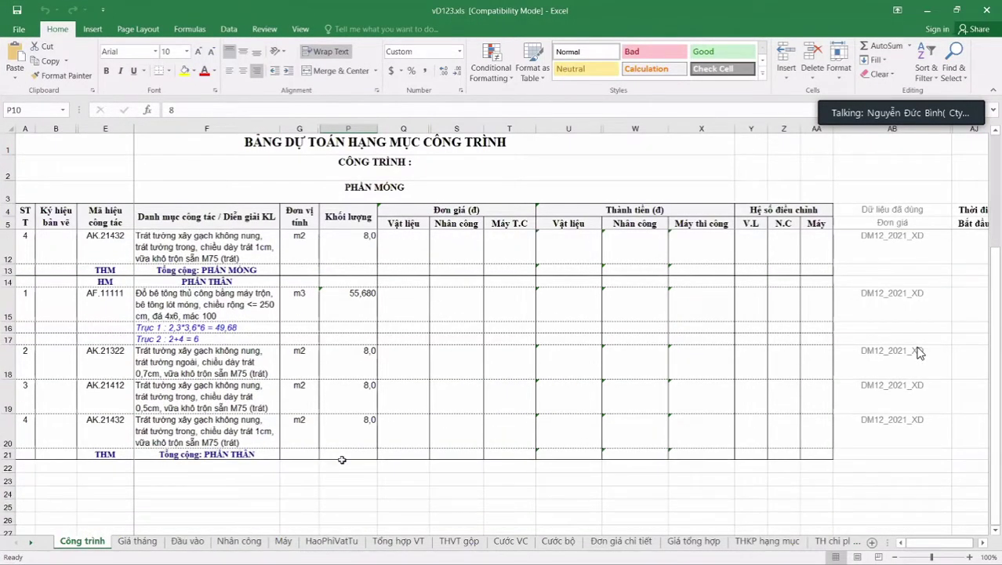
pyautogui.click(137, 541)
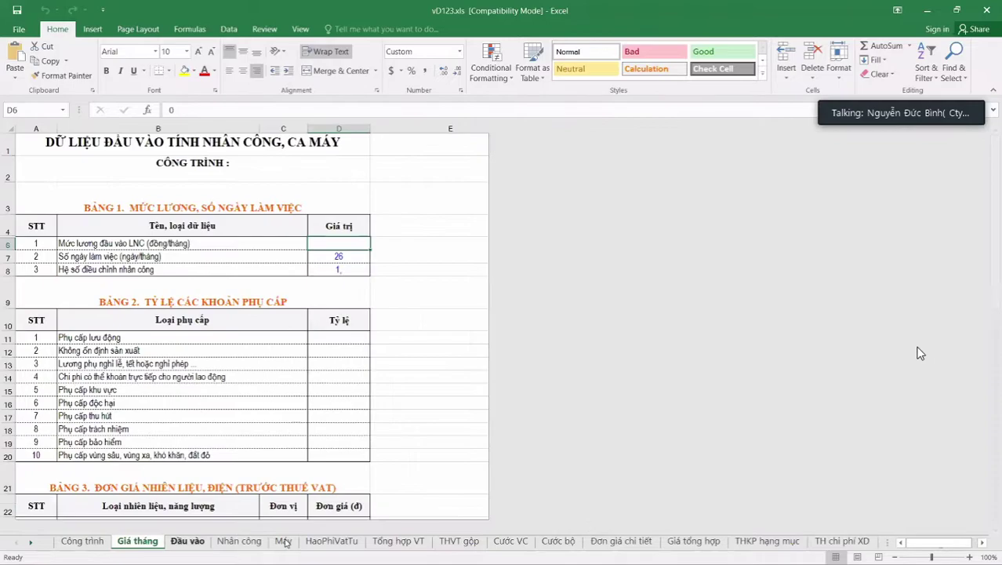
pyautogui.click(283, 541)
pyautogui.click(332, 541)
pyautogui.click(458, 541)
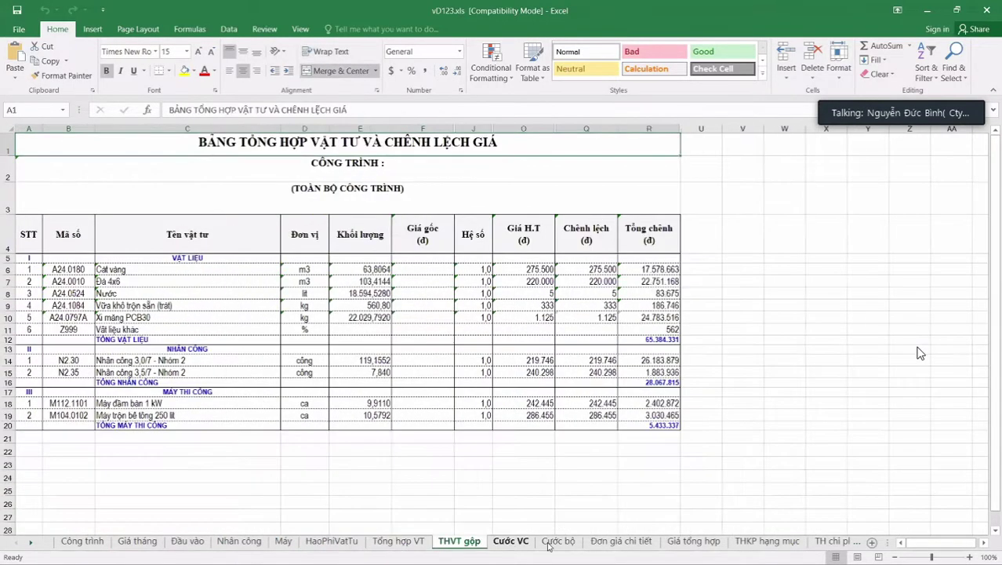
pyautogui.click(552, 542)
pyautogui.hotkey('ctrl', 'pagedown')
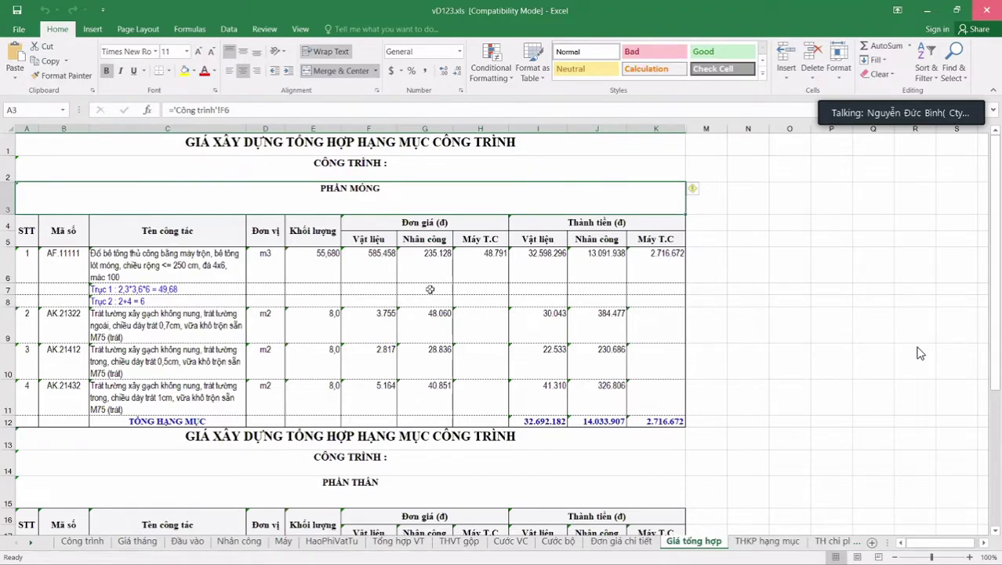
pyautogui.click(927, 10)
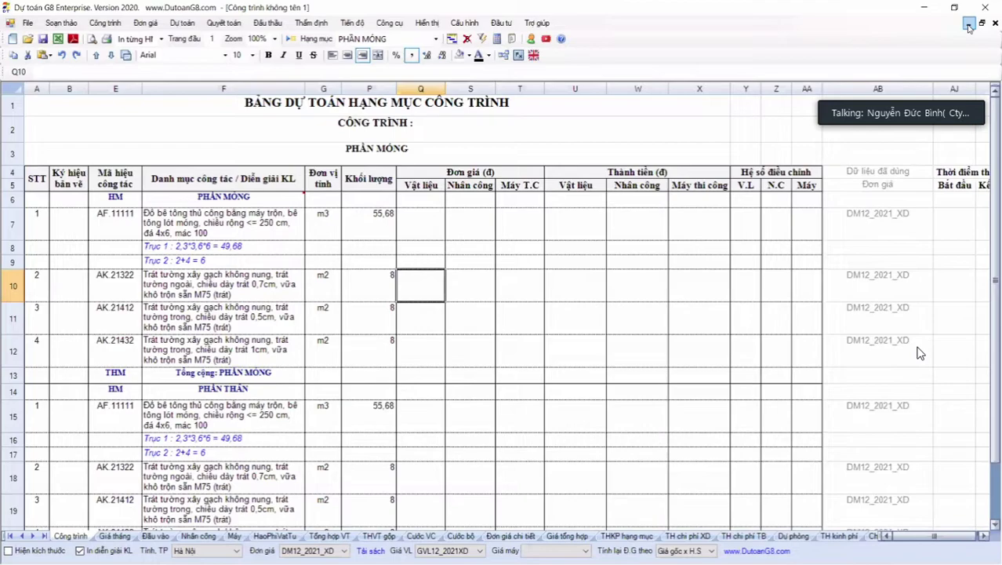
pyautogui.click(969, 26)
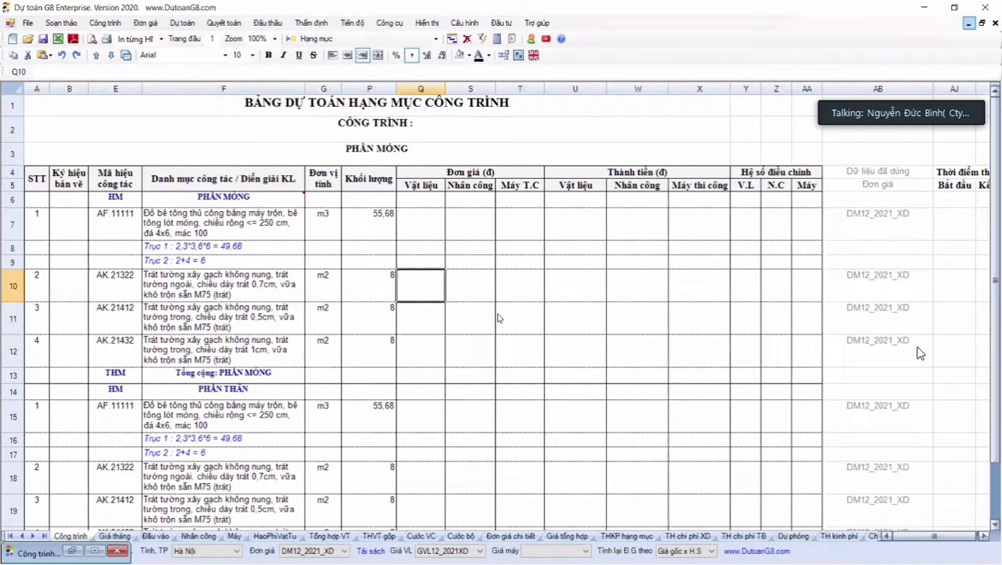
pyautogui.doubleClick(29, 553)
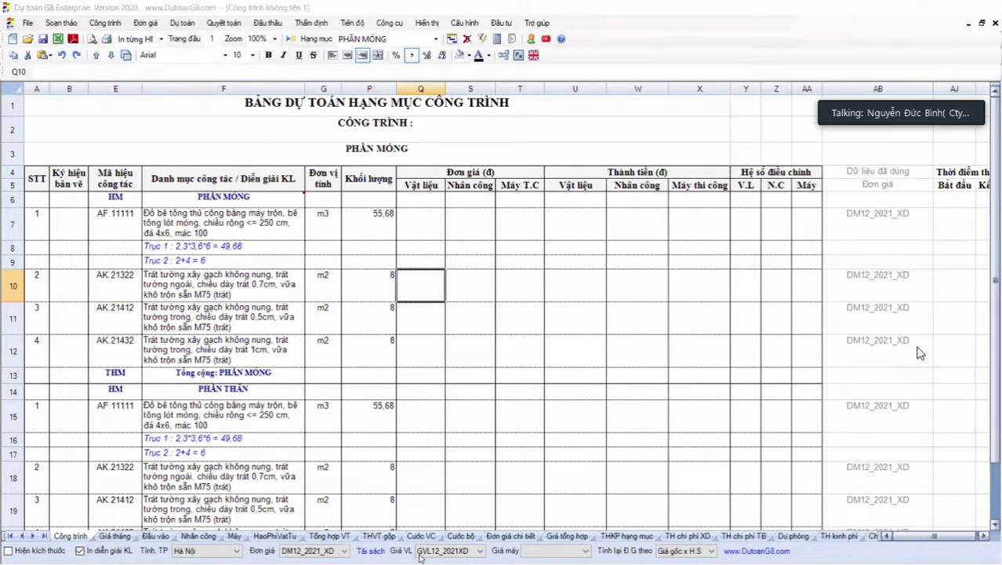
# Switch to the bidding portal in Internet Explorer, list the Xây lắp bid notices, and open participation for the package Xây lắp (Bao gồm dự phòng)
pyautogui.hotkey('alt', 'Tab')
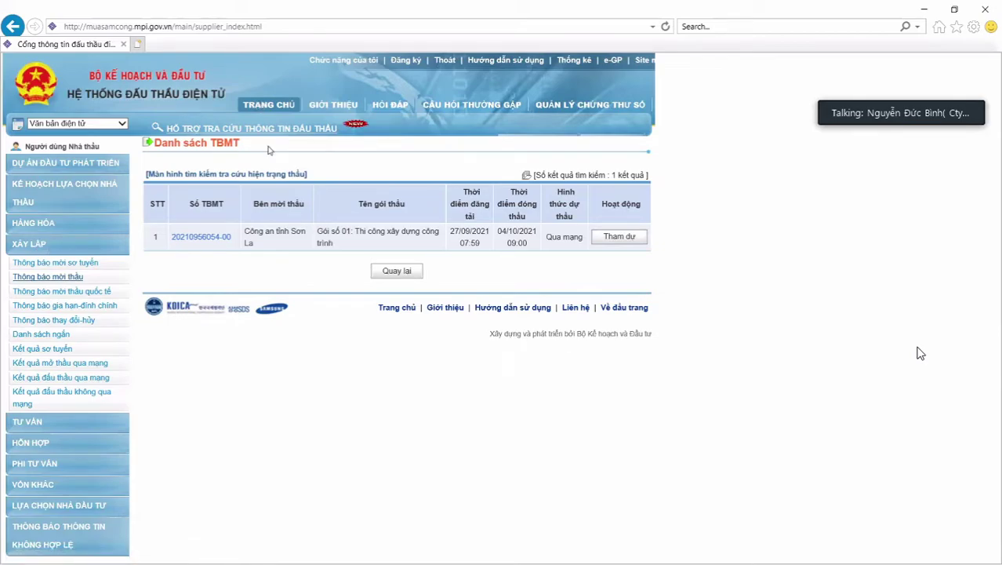
pyautogui.click(34, 249)
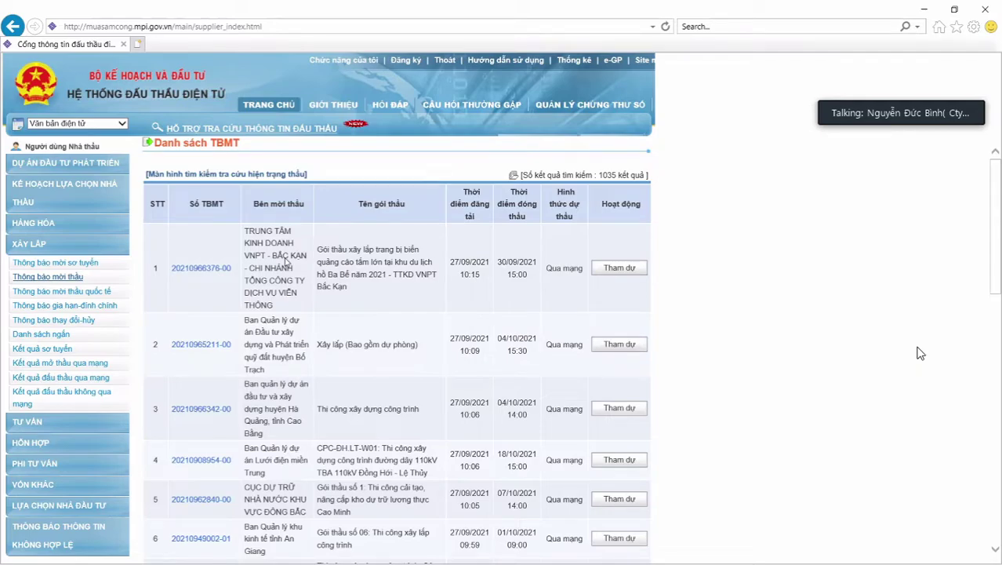
pyautogui.scroll(-2, 374, 356)
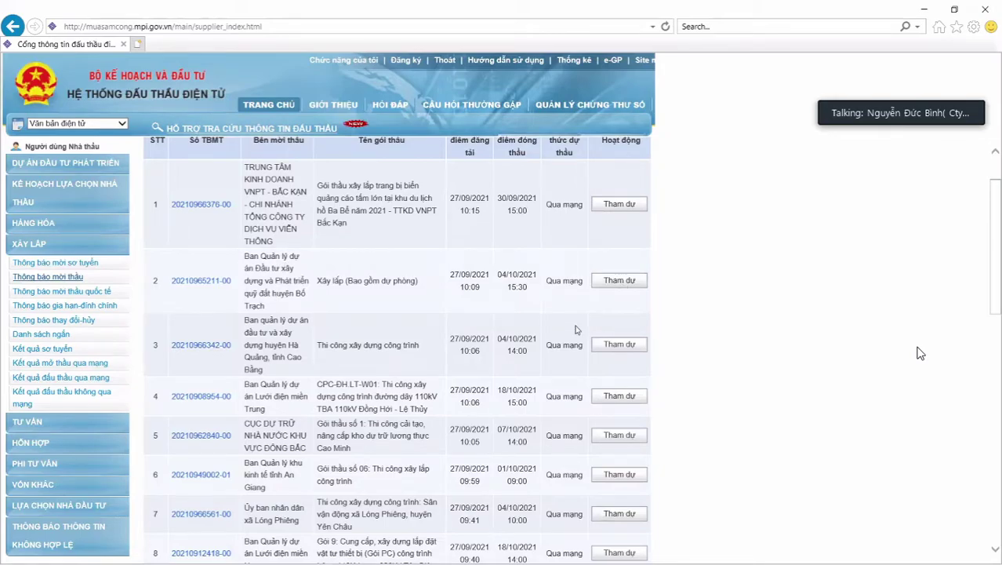
pyautogui.scroll(2, 391, 324)
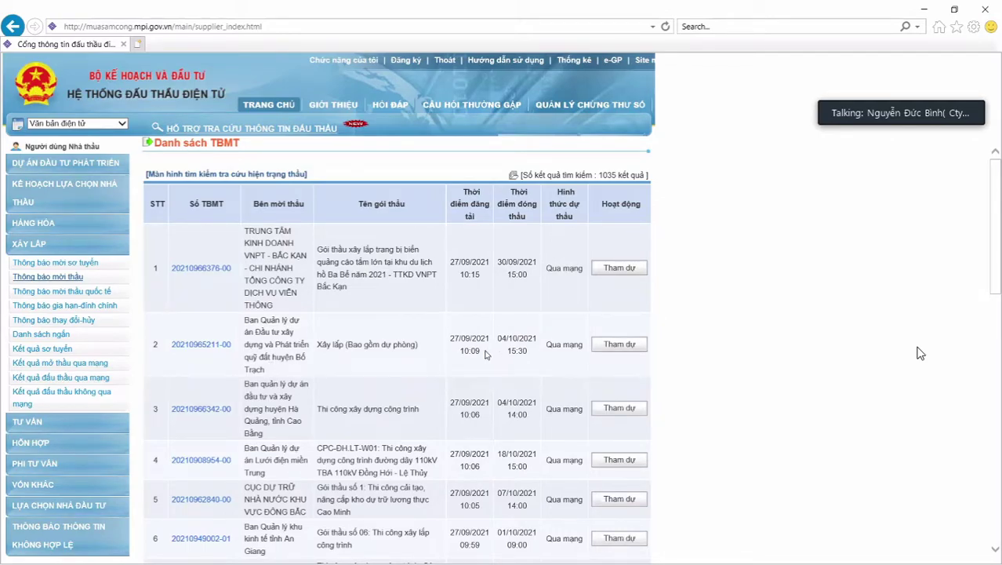
pyautogui.click(619, 348)
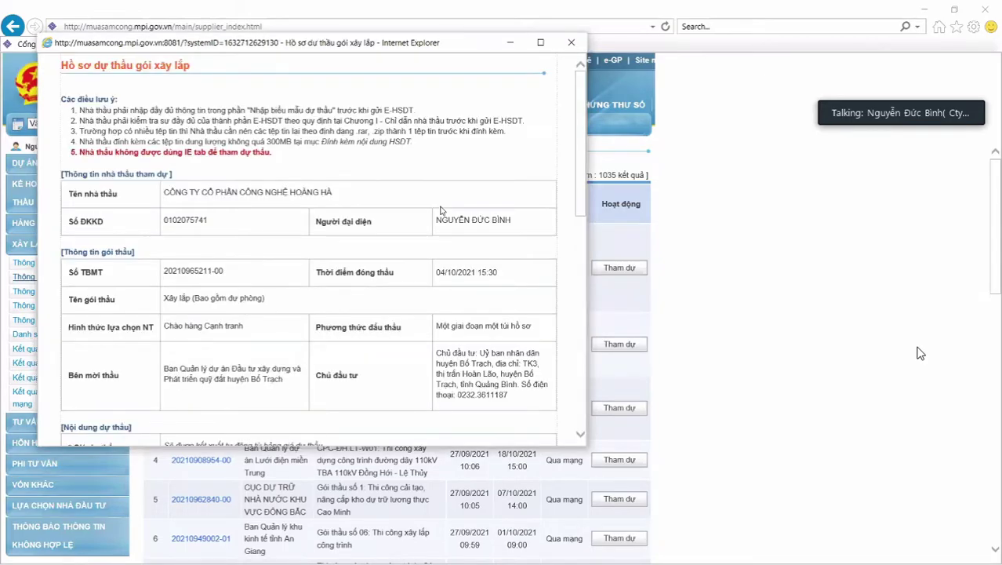
# Review the package's bid submission details, attachments and commitments, and open the entry of its bid forms
pyautogui.moveTo(579, 169); pyautogui.dragTo(581, 371)
pyautogui.scroll(-2, 245, 398)
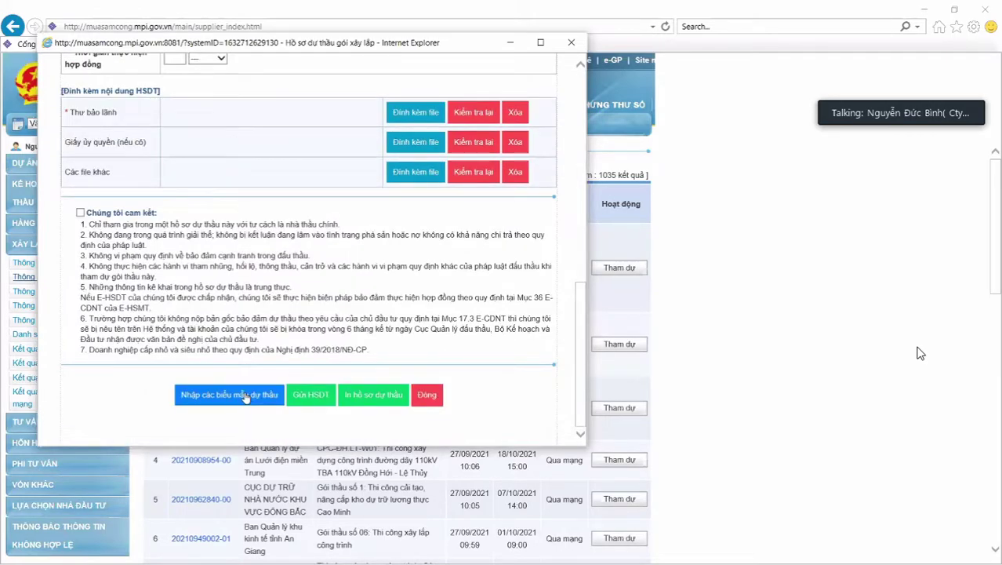
pyautogui.click(245, 395)
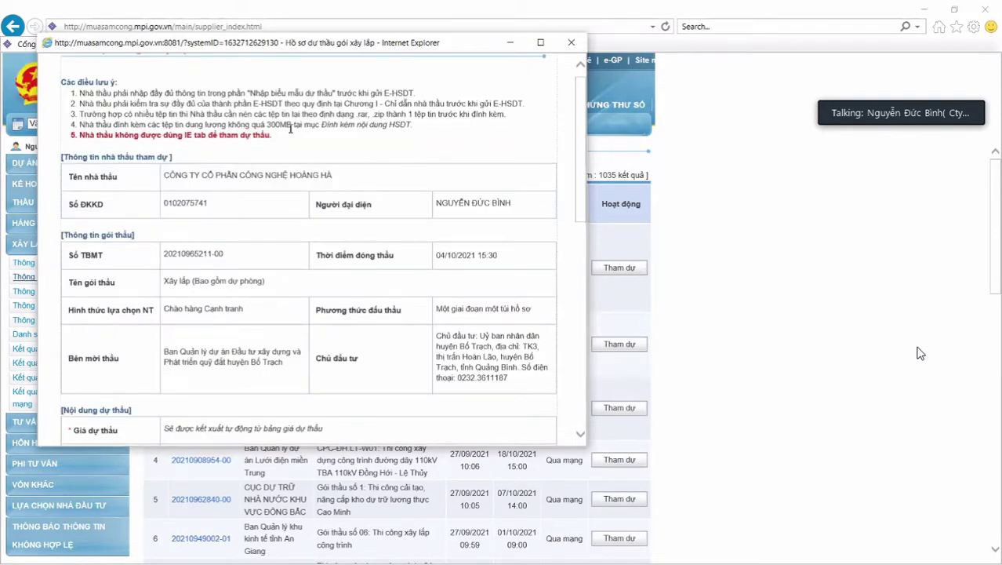
pyautogui.scroll(1, 229, 159)
pyautogui.scroll(-2, 229, 159)
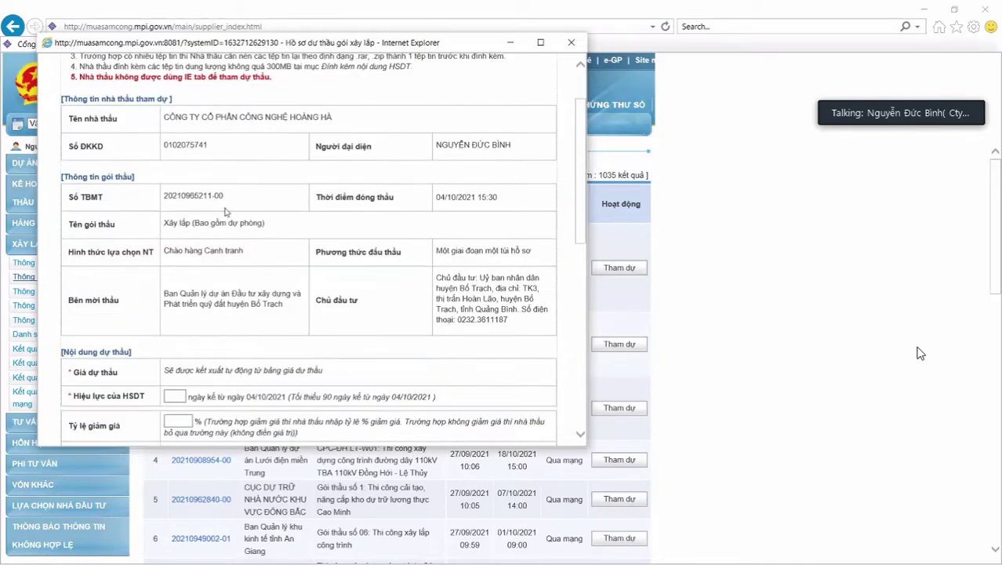
pyautogui.scroll(-10, 220, 314)
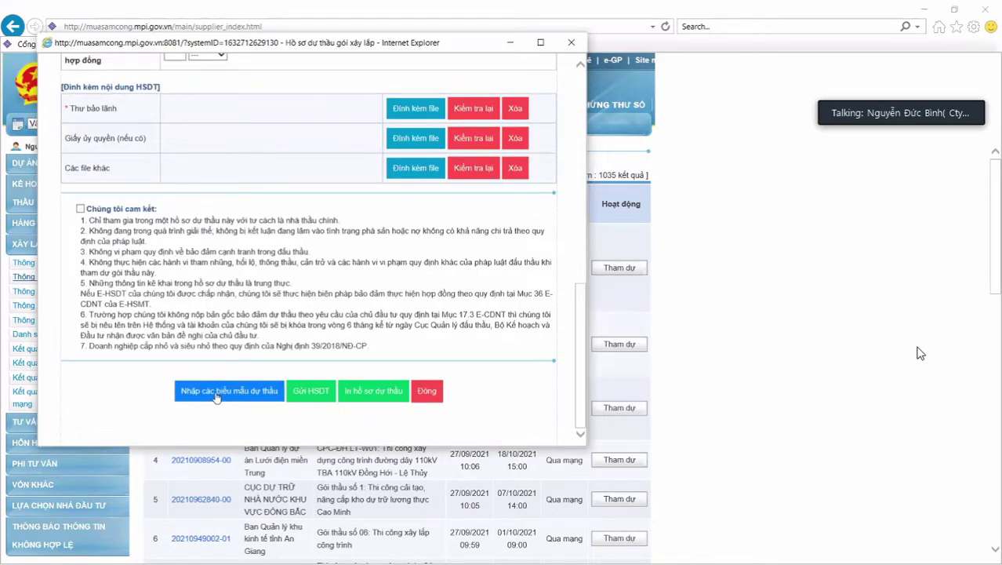
pyautogui.click(217, 397)
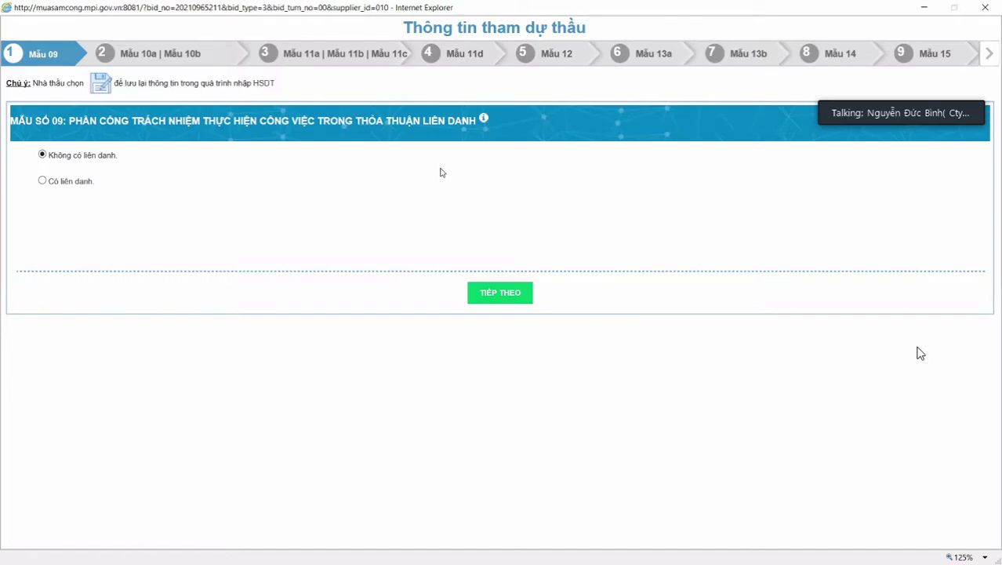
# Open form Mẫu 18, the bid price summary, and examine its work items, invited quantities, unit price fields and total row
pyautogui.click(989, 56)
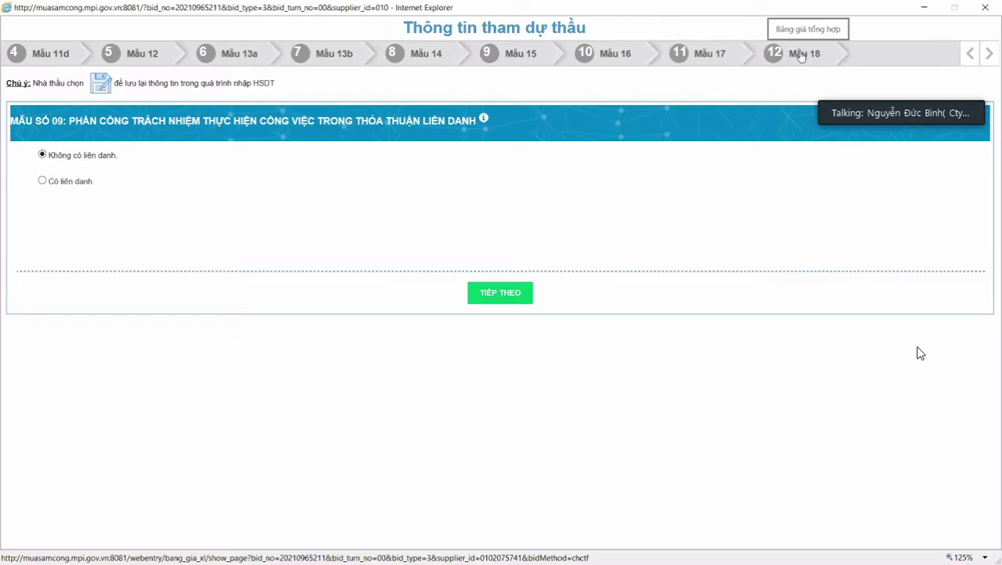
pyautogui.click(801, 56)
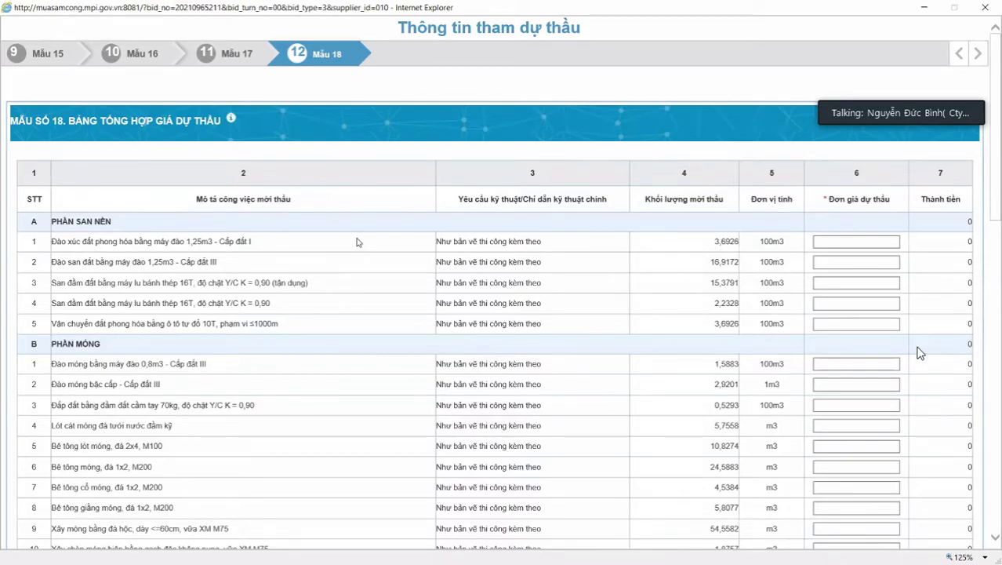
pyautogui.scroll(-1, 104, 192)
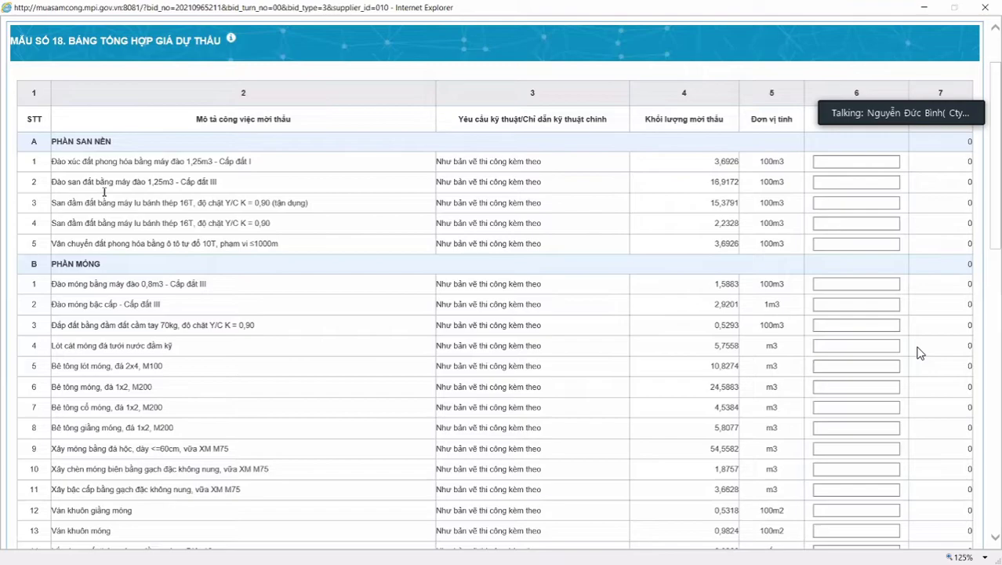
pyautogui.scroll(1, 329, 155)
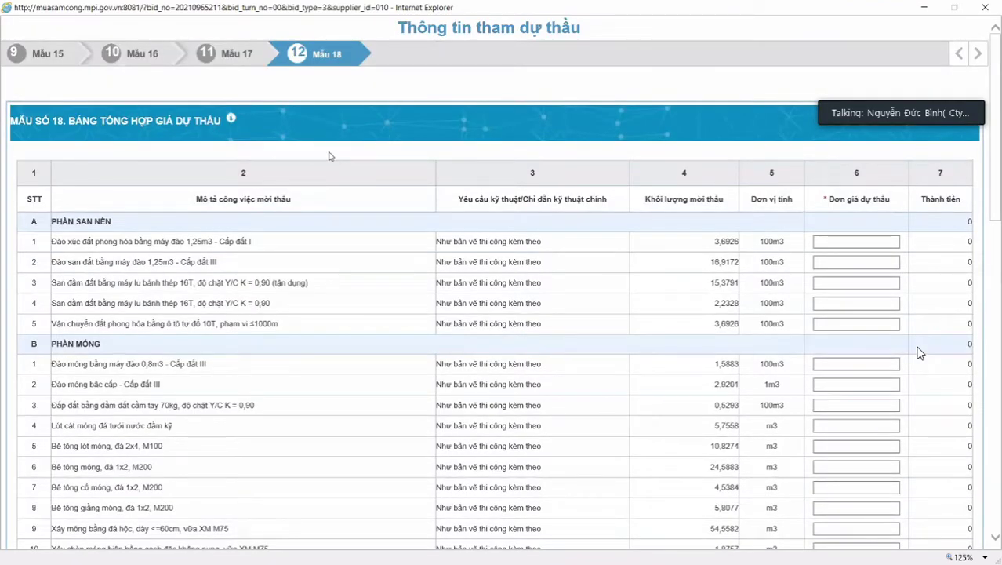
pyautogui.scroll(-1, 330, 155)
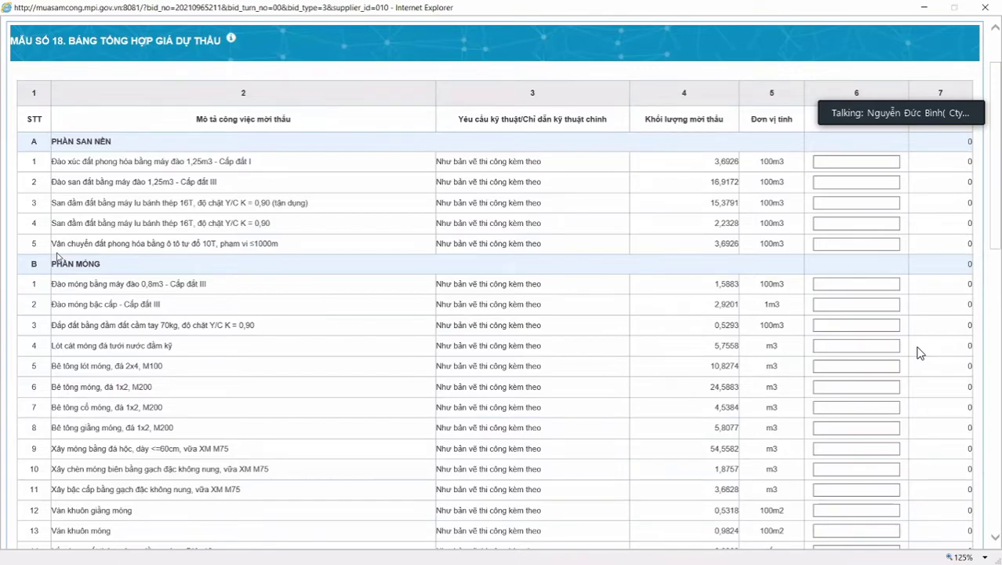
pyautogui.scroll(-10, 56, 256)
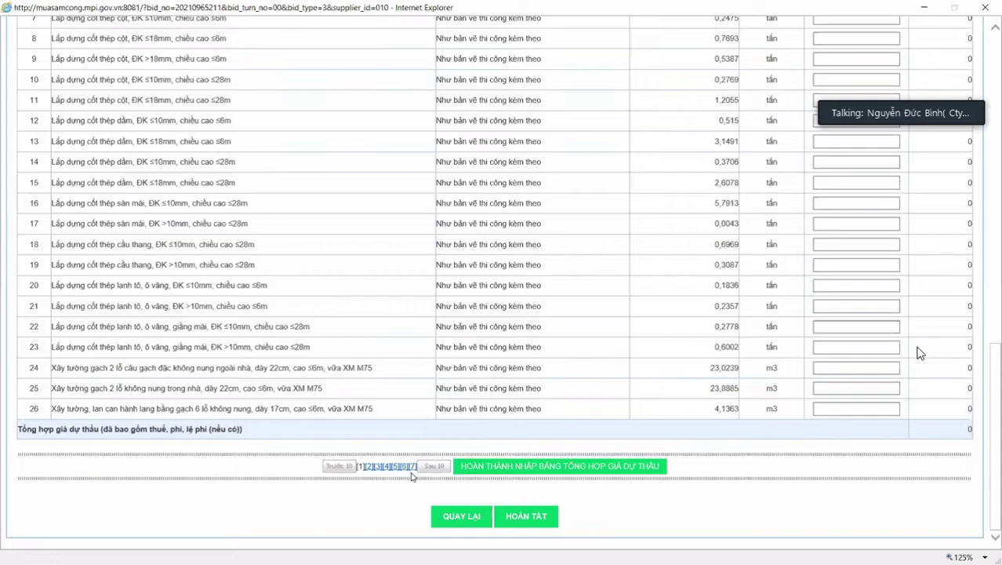
pyautogui.scroll(-1, 429, 462)
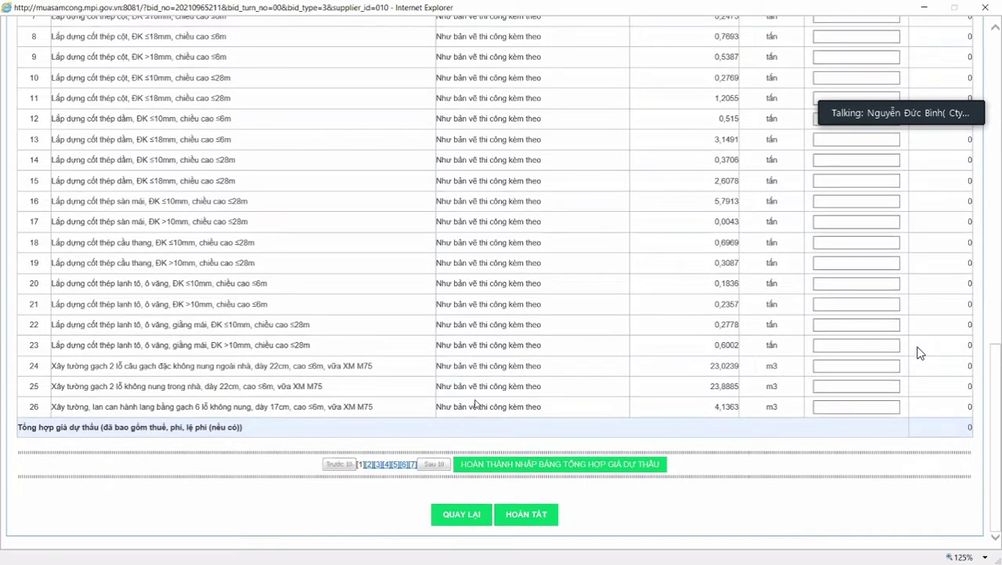
# Switch from form Mẫu 18 to Dự toán G8 and start a new blank estimate, discarding the changes to the current one
pyautogui.scroll(9, 475, 403)
pyautogui.scroll(-4, 475, 403)
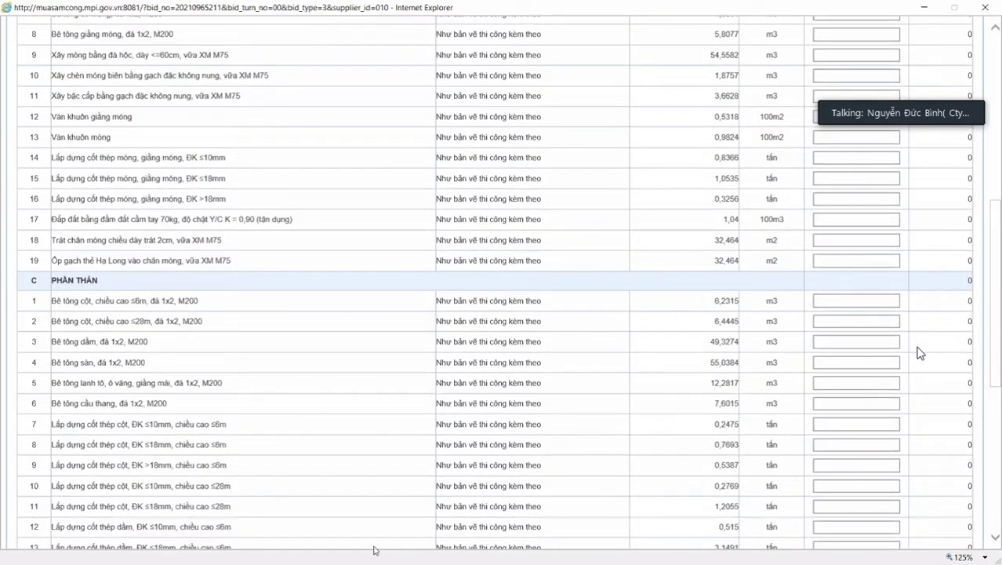
pyautogui.scroll(10, 919, 352)
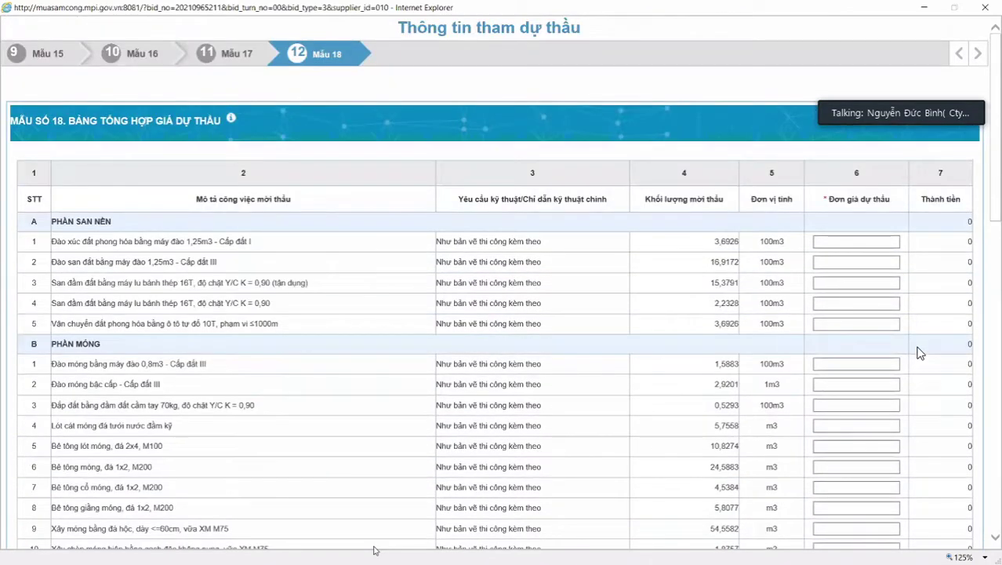
pyautogui.hotkey('alt', 'Tab')
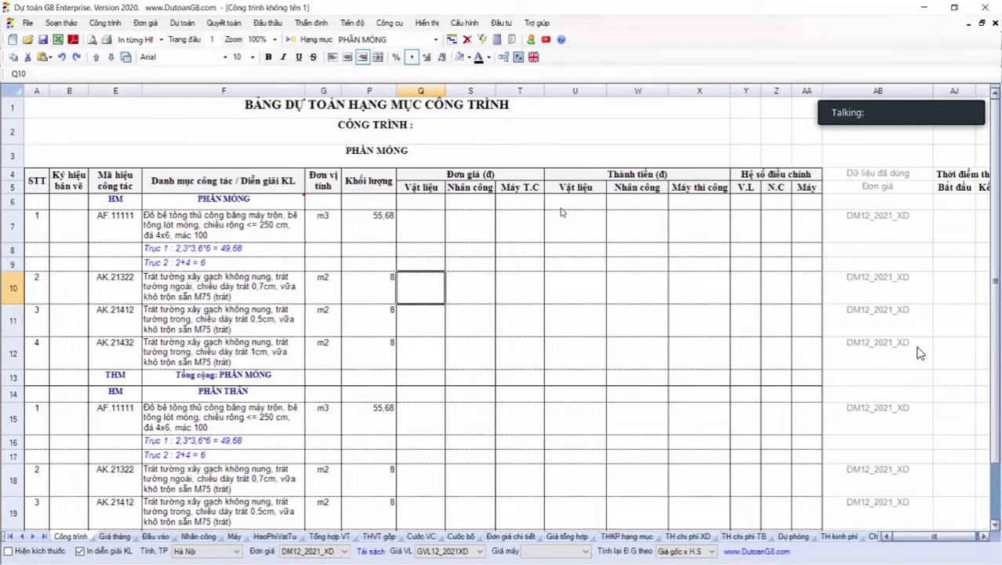
pyautogui.hotkey('ctrl', 'n')
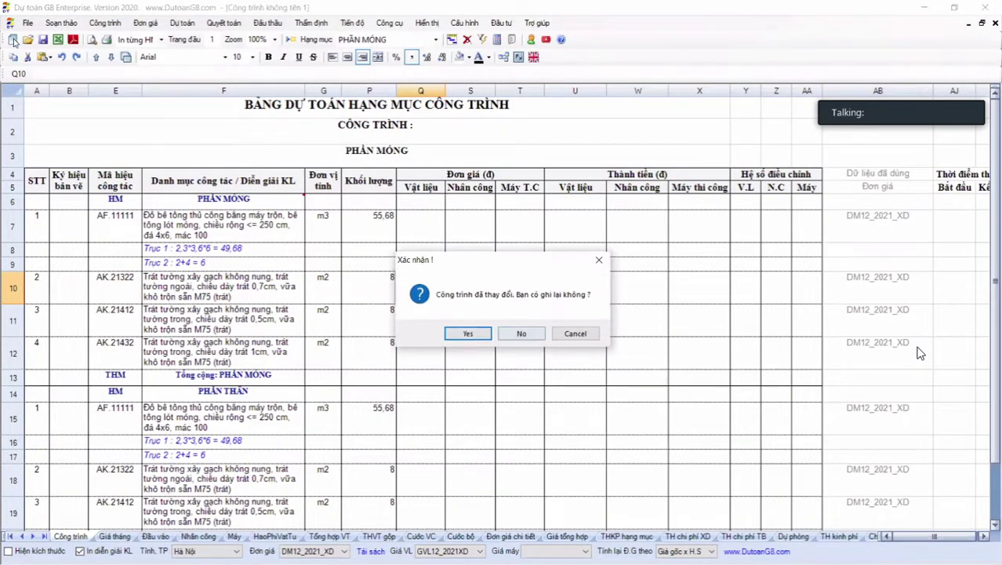
pyautogui.press('n')
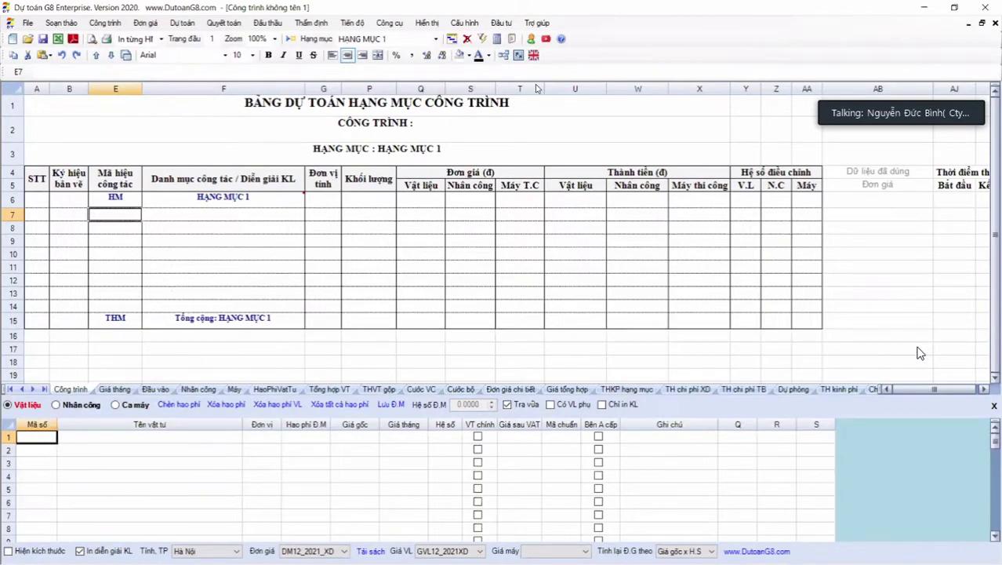
# Download the invited bid quantities of form Mẫu 18 from the Bộ KHĐT website into the new estimate
pyautogui.click(268, 24)
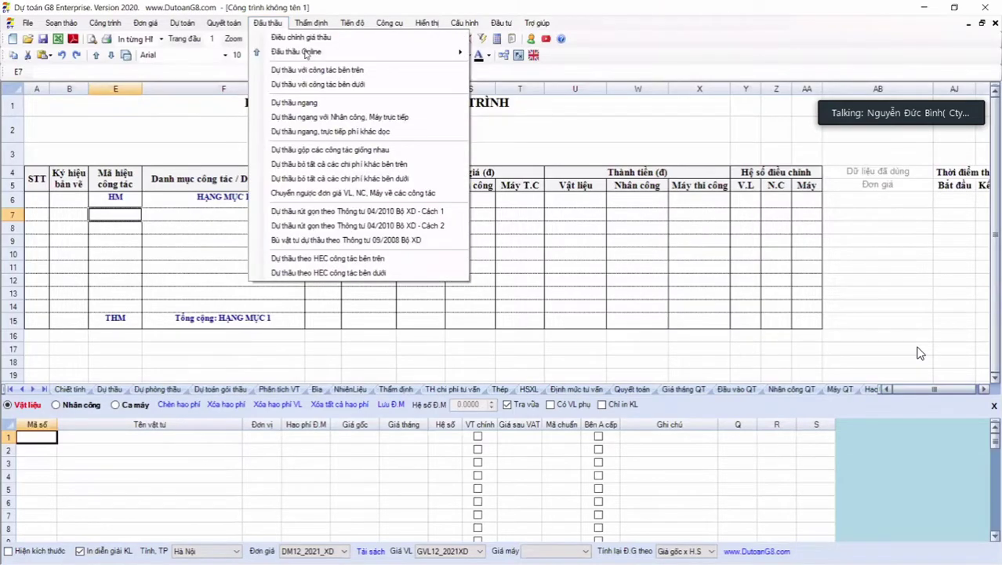
pyautogui.moveTo(306, 52)
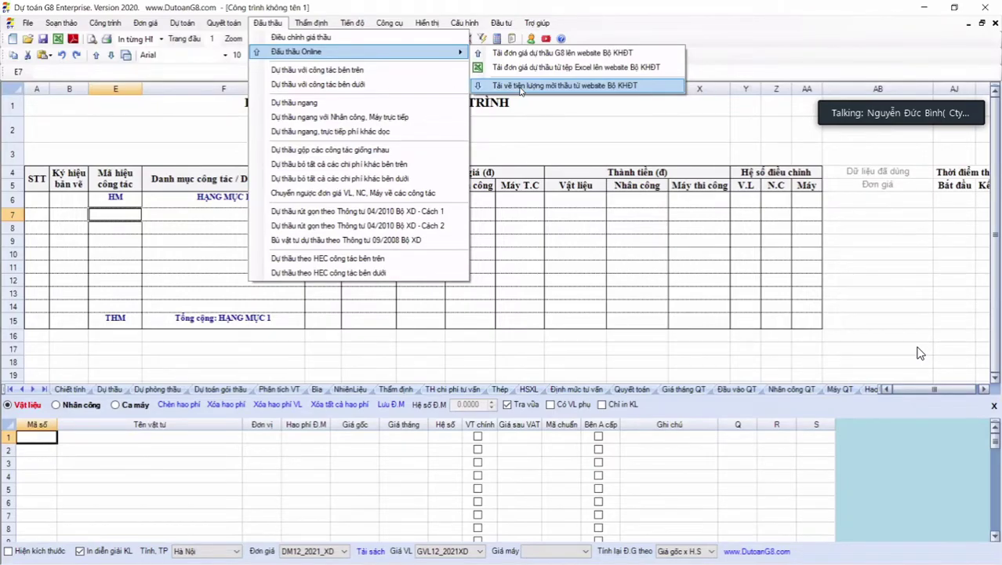
pyautogui.click(520, 86)
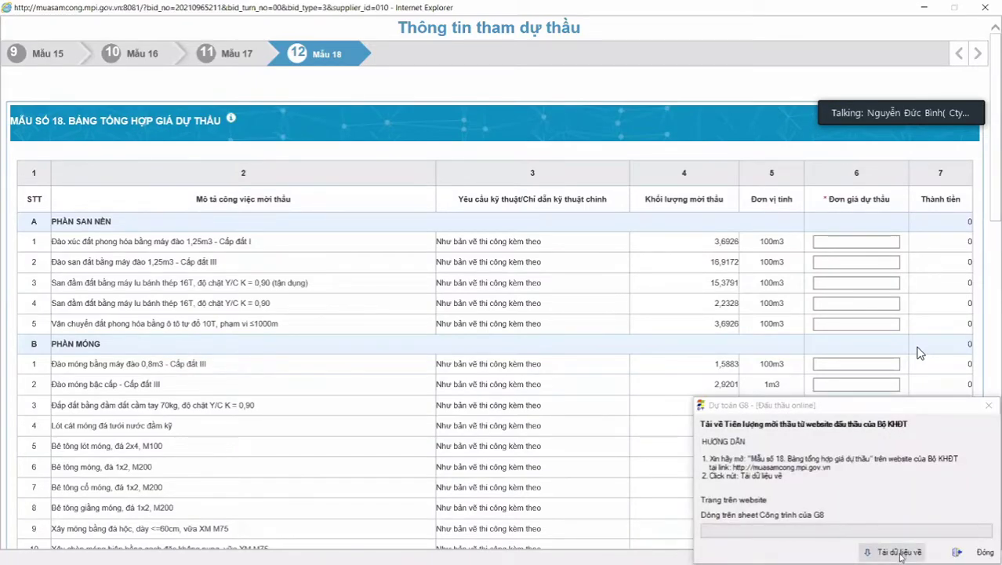
pyautogui.click(898, 552)
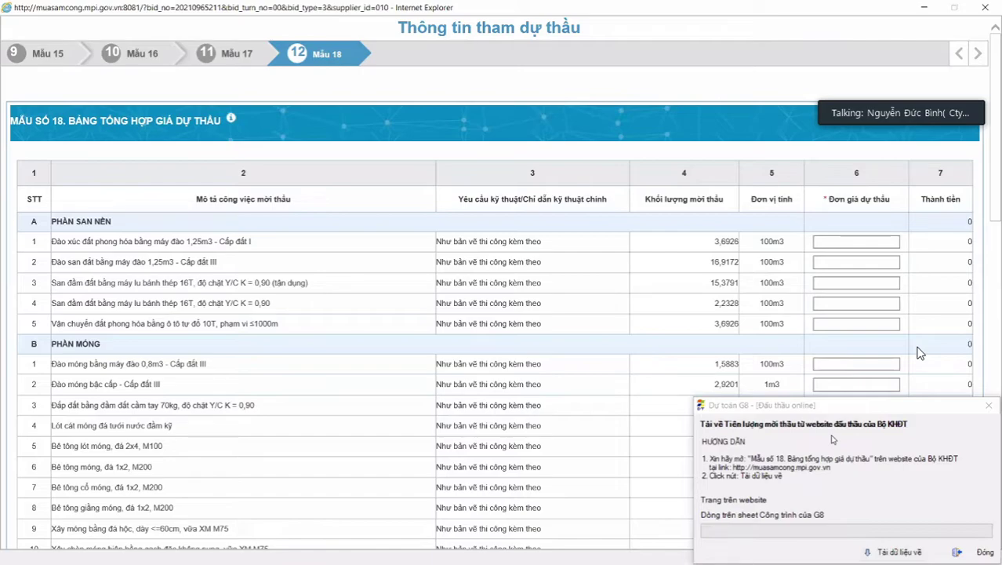
pyautogui.click(896, 553)
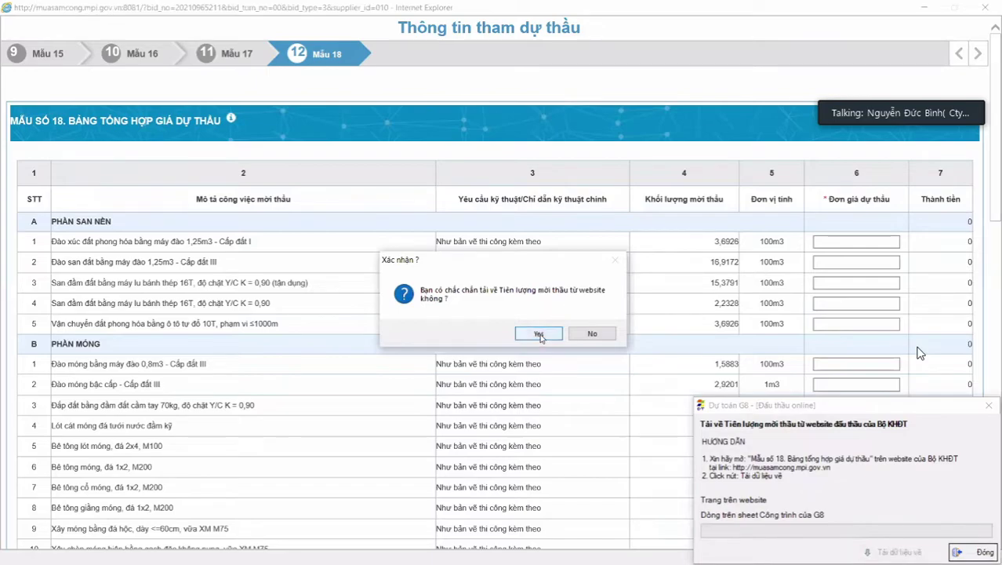
pyautogui.click(538, 334)
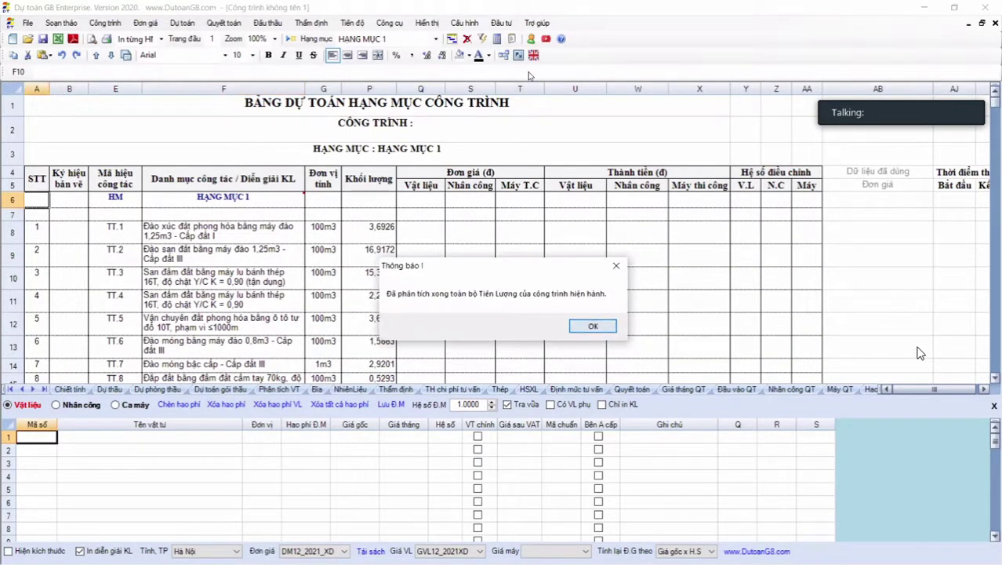
pyautogui.press('Return')
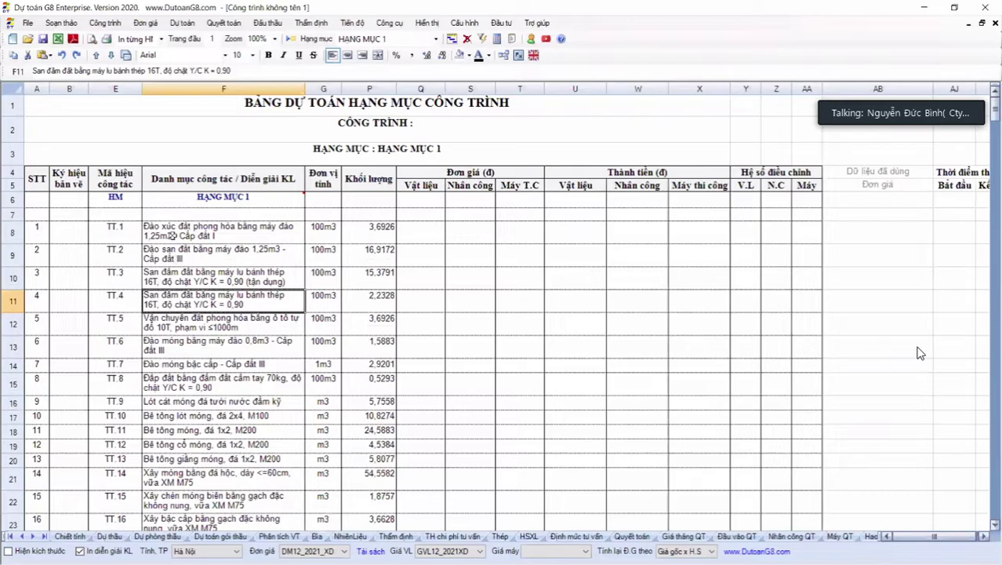
# Examine the downloaded work items in the Công trình sheet, with their units and quantities
pyautogui.scroll(-5, 919, 353)
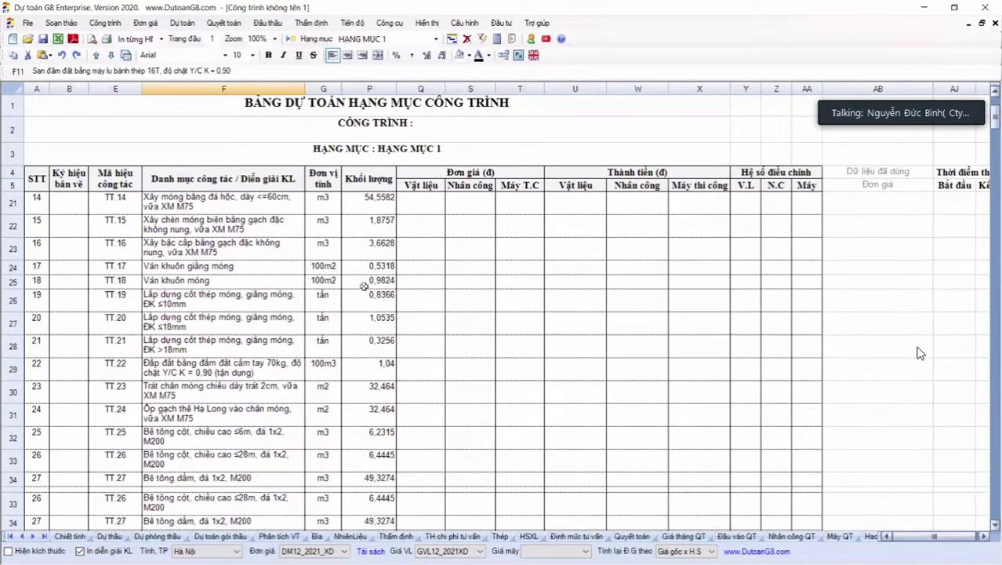
pyautogui.scroll(-10, 920, 353)
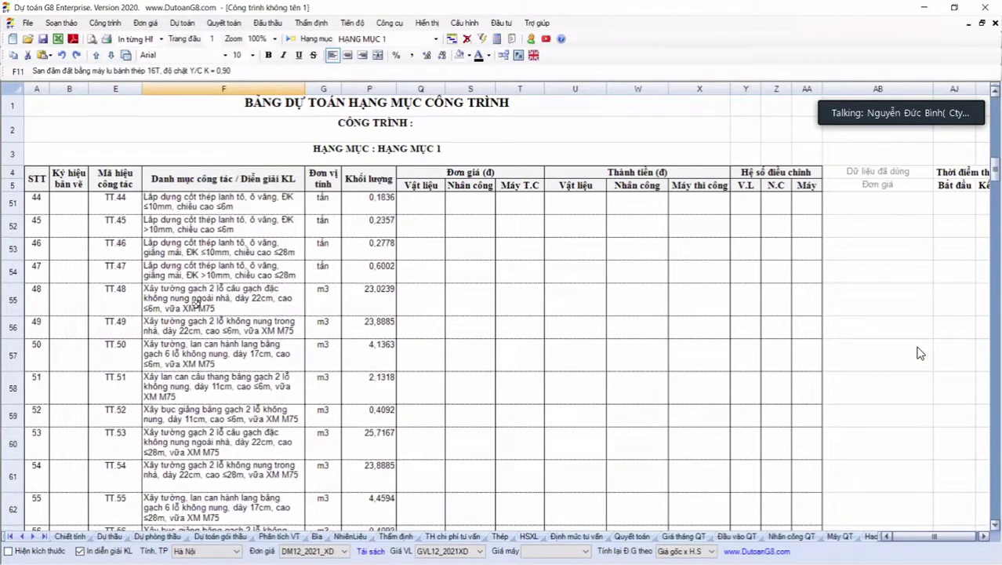
pyautogui.scroll(-6, 920, 353)
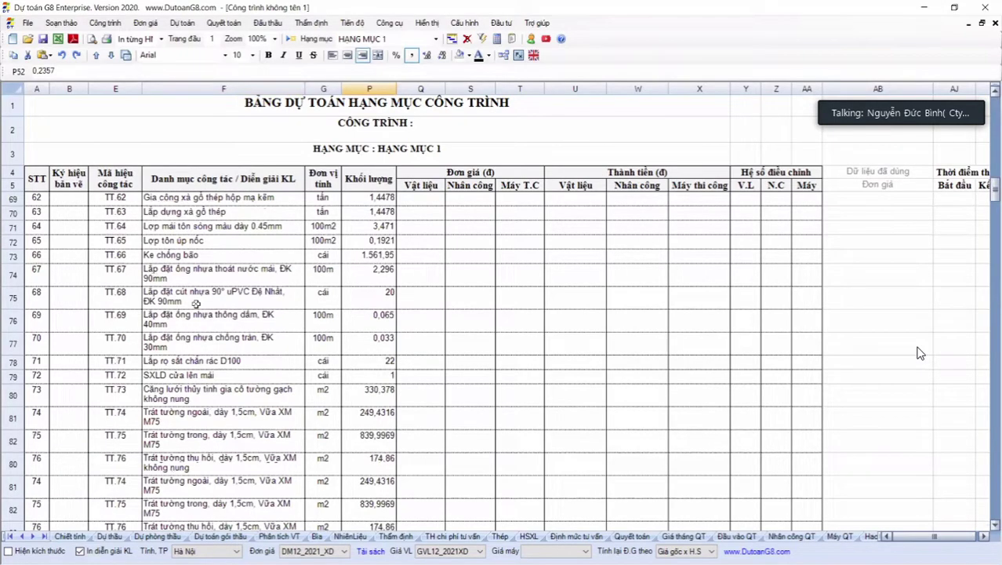
pyautogui.scroll(-6, 920, 353)
pyautogui.scroll(-9, 920, 352)
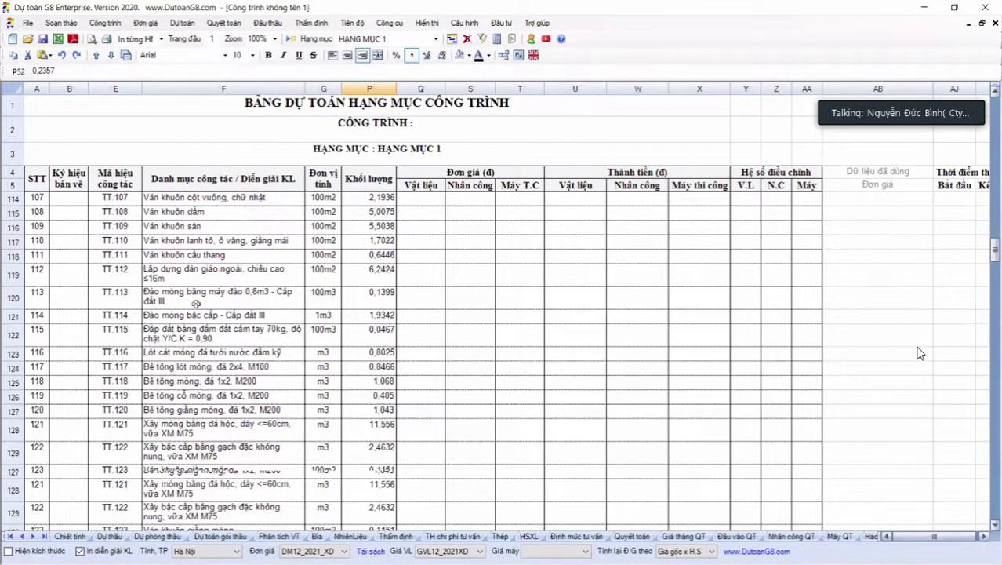
pyautogui.scroll(-7, 919, 352)
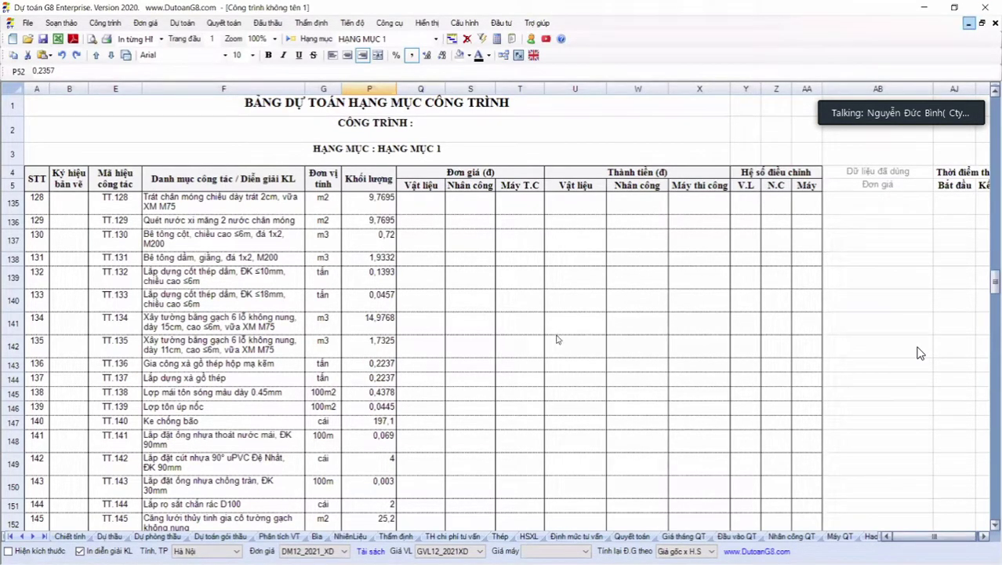
# Minimize the bidding portal windows, open the estimate file Test20210956054.hce from the desktop, and view its Chiết tính sheet
pyautogui.hotkey('alt', 'Tab')
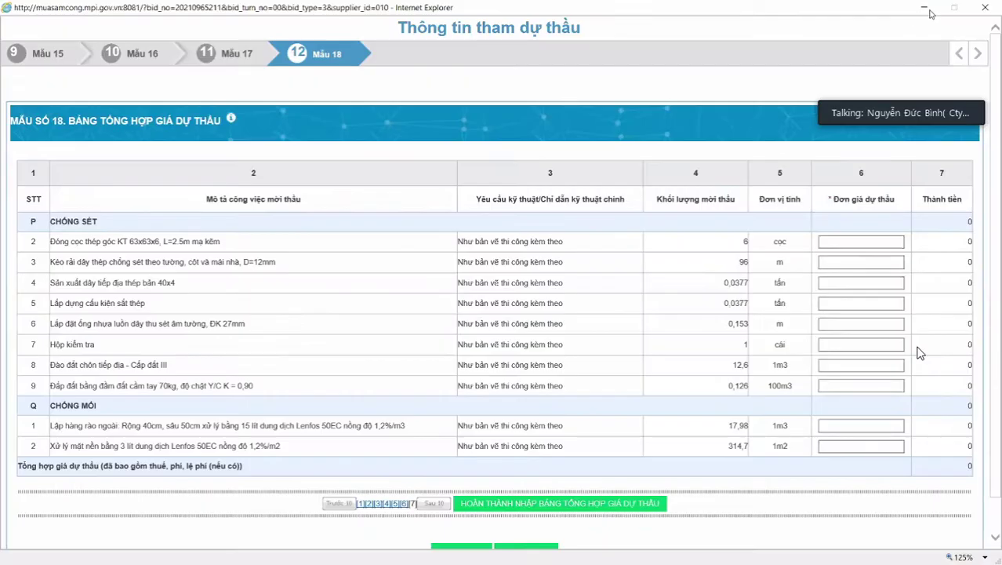
pyautogui.click(925, 16)
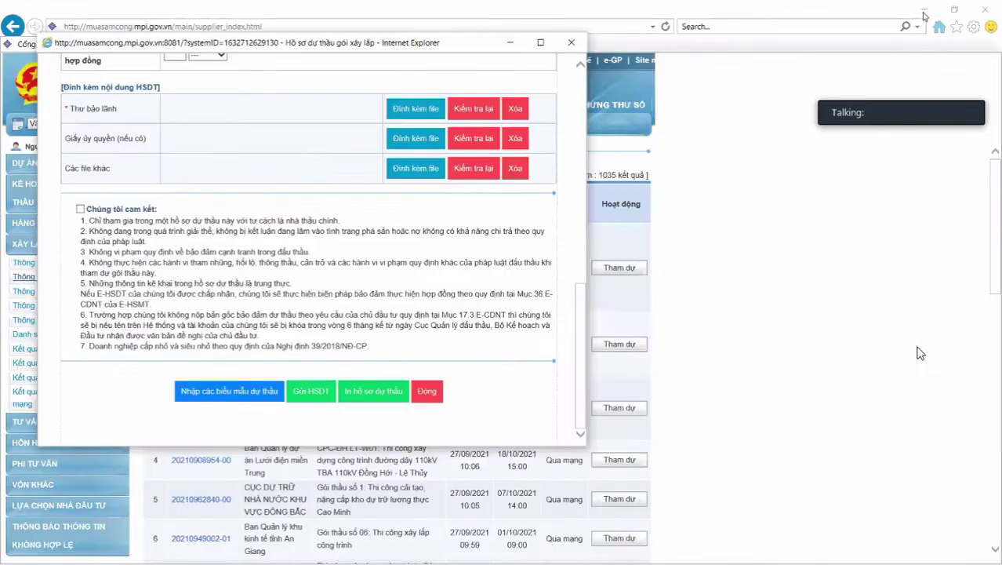
pyautogui.click(511, 42)
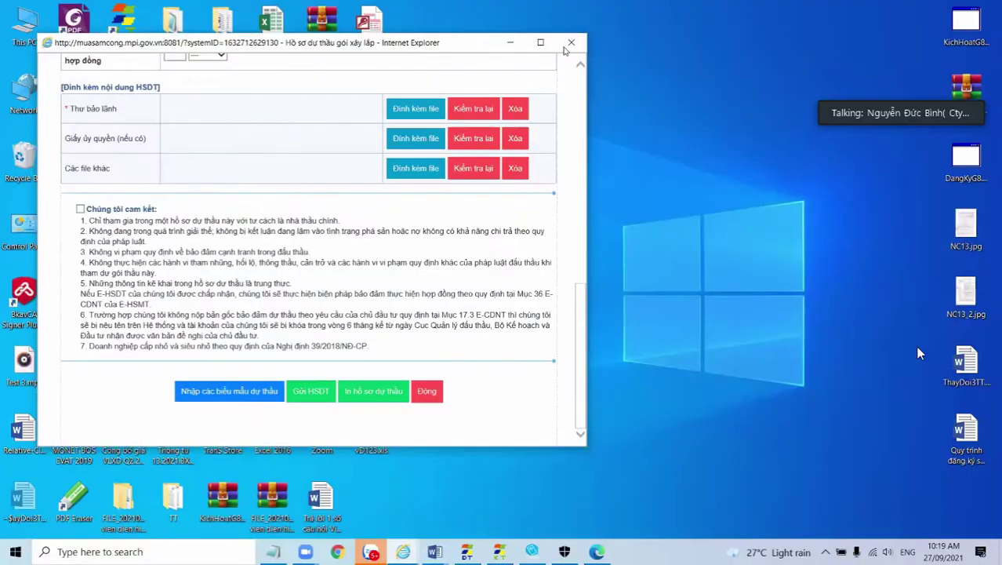
pyautogui.press('super+d')
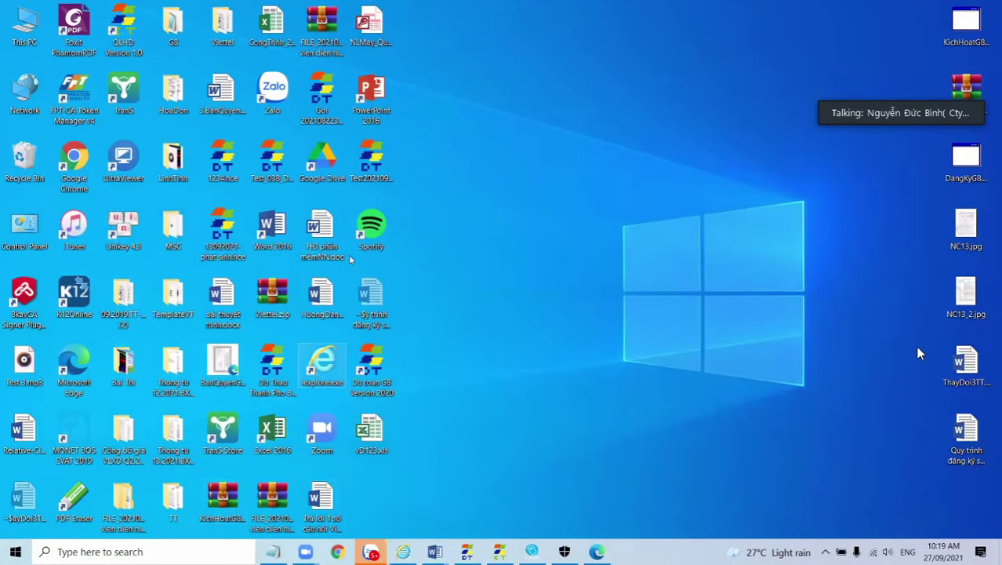
pyautogui.doubleClick(371, 179)
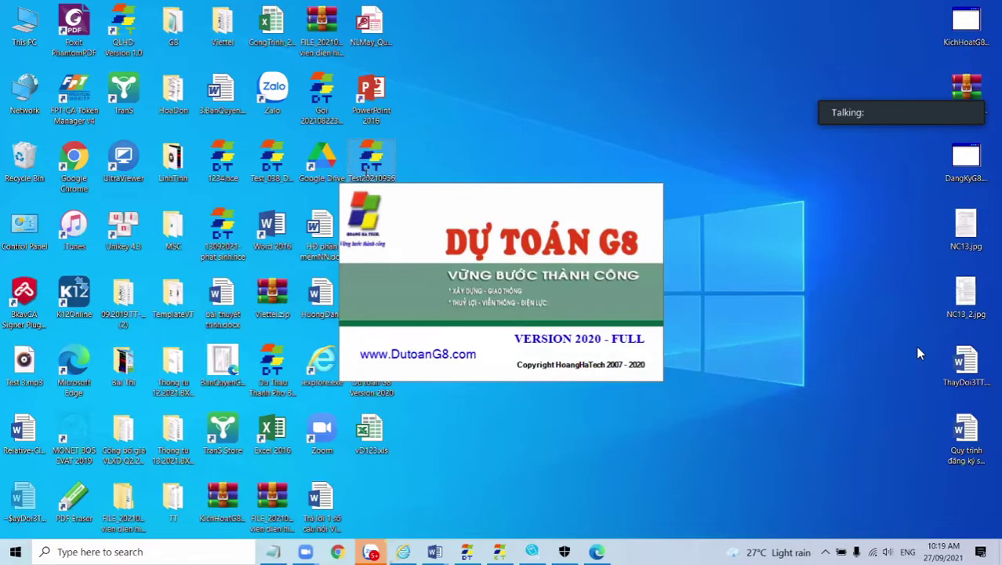
pyautogui.click(364, 181)
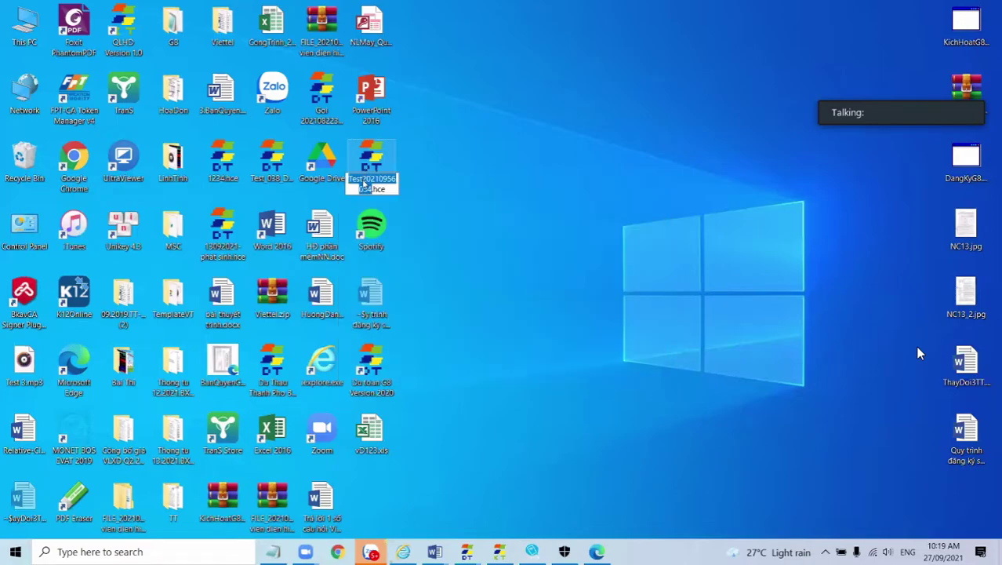
pyautogui.doubleClick(372, 161)
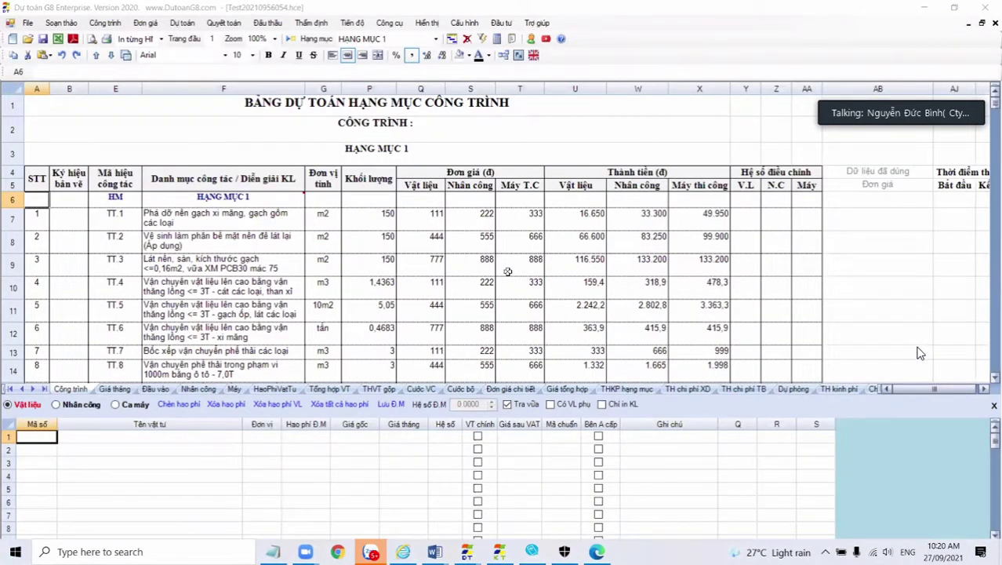
pyautogui.click(508, 271)
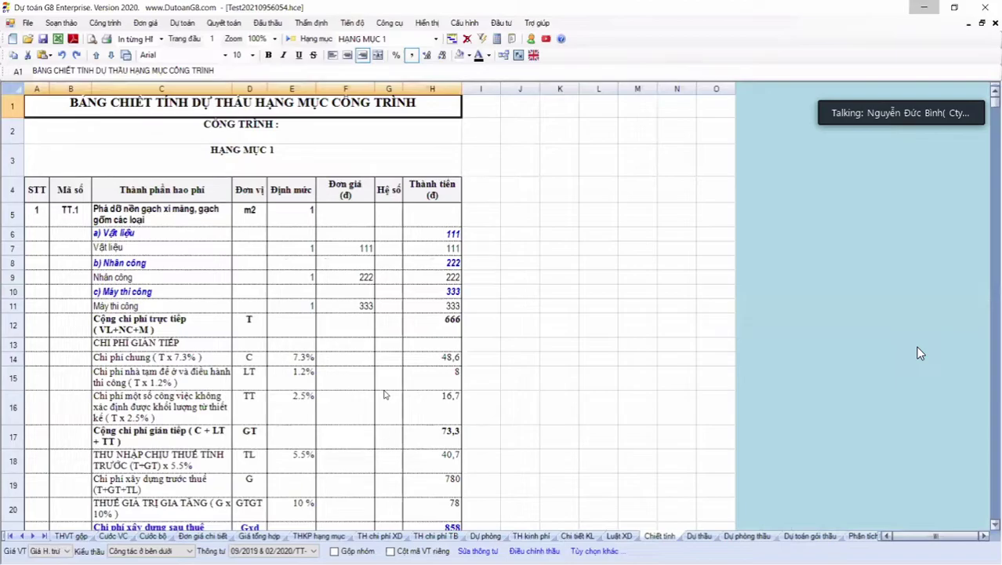
pyautogui.press('super+d')
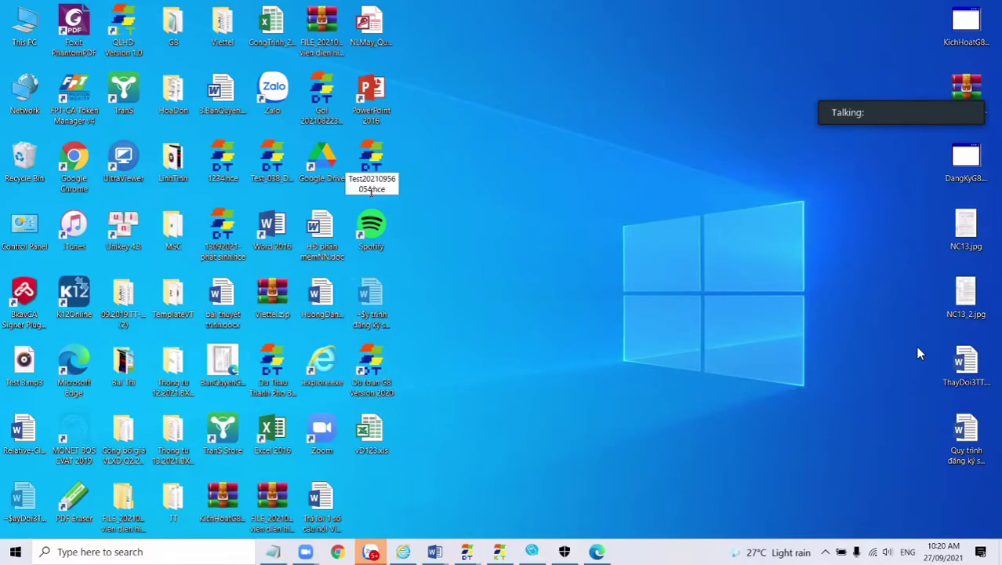
pyautogui.moveTo(372, 189); pyautogui.dragTo(362, 178)
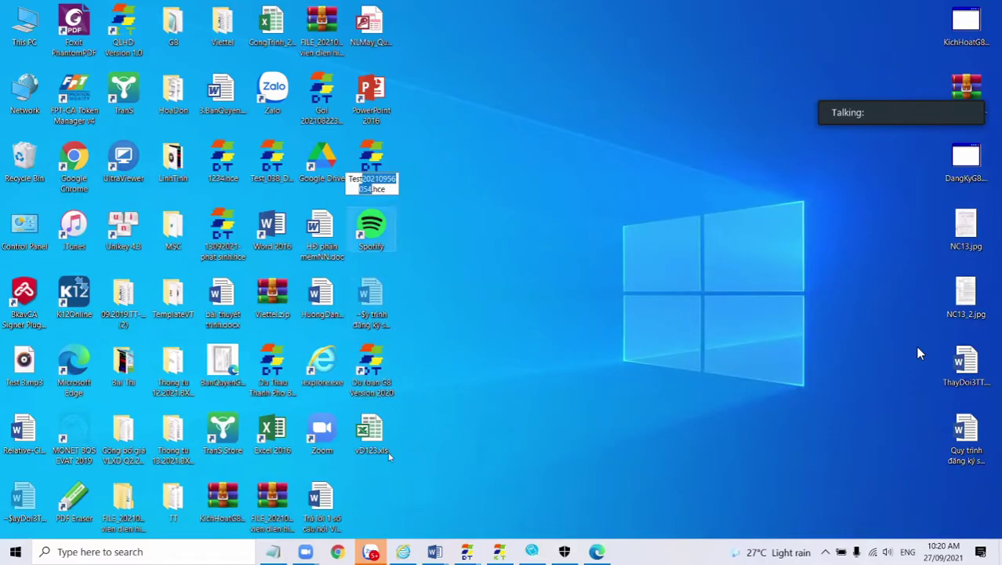
pyautogui.click(403, 551)
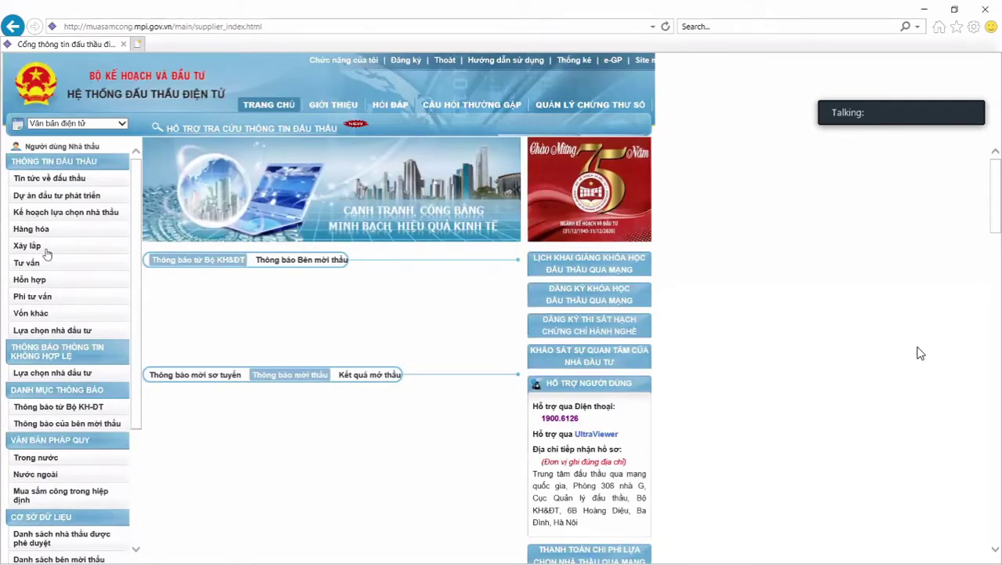
pyautogui.click(45, 250)
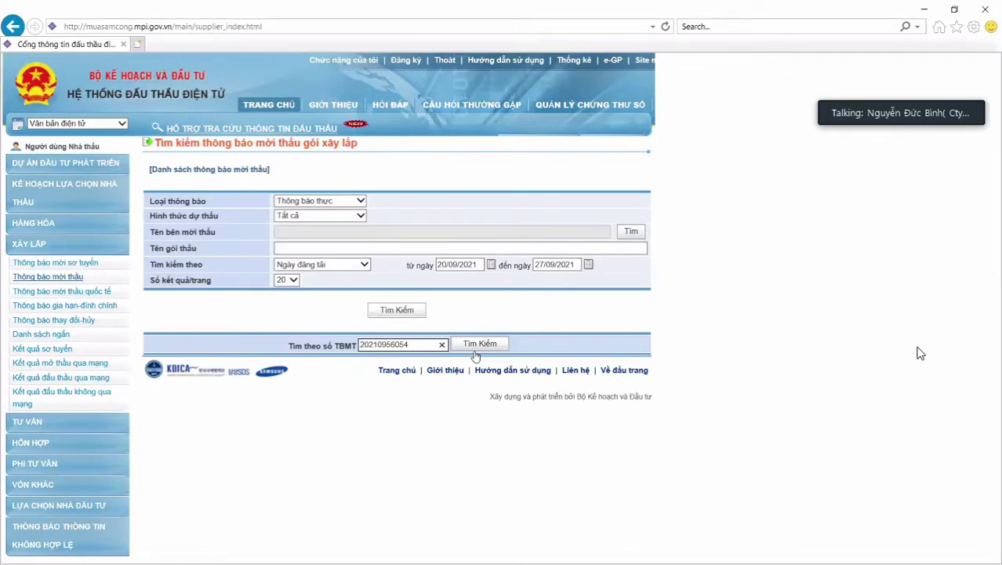
pyautogui.click(475, 355)
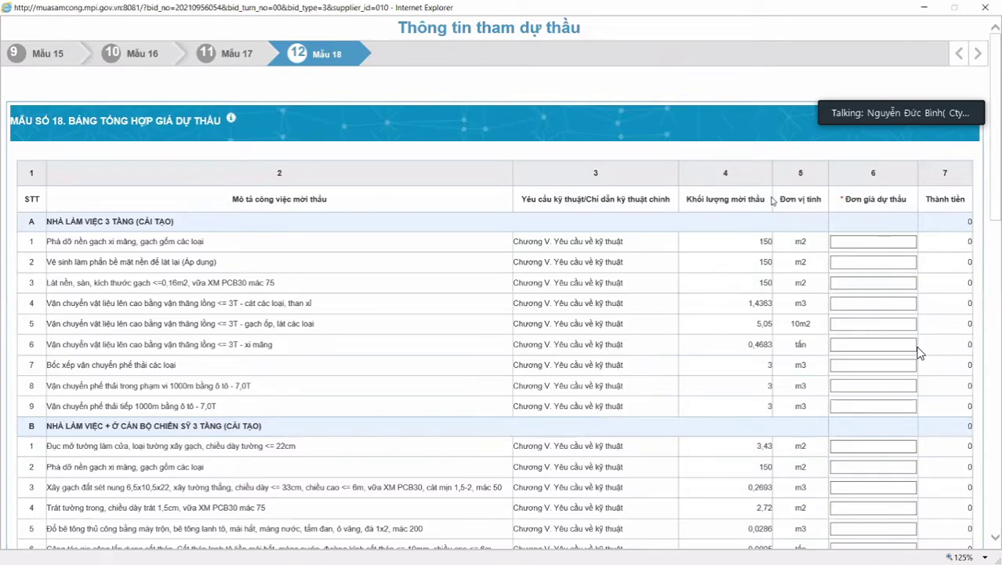
pyautogui.press('Tab')
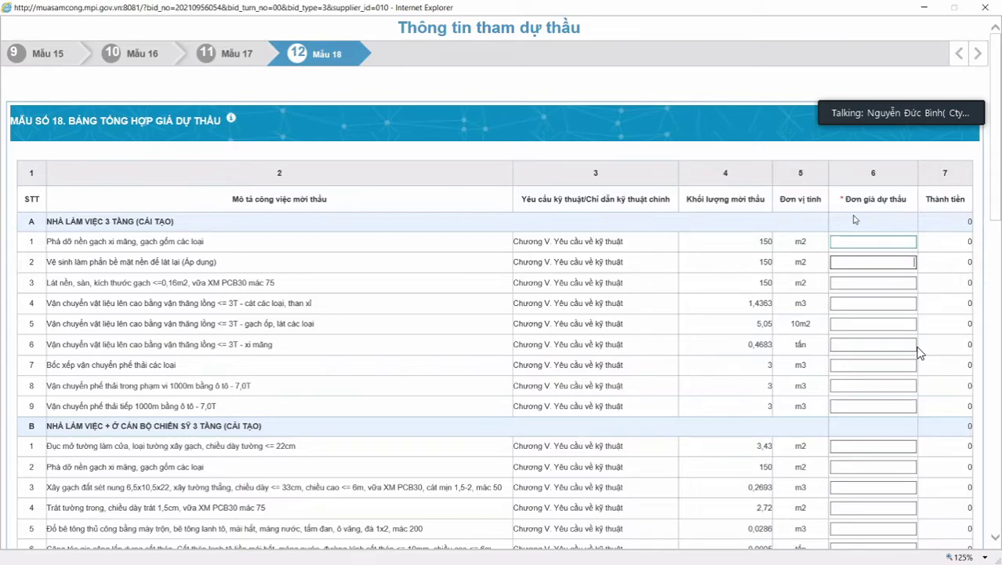
pyautogui.click(856, 339)
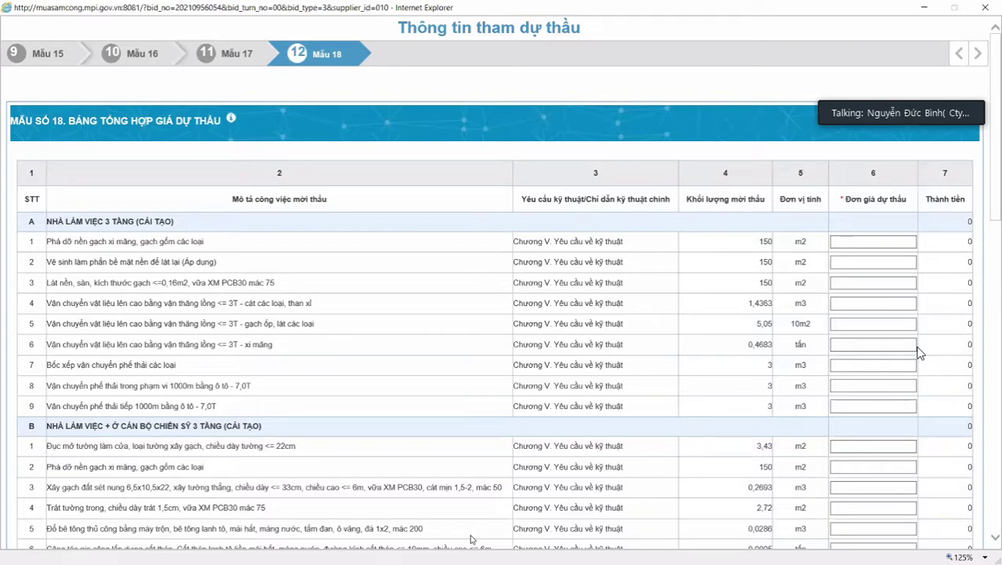
# Upload the G8 bid unit prices to the open Mẫu 18 form on the Bộ KHĐT website, confirm the upload, and close the upload window
pyautogui.hotkey('alt', 'Tab')
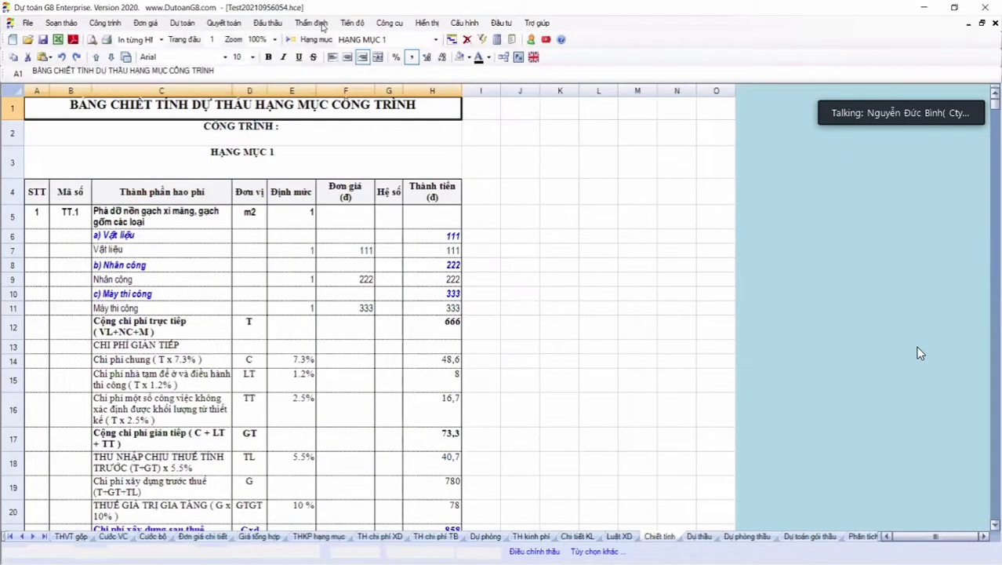
pyautogui.click(268, 23)
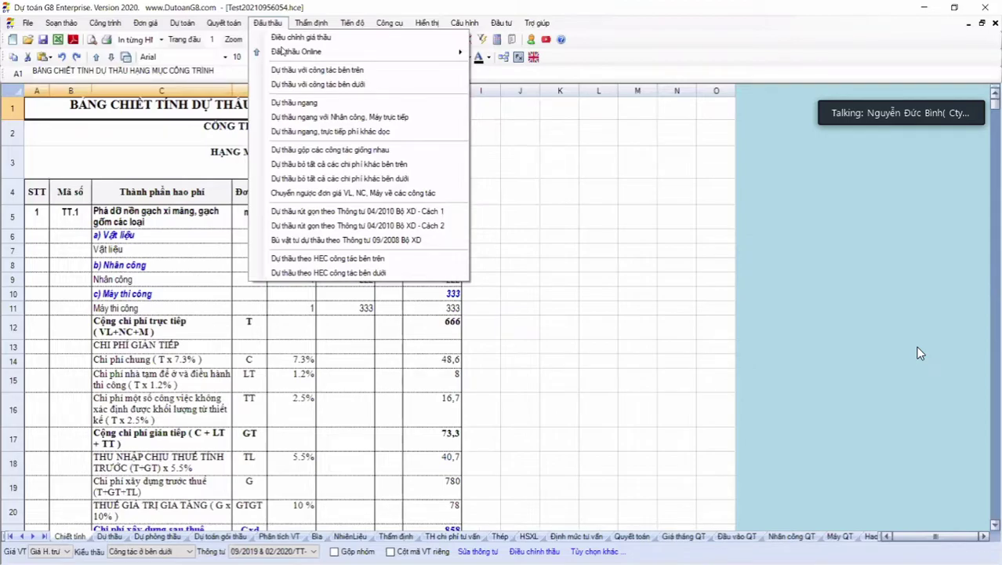
pyautogui.moveTo(282, 51)
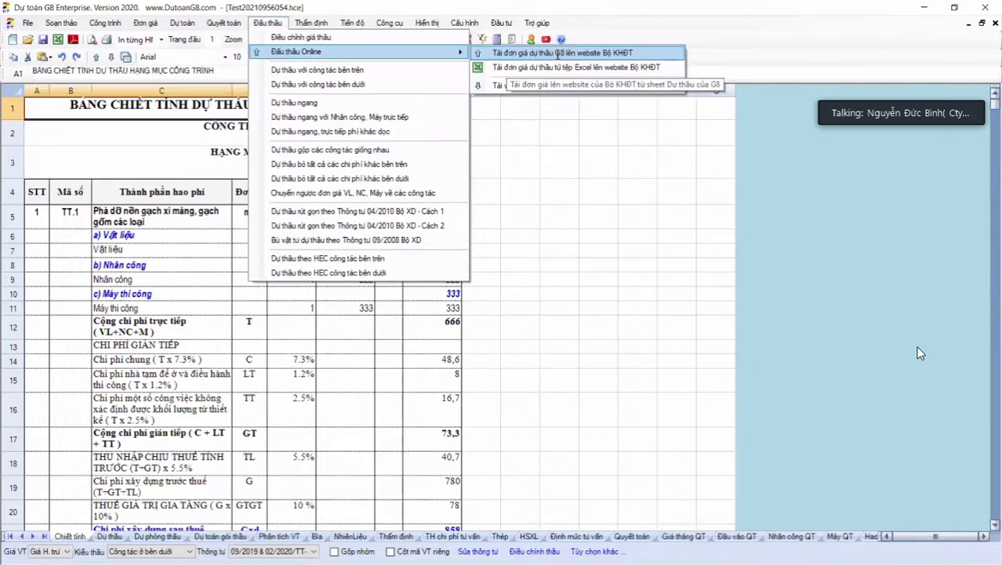
pyautogui.click(549, 50)
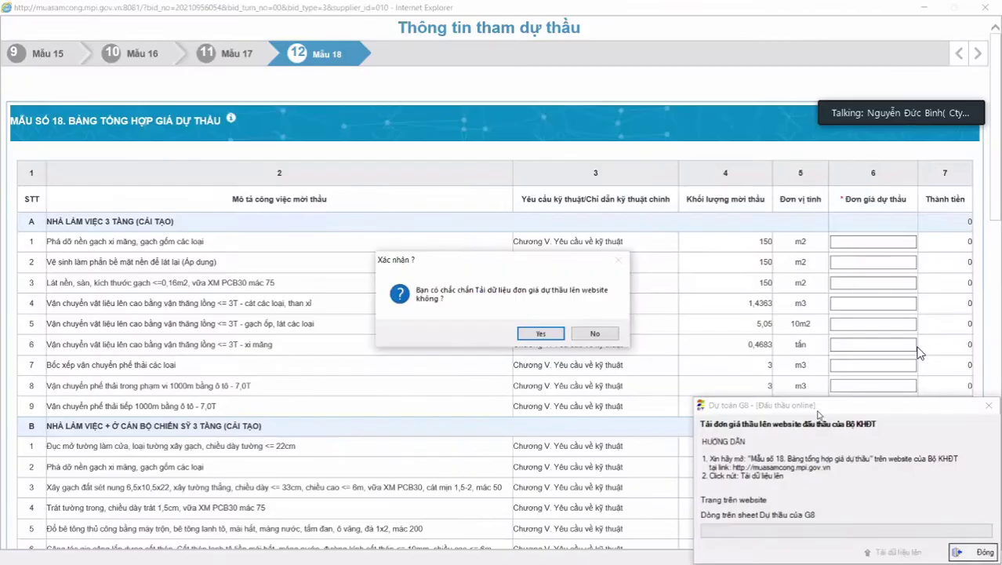
pyautogui.click(547, 332)
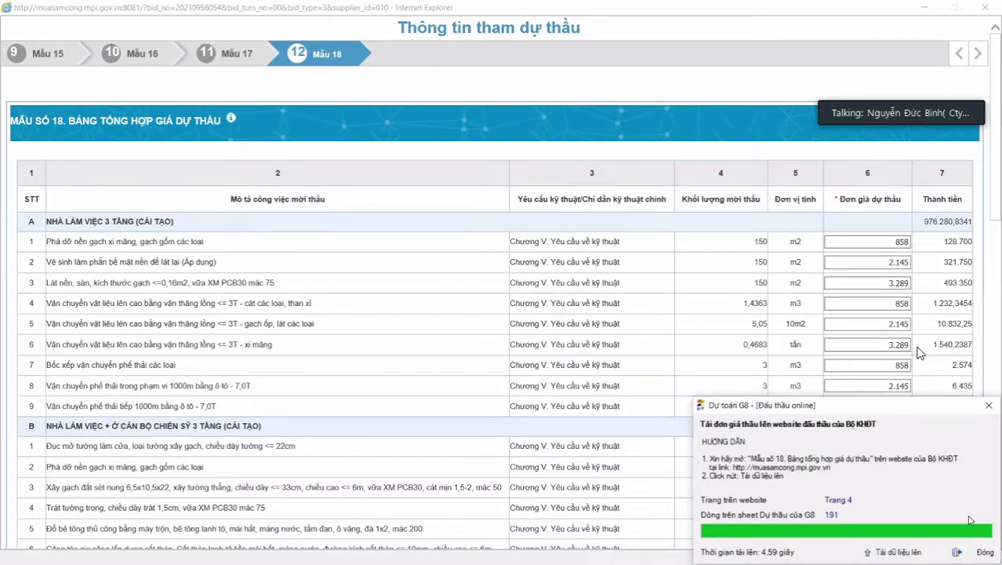
pyautogui.press('Escape')
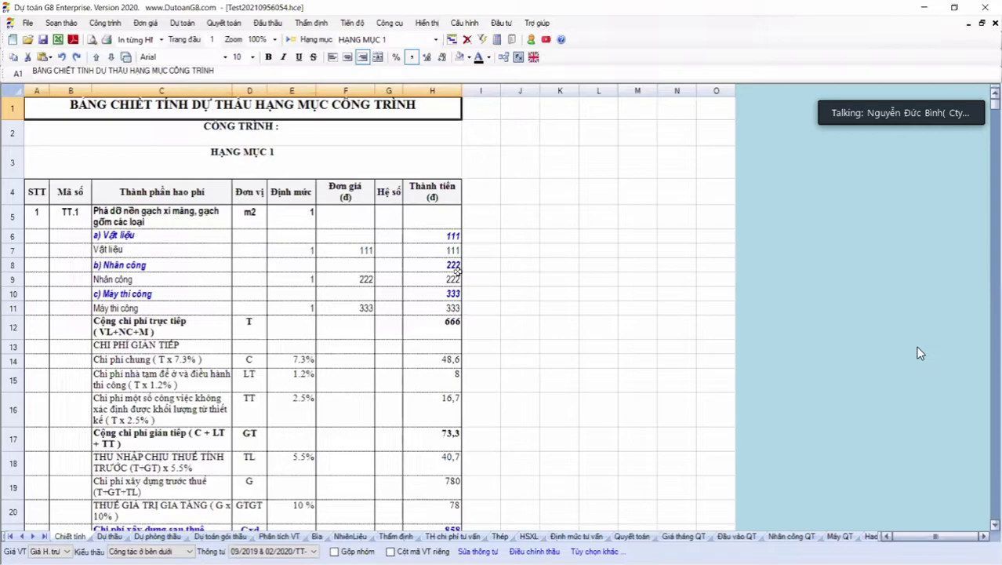
# Compare the unit prices in the Dự thầu sheet with those in the portal's Mẫu 18 form down to its total, and close the form
pyautogui.hotkey('ctrl', 'pagedown')
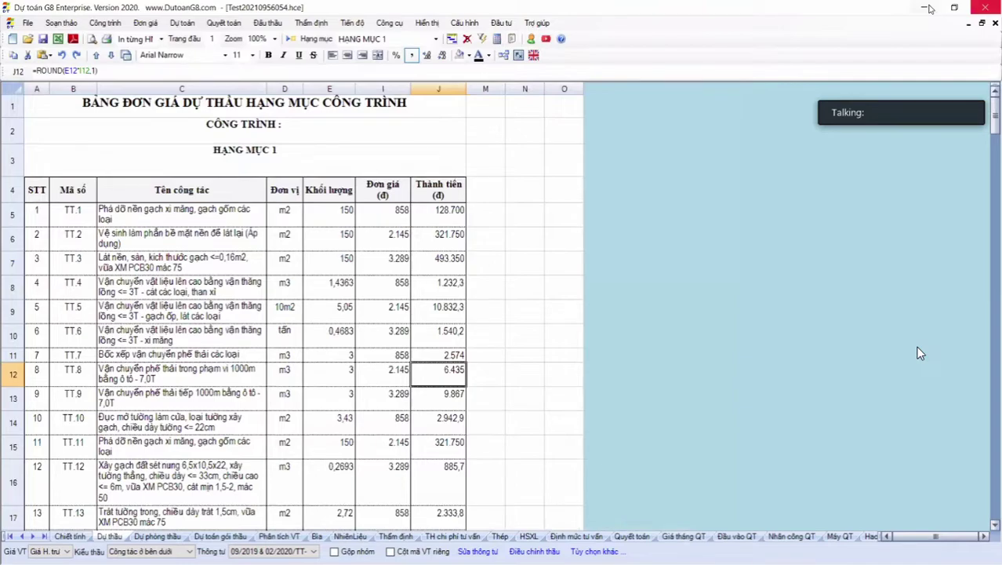
pyautogui.click(926, 8)
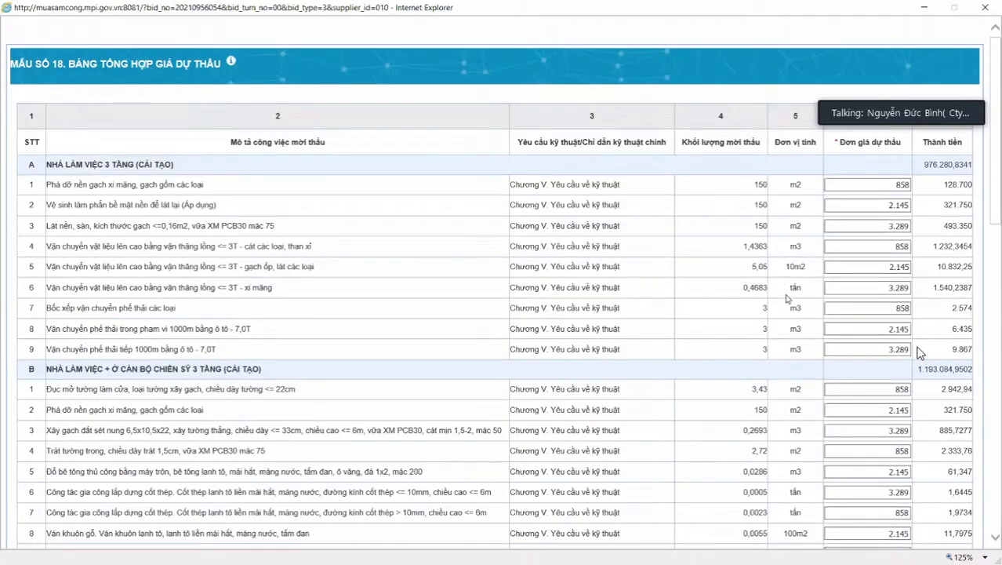
pyautogui.scroll(-15, 786, 298)
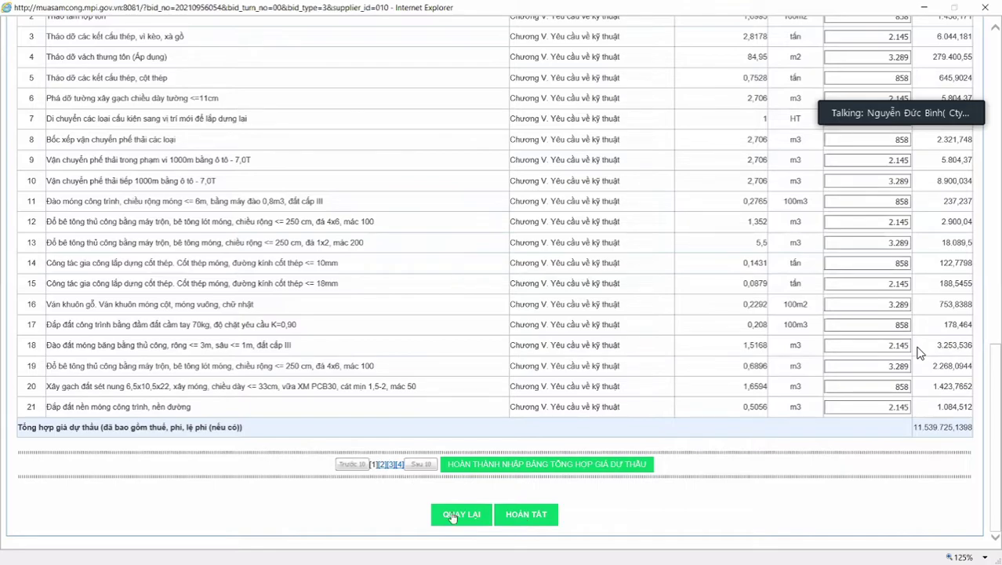
pyautogui.click(984, 7)
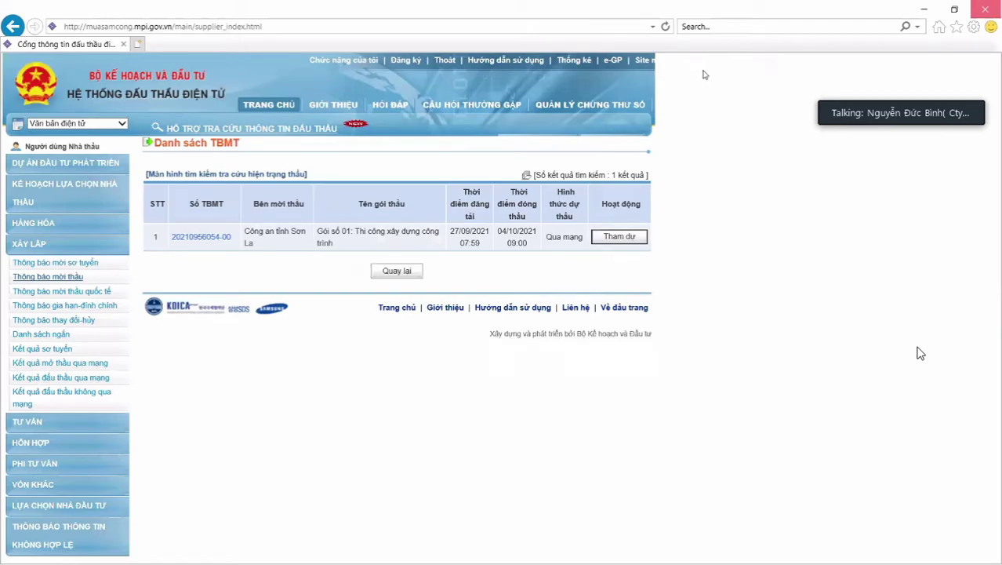
# Switch back to the Test20210956054.hce estimate in Dự toán G8 and view the unit prices in its Công trình sheet
pyautogui.hotkey('alt', 'Tab')
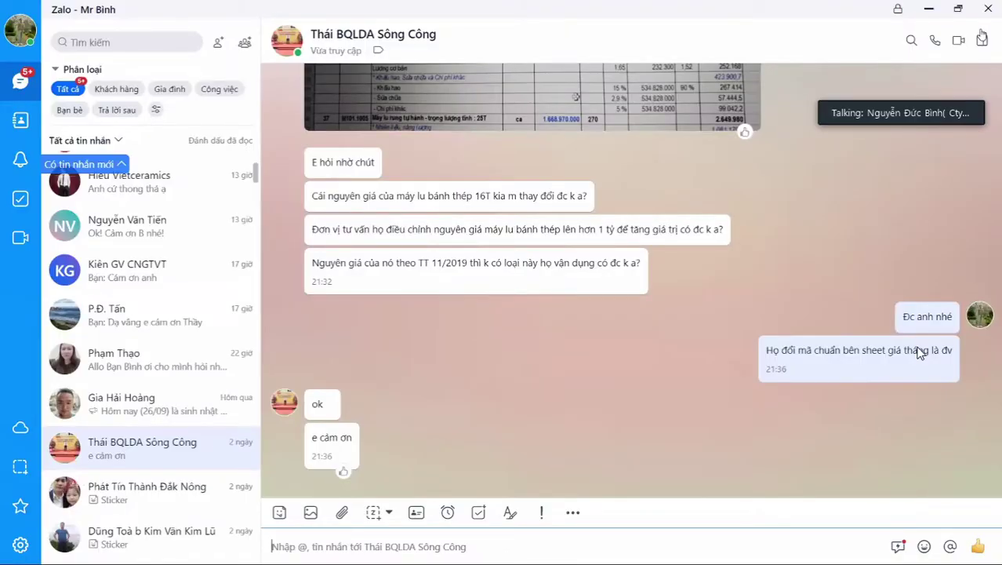
pyautogui.press('super+d')
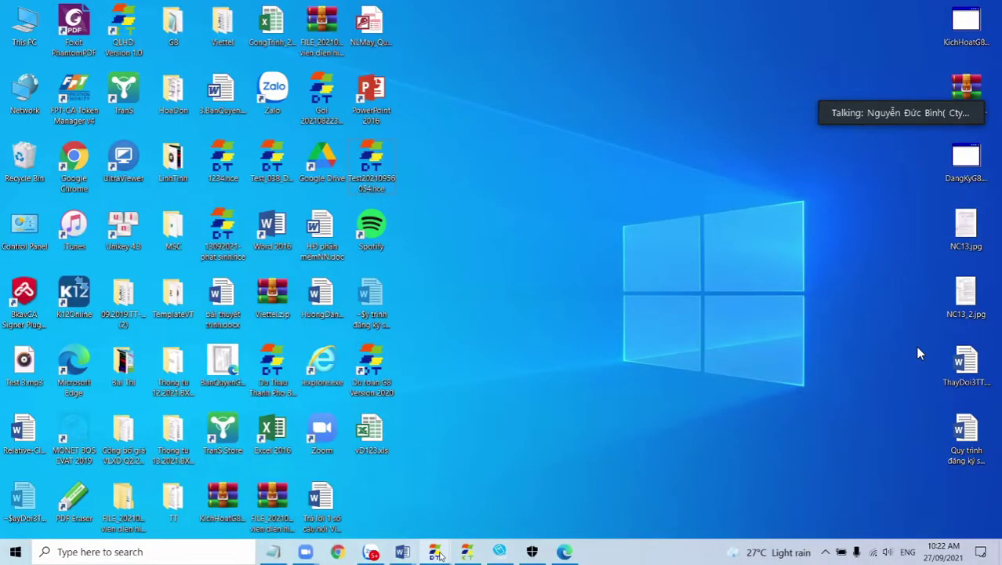
pyautogui.click(437, 552)
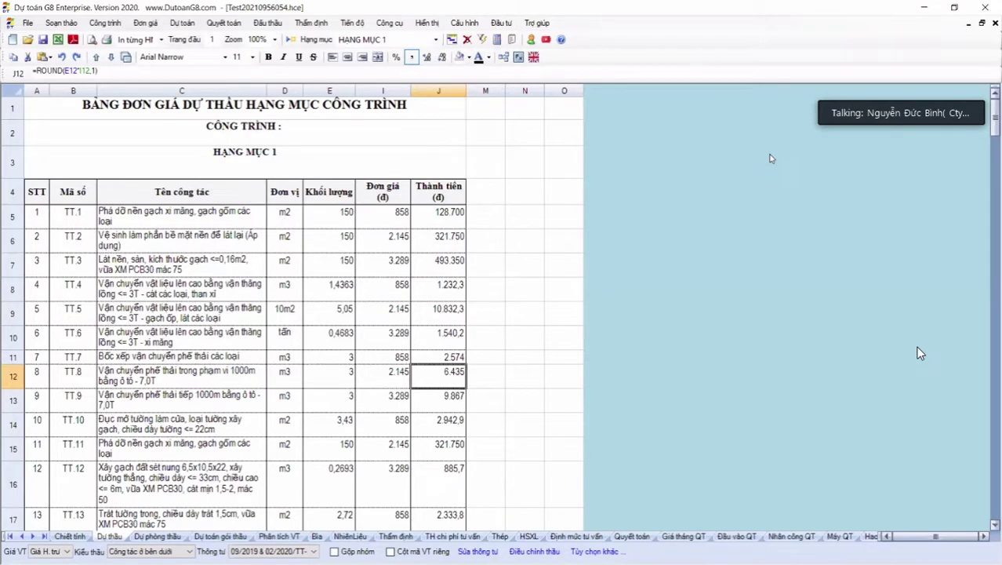
pyautogui.click(10, 535)
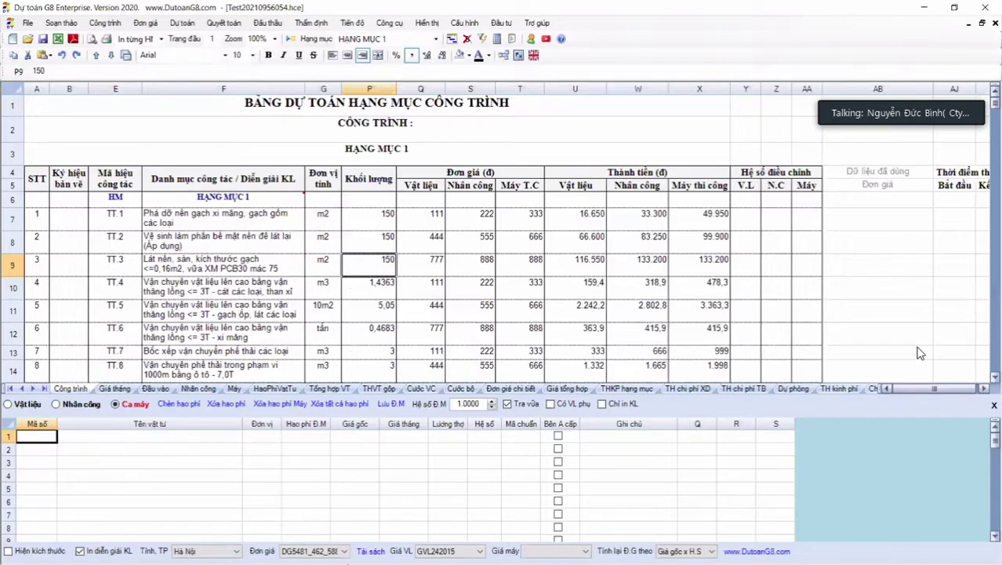
pyautogui.click(525, 271)
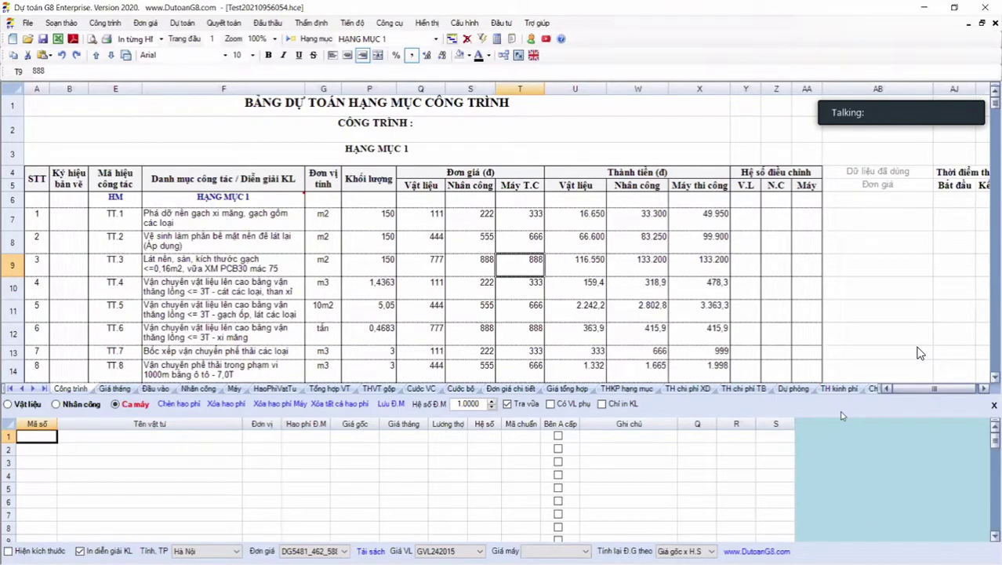
pyautogui.click(680, 252)
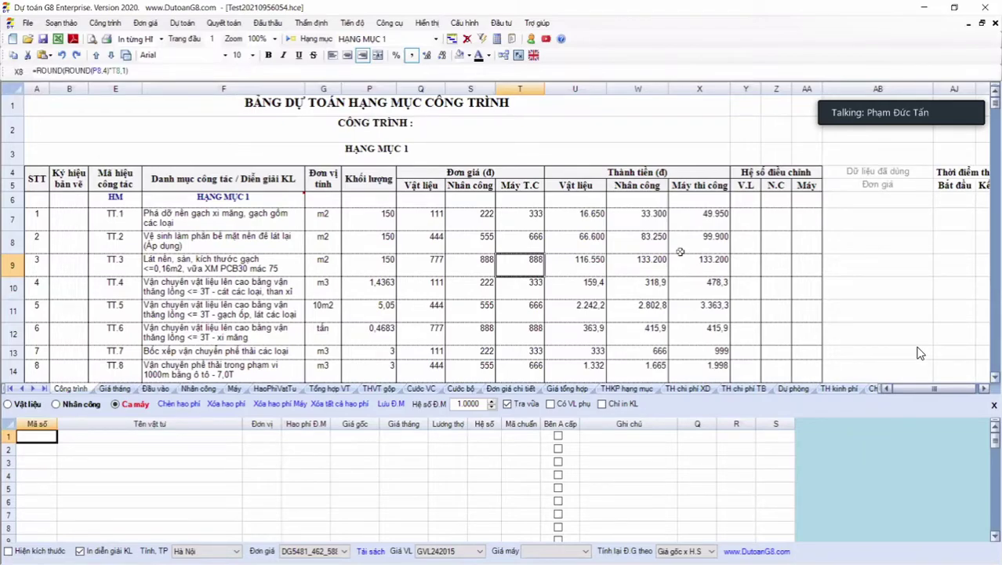
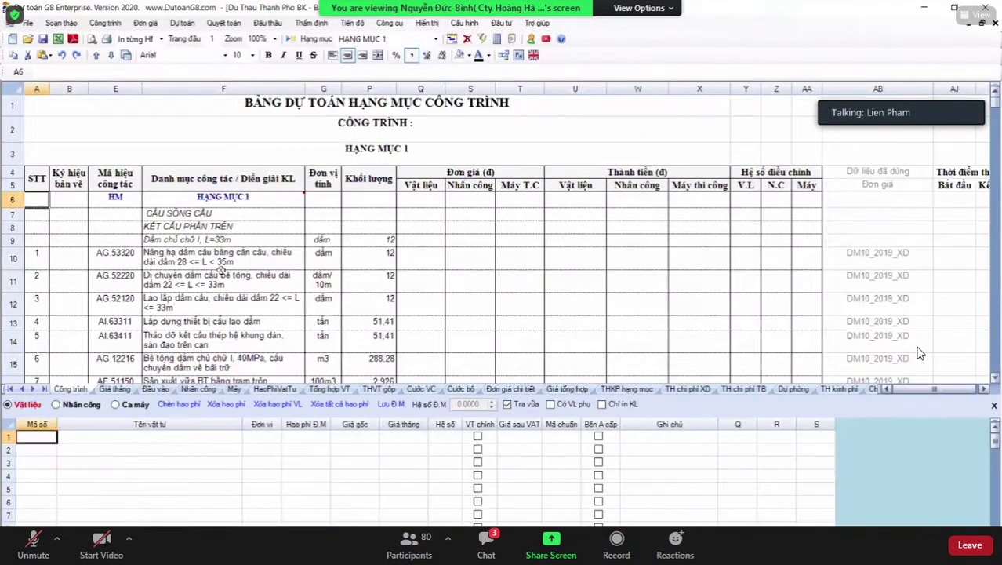
# Examine the bridge estimate's work items in the Công trình sheet and its material, labour and machine consumption table
pyautogui.click(233, 270)
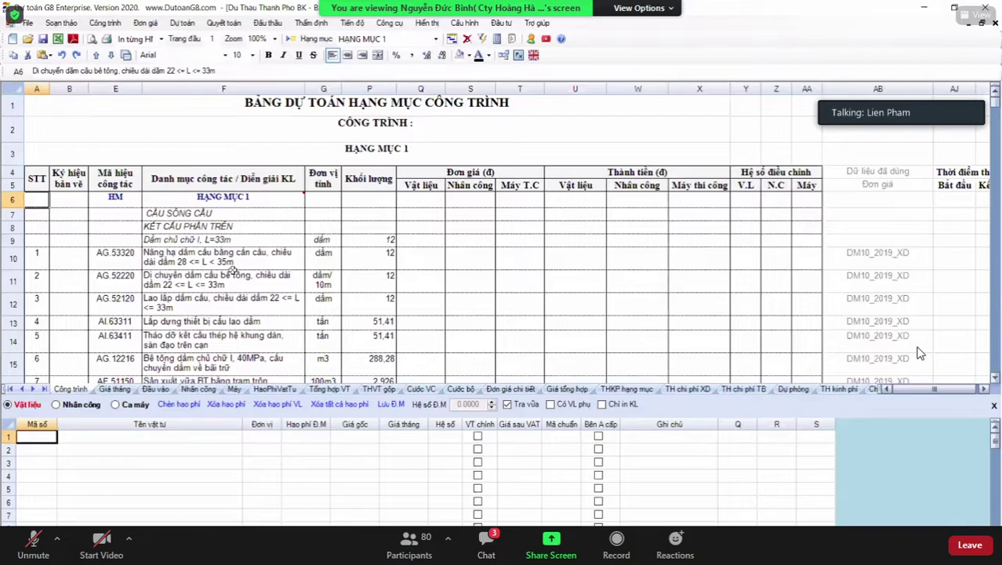
pyautogui.scroll(-6, 233, 271)
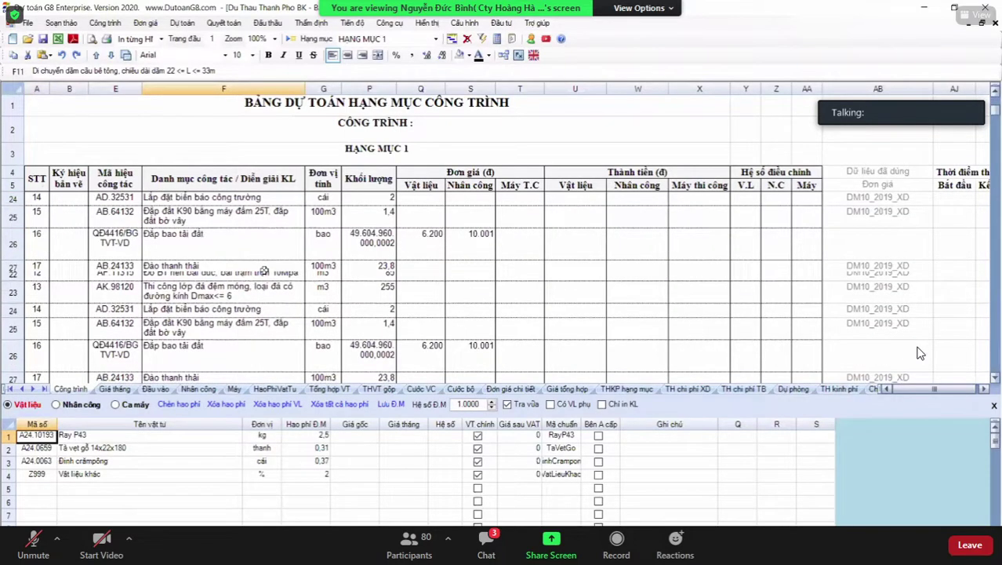
pyautogui.scroll(-15, 265, 271)
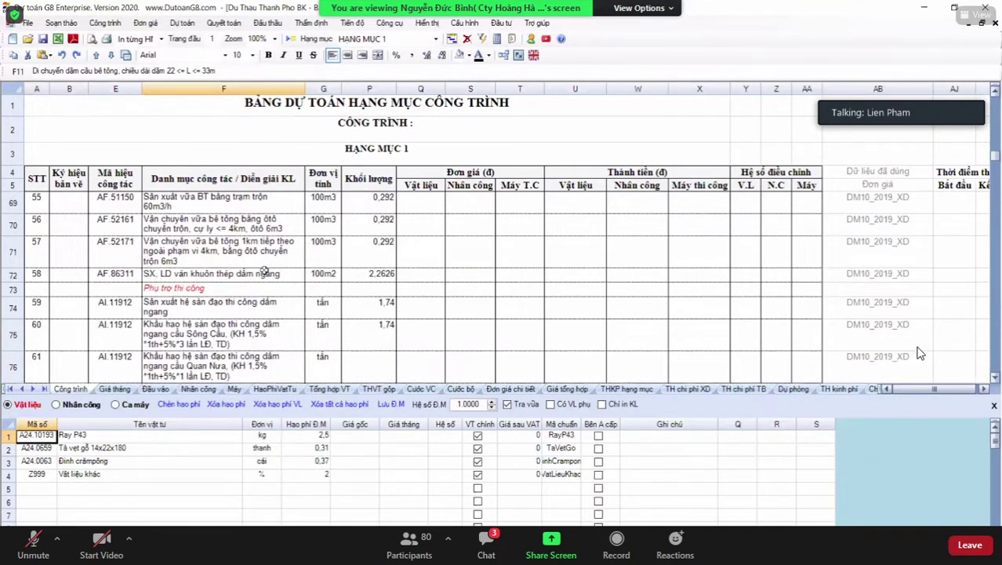
pyautogui.scroll(4, 264, 270)
pyautogui.scroll(-2, 263, 270)
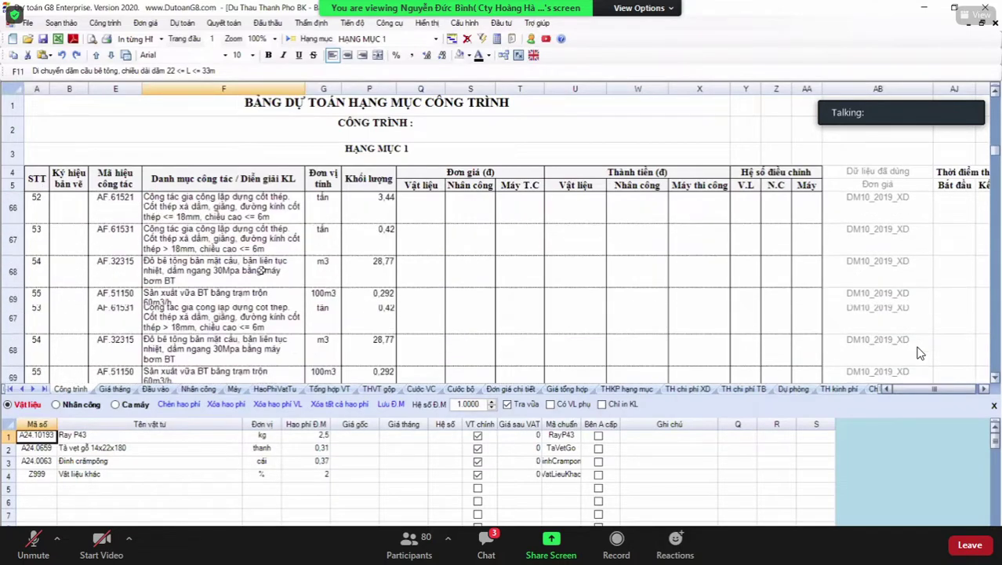
pyautogui.scroll(-4, 262, 270)
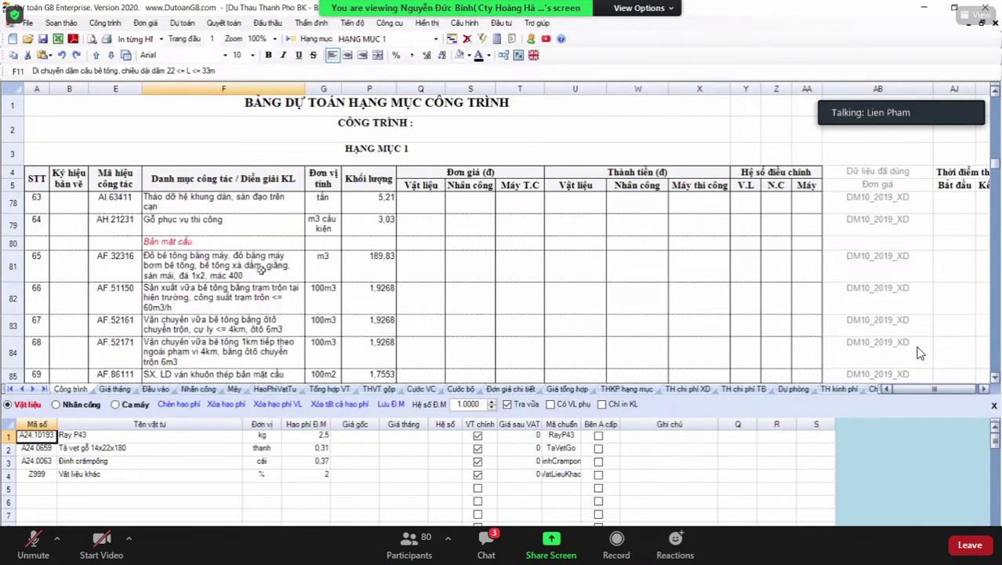
pyautogui.scroll(10, 261, 268)
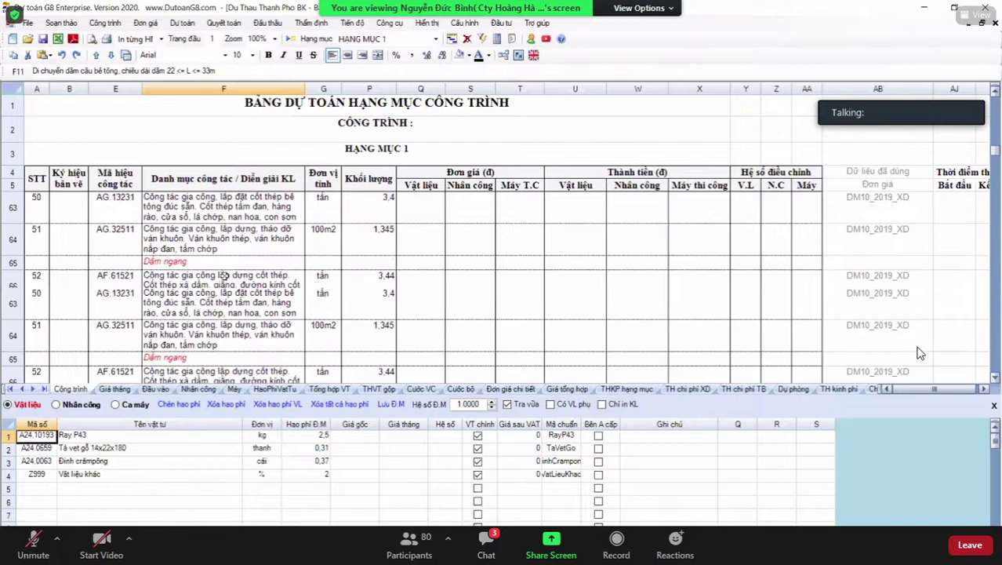
pyautogui.scroll(6, 235, 297)
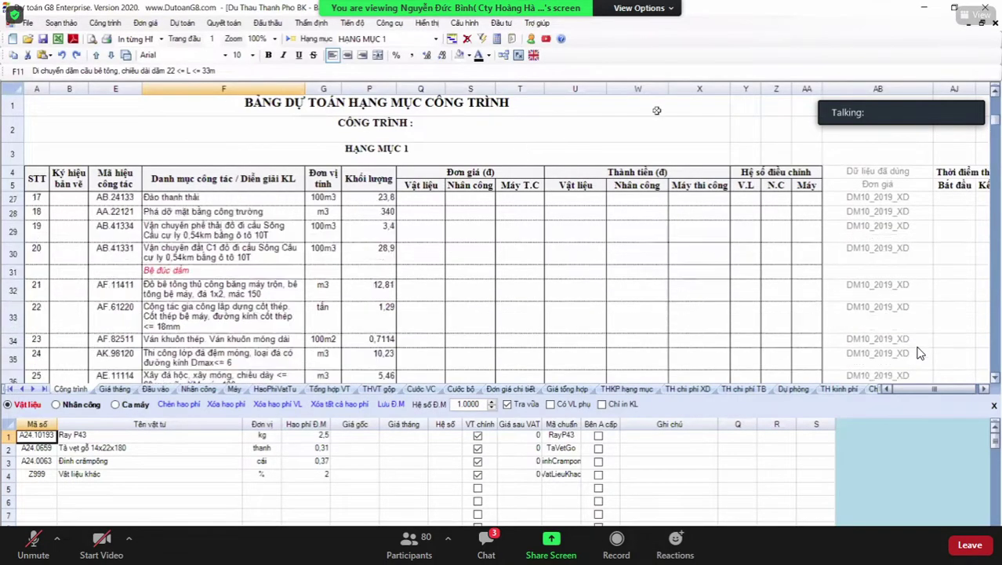
pyautogui.scroll(8, 267, 357)
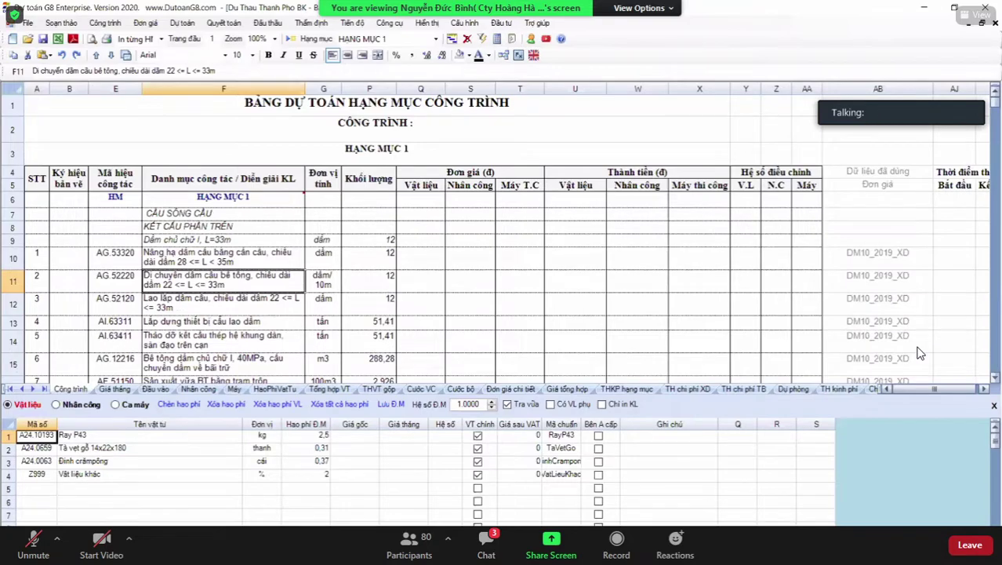
pyautogui.press('Down')
pyautogui.press('Down')
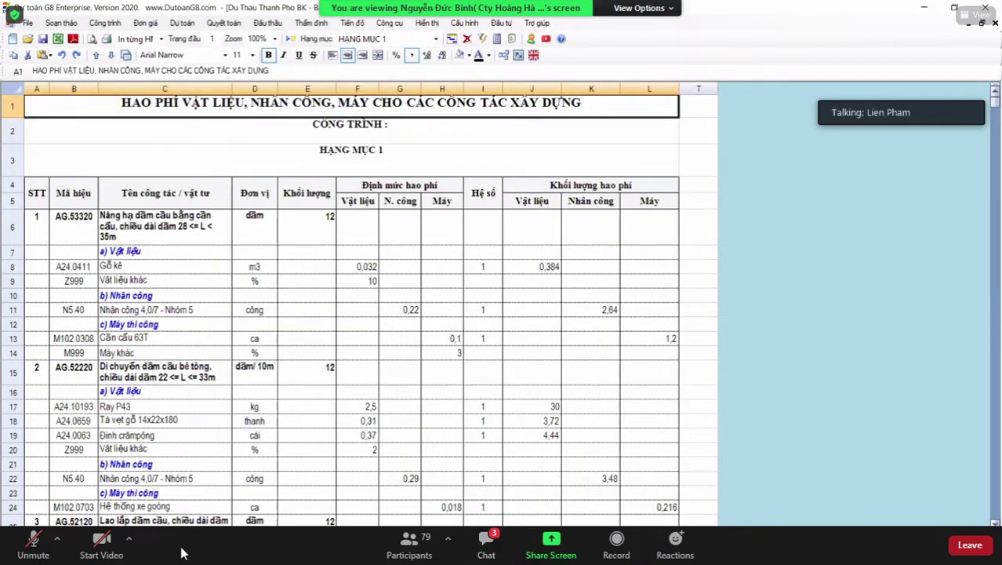
# Leave the full-screen meeting view, open the Zoom meeting chat, and highlight the support phone number in the reply about software activation
pyautogui.doubleClick(781, 337)
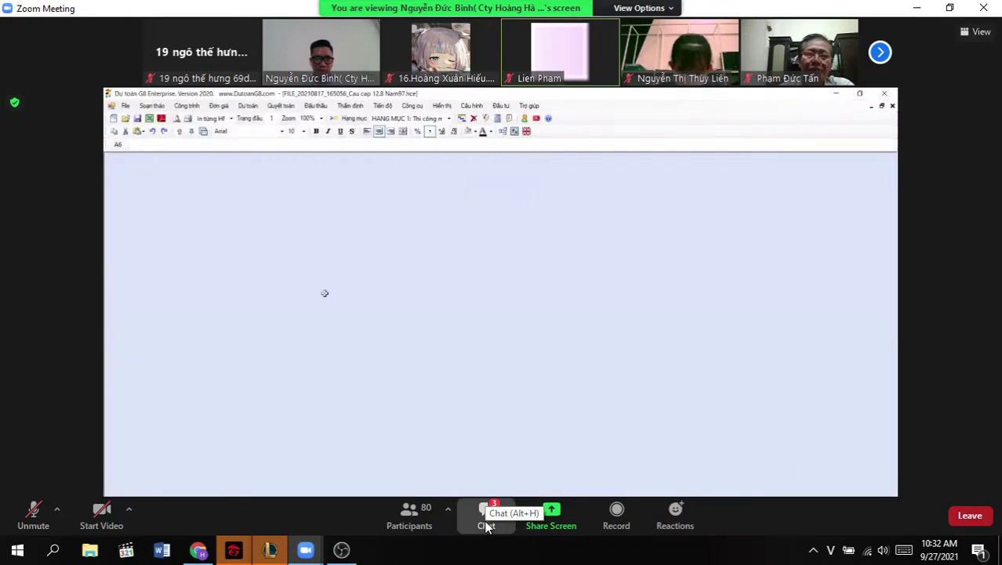
pyautogui.click(486, 524)
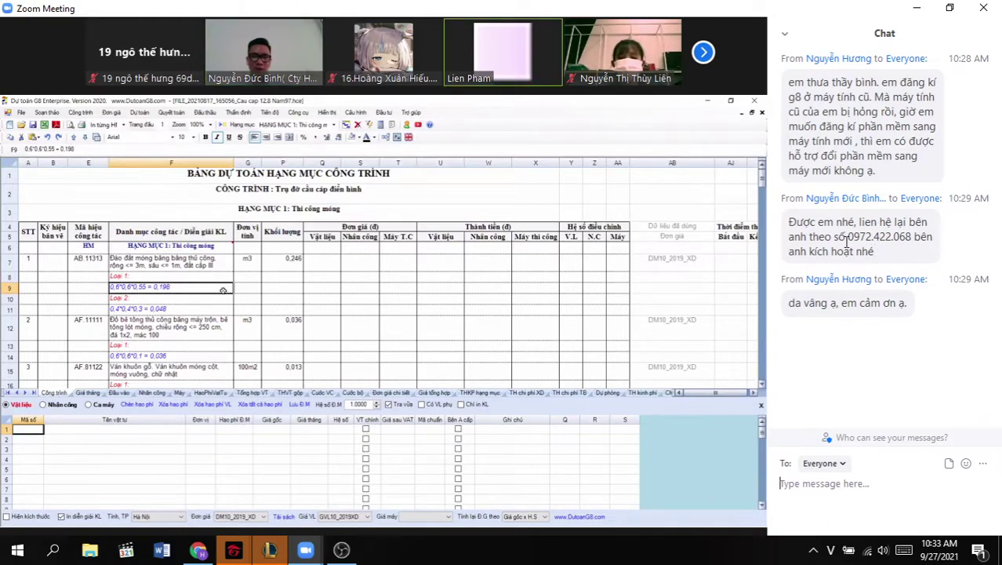
pyautogui.moveTo(847, 235); pyautogui.dragTo(913, 238)
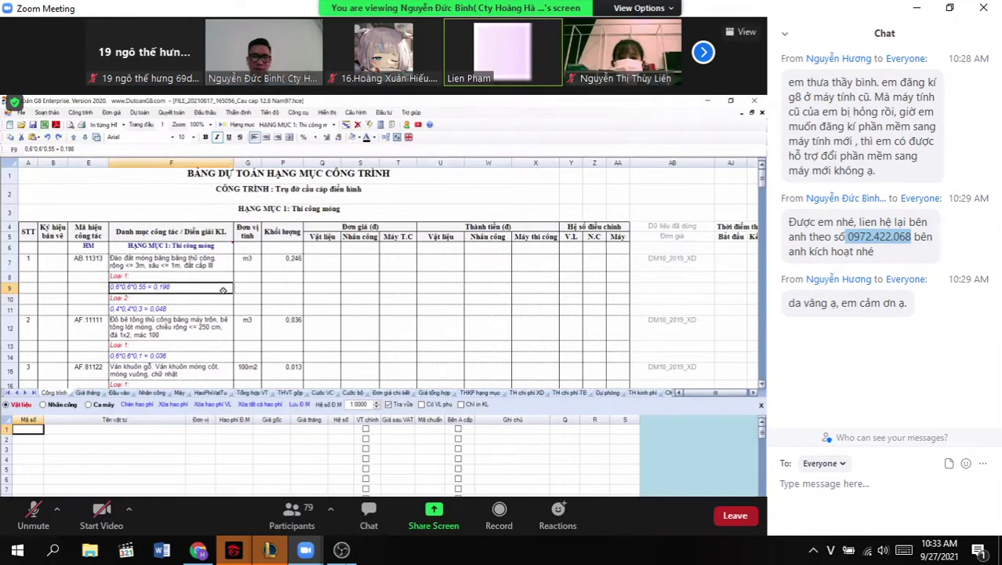
pyautogui.click(270, 551)
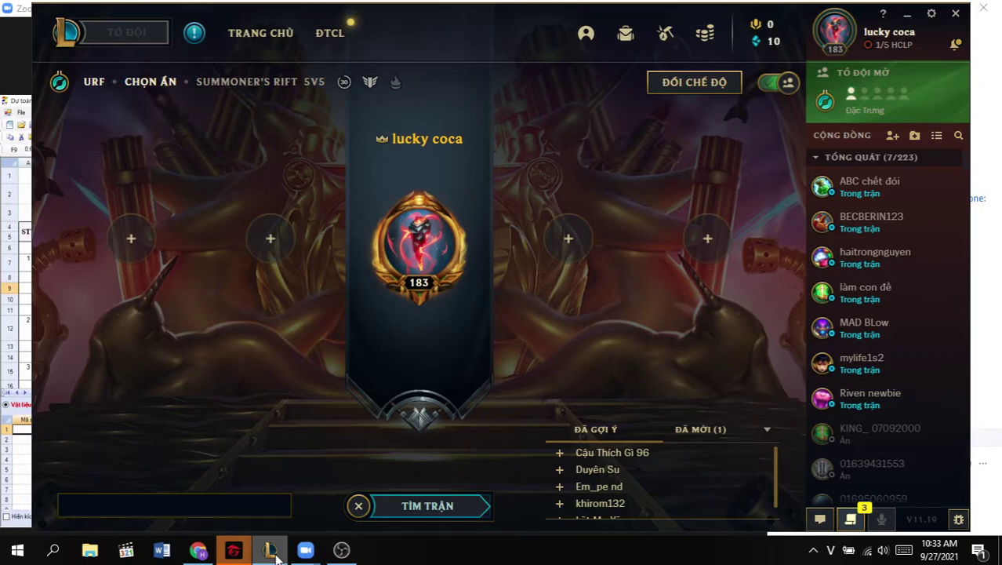
pyautogui.doubleClick(884, 266)
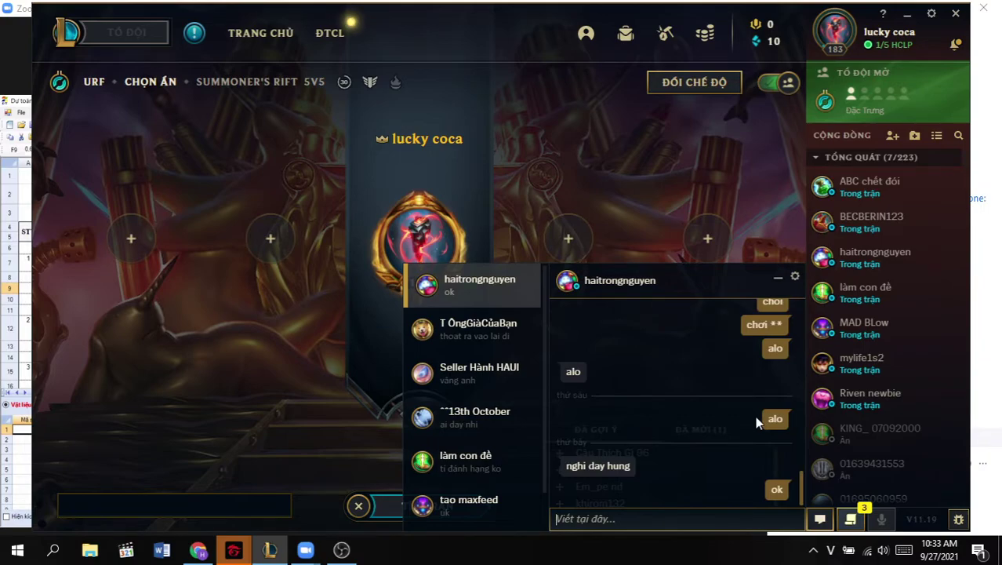
pyautogui.click(779, 281)
pyautogui.moveTo(899, 256)
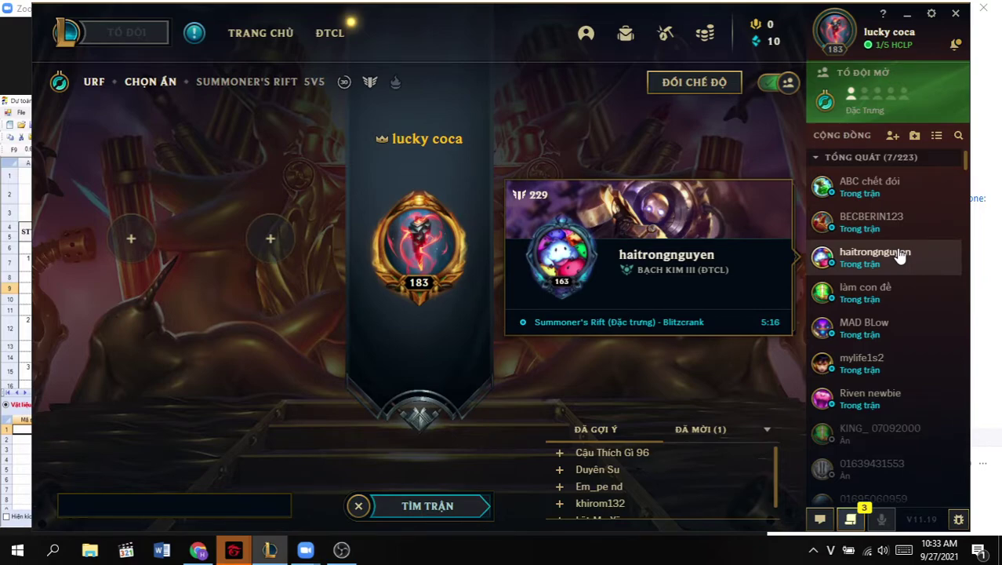
pyautogui.hotkey('alt', 'Tab')
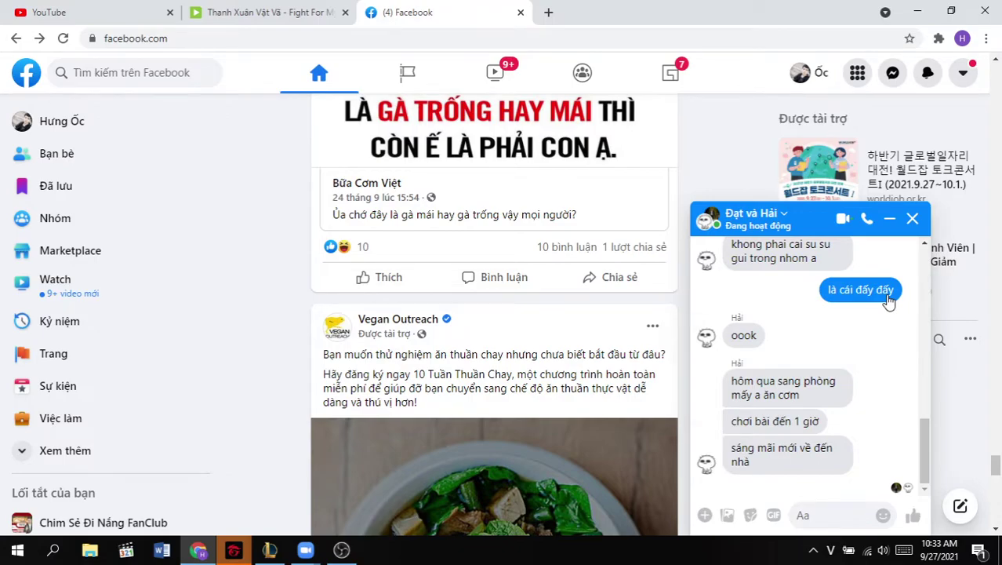
pyautogui.click(829, 517)
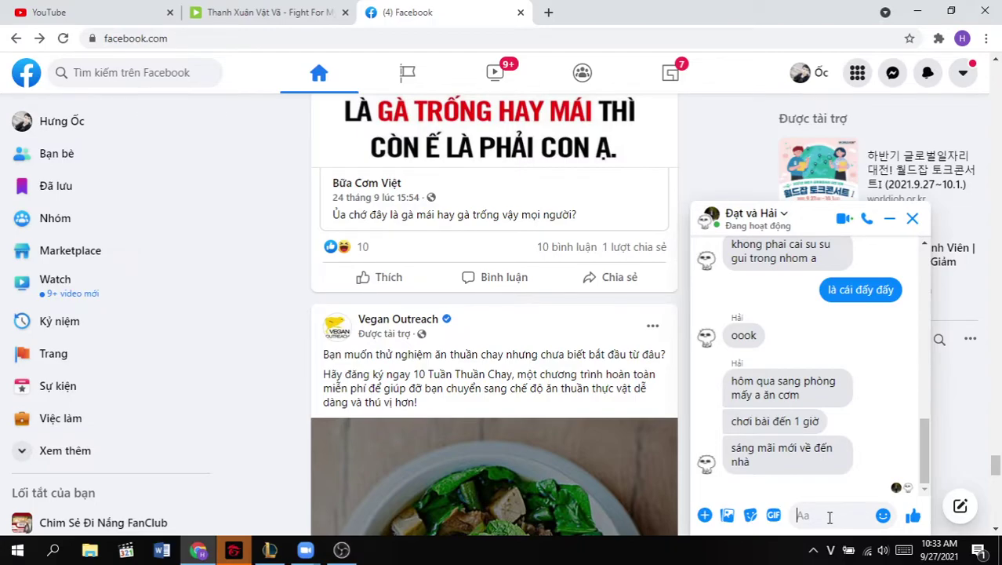
pyautogui.click(917, 11)
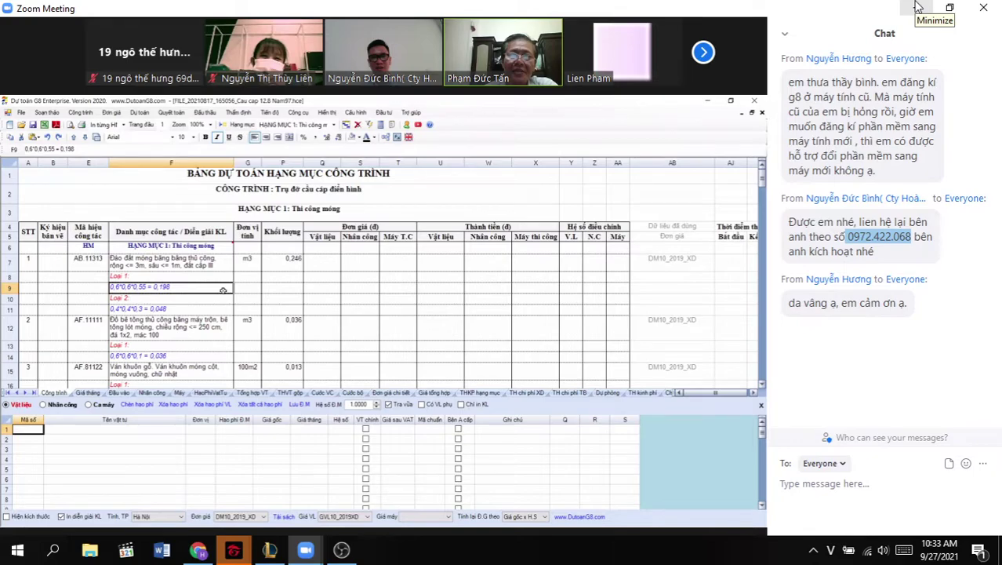
# Minimize the Zoom meeting, open Zalo, and send "hỏi gì đấy" in the conversation with the unread stranger message
pyautogui.click(918, 7)
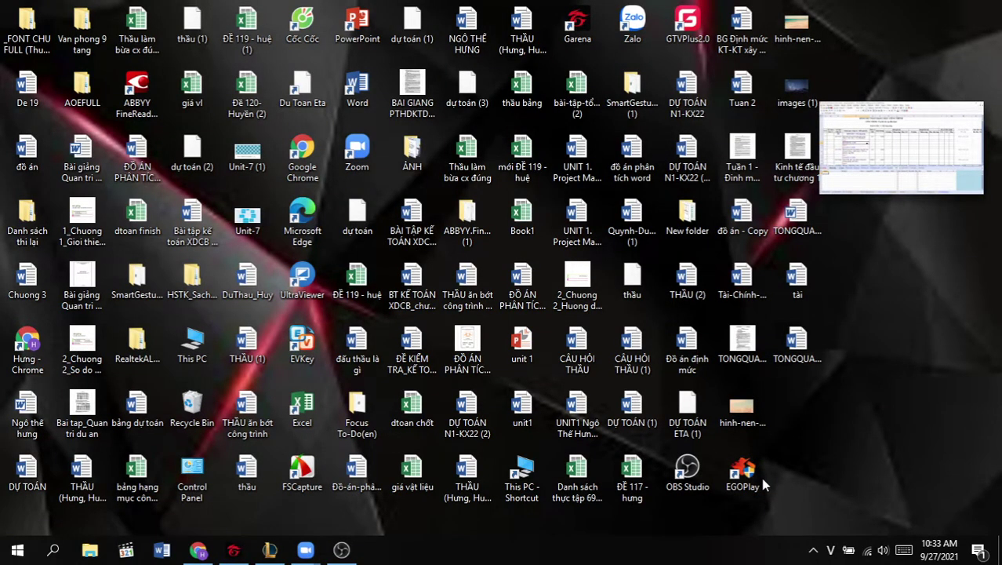
pyautogui.doubleClick(635, 24)
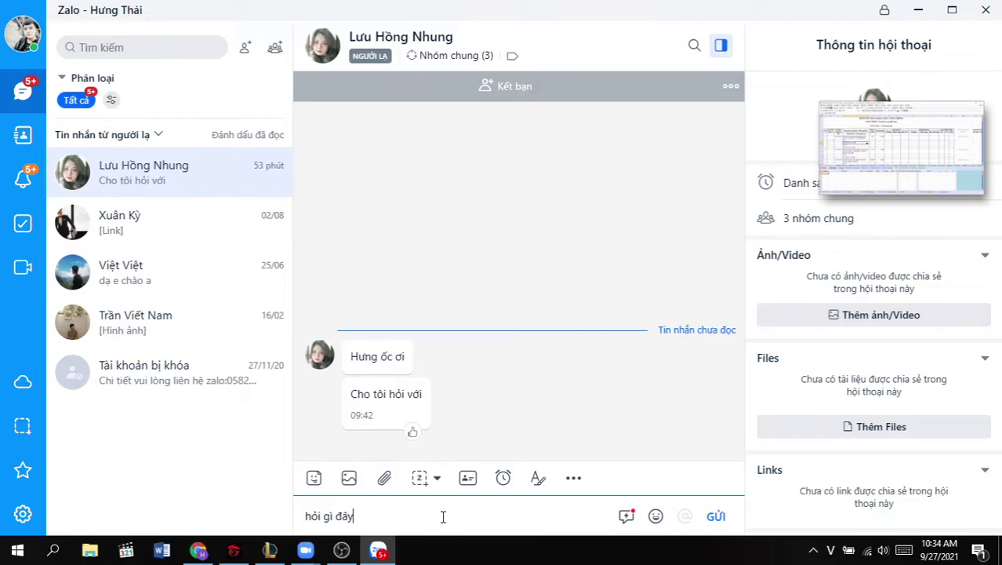
pyautogui.press('Return')
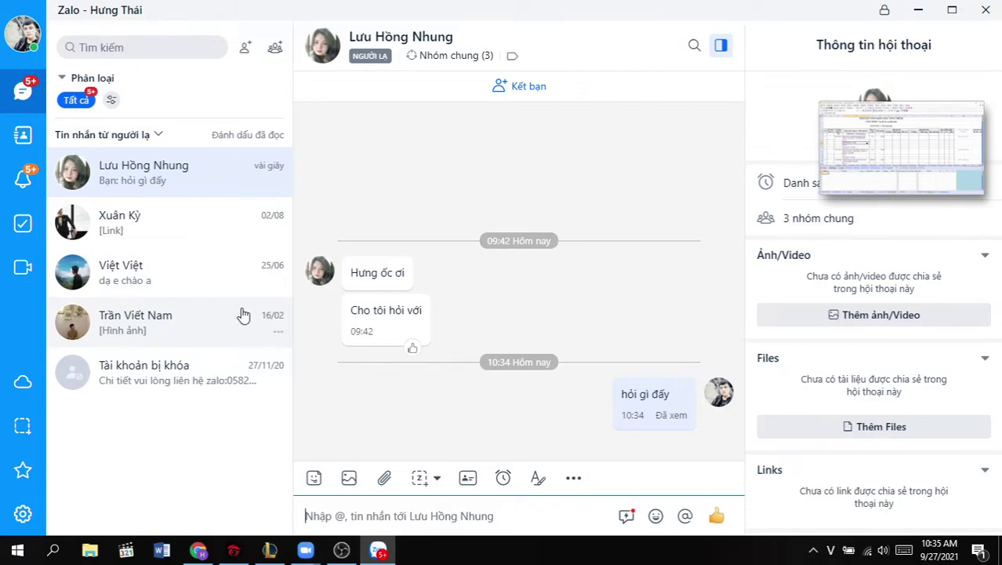
# Send the replies "có quay để tự xem thôi nếu muốn xem thì tôi đăng lên cho", "ok" and "để bao h đăng t gửi link cho"
pyautogui.click(421, 516)
pyautogui.write('có quay để t')
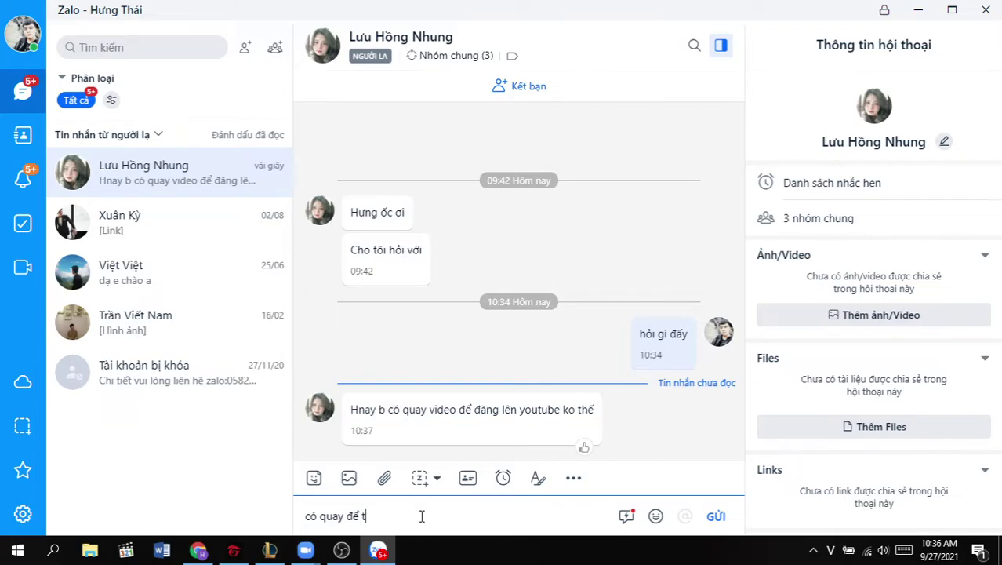
pyautogui.write('ự xem thôi nếu')
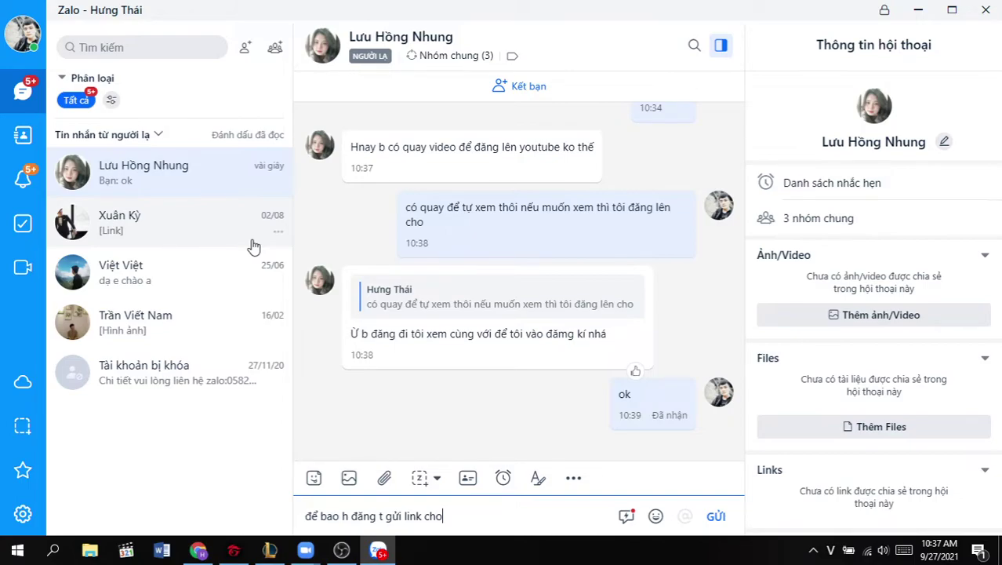
pyautogui.press('Return')
pyautogui.click(113, 53)
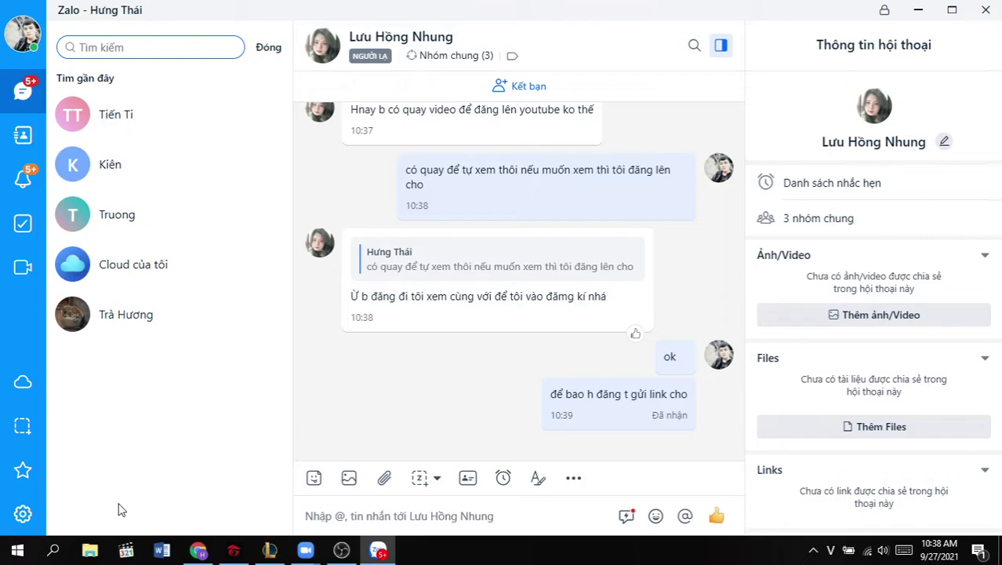
# Switch to the League of Legends client and send "lát nữa chơi" in the open chat with the party member
pyautogui.hotkey('alt', 'Tab')
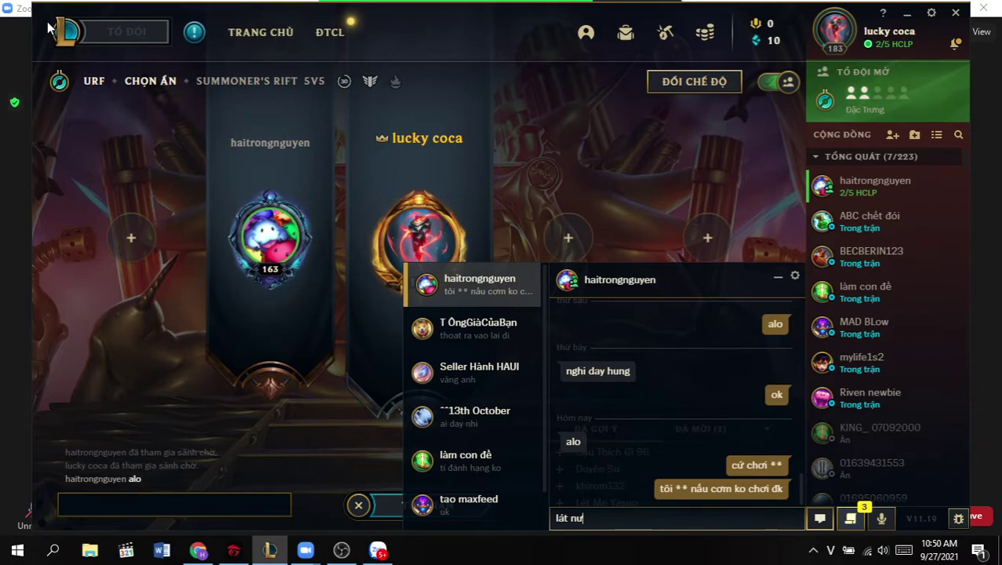
pyautogui.press('BackSpace')
pyautogui.write('ữa chơi')
pyautogui.press('Return')
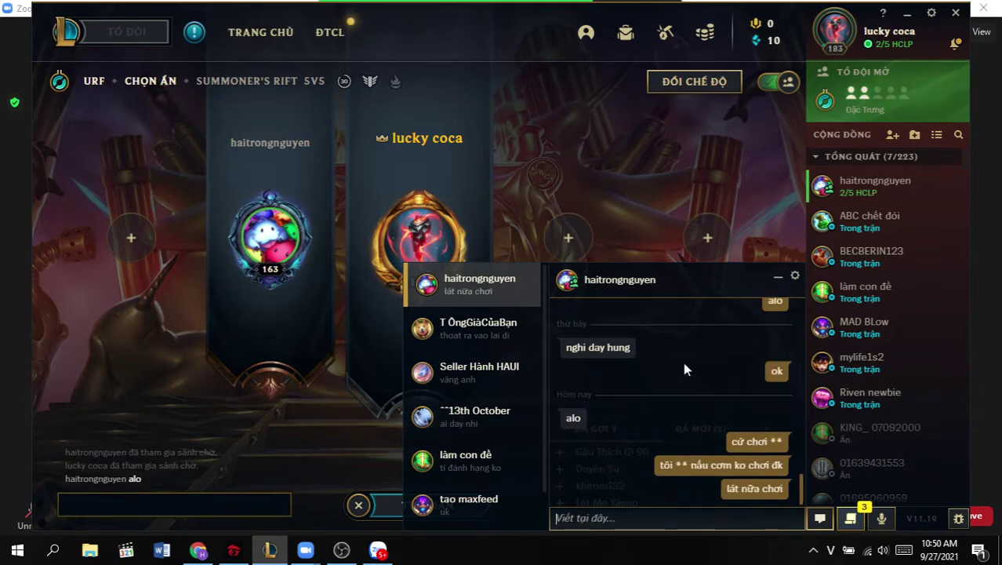